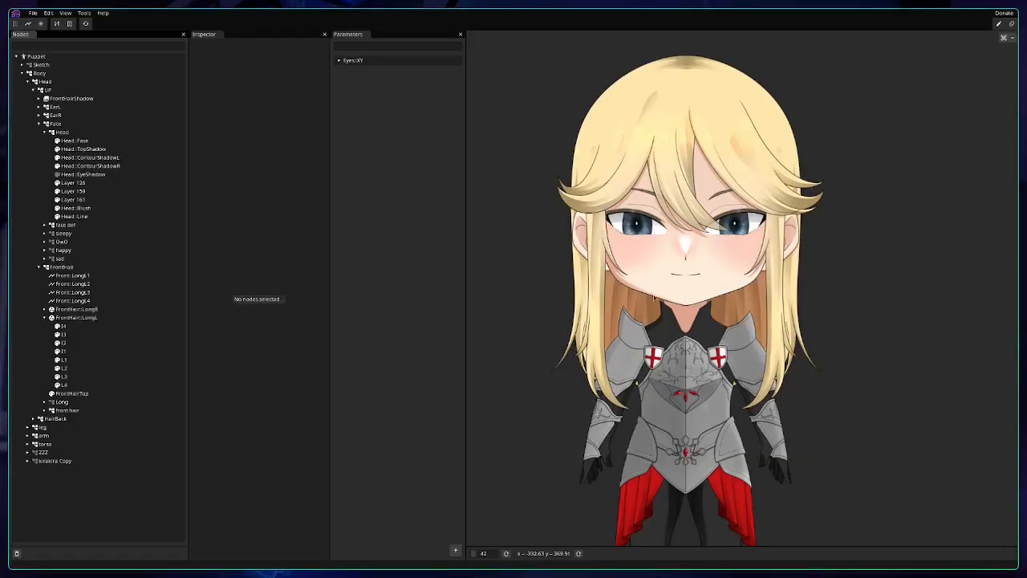
# Delete the four physics nodes Front::LongL1 to Front::LongL4 from the FrontHair group.
pyautogui.scroll(5, 671, 314)
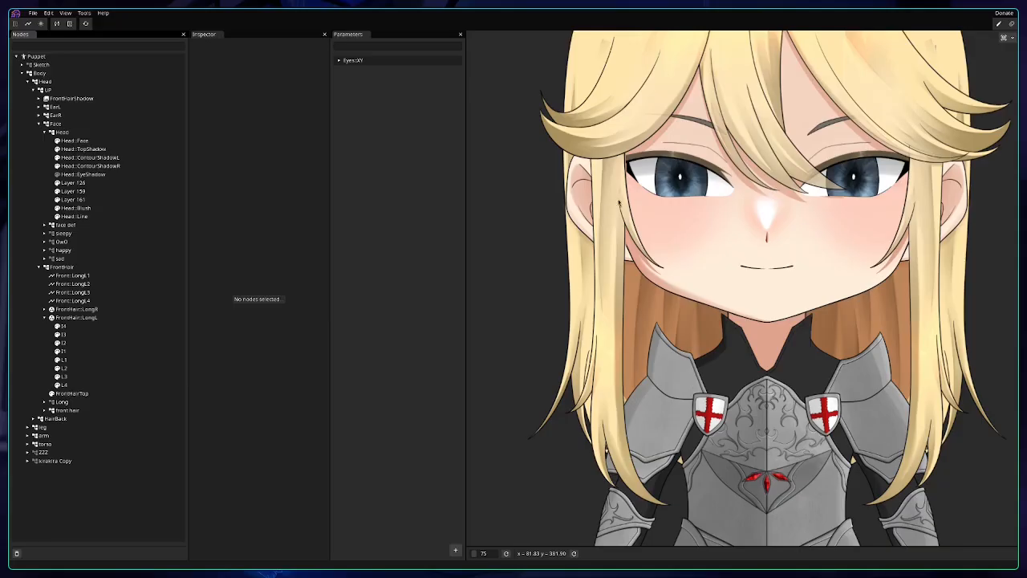
pyautogui.click(84, 277)
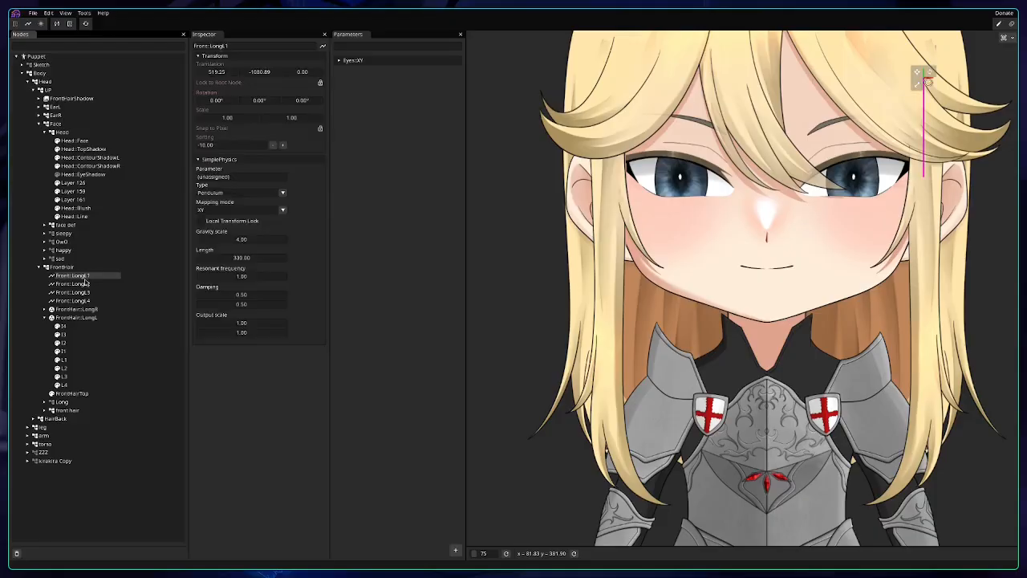
pyautogui.keyDown('shift'); pyautogui.click(80, 303); pyautogui.keyUp('shift')
pyautogui.rightClick(85, 281)
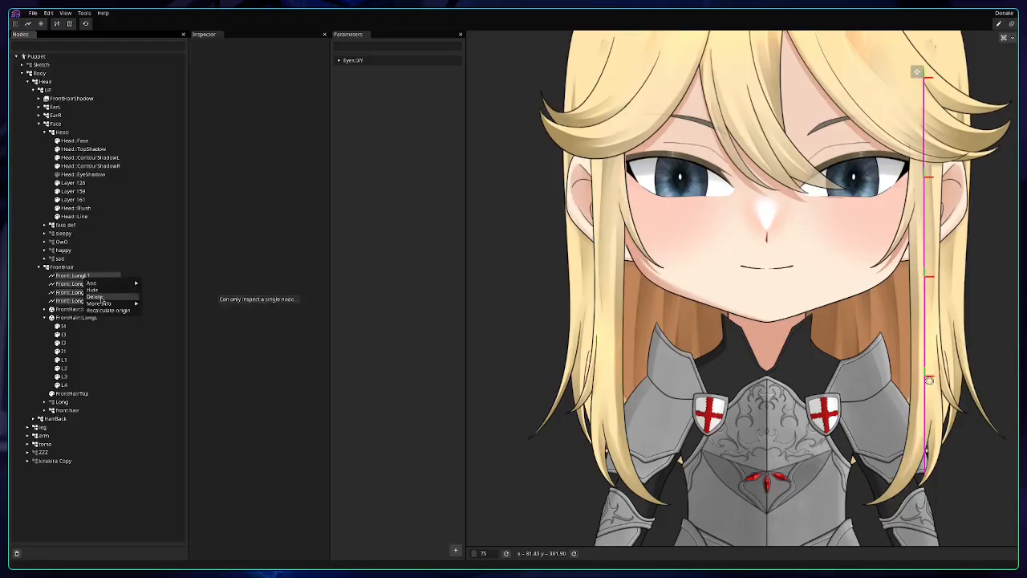
pyautogui.click(108, 296)
# Save the puppet and add a Simple Physics node to the FrontHair group, leaving the new node selected.
pyautogui.moveTo(760, 82); pyautogui.dragTo(719, 165)
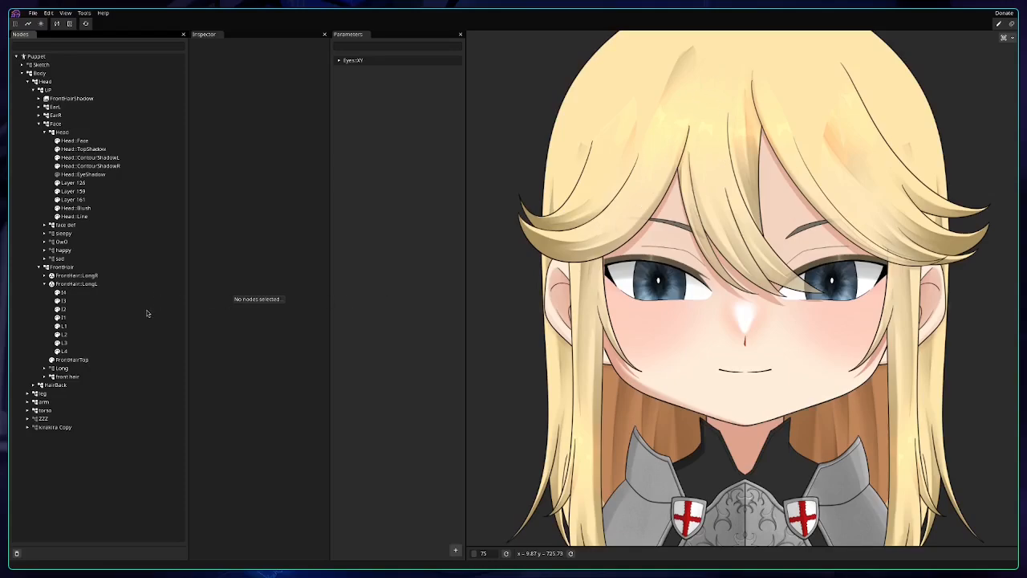
pyautogui.rightClick(64, 273)
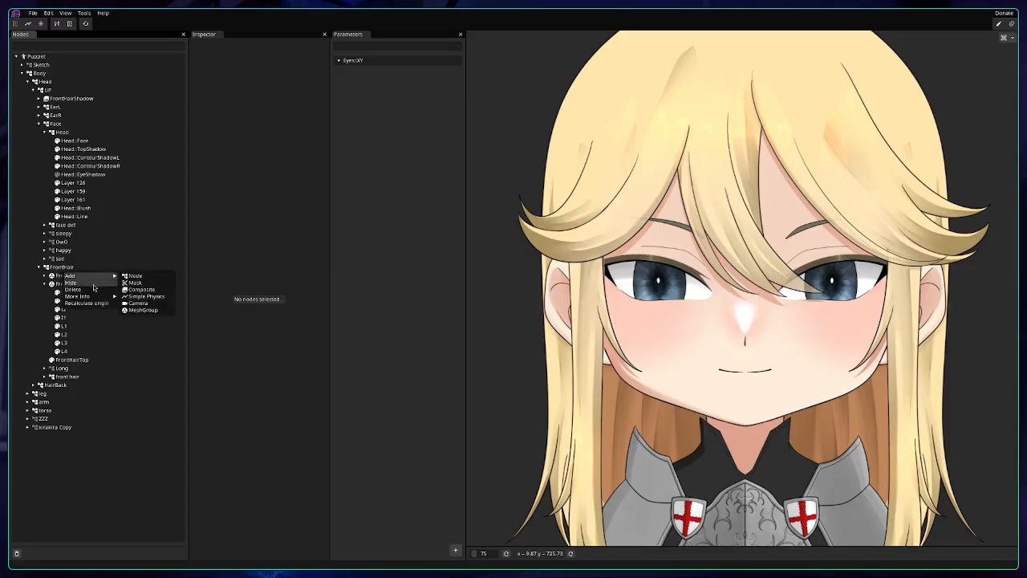
pyautogui.hotkey('ctrl', 's')
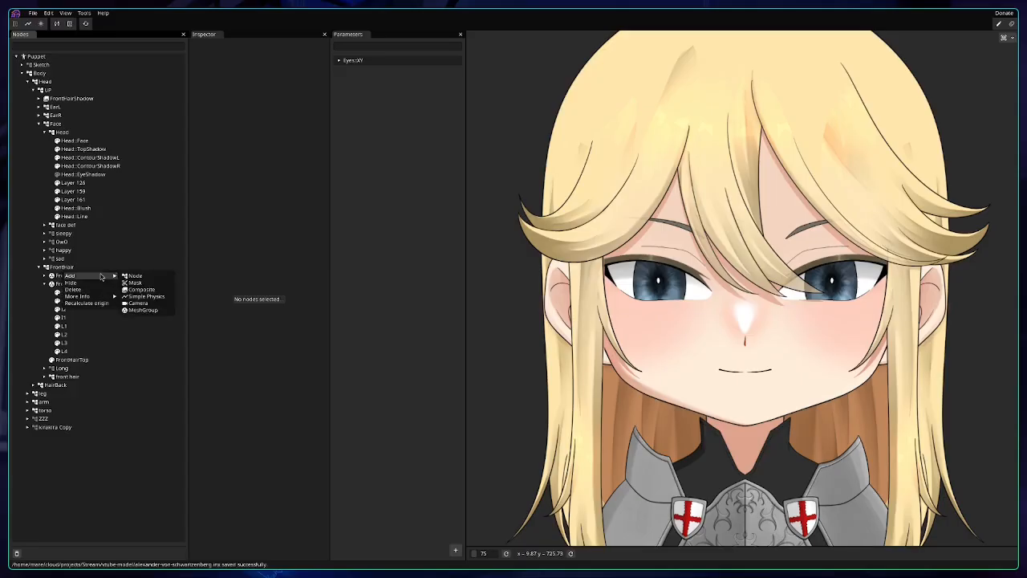
pyautogui.click(146, 297)
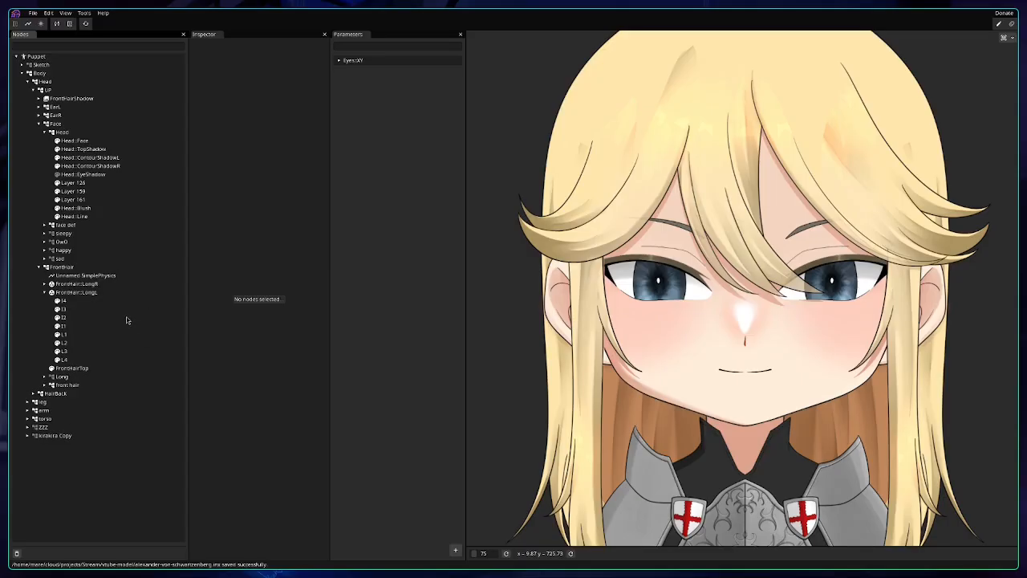
pyautogui.click(85, 275)
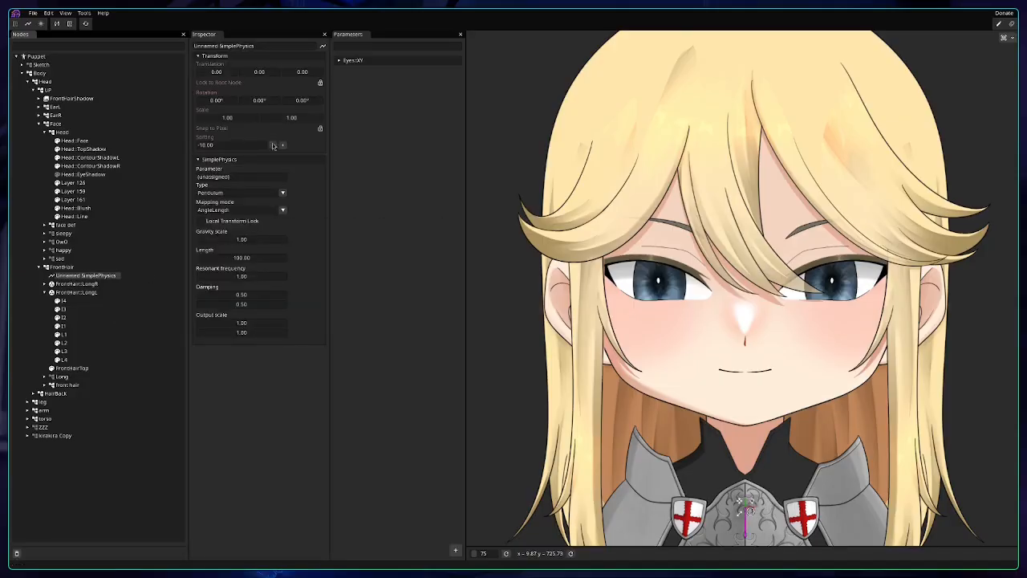
# Move the new physics node onto the upper hair at about X -394, Y -1353, and set its length to 300.
pyautogui.scroll(-4, 745, 385)
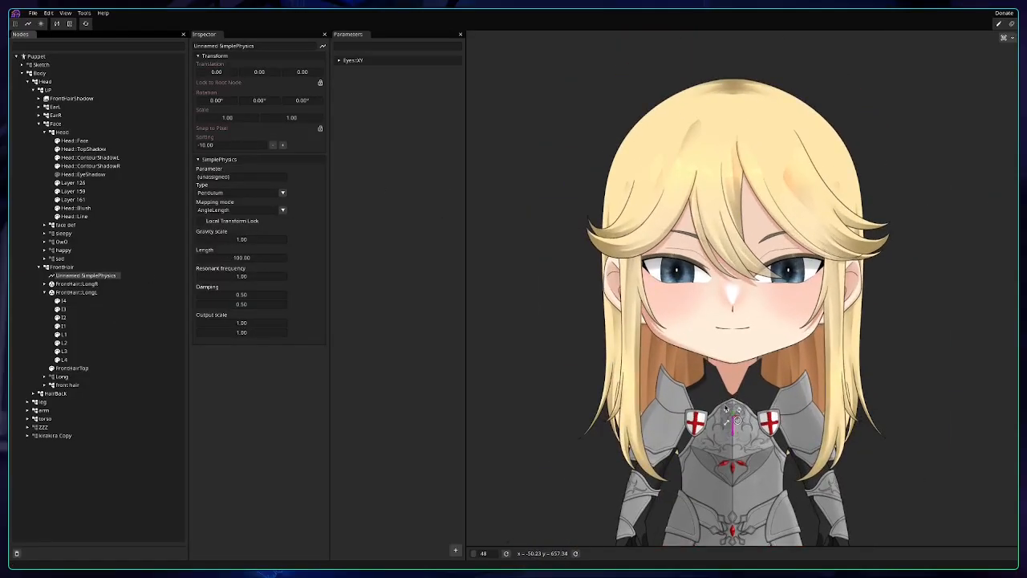
pyautogui.moveTo(726, 410); pyautogui.dragTo(658, 151)
pyautogui.scroll(5, 662, 148)
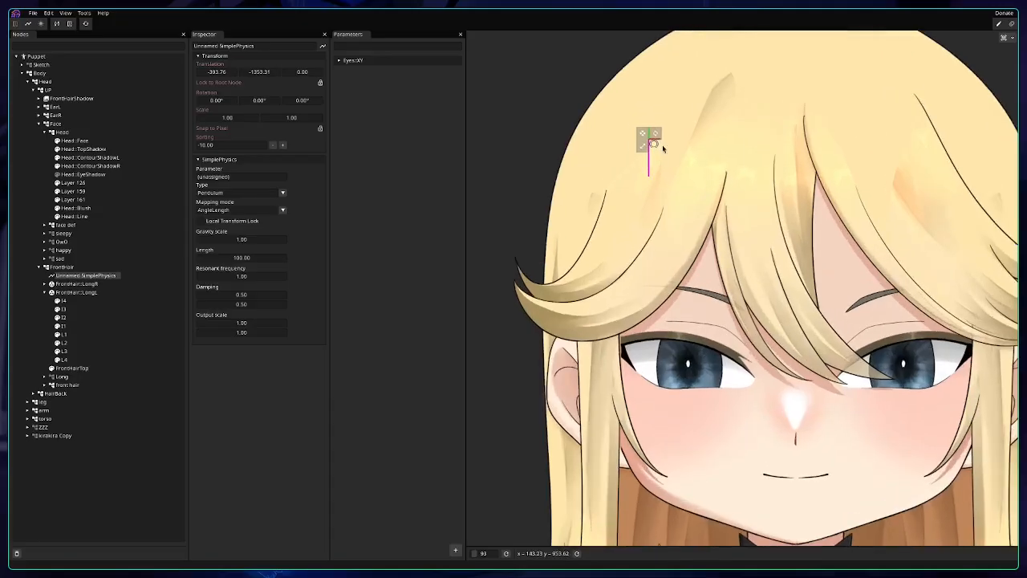
pyautogui.scroll(2, 662, 149)
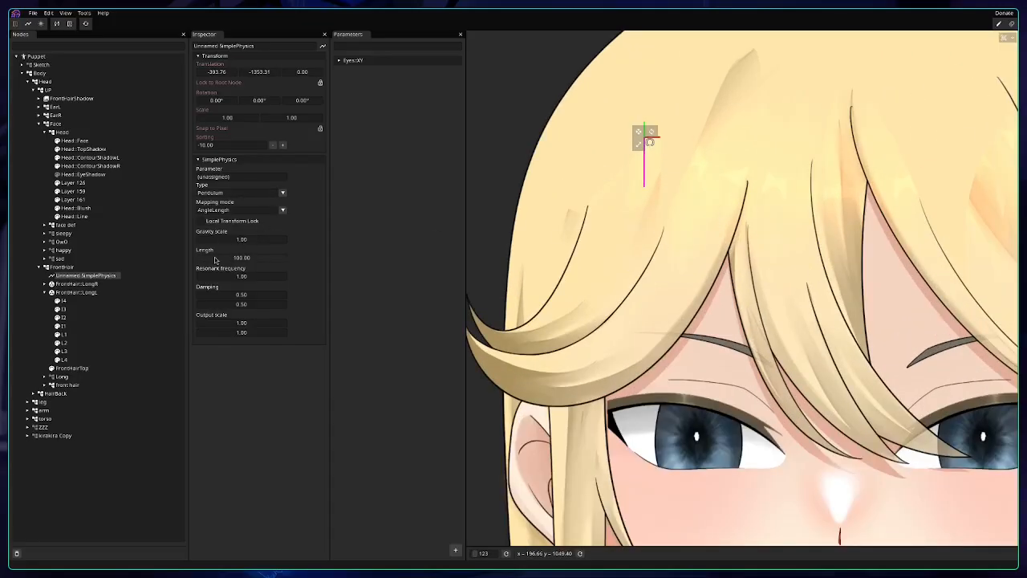
pyautogui.moveTo(213, 261); pyautogui.dragTo(476, 242)
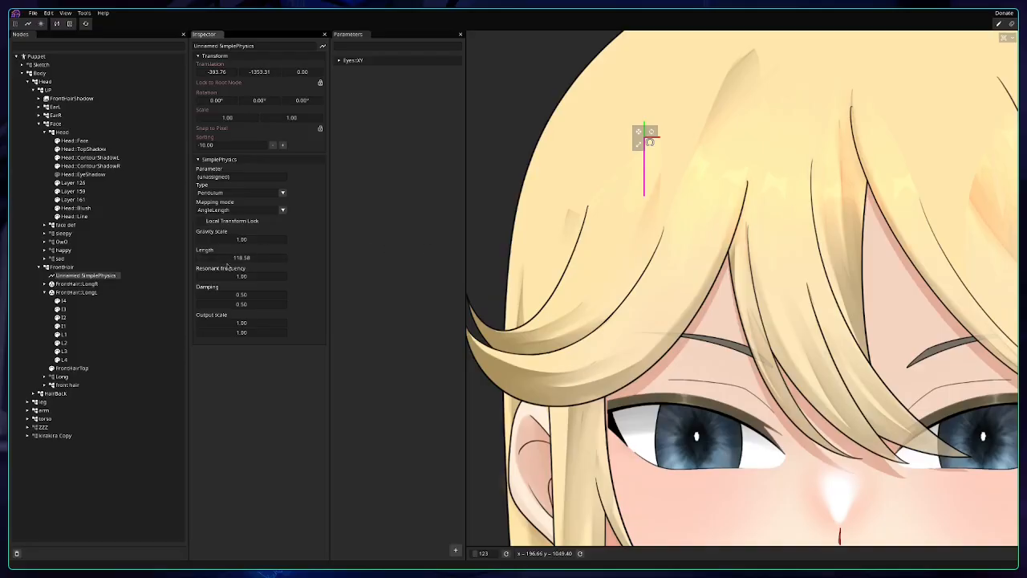
pyautogui.doubleClick(241, 257)
pyautogui.write('300')
pyautogui.press('Return')
# Hide the front hair group and move the physics node to the root of the left side strand, about X -515, Y -1160.
pyautogui.moveTo(638, 132); pyautogui.dragTo(687, 165)
pyautogui.scroll(-5, 695, 176)
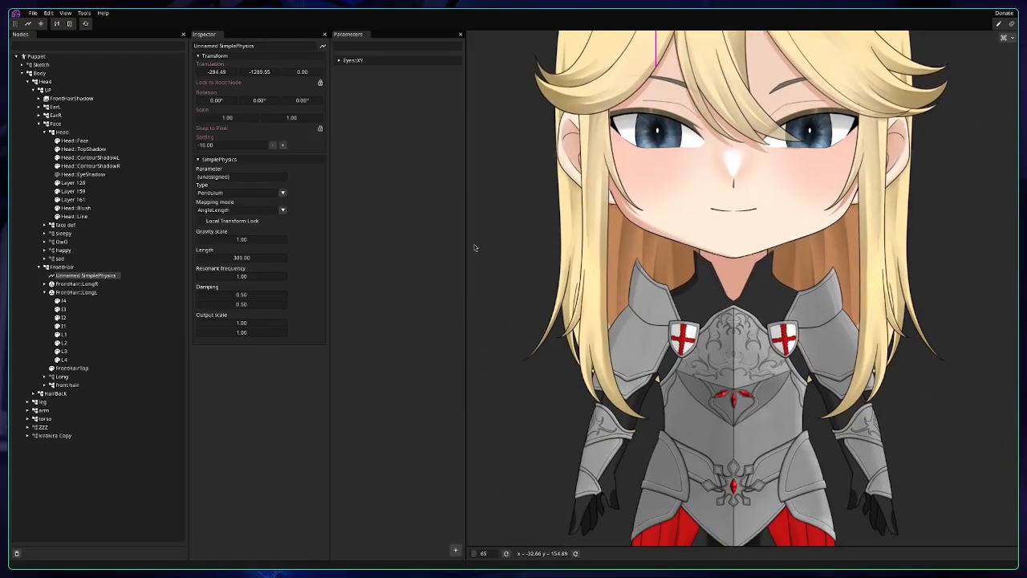
pyautogui.click(53, 386)
pyautogui.moveTo(616, 114); pyautogui.dragTo(637, 261)
pyautogui.rightClick(644, 249)
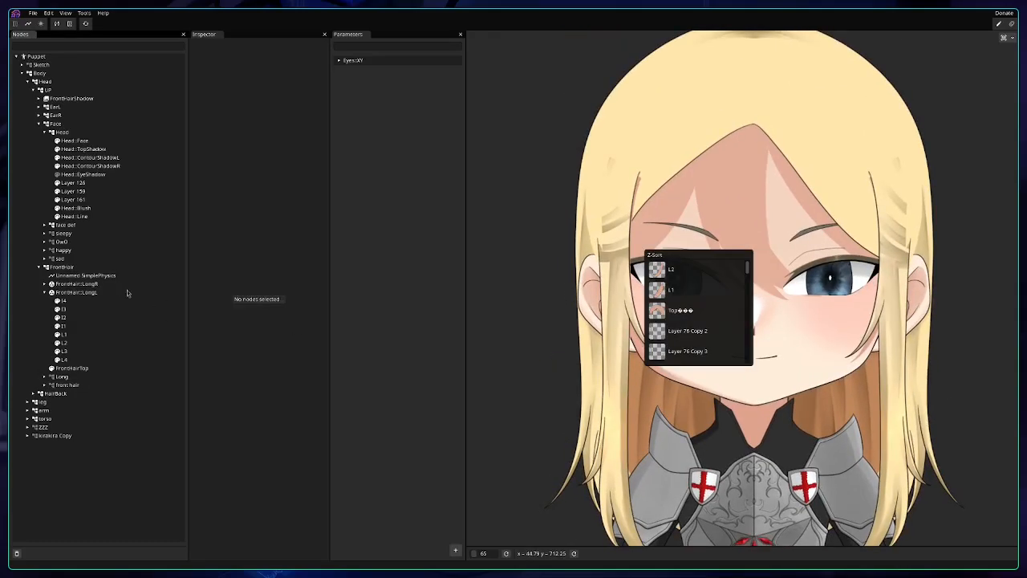
pyautogui.click(85, 275)
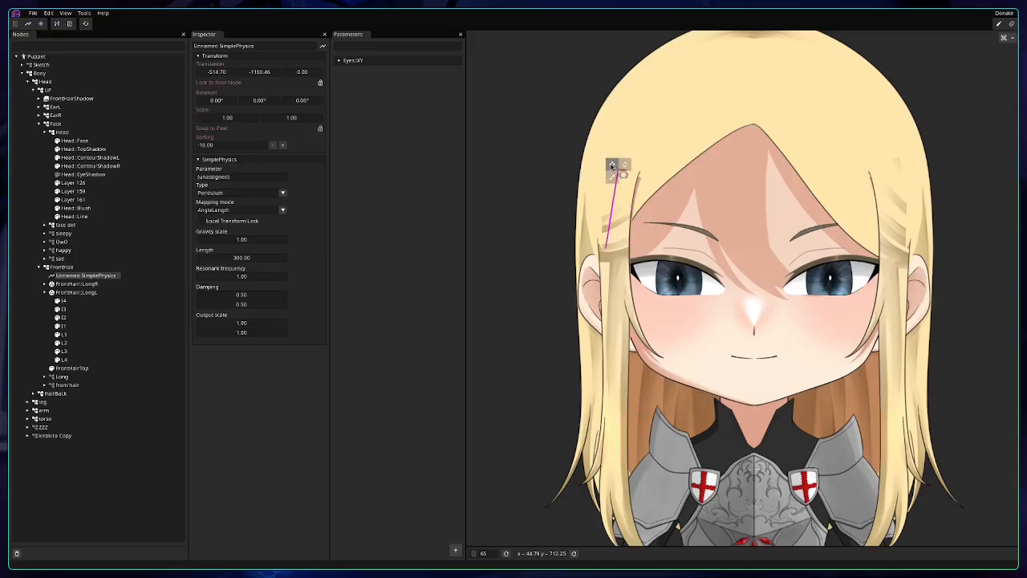
# Set the physics node's pendulum length to 1000.
pyautogui.doubleClick(242, 257)
pyautogui.write('100')
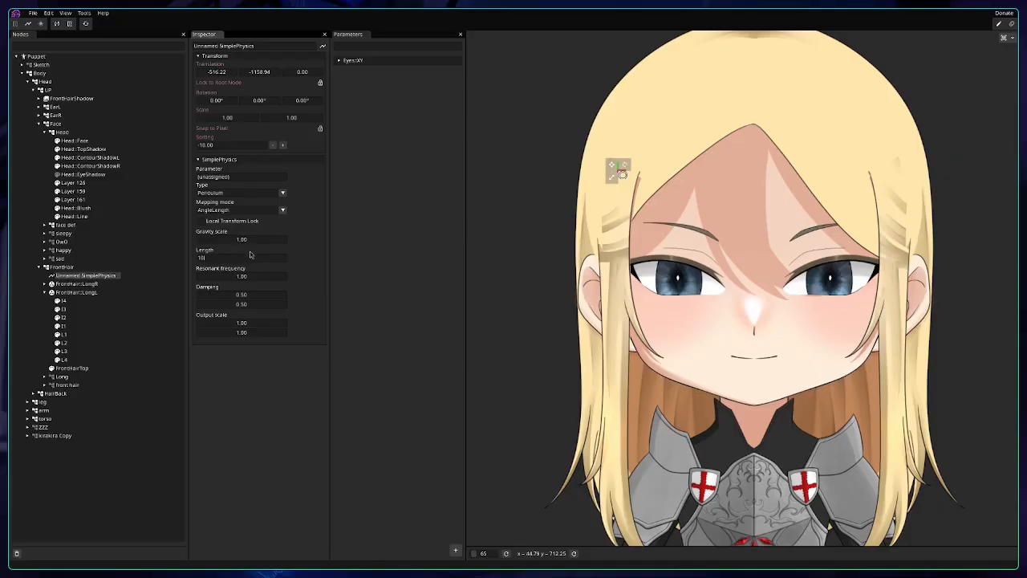
pyautogui.write('0')
pyautogui.press('Return')
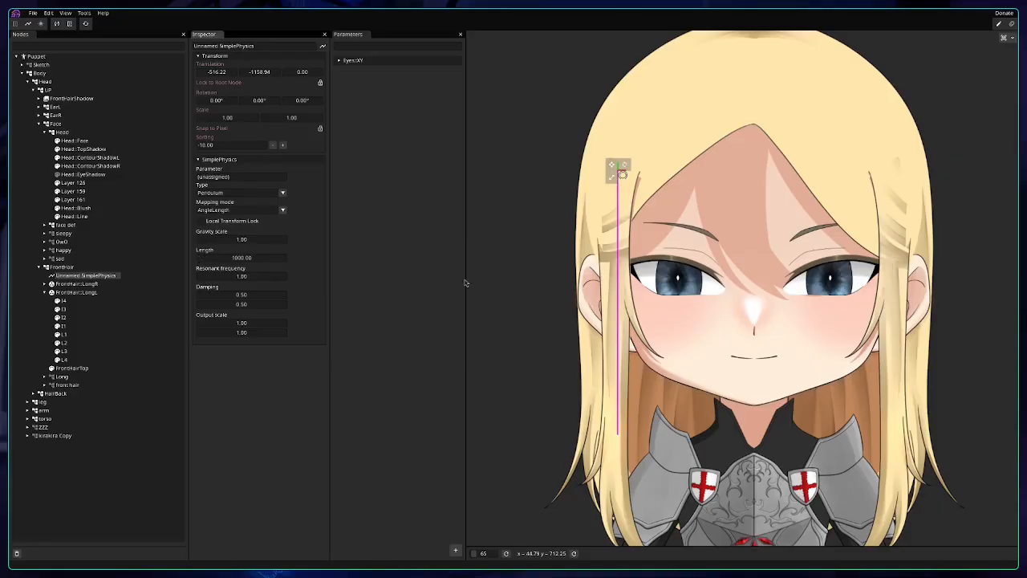
# Adjust the pendulum's anchor along the left side strand to about X -509, Y -1205.
pyautogui.moveTo(613, 166)
pyautogui.mouseDown()
pyautogui.moveTo(571, 170)
pyautogui.moveTo(682, 181)
pyautogui.moveTo(591, 171)
pyautogui.moveTo(623, 174)
pyautogui.moveTo(611, 173)
pyautogui.moveTo(616, 166)
pyautogui.mouseUp()
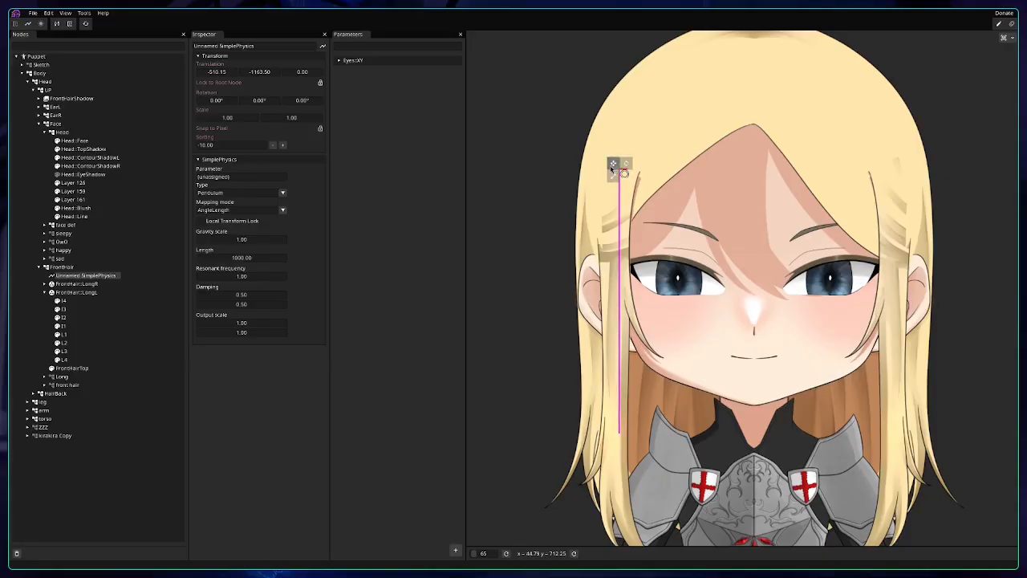
pyautogui.moveTo(615, 166); pyautogui.dragTo(632, 186)
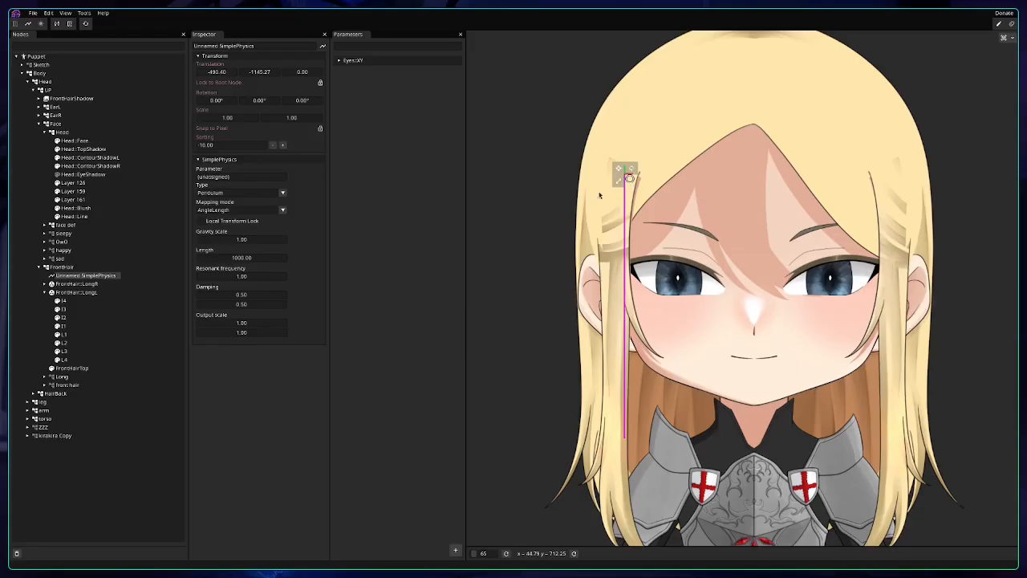
pyautogui.moveTo(621, 170); pyautogui.dragTo(614, 160)
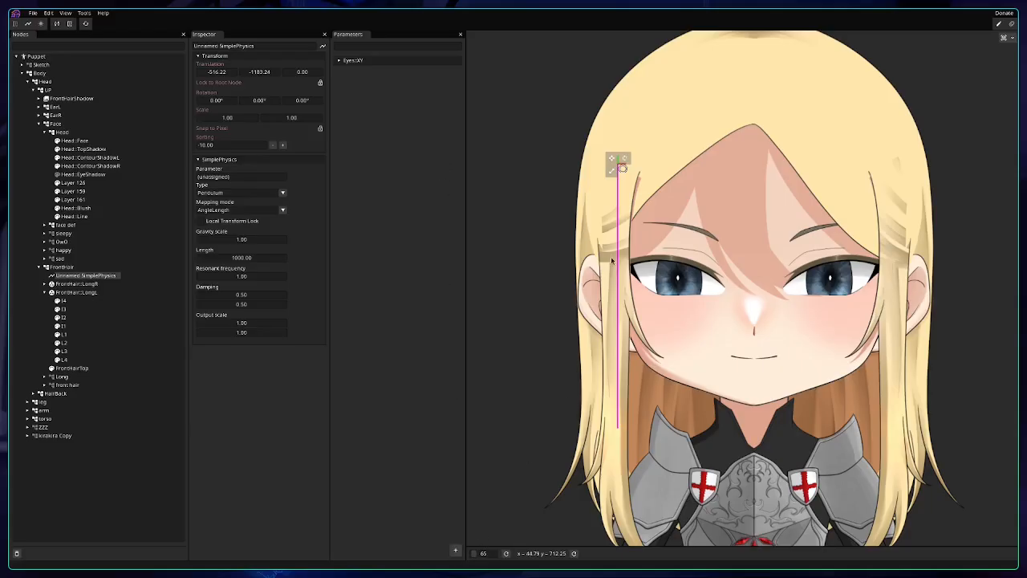
pyautogui.moveTo(662, 272); pyautogui.dragTo(686, 232)
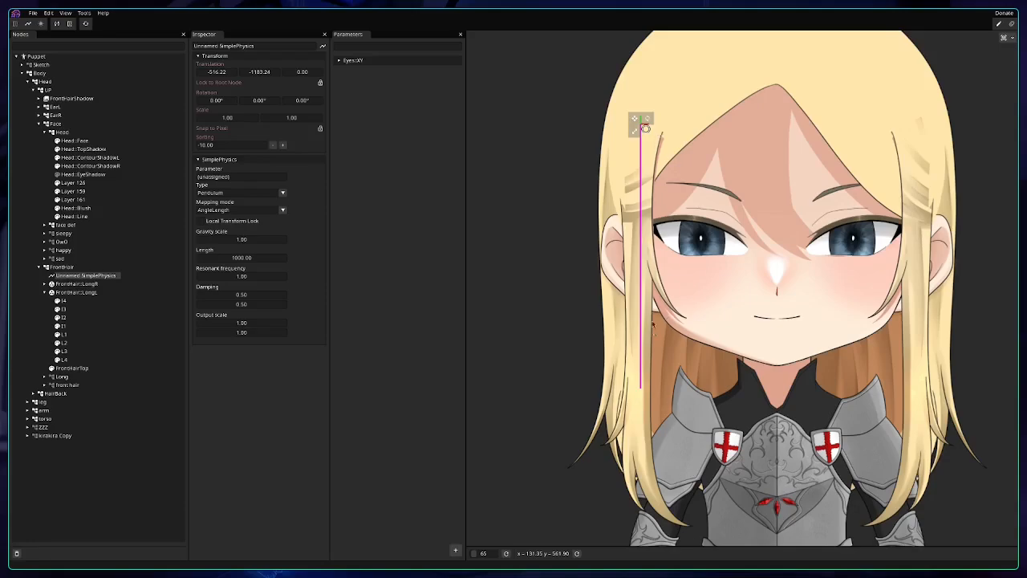
pyautogui.scroll(2, 665, 217)
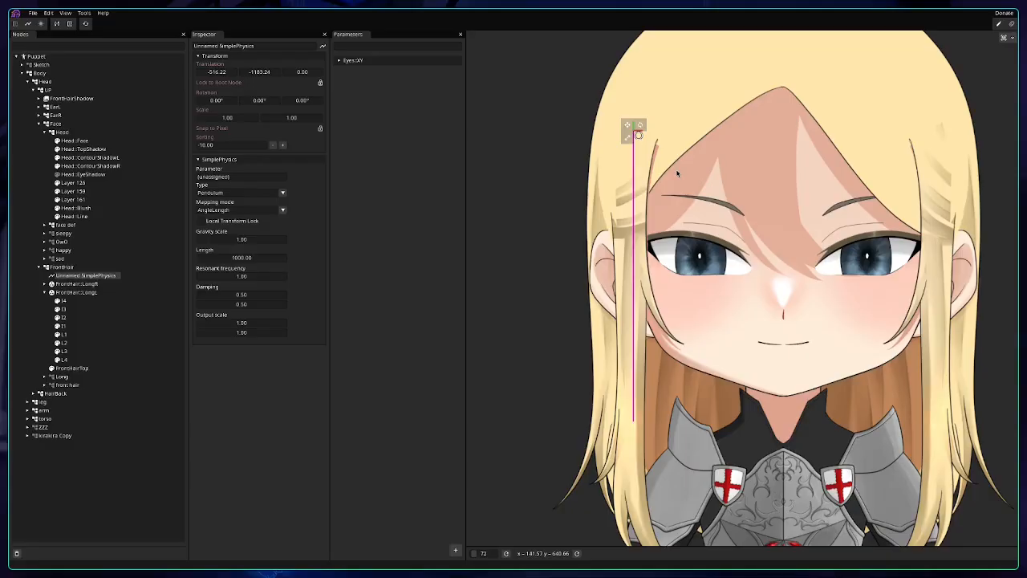
pyautogui.scroll(5, 655, 152)
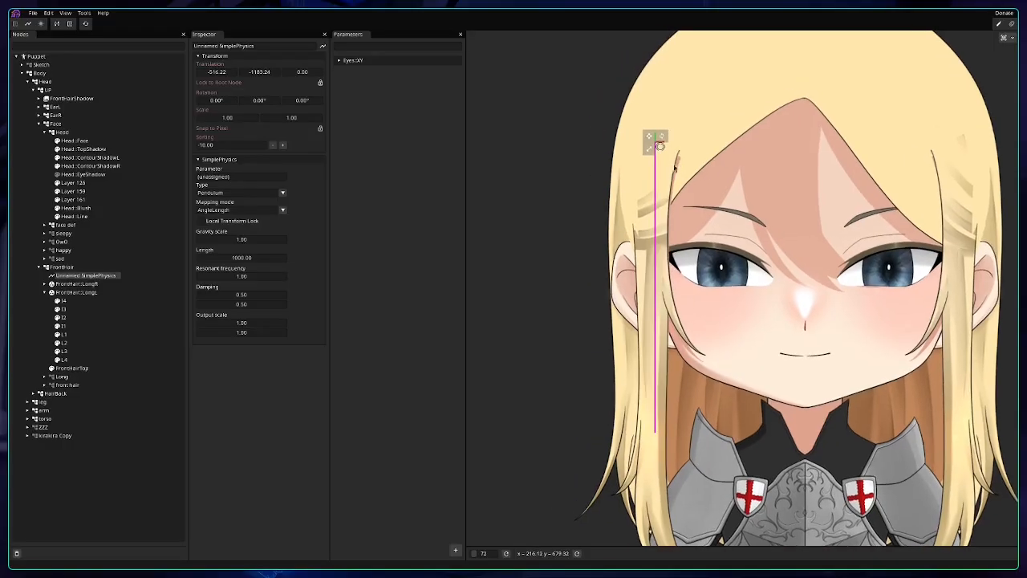
pyautogui.moveTo(637, 120); pyautogui.dragTo(641, 110)
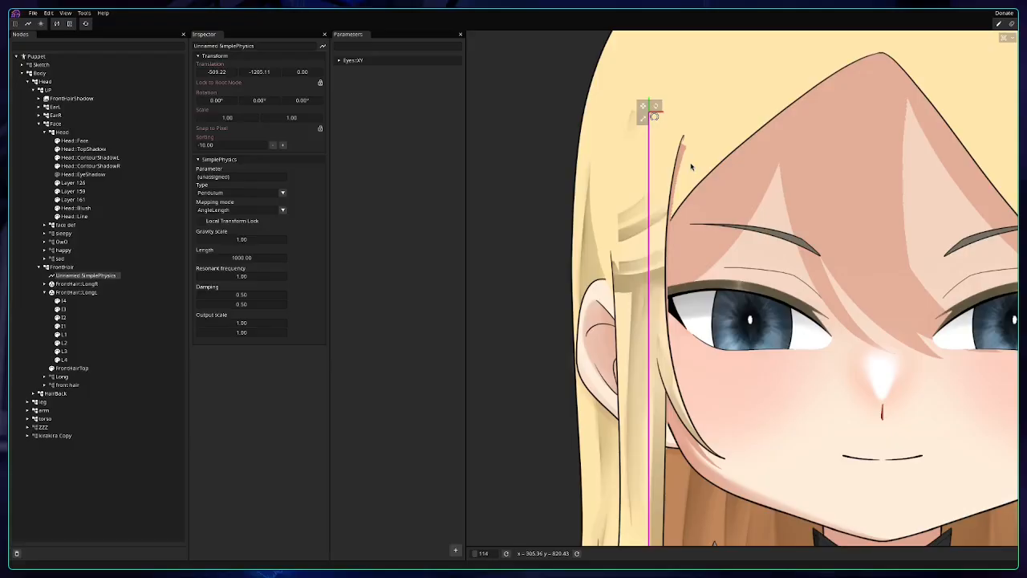
pyautogui.scroll(-4, 686, 162)
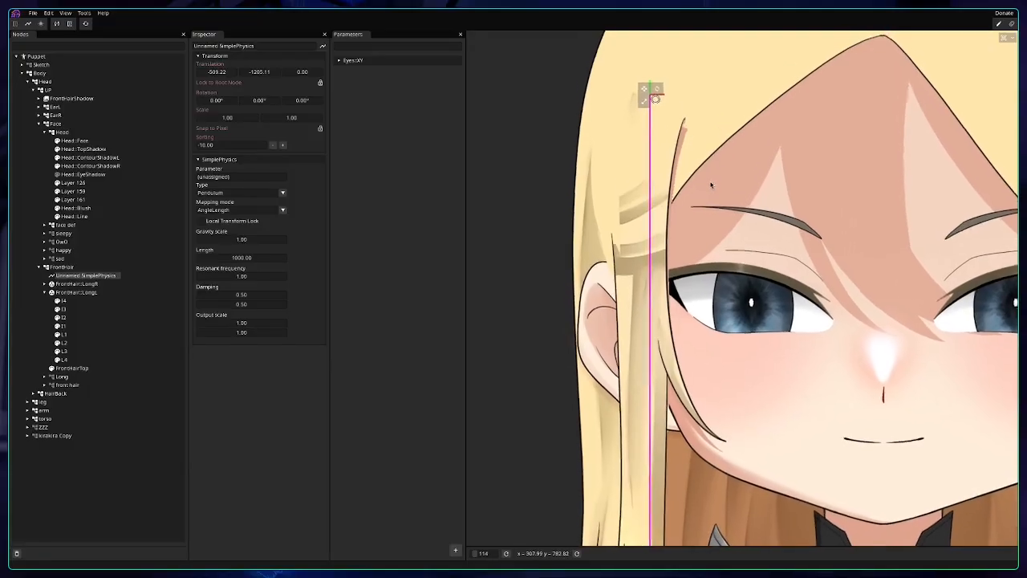
# Shift the pendulum's anchor slightly inward and down to about X -500, Y -1182.
pyautogui.moveTo(725, 213); pyautogui.dragTo(728, 134)
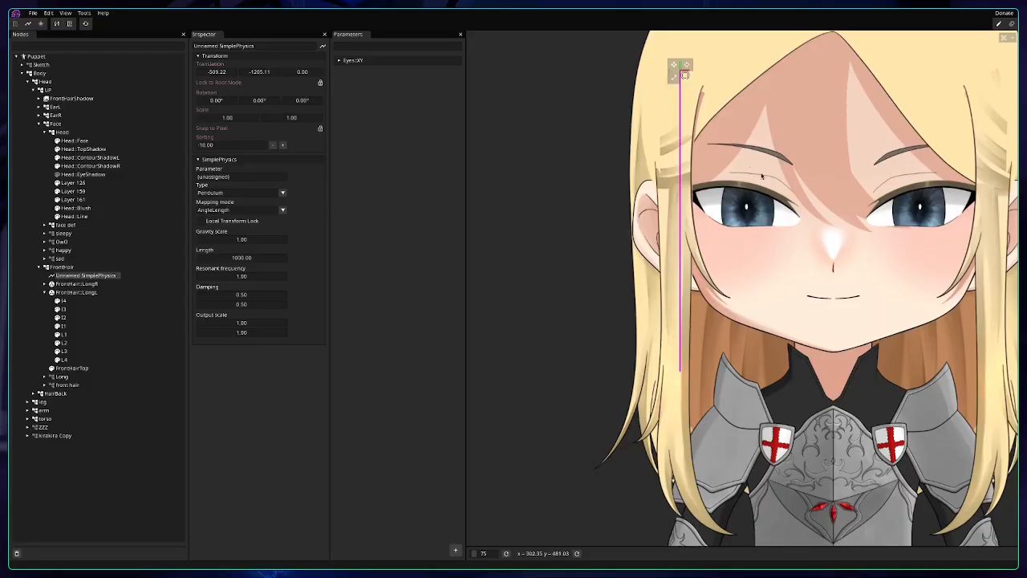
pyautogui.moveTo(759, 169); pyautogui.dragTo(743, 175)
pyautogui.moveTo(715, 290)
pyautogui.mouseDown()
pyautogui.moveTo(706, 160)
pyautogui.moveTo(726, 293)
pyautogui.mouseUp()
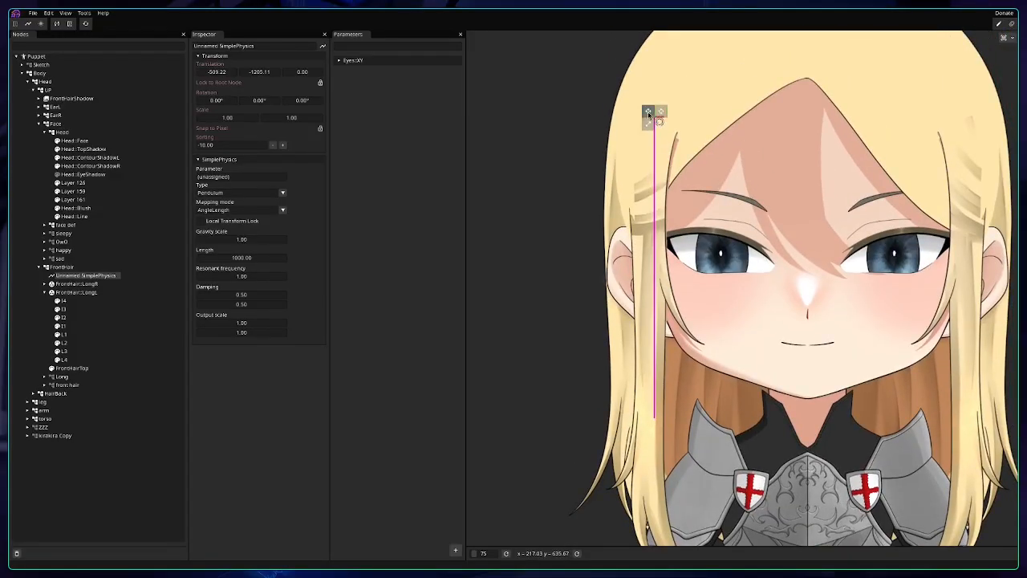
pyautogui.moveTo(654, 128); pyautogui.dragTo(659, 138)
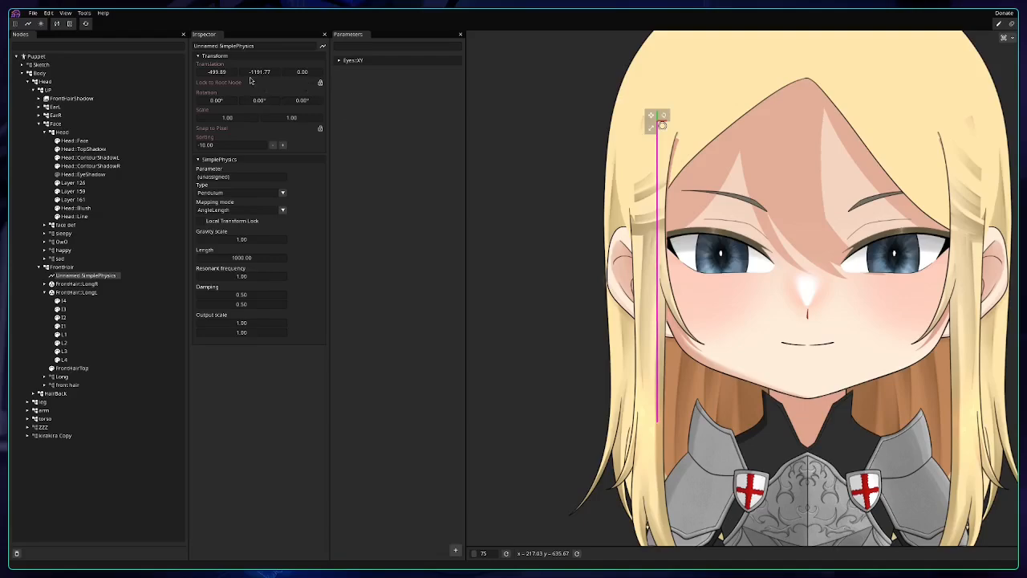
pyautogui.moveTo(248, 75)
pyautogui.mouseDown()
pyautogui.moveTo(268, 73)
pyautogui.moveTo(255, 77)
pyautogui.mouseUp()
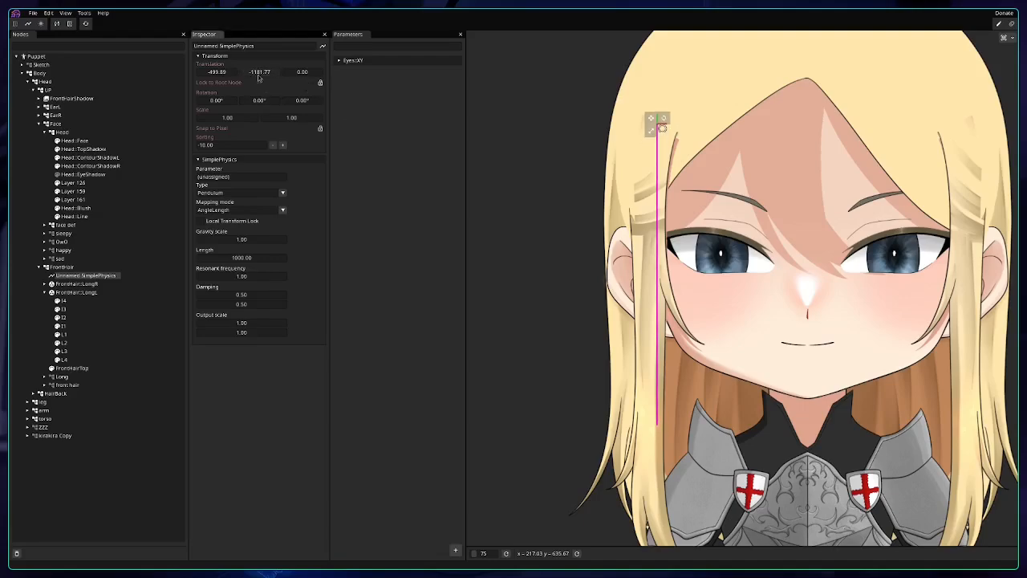
# Move the physics node down along the left strand to below its tip, at about X -500, Y 305.
pyautogui.moveTo(651, 118); pyautogui.dragTo(650, 236)
pyautogui.moveTo(698, 423); pyautogui.dragTo(694, 226)
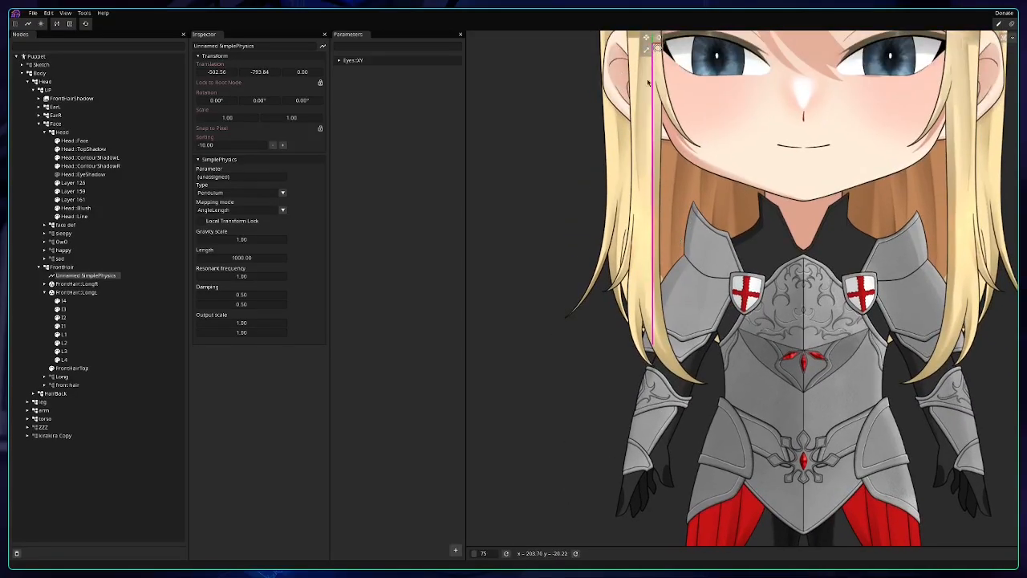
pyautogui.moveTo(646, 40); pyautogui.dragTo(647, 368)
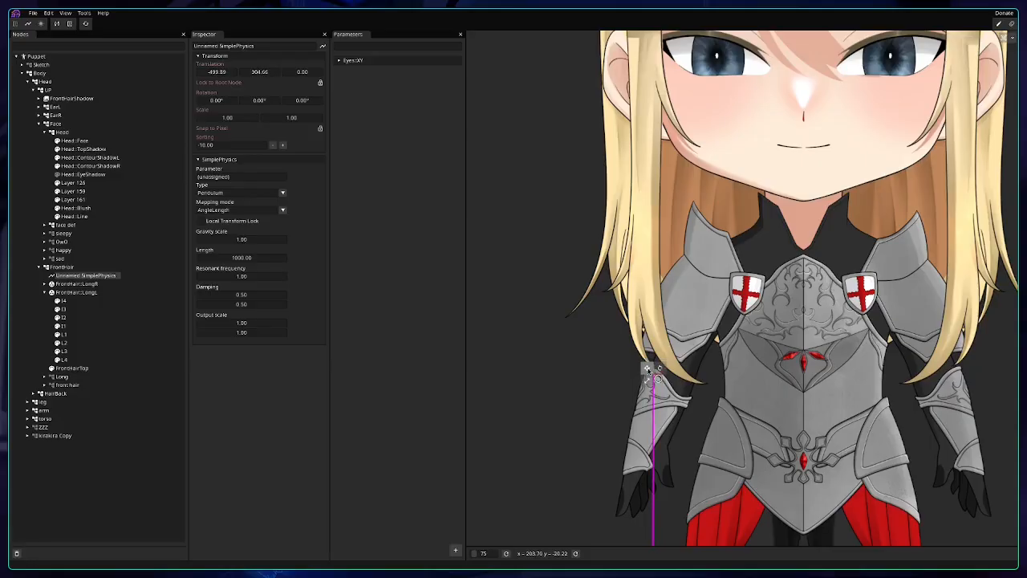
pyautogui.moveTo(604, 213); pyautogui.dragTo(622, 301)
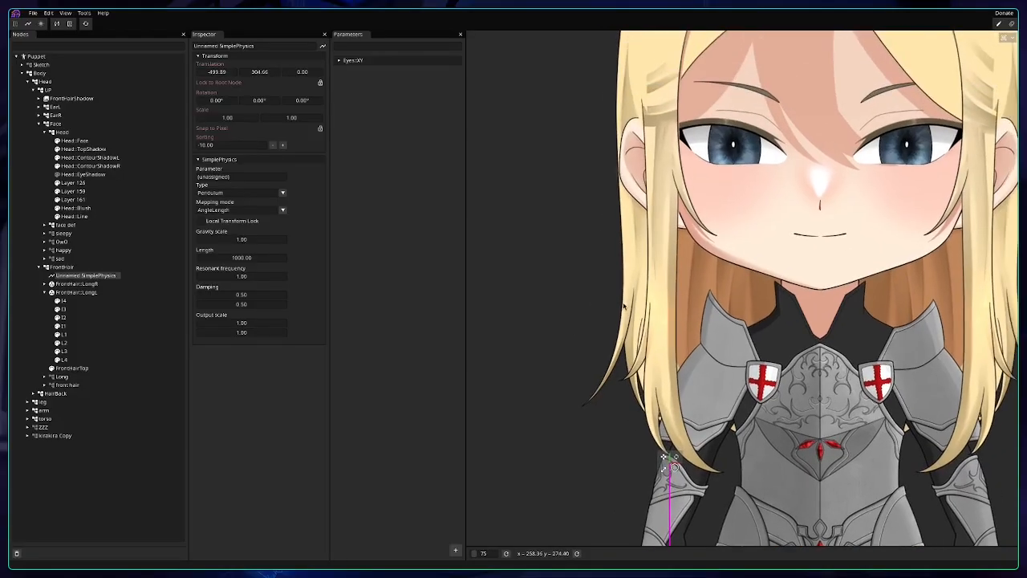
# Add three more Simple Physics nodes alongside the existing one in the FrontHair group.
pyautogui.rightClick(74, 271)
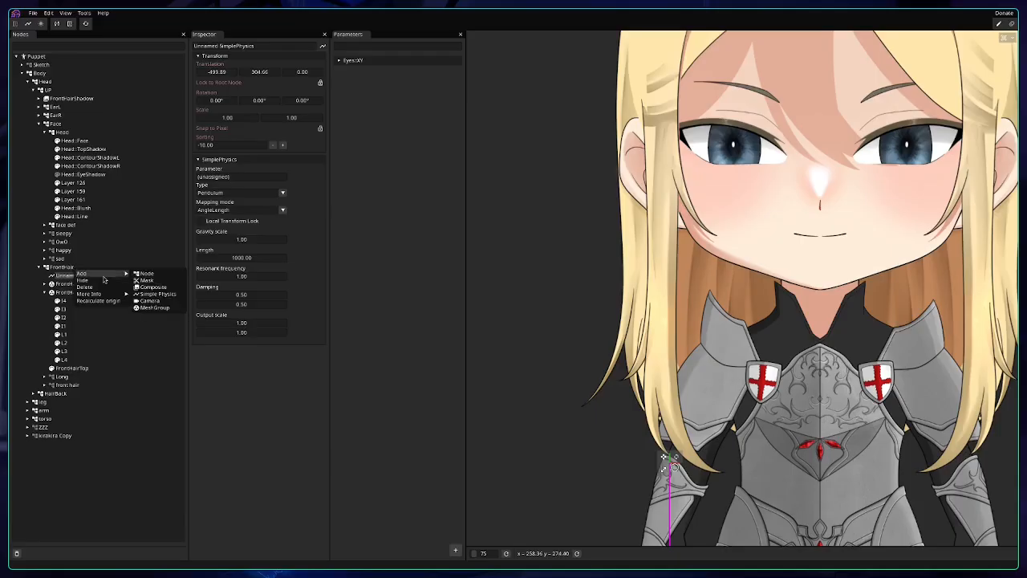
pyautogui.moveTo(111, 276)
pyautogui.click(158, 294)
pyautogui.rightClick(81, 270)
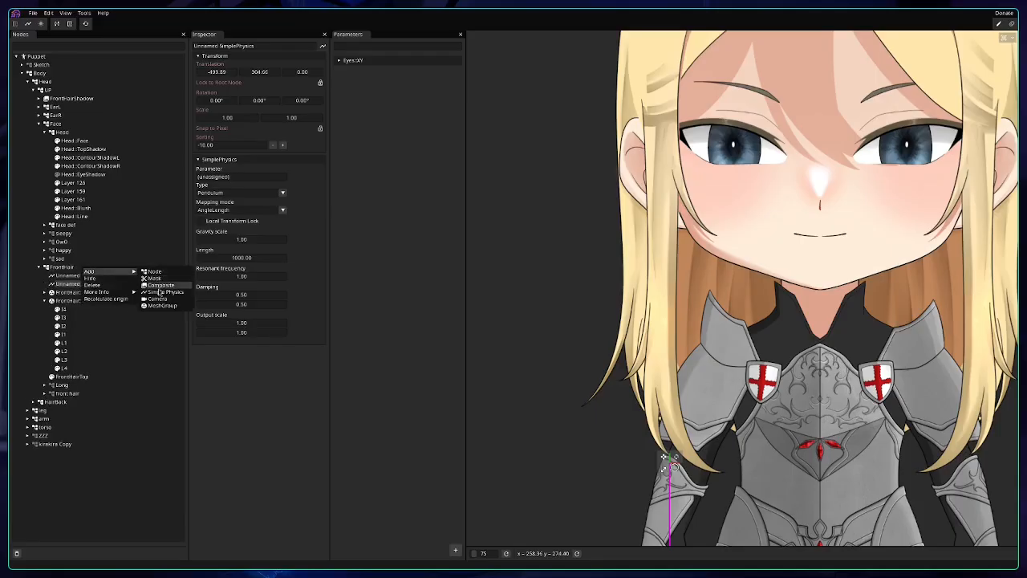
pyautogui.click(158, 292)
pyautogui.rightClick(85, 269)
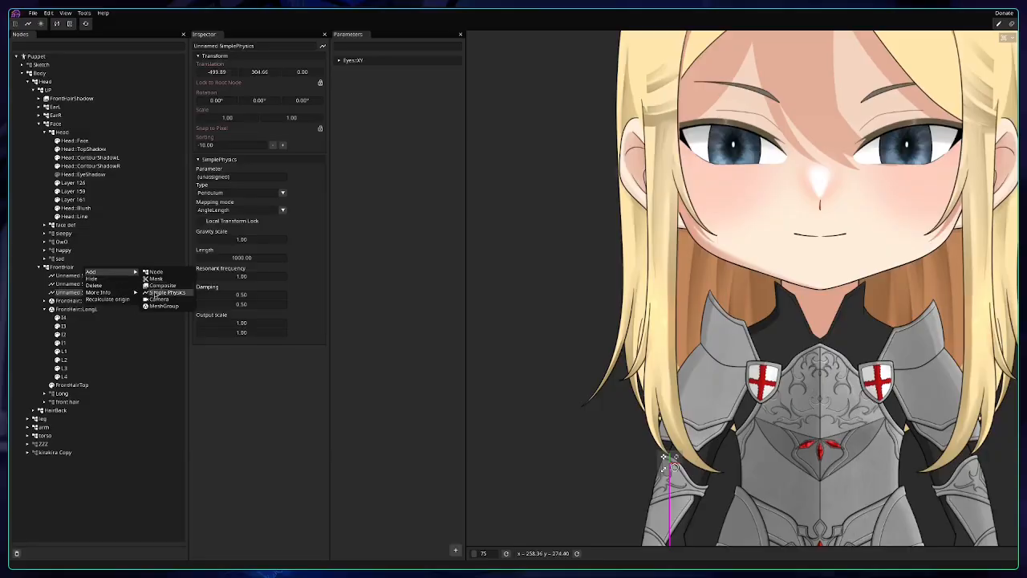
pyautogui.click(159, 293)
# Move the fourth physics node up to the root of the left side strand, at about X -512, Y -1196.
pyautogui.moveTo(591, 252); pyautogui.dragTo(577, 291)
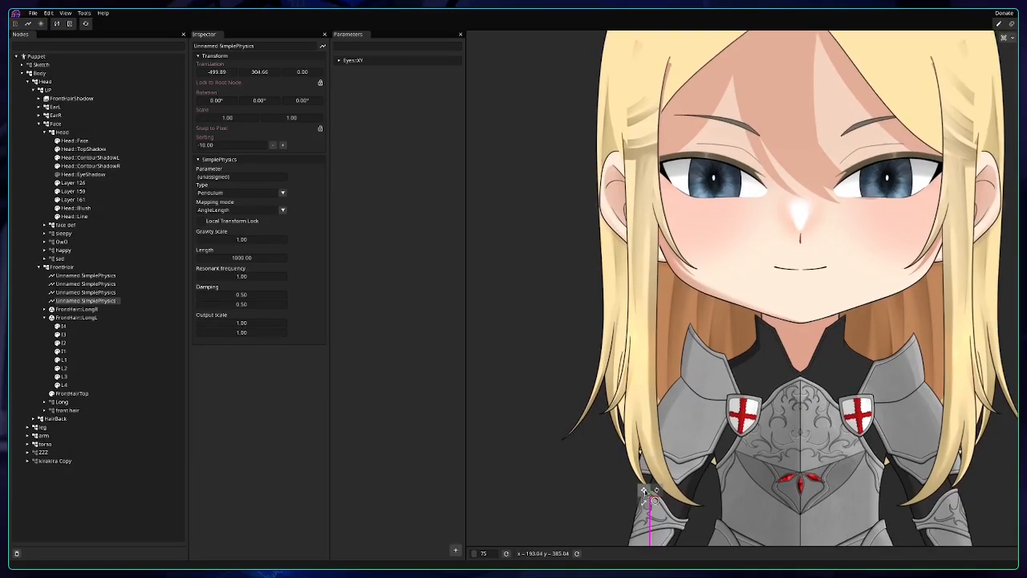
pyautogui.moveTo(643, 490); pyautogui.dragTo(643, 486)
pyautogui.moveTo(644, 487); pyautogui.dragTo(656, 144)
pyautogui.moveTo(656, 144); pyautogui.dragTo(637, 182)
pyautogui.moveTo(722, 273); pyautogui.dragTo(730, 189)
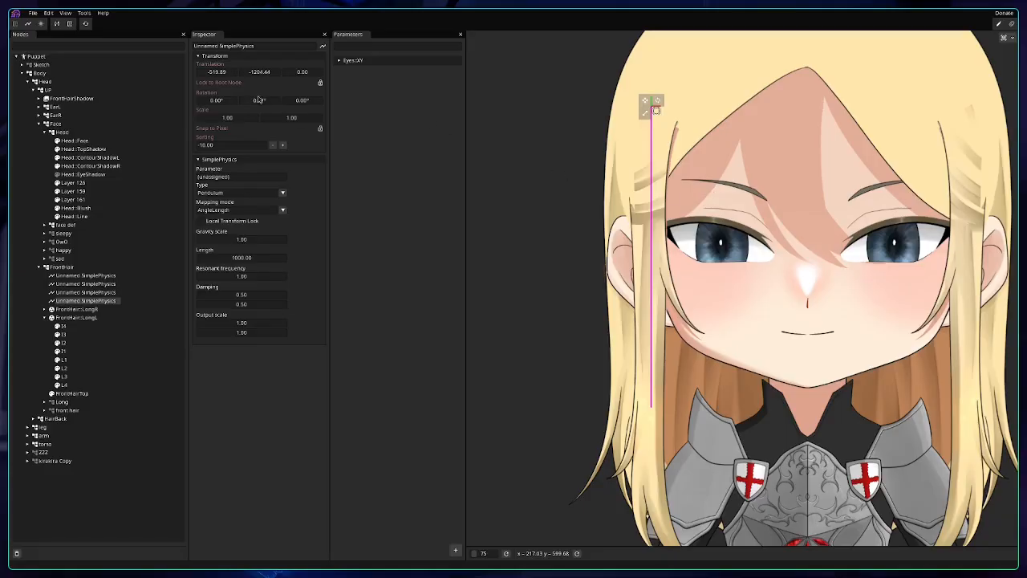
pyautogui.moveTo(645, 101); pyautogui.dragTo(648, 104)
pyautogui.moveTo(693, 169); pyautogui.dragTo(695, 192)
pyautogui.moveTo(661, 140); pyautogui.dragTo(689, 181)
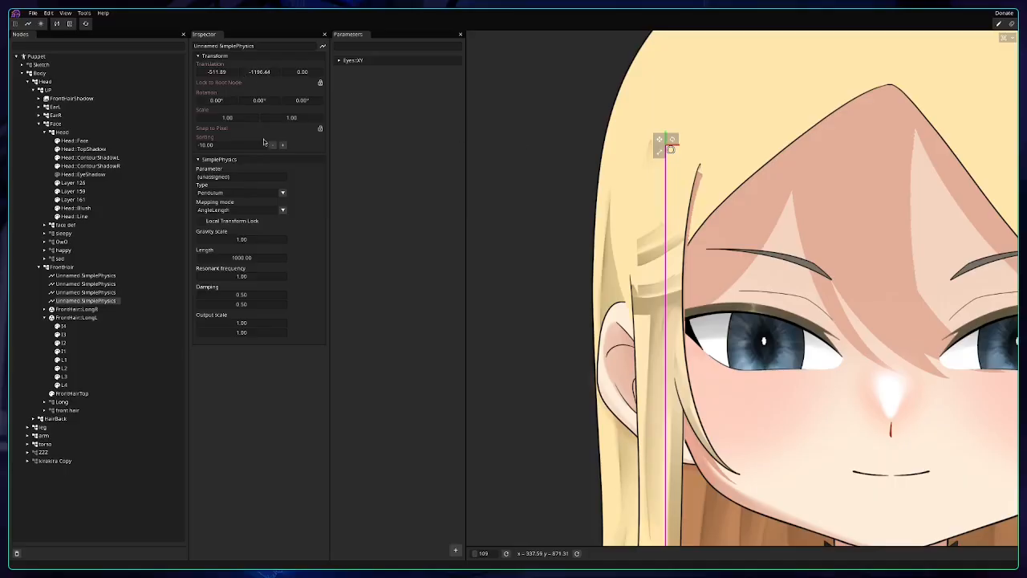
# Set the pendulum length of the fourth and third physics nodes to 370.
pyautogui.doubleClick(243, 257)
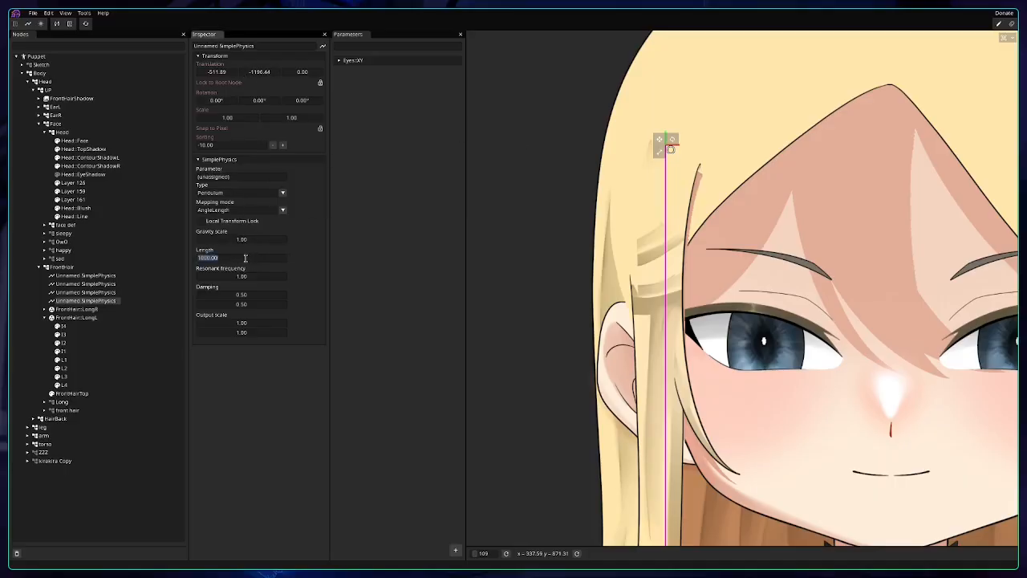
pyautogui.write('500')
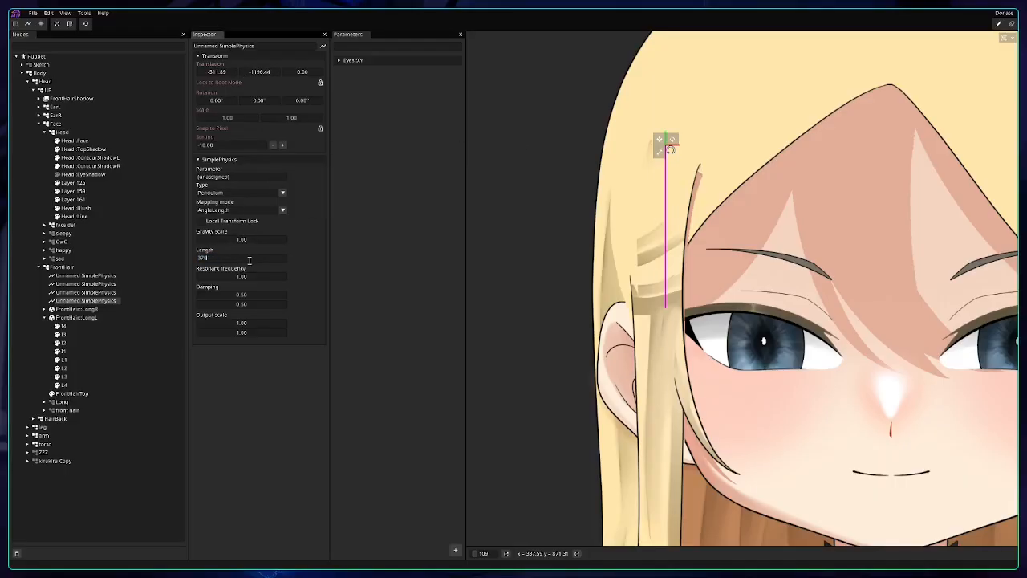
pyautogui.press('Return')
pyautogui.click(90, 292)
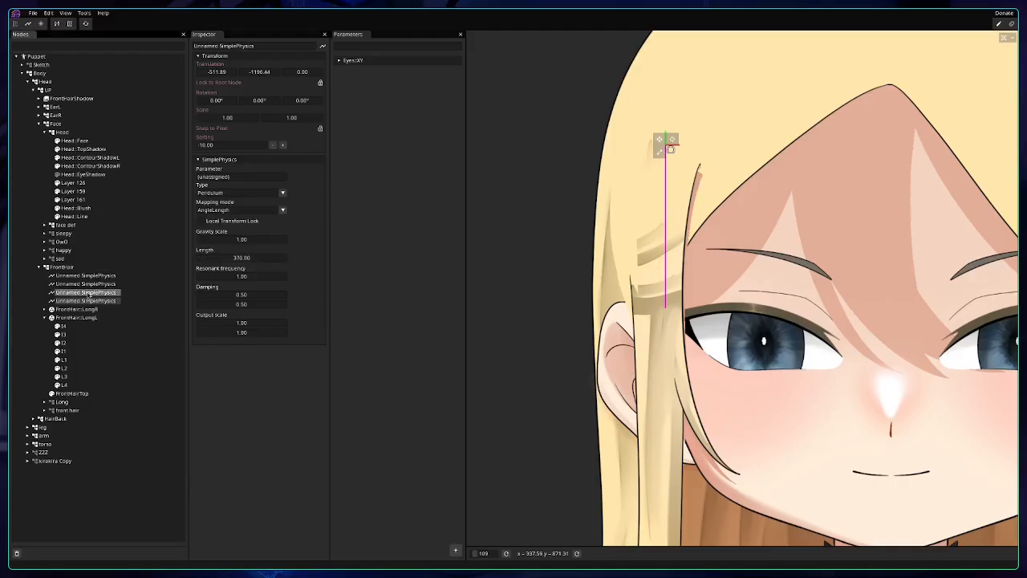
pyautogui.doubleClick(245, 259)
pyautogui.write('37')
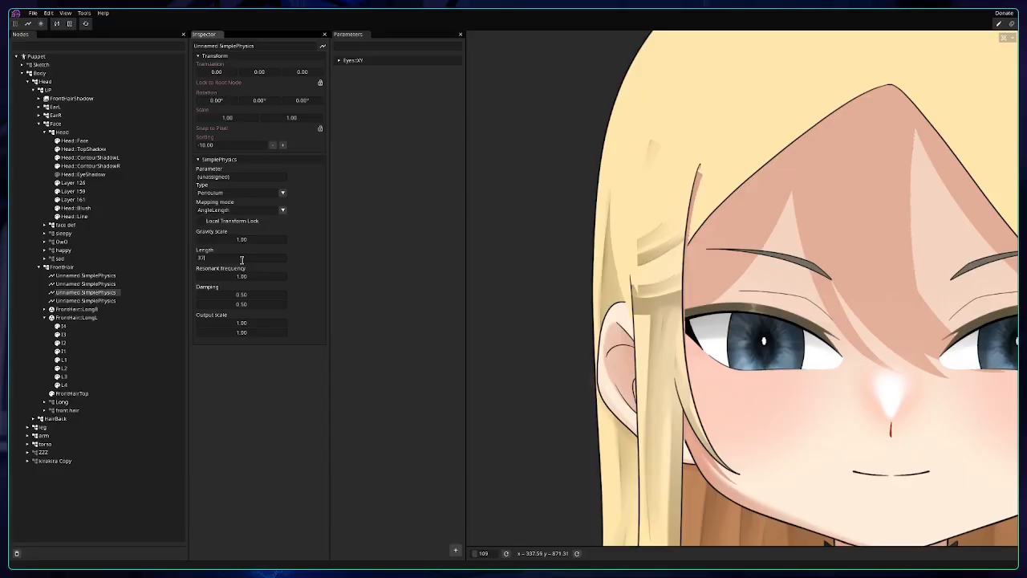
pyautogui.write('0')
pyautogui.press('Return')
# Set the pendulum length of the second and first physics nodes to 370.
pyautogui.click(107, 293)
pyautogui.click(103, 285)
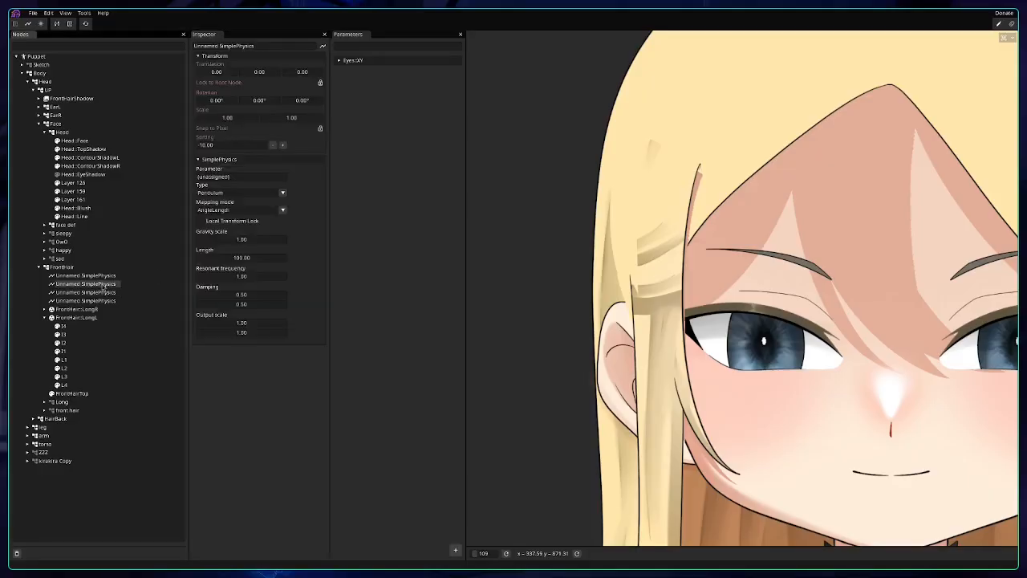
pyautogui.doubleClick(251, 256)
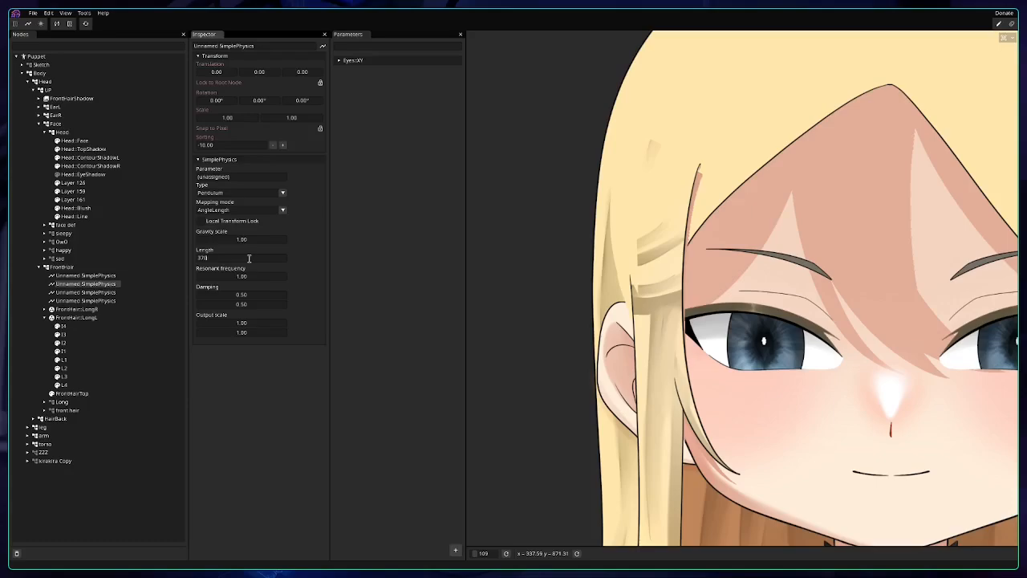
pyautogui.press('Return')
pyautogui.click(118, 277)
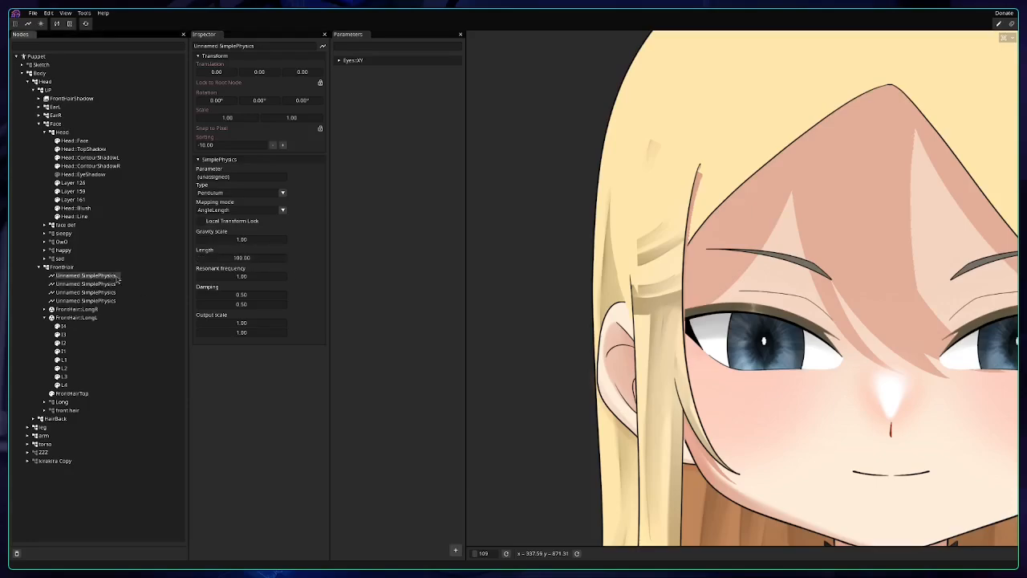
pyautogui.doubleClick(246, 258)
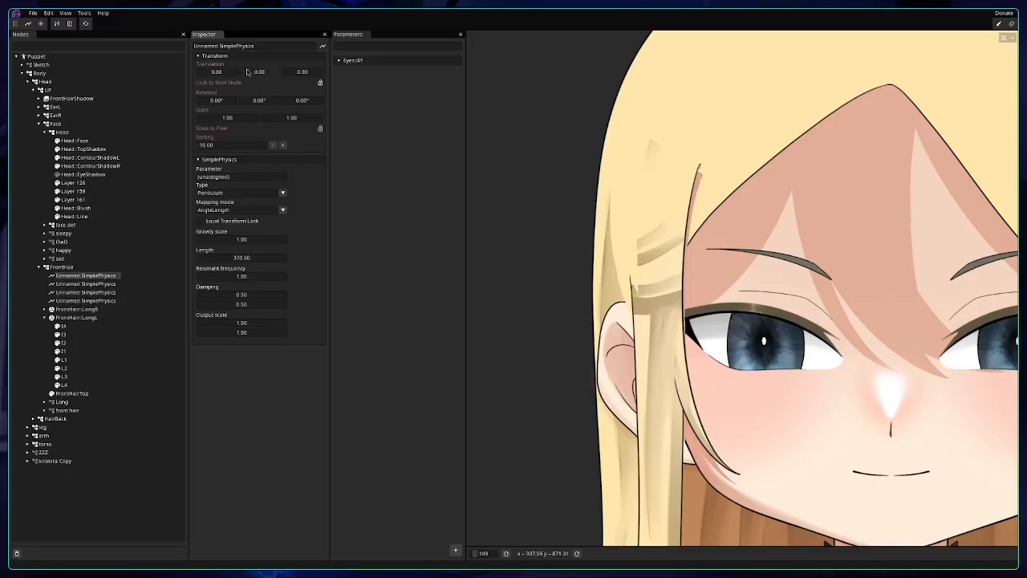
# Rename the first two physics nodes in the FrontHair group as Left1 and Left2.
pyautogui.doubleClick(267, 45)
pyautogui.write('Left1')
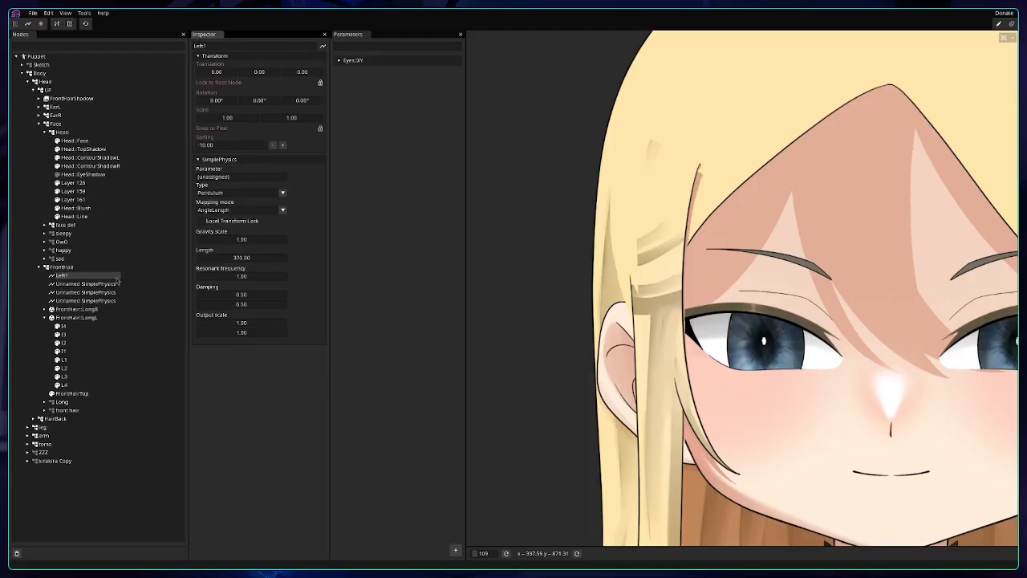
pyautogui.click(107, 284)
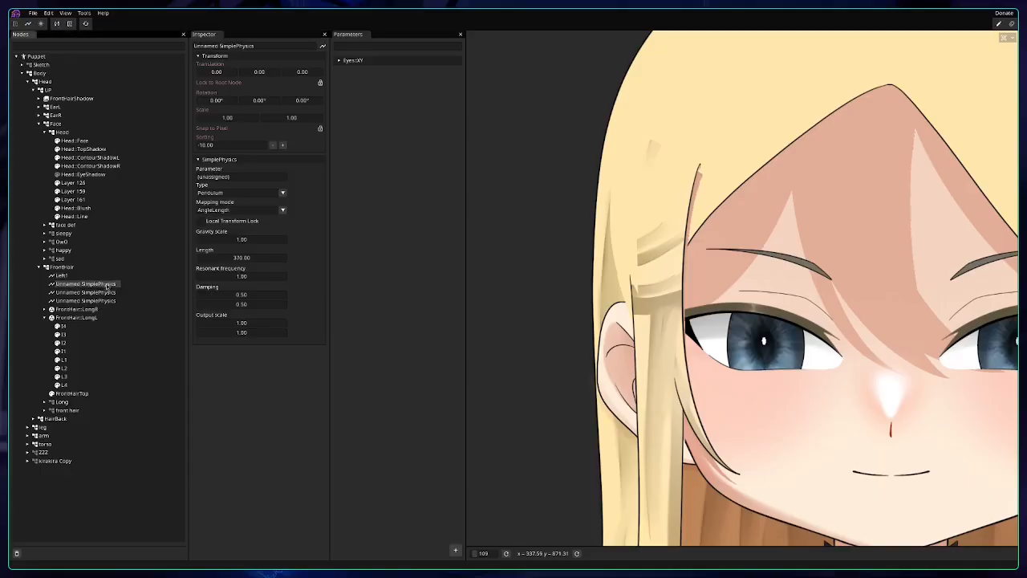
pyautogui.click(272, 46)
pyautogui.write('Left2')
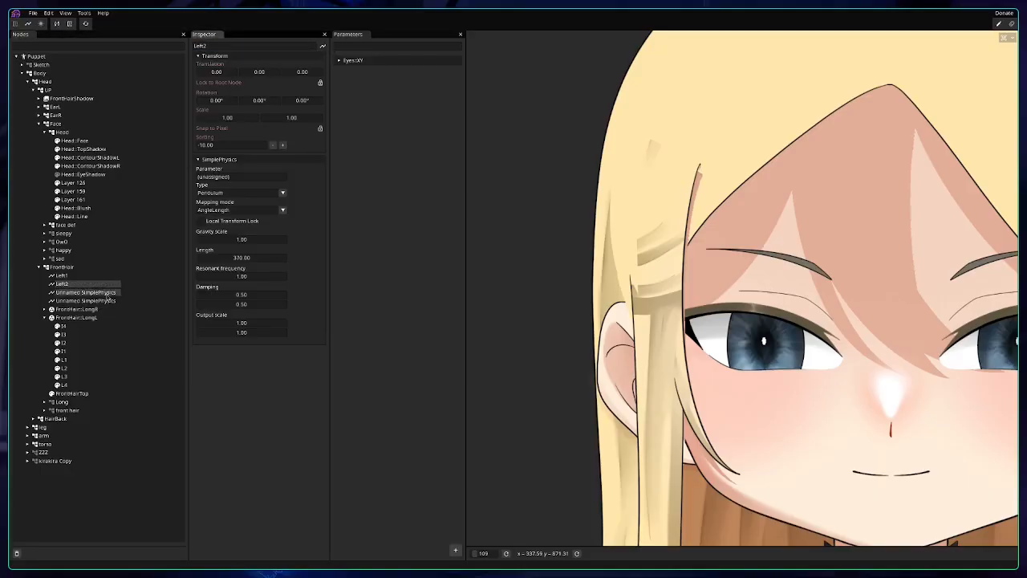
# Rename the two remaining unnamed physics nodes as Left3 and Left4.
pyautogui.click(85, 292)
pyautogui.click(259, 45)
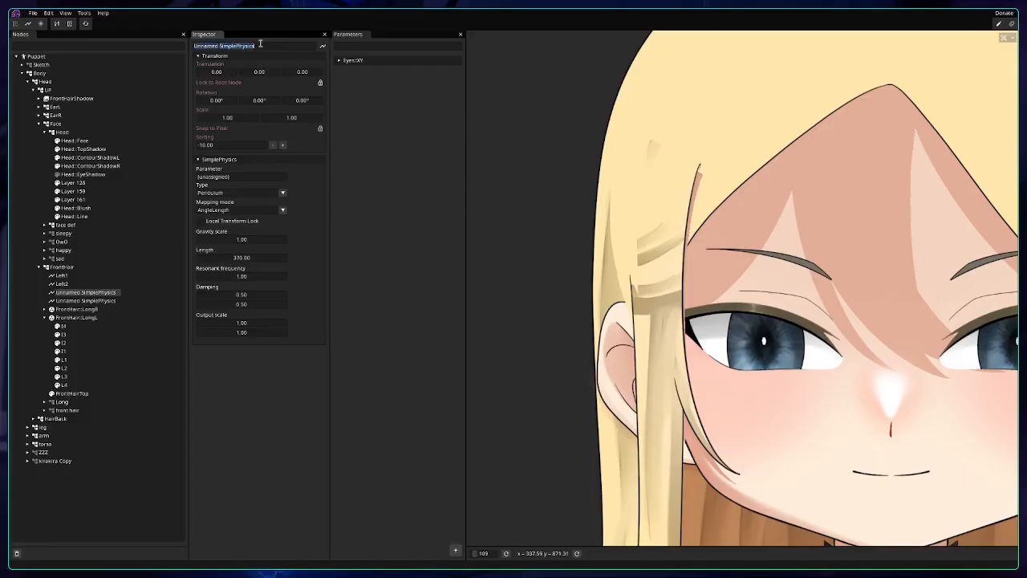
pyautogui.write('Left3')
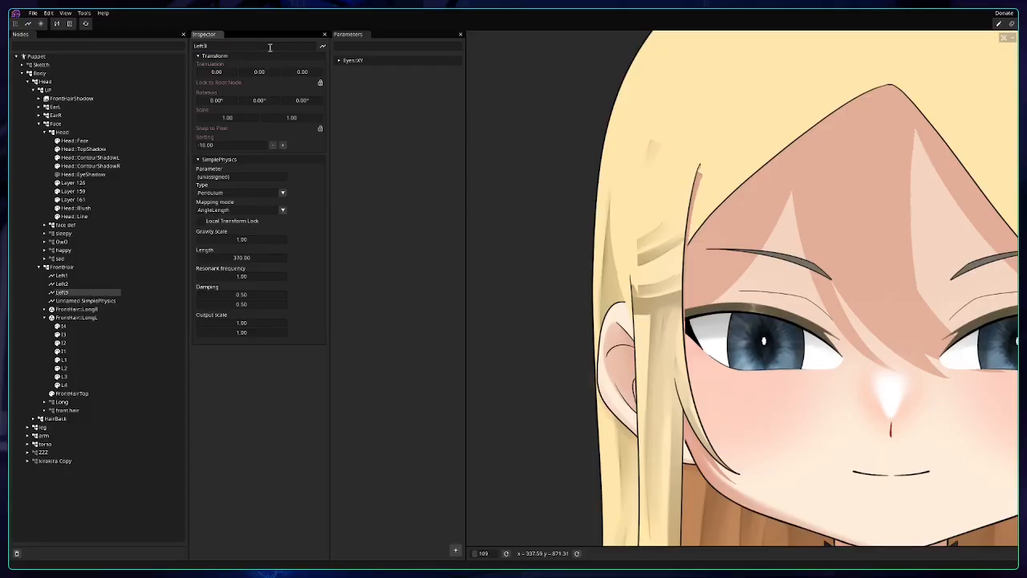
pyautogui.click(129, 294)
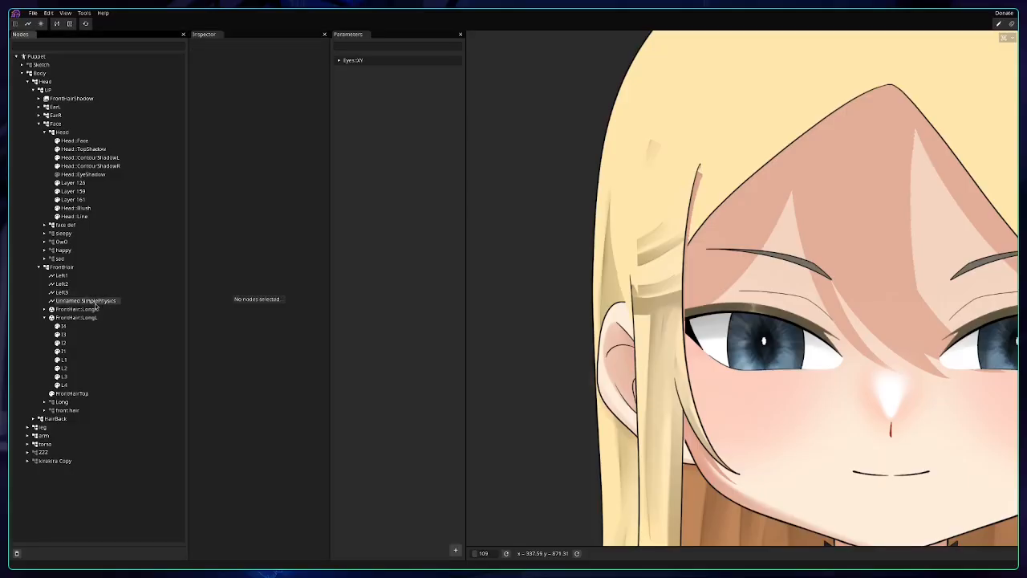
pyautogui.click(84, 300)
pyautogui.doubleClick(274, 42)
pyautogui.click(274, 42)
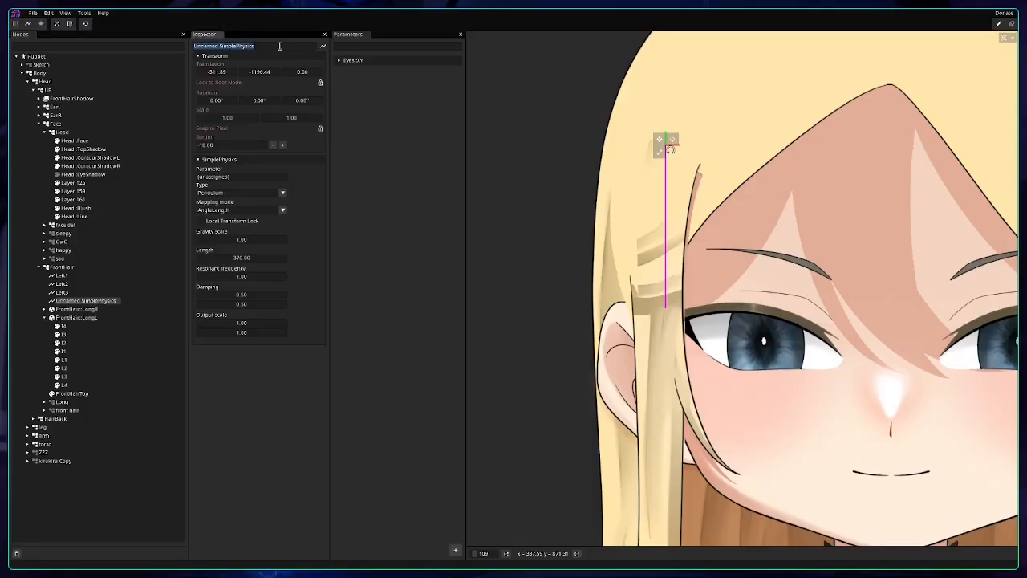
pyautogui.write('Left4')
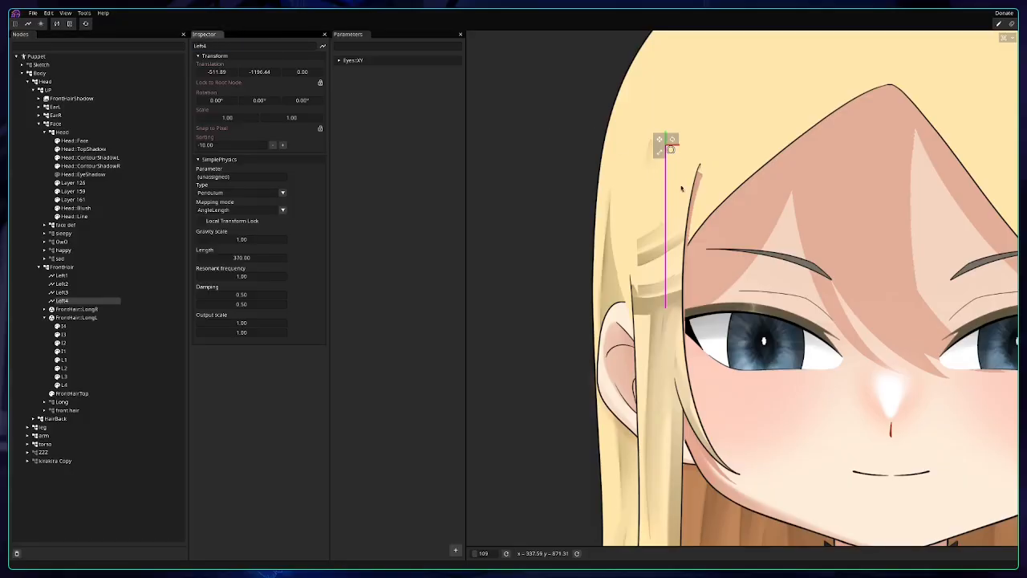
# Shift Left4 slightly inward and down on the left side strand to about X -506, Y -1184.
pyautogui.moveTo(722, 192); pyautogui.dragTo(665, 172)
pyautogui.scroll(-1, 669, 163)
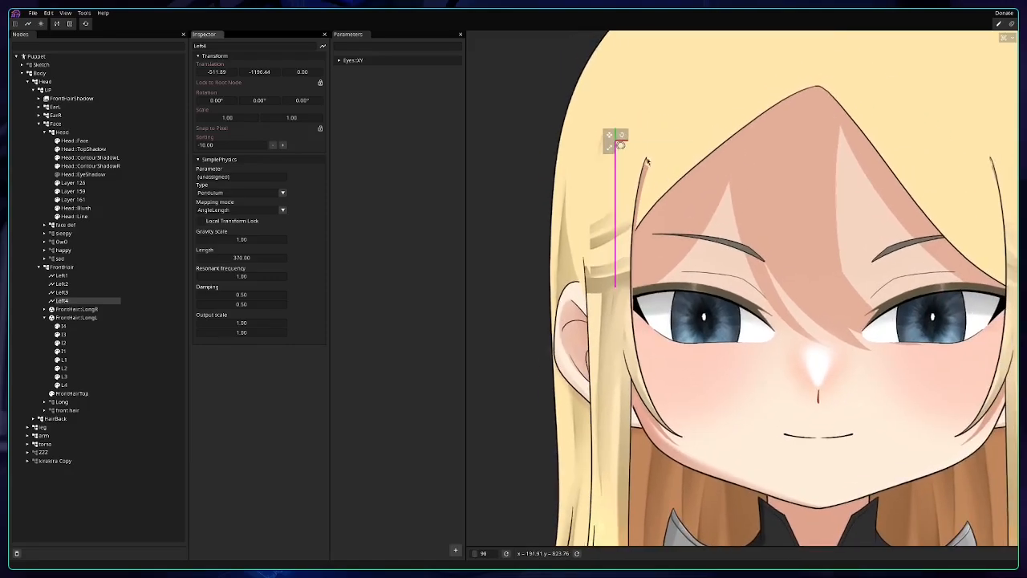
pyautogui.moveTo(609, 136); pyautogui.dragTo(611, 145)
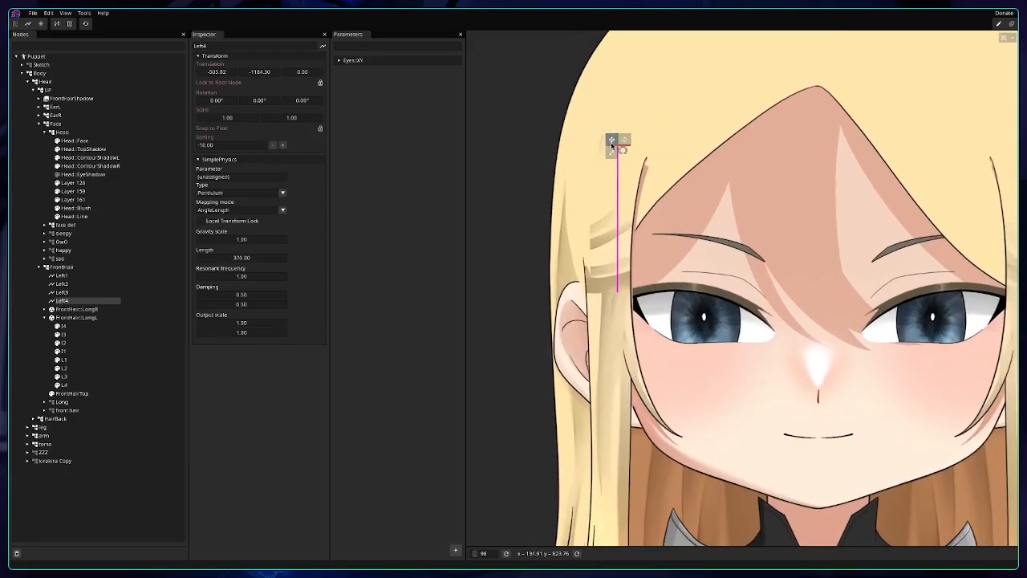
pyautogui.moveTo(710, 217); pyautogui.dragTo(734, 175)
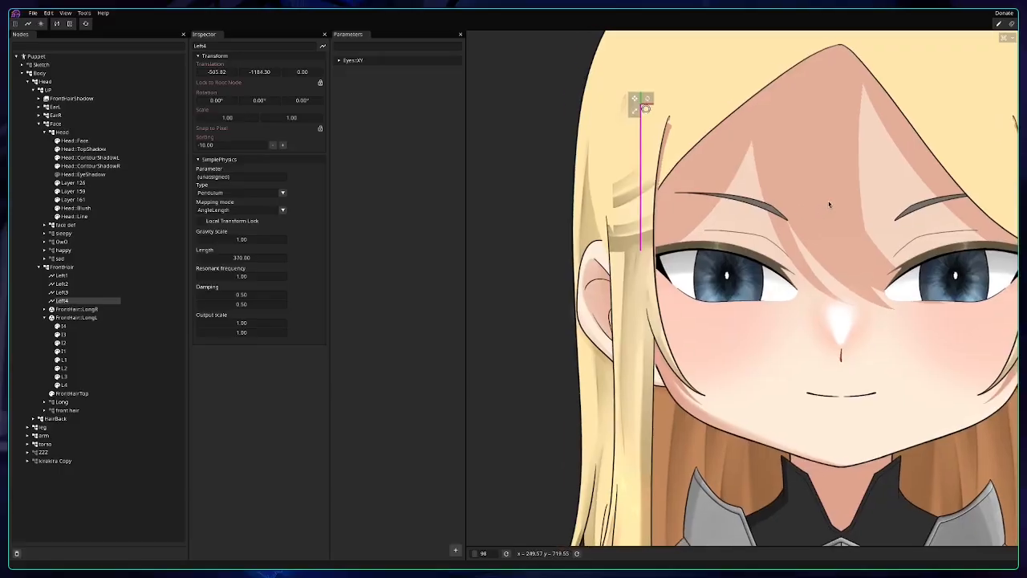
pyautogui.moveTo(830, 204); pyautogui.dragTo(819, 203)
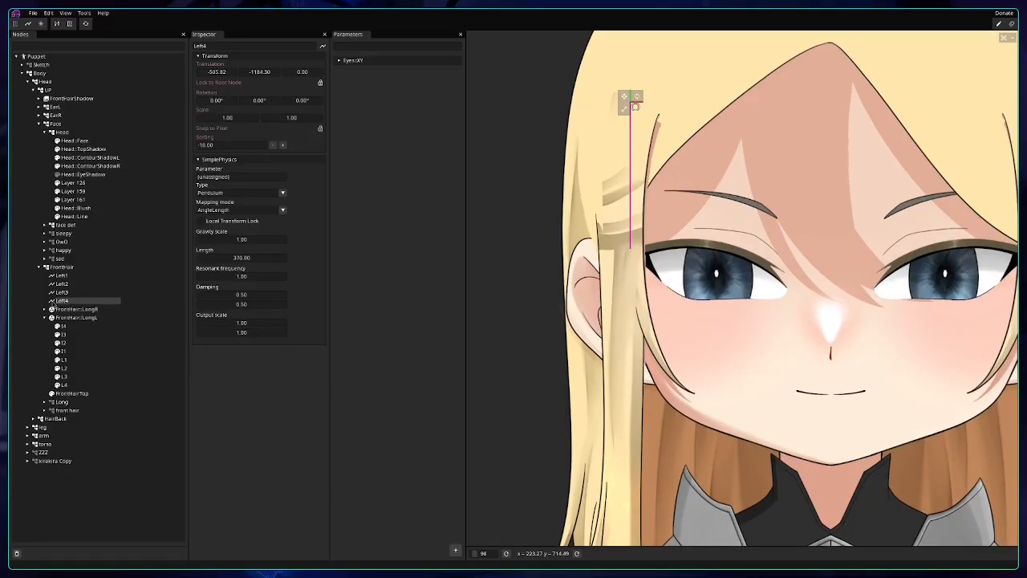
# Move Left1 from the puppet's origin to the root of the left side strand, at about X -520, Y -1186.
pyautogui.click(54, 303)
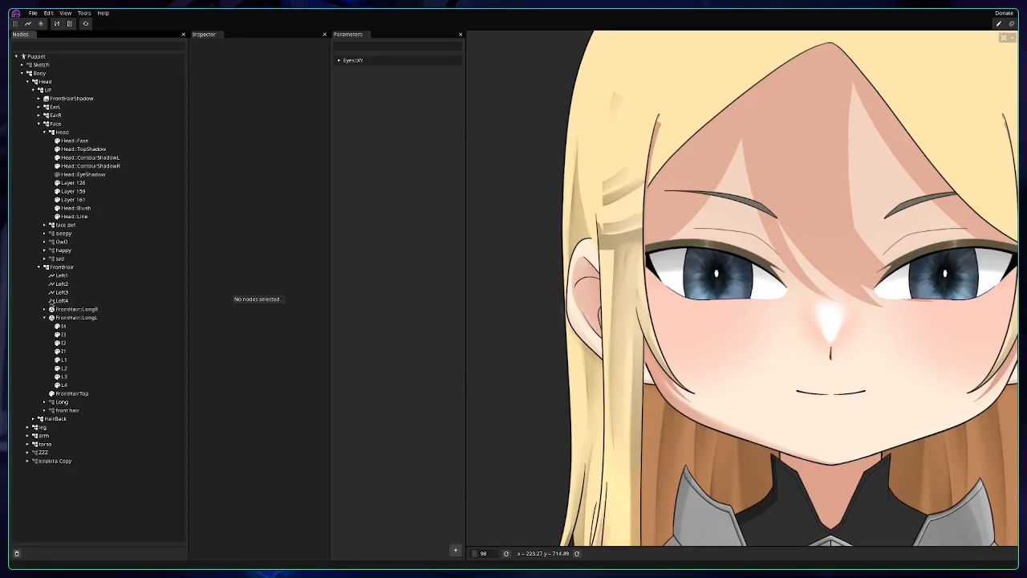
pyautogui.click(53, 303)
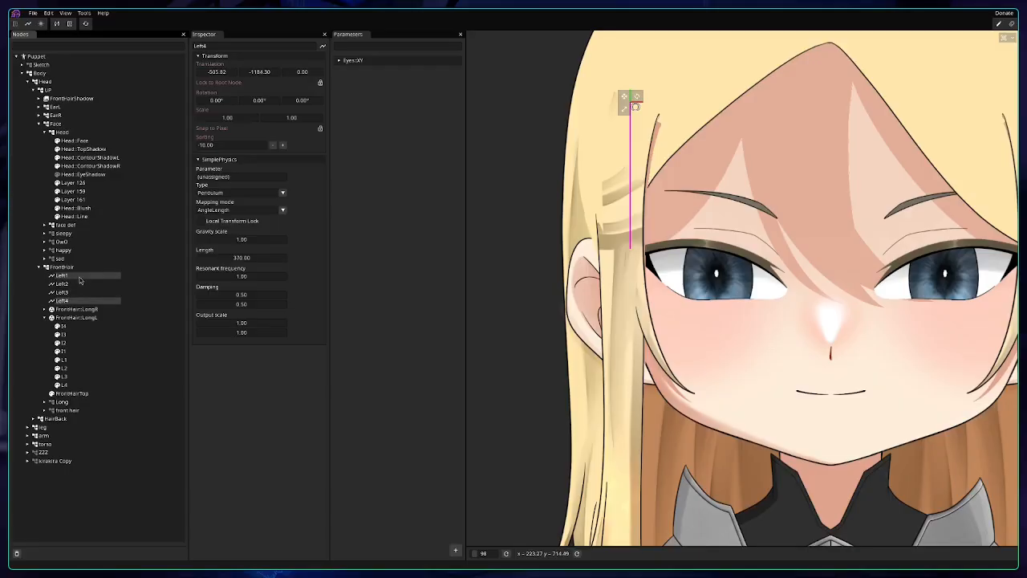
pyautogui.click(62, 275)
pyautogui.scroll(-4, 747, 277)
pyautogui.moveTo(747, 277); pyautogui.dragTo(692, 215)
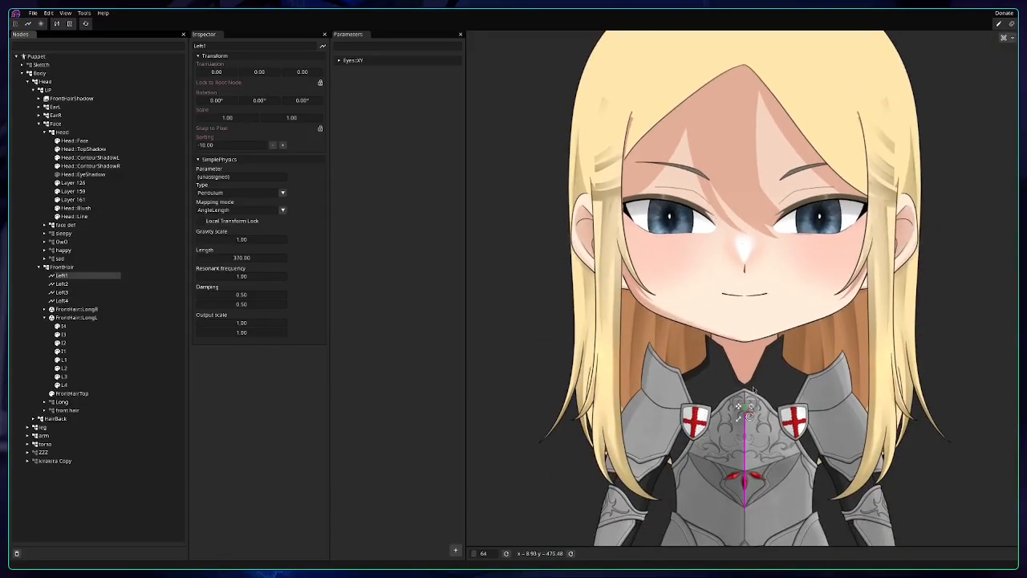
pyautogui.moveTo(740, 408); pyautogui.dragTo(602, 98)
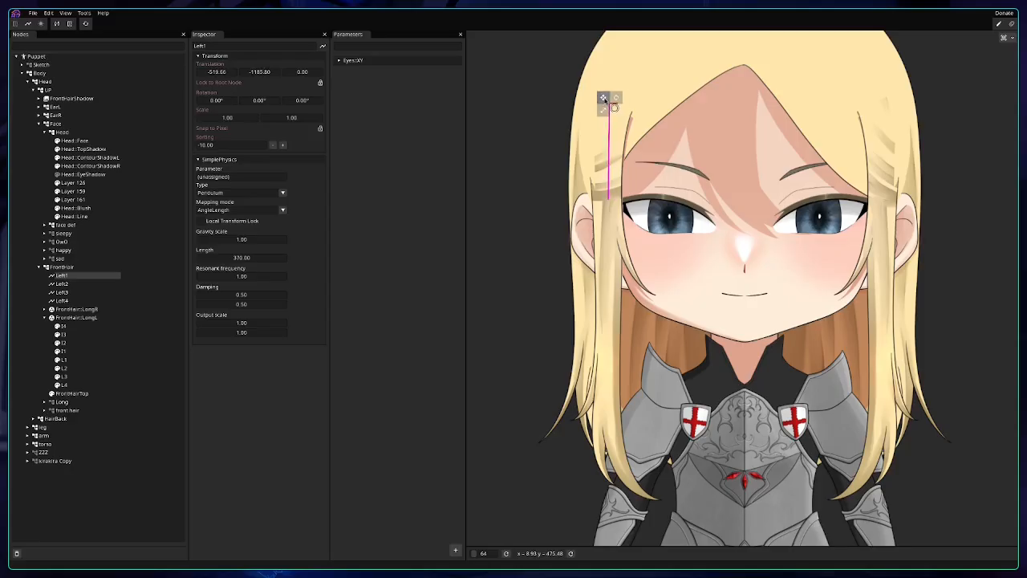
pyautogui.moveTo(720, 122); pyautogui.dragTo(870, 97)
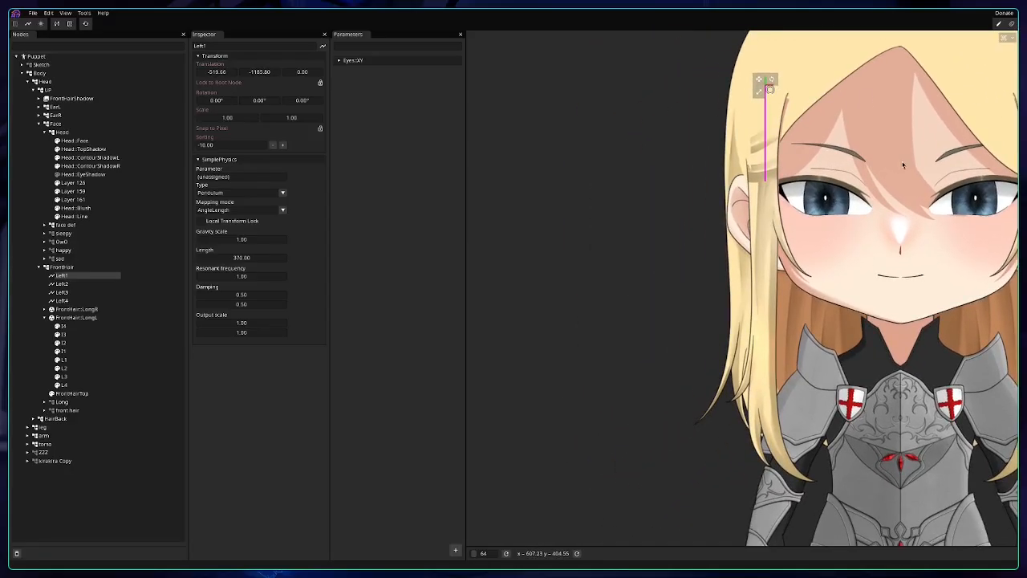
pyautogui.moveTo(873, 181); pyautogui.dragTo(1010, 58)
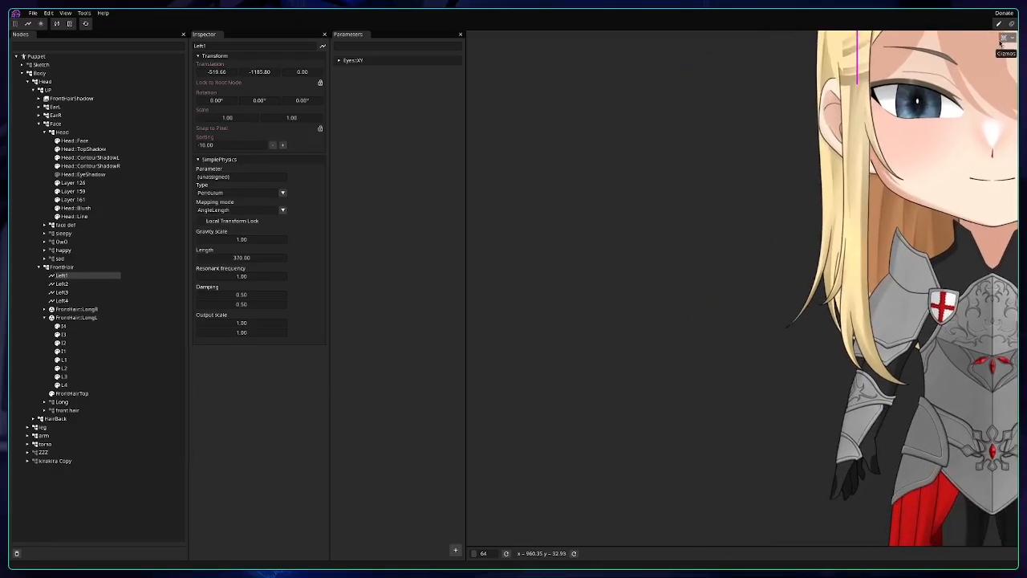
pyautogui.moveTo(852, 126); pyautogui.dragTo(440, 256)
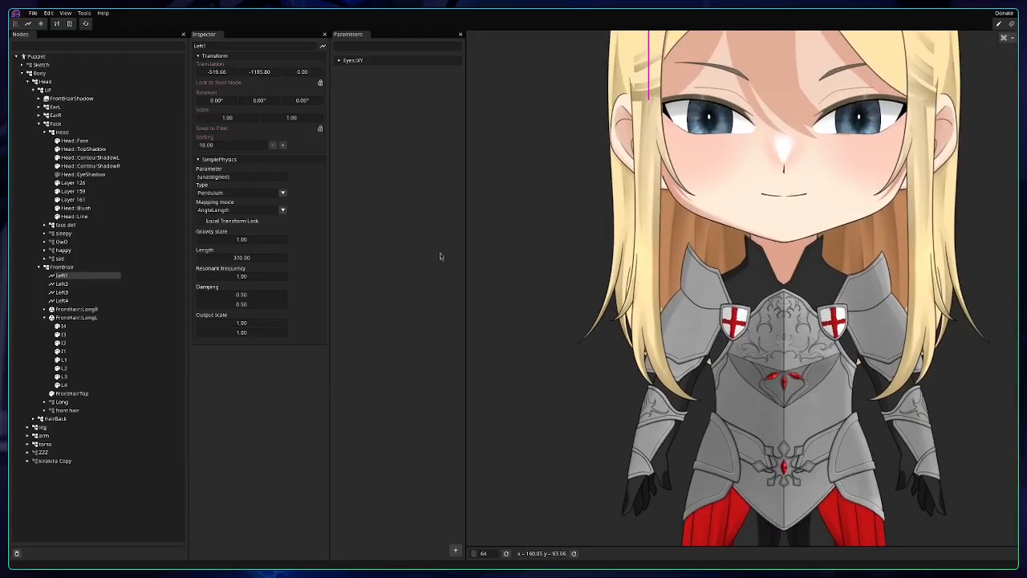
pyautogui.click(62, 283)
pyautogui.keyDown('shift'); pyautogui.click(62, 300); pyautogui.keyUp('shift')
pyautogui.scroll(-4, 788, 319)
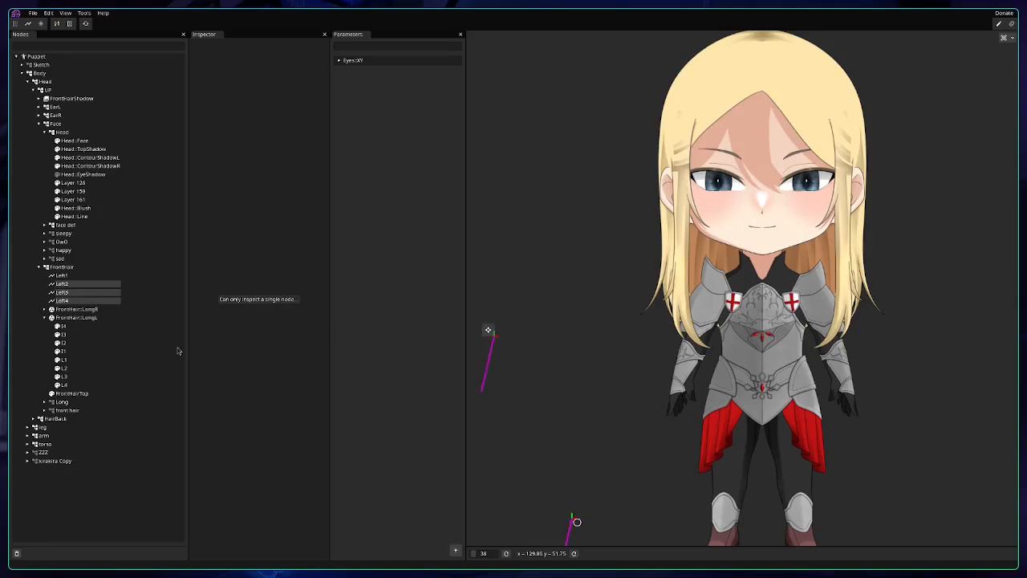
pyautogui.click(61, 275)
pyautogui.moveTo(650, 279); pyautogui.dragTo(929, 153)
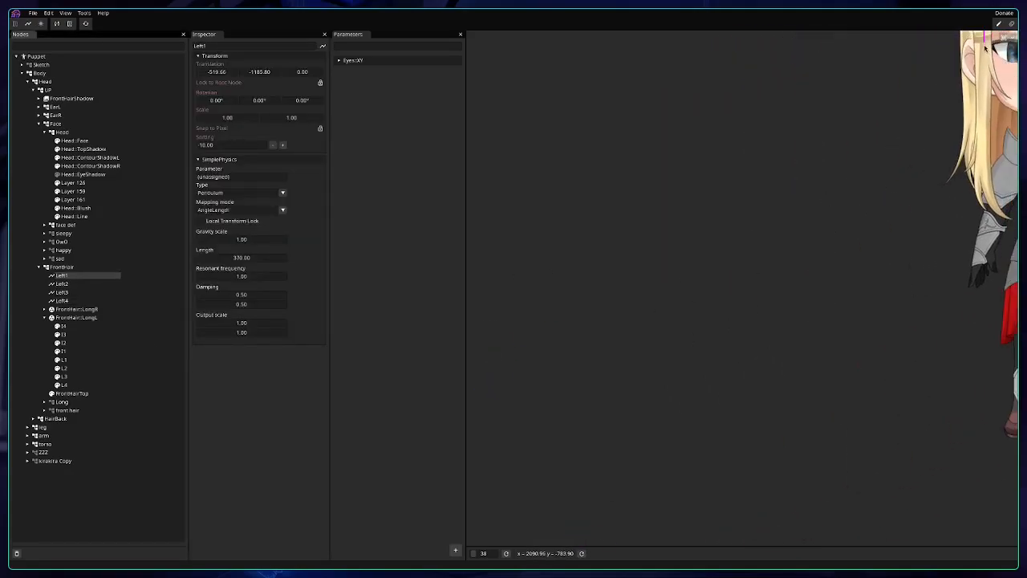
# Move Left2 from the puppet's origin onto the left side strand below Left1, at about X -525, Y -830.
pyautogui.moveTo(977, 65); pyautogui.dragTo(994, 57)
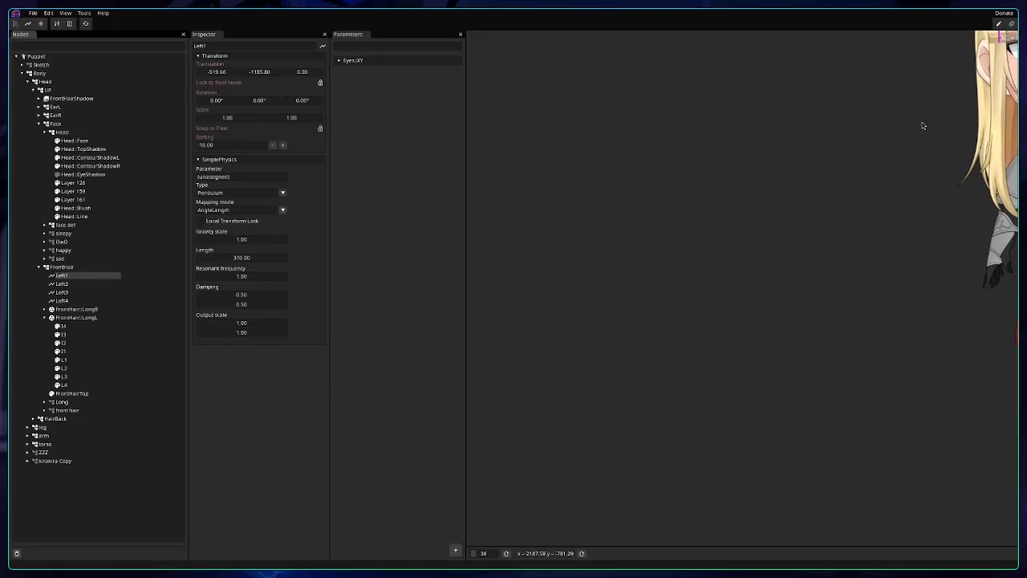
pyautogui.click(94, 284)
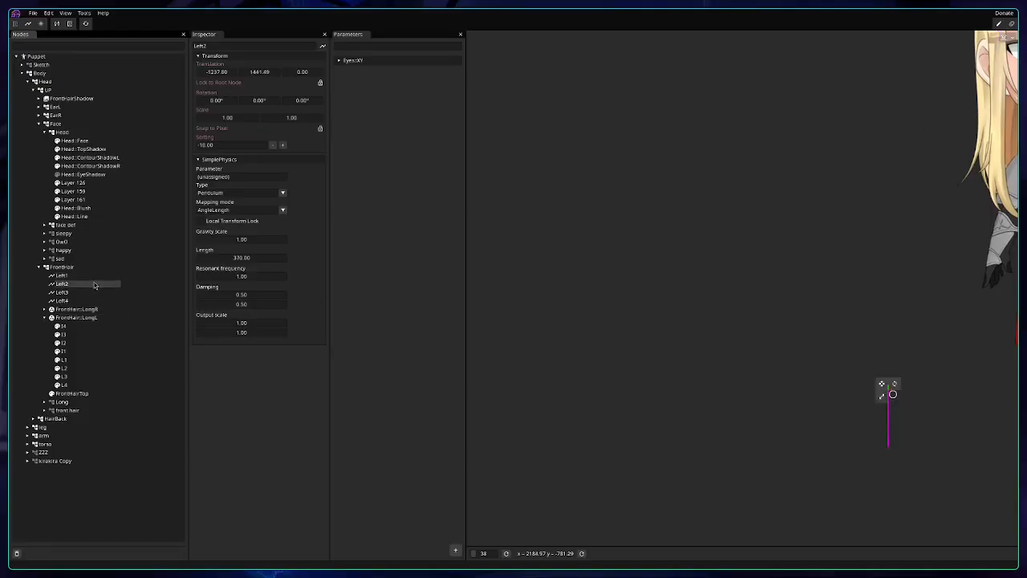
pyautogui.moveTo(880, 383); pyautogui.dragTo(970, 116)
pyautogui.scroll(5, 990, 68)
pyautogui.click(61, 275)
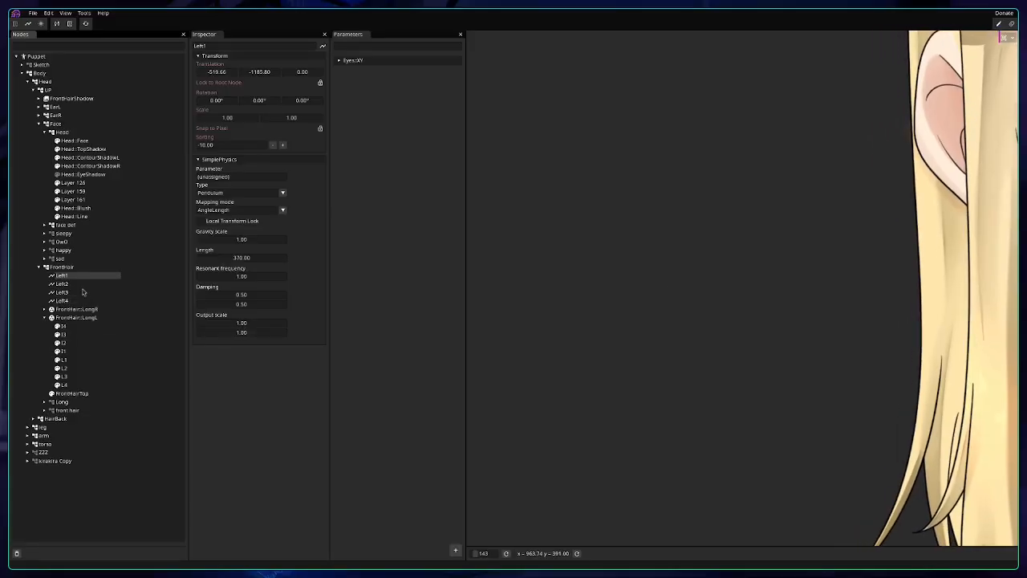
pyautogui.click(117, 284)
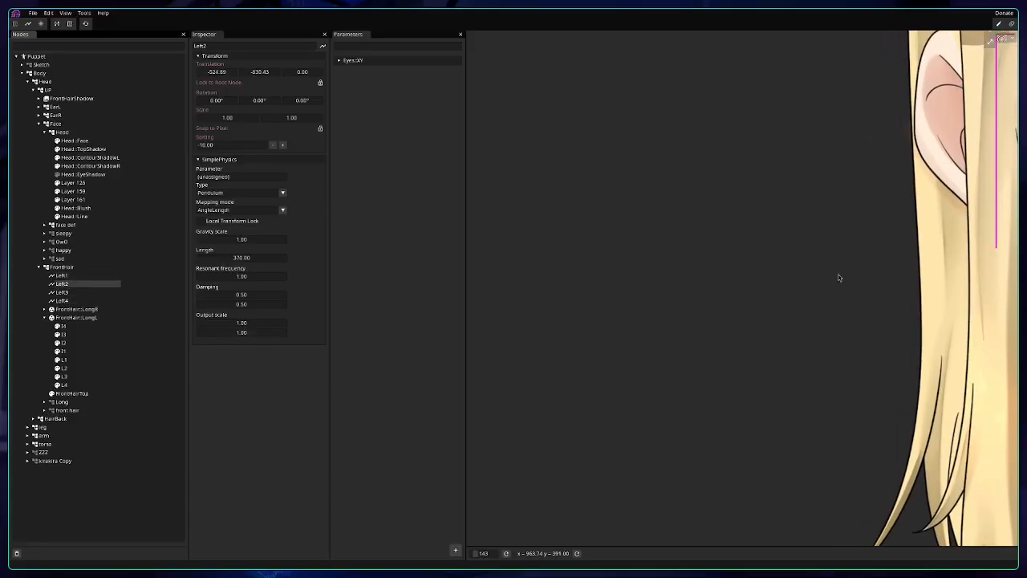
# Fine-tune Left2 to continue from the lower end of Left1, at about X -519, Y -817, and save the puppet.
pyautogui.scroll(-5, 838, 279)
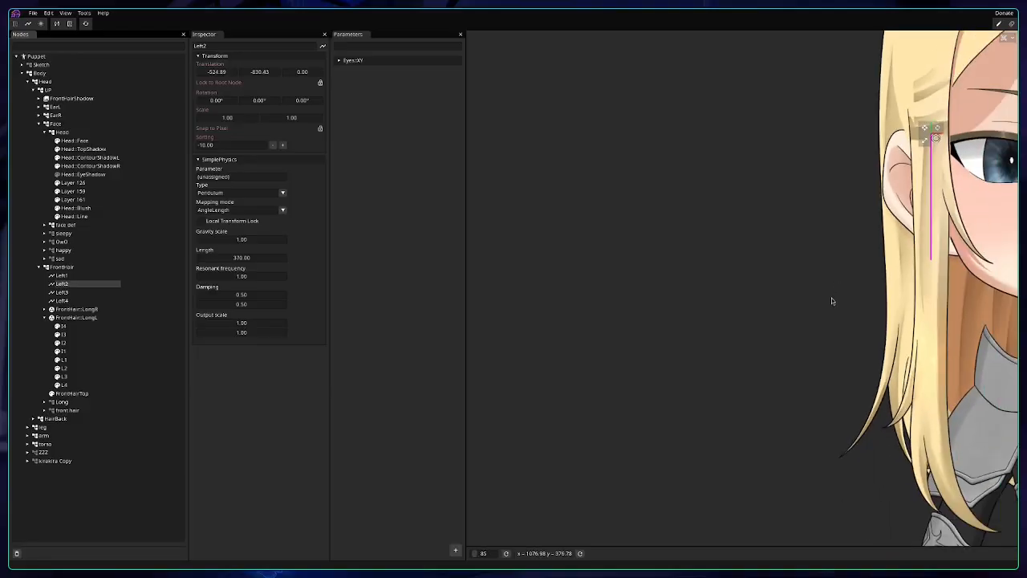
pyautogui.scroll(3, 849, 285)
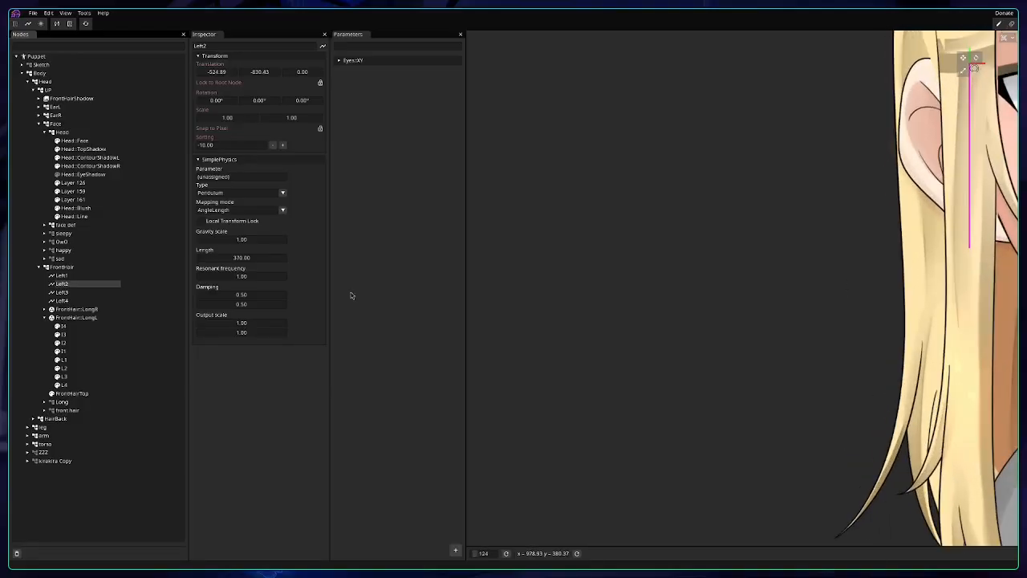
pyautogui.click(80, 276)
pyautogui.moveTo(844, 152); pyautogui.dragTo(858, 135)
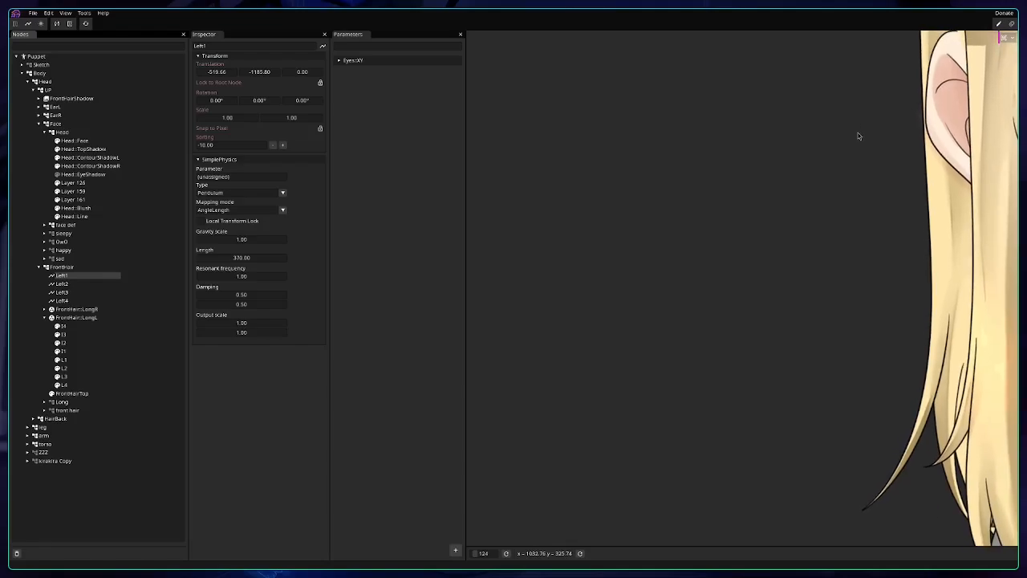
pyautogui.click(95, 284)
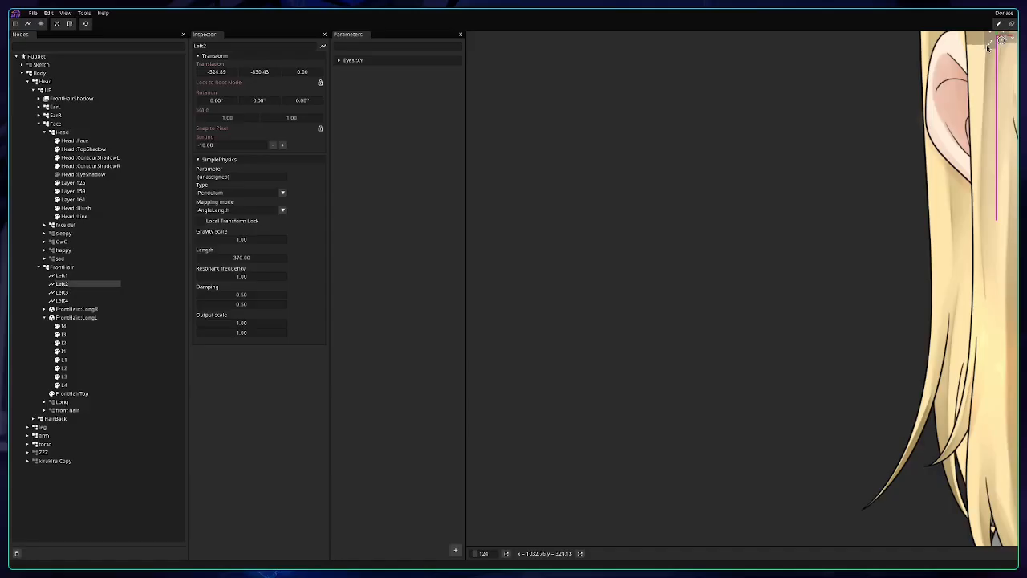
pyautogui.moveTo(989, 38); pyautogui.dragTo(992, 45)
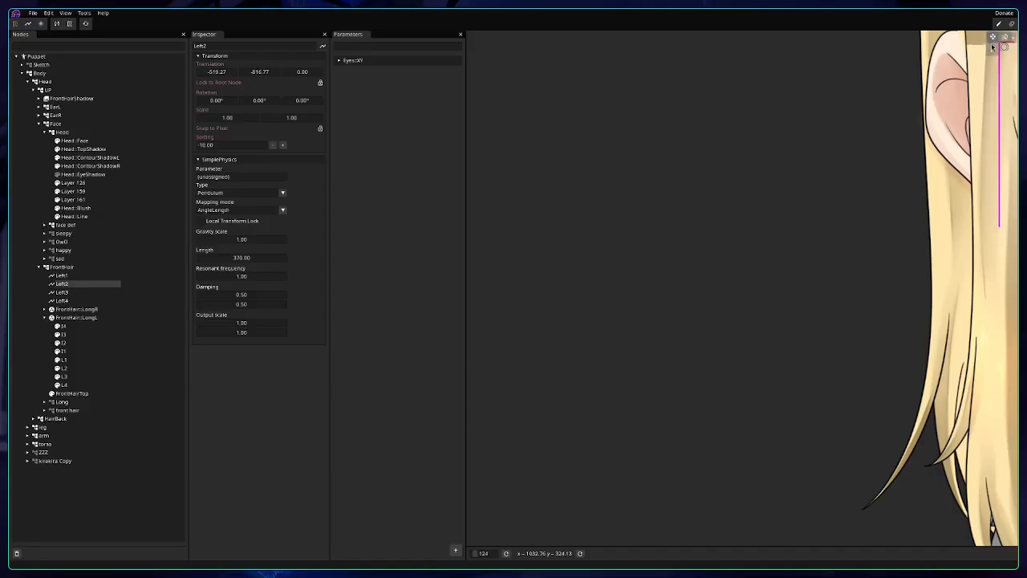
pyautogui.hotkey('ctrl', 's')
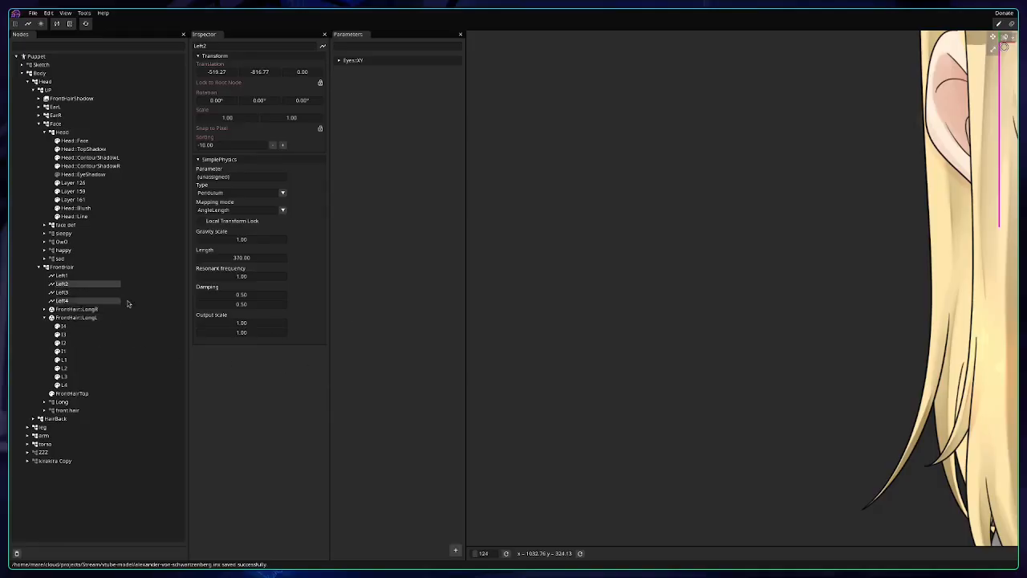
# Bring Left3 and Left4 closer to the side hair, to about X -1187, Y -43 and X -1027, Y -454.
pyautogui.moveTo(682, 386); pyautogui.dragTo(680, 205)
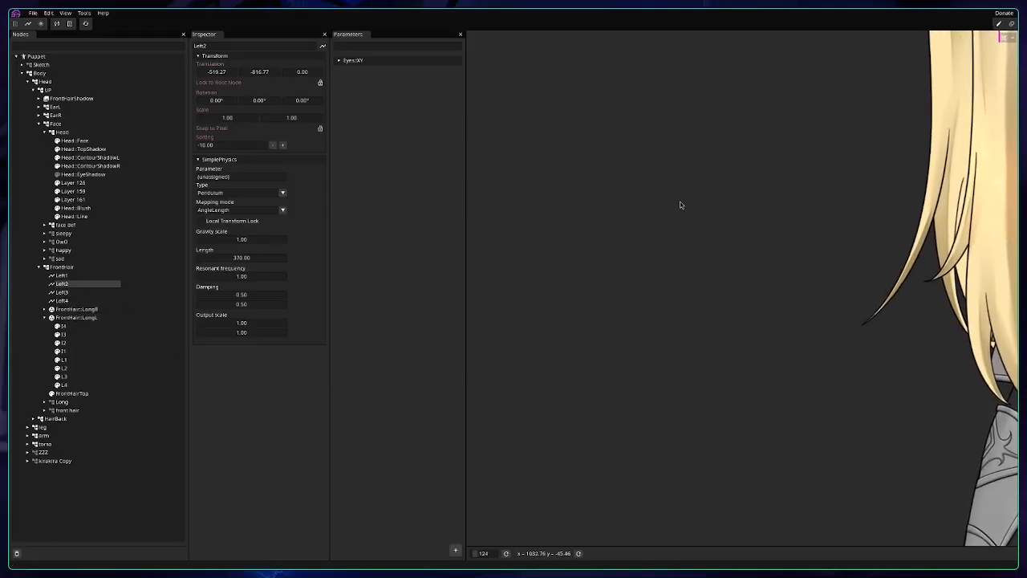
pyautogui.click(83, 293)
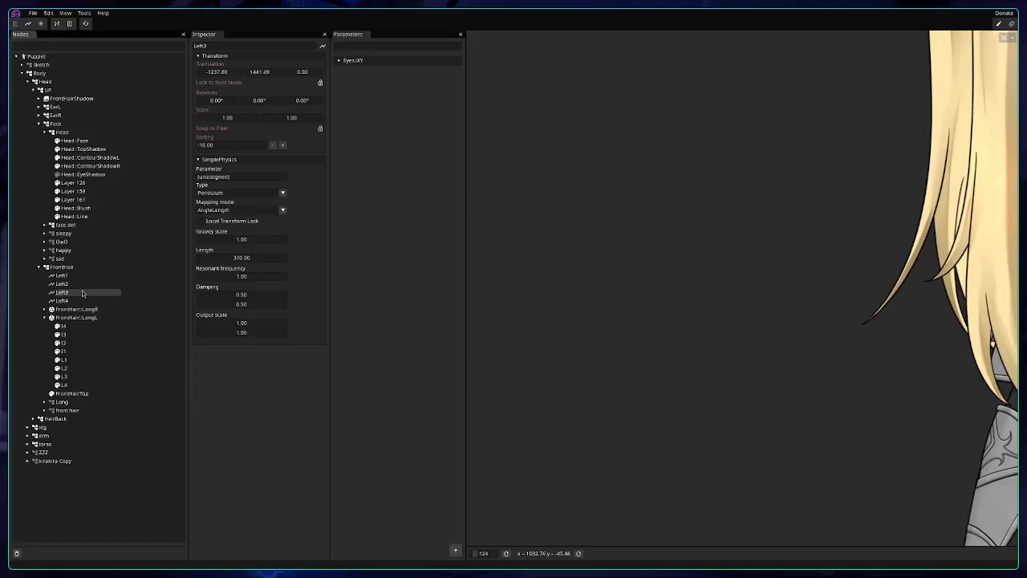
pyautogui.scroll(-3, 659, 277)
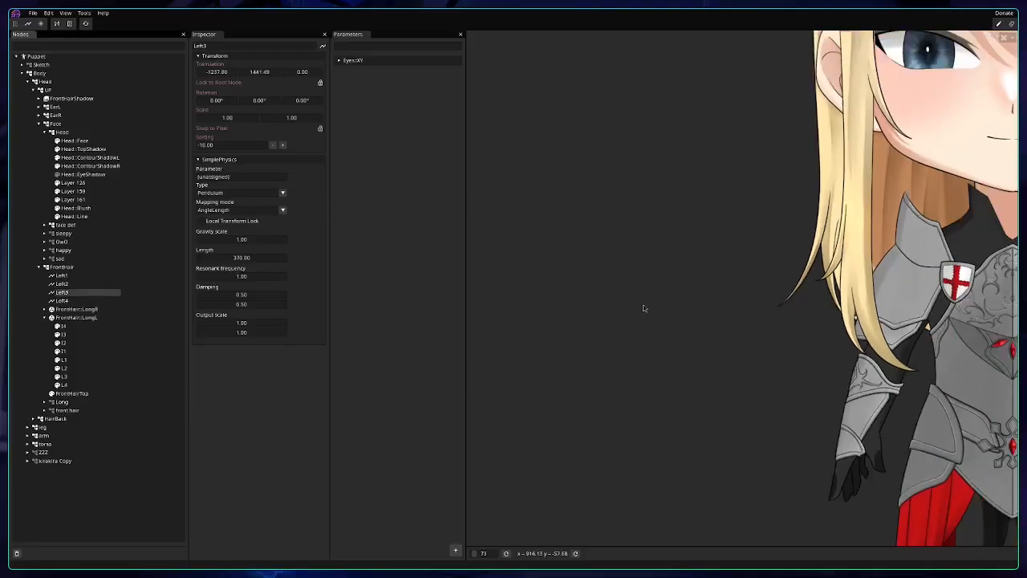
pyautogui.moveTo(644, 310); pyautogui.dragTo(793, 237)
pyautogui.scroll(-3, 792, 238)
pyautogui.moveTo(859, 387); pyautogui.dragTo(871, 174)
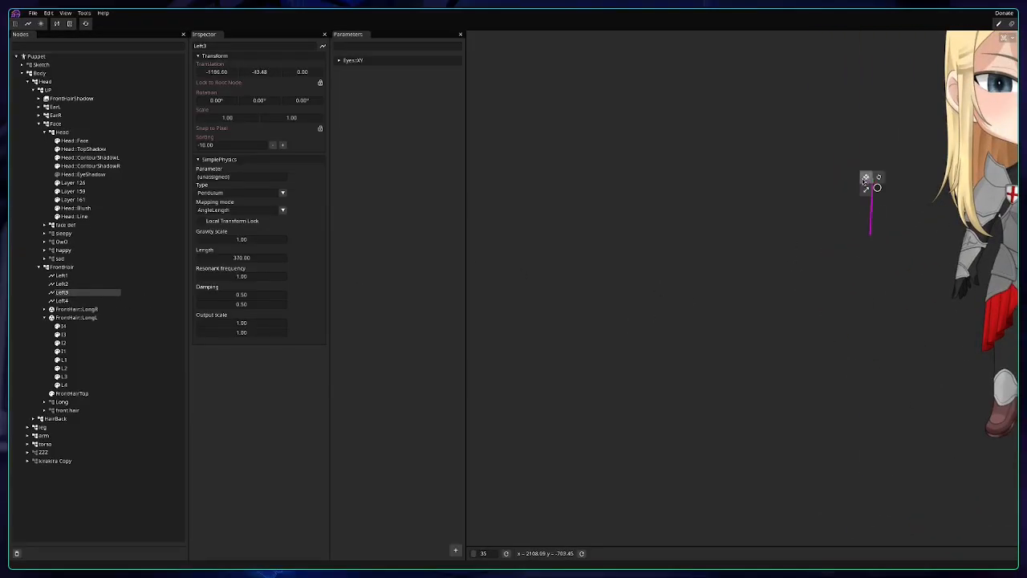
pyautogui.click(71, 301)
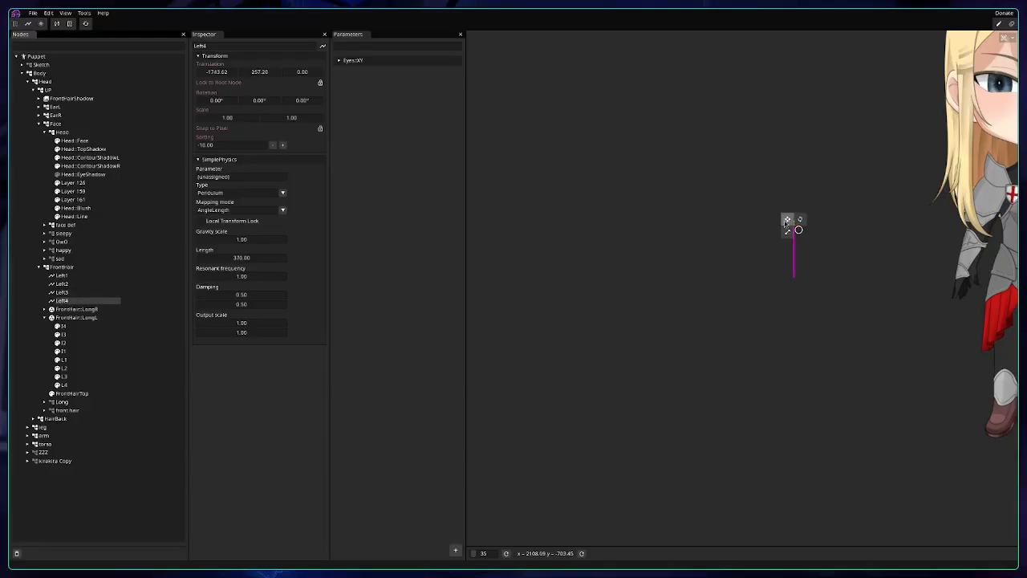
pyautogui.moveTo(795, 225); pyautogui.dragTo(889, 124)
pyautogui.scroll(3, 754, 207)
pyautogui.scroll(2, 752, 207)
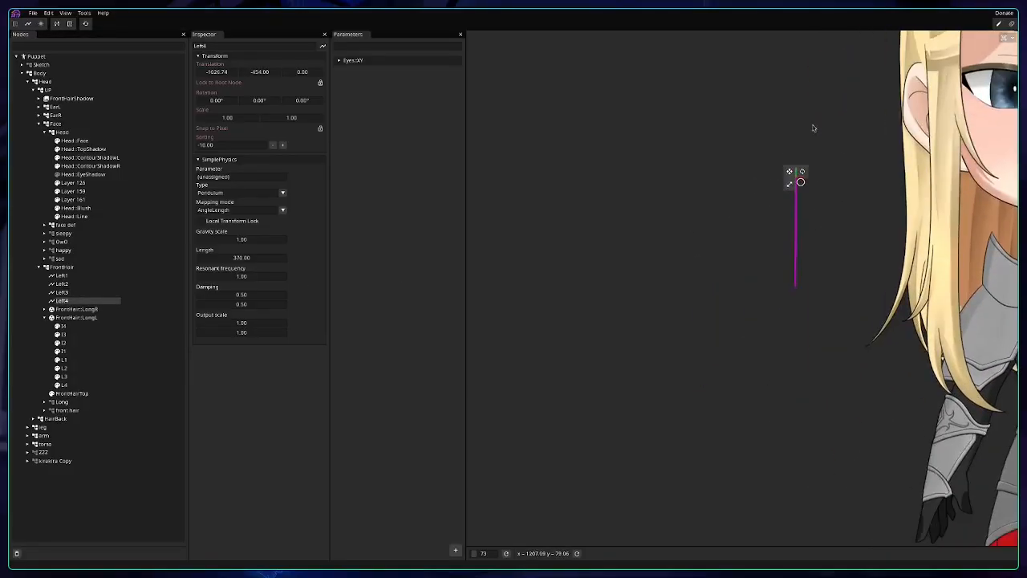
# Move Left3 to the lower end of Left2 on the side strand, at about X -516, Y -450.
pyautogui.click(69, 286)
pyautogui.moveTo(699, 283); pyautogui.dragTo(752, 148)
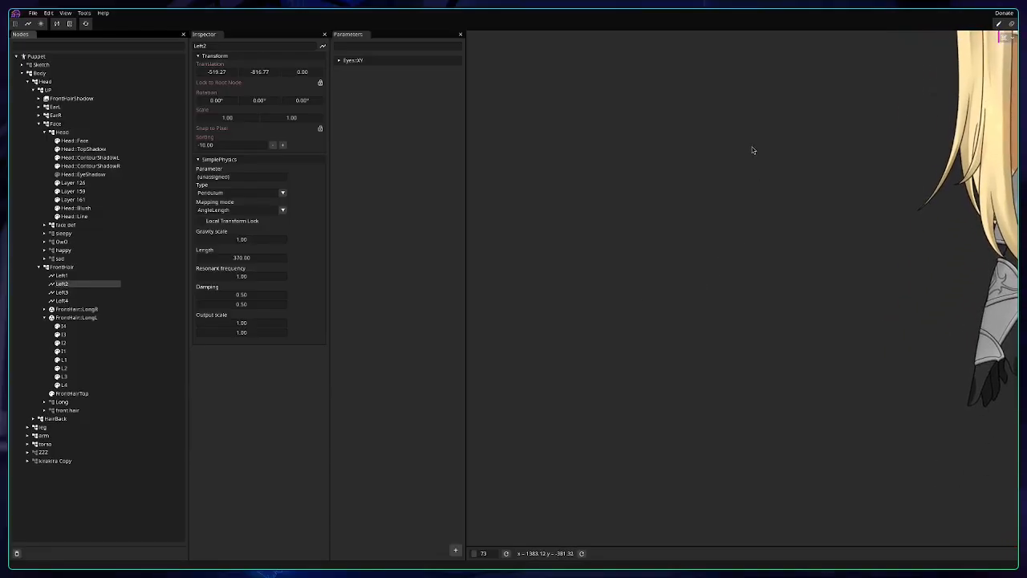
pyautogui.click(88, 293)
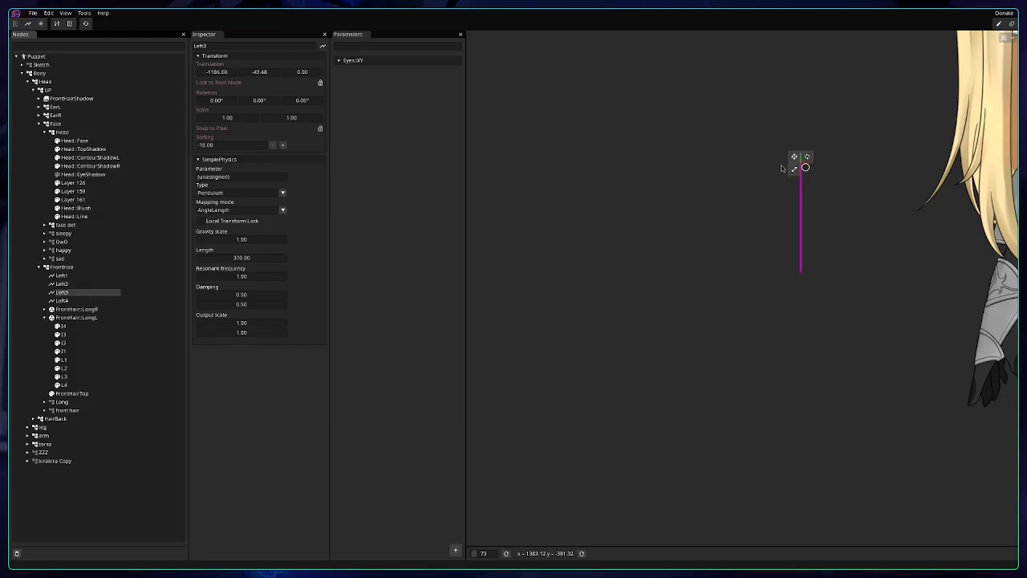
pyautogui.moveTo(794, 157); pyautogui.dragTo(990, 38)
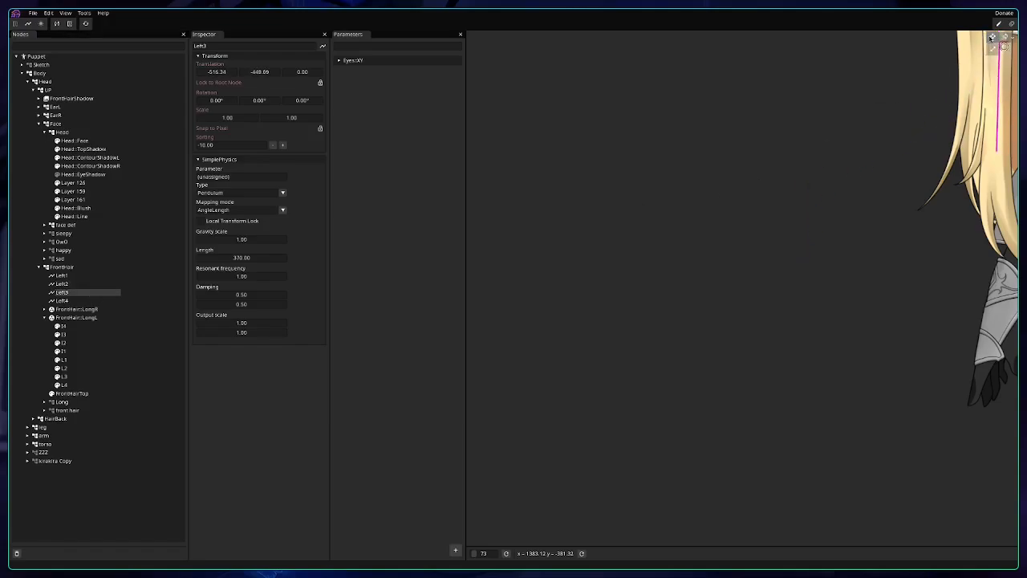
# Move Left4 to the lower end of Left3 near the strand's tip, at about X -515, Y -80.
pyautogui.click(89, 302)
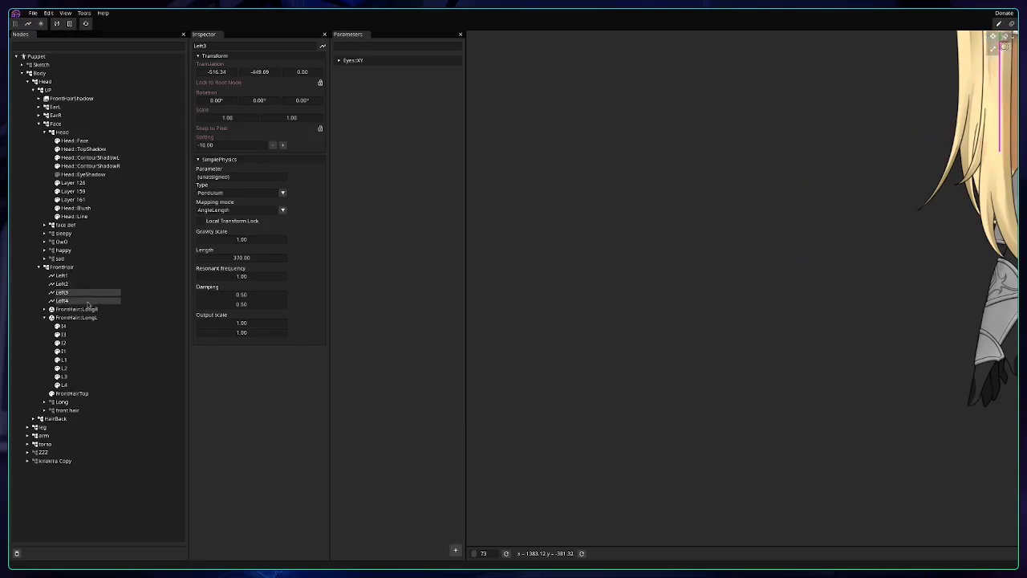
pyautogui.moveTo(843, 38); pyautogui.dragTo(848, 108)
pyautogui.click(72, 294)
pyautogui.moveTo(775, 315); pyautogui.dragTo(777, 206)
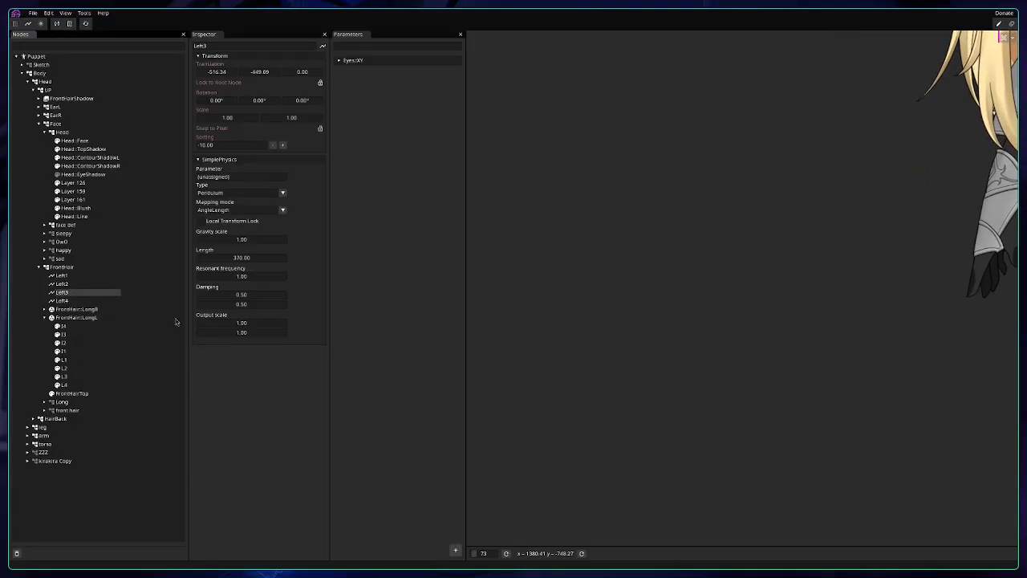
pyautogui.click(76, 301)
pyautogui.scroll(3, 722, 222)
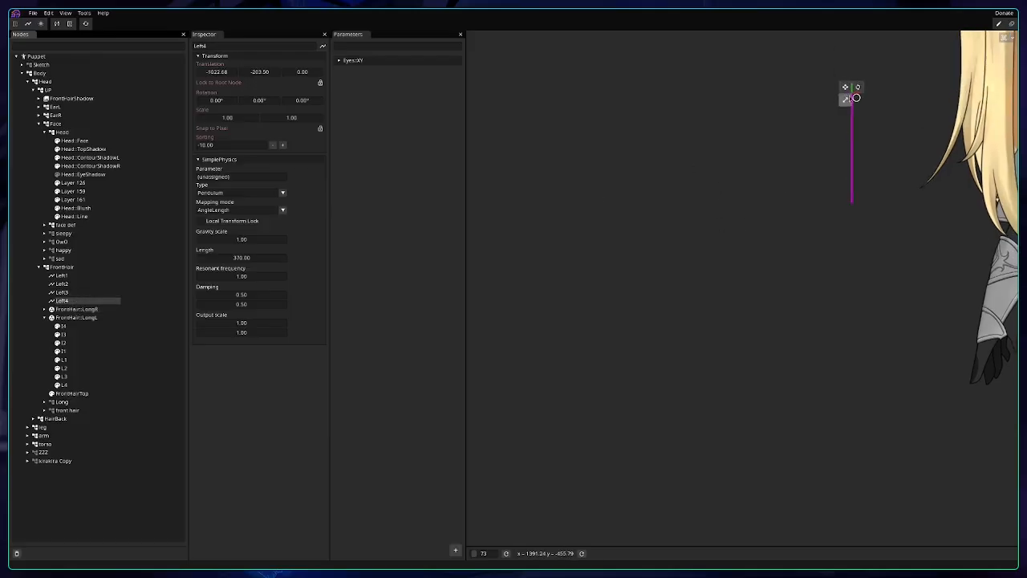
pyautogui.moveTo(856, 97); pyautogui.dragTo(869, 241)
pyautogui.click(65, 292)
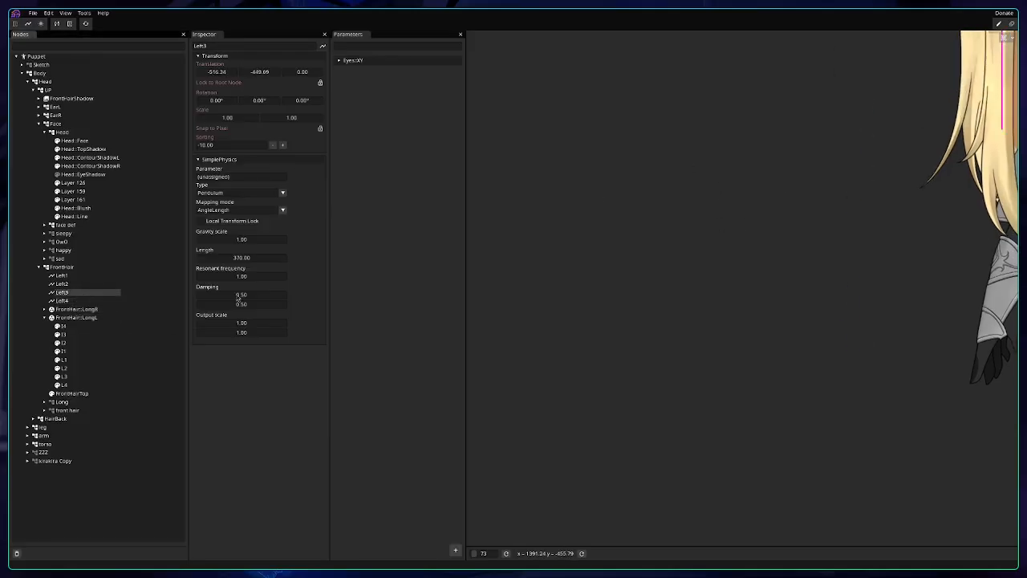
pyautogui.scroll(-3, 742, 206)
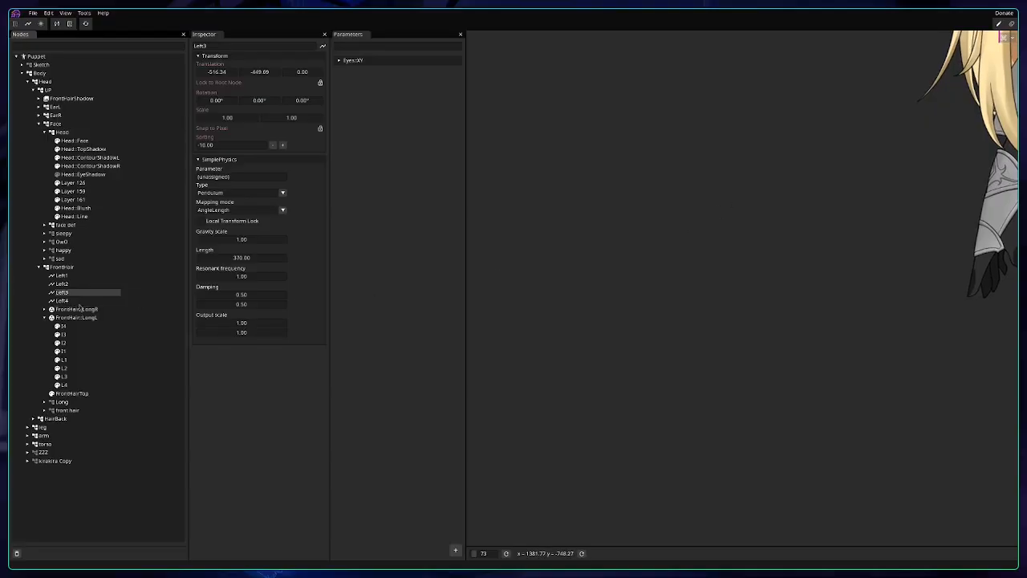
pyautogui.click(88, 301)
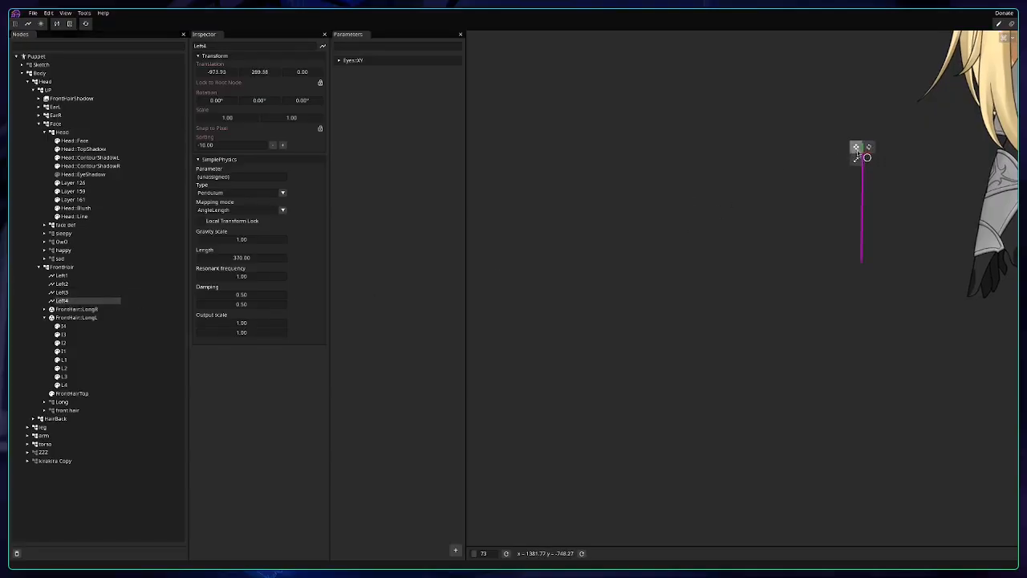
pyautogui.moveTo(854, 148); pyautogui.dragTo(992, 43)
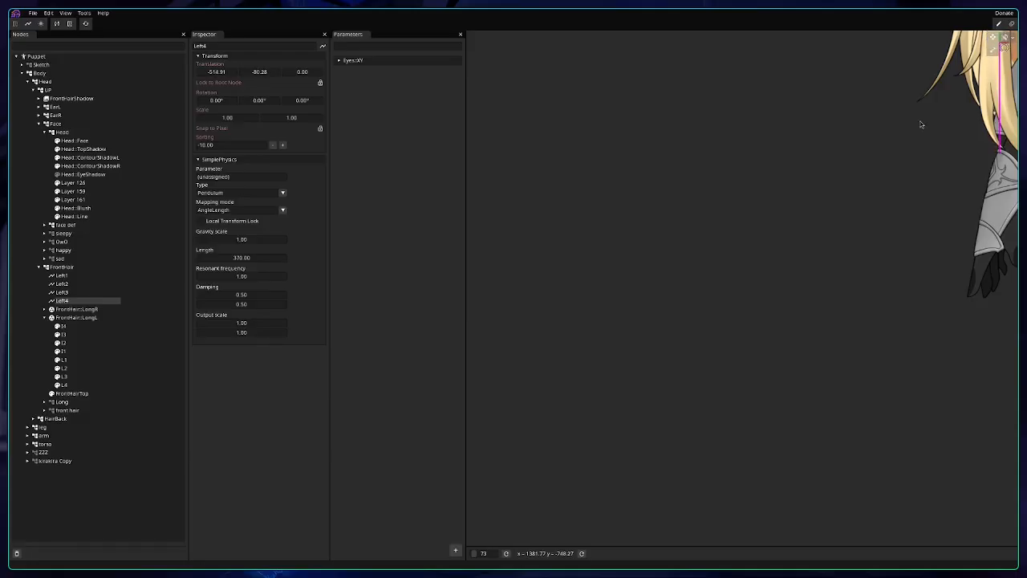
# Select Left1 through Left4 together and inspect the pendulum chain along the left side strand.
pyautogui.moveTo(919, 123); pyautogui.dragTo(587, 374)
pyautogui.keyDown('shift'); pyautogui.click(76, 278); pyautogui.keyUp('shift')
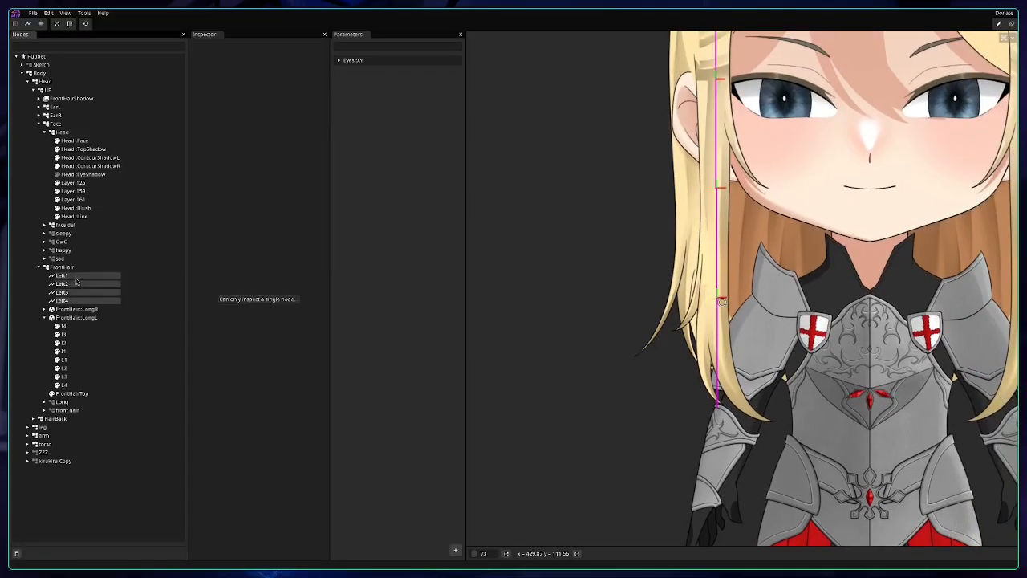
pyautogui.moveTo(623, 219); pyautogui.dragTo(649, 295)
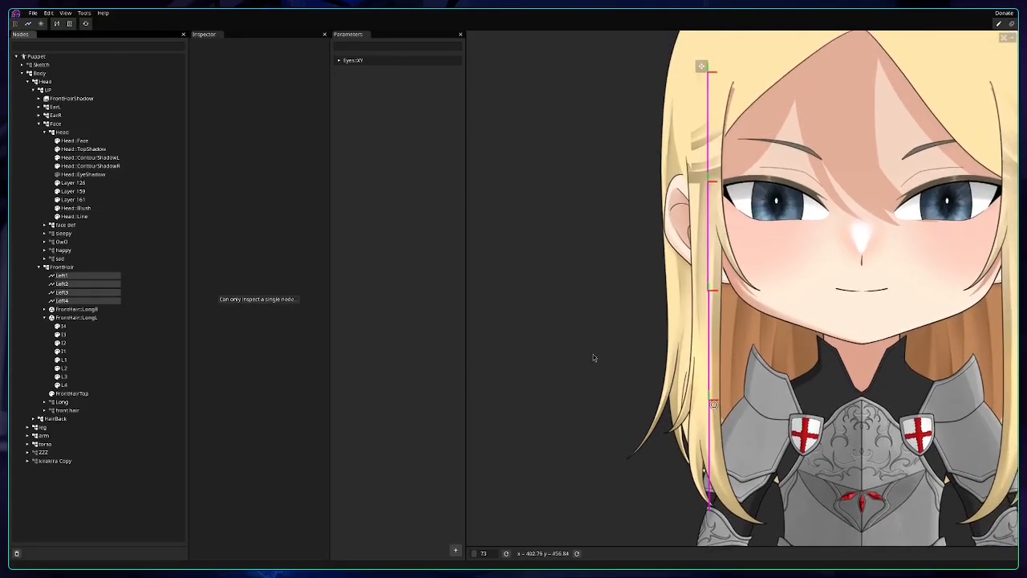
# Add four 2D parameters with the -1 to +1 range.
pyautogui.click(456, 553)
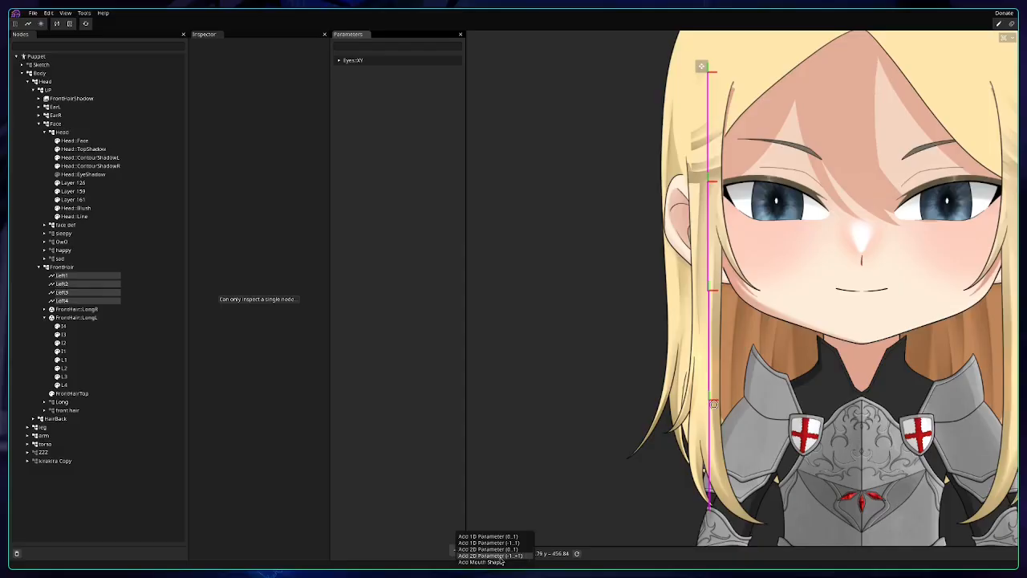
pyautogui.click(500, 556)
pyautogui.click(455, 552)
pyautogui.click(465, 555)
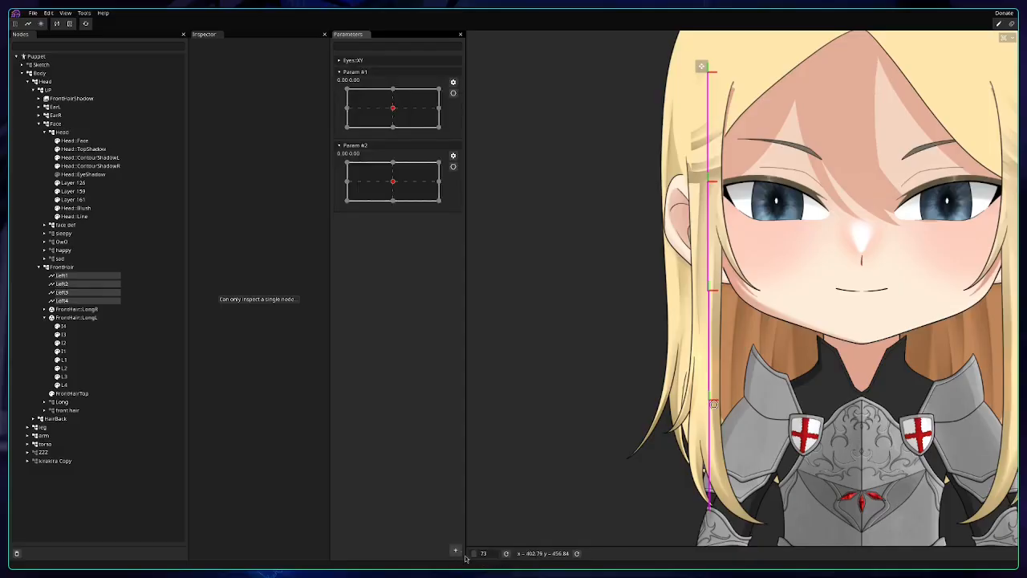
pyautogui.click(456, 551)
pyautogui.click(468, 557)
pyautogui.click(455, 551)
pyautogui.click(475, 559)
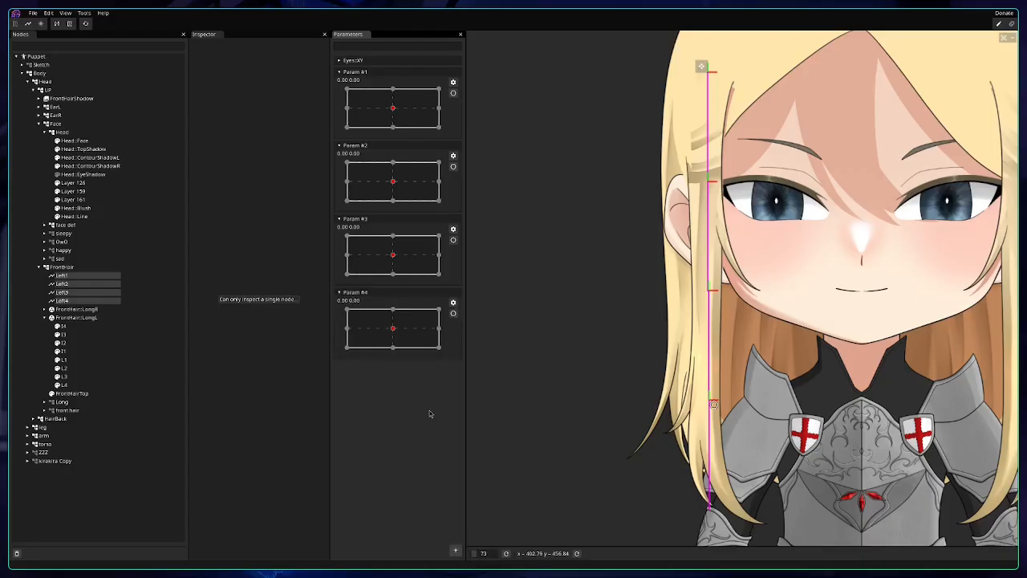
# Assign Param #1, #2, #3 and #4 to the pendulums Left1, Left2, Left3 and Left4 respectively.
pyautogui.click(62, 275)
pyautogui.moveTo(383, 89); pyautogui.dragTo(257, 178)
pyautogui.click(80, 284)
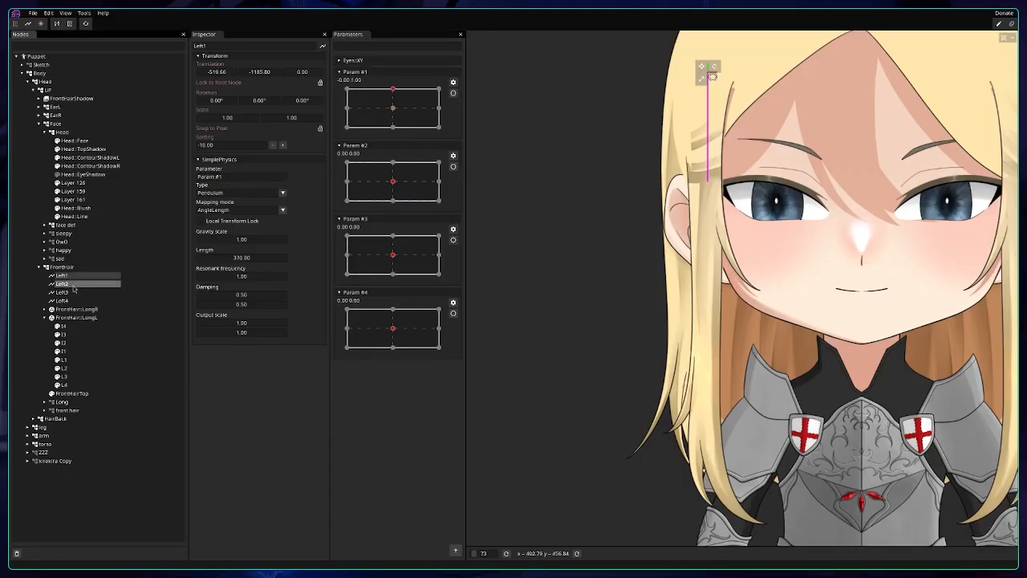
pyautogui.moveTo(362, 146); pyautogui.dragTo(240, 178)
pyautogui.click(83, 292)
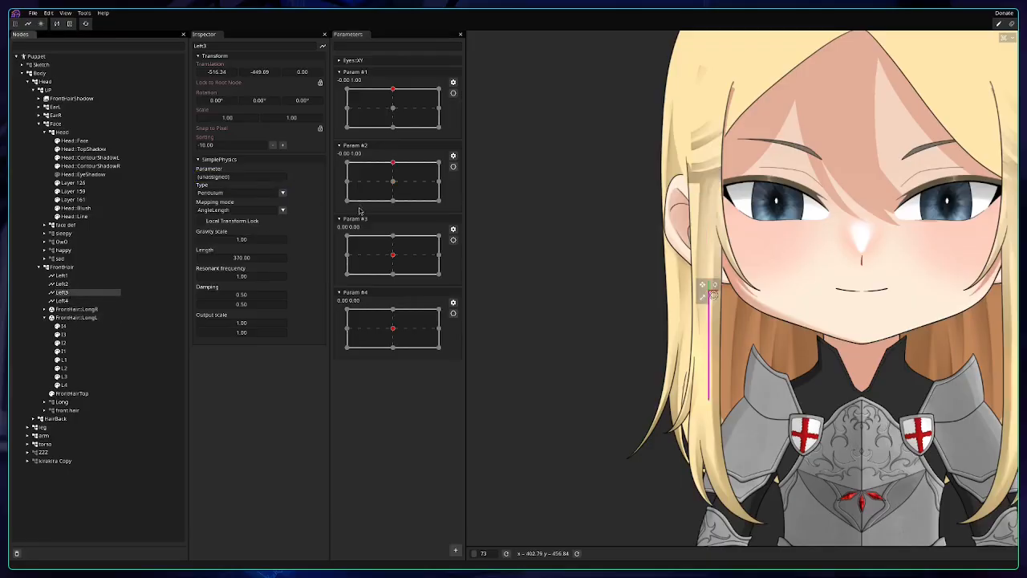
pyautogui.moveTo(353, 219); pyautogui.dragTo(241, 180)
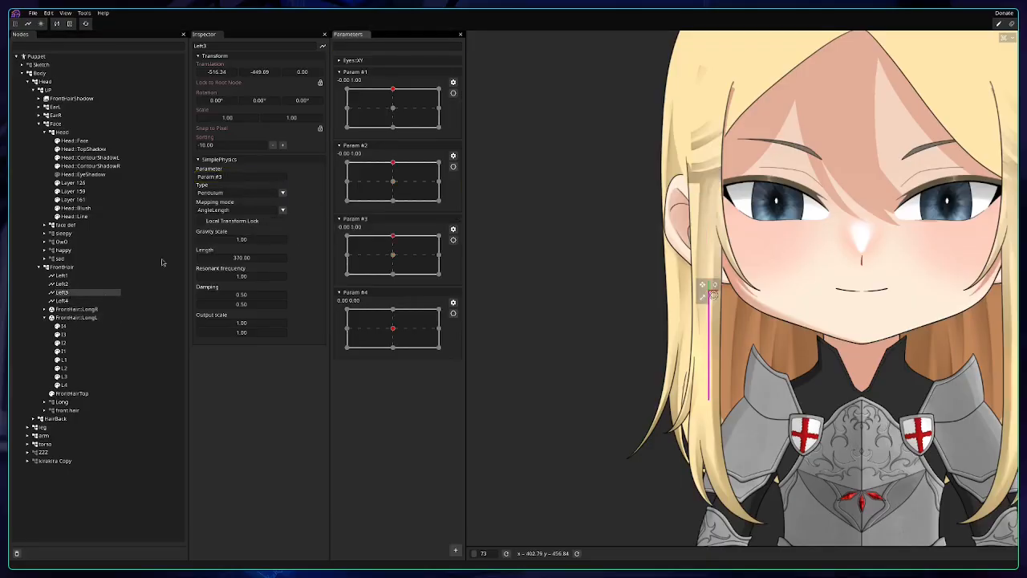
pyautogui.click(97, 302)
pyautogui.moveTo(368, 289); pyautogui.dragTo(228, 184)
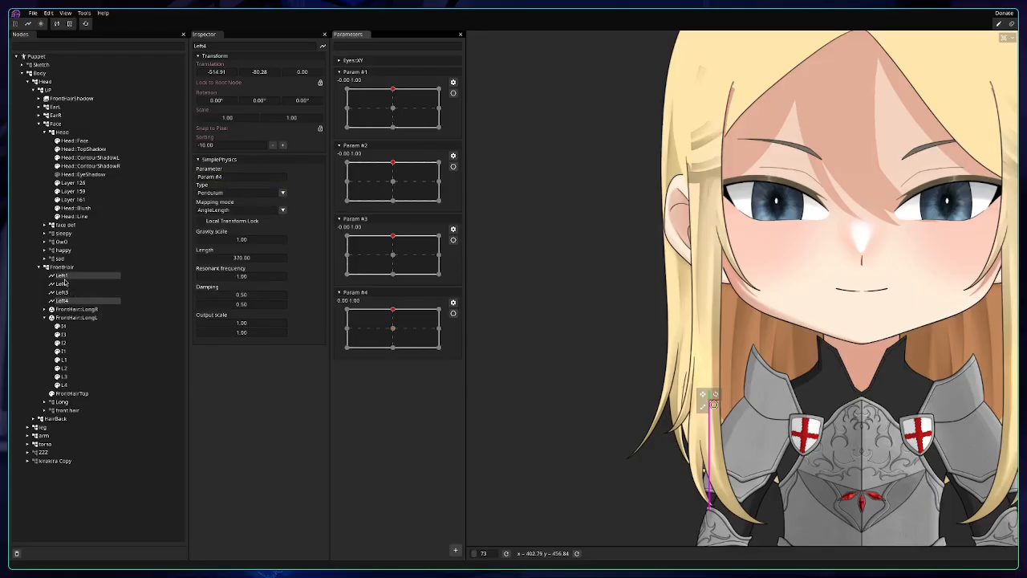
# Set the mapping mode of the Left1 pendulum to XY.
pyautogui.click(93, 278)
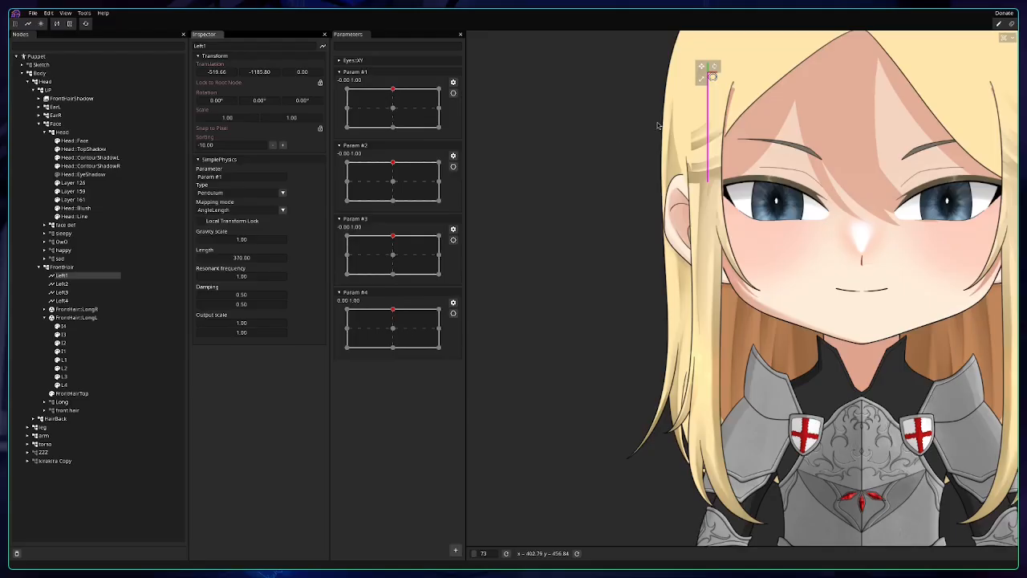
pyautogui.click(275, 208)
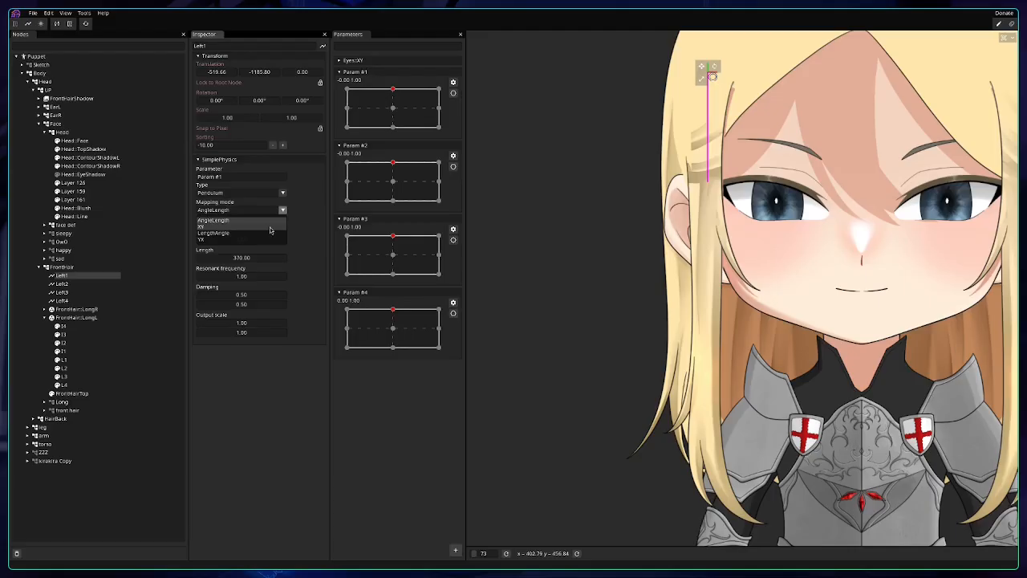
pyautogui.click(265, 228)
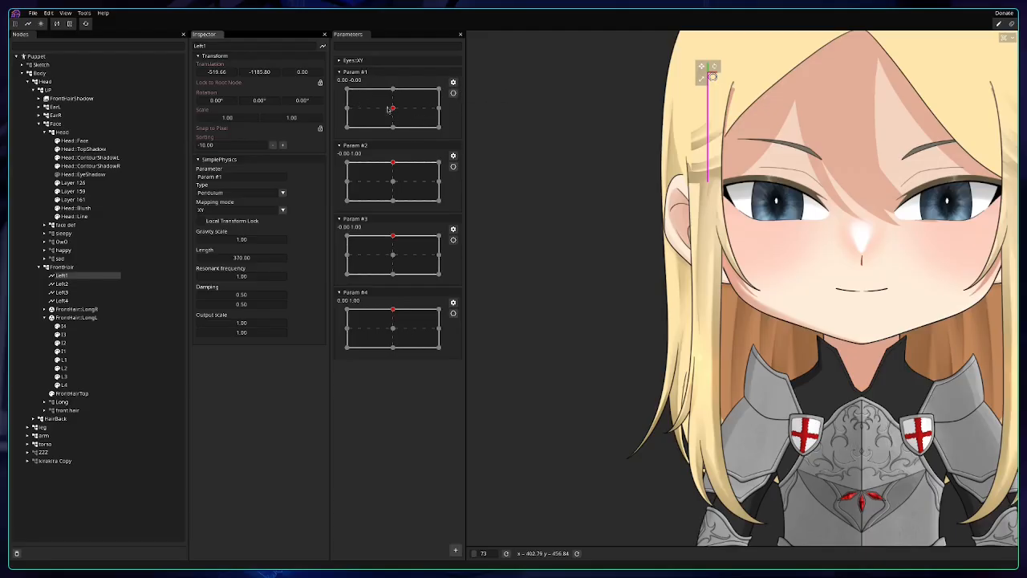
# Set the minimum Y constraint of Param #1 to 0 and save its properties.
pyautogui.click(454, 83)
pyautogui.click(464, 88)
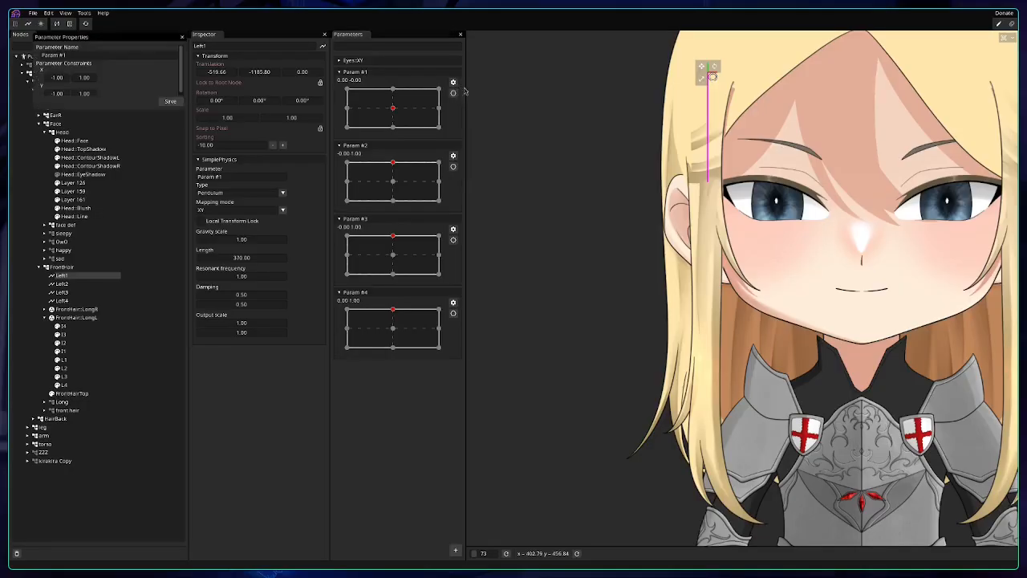
pyautogui.click(61, 93)
pyautogui.write('0')
pyautogui.press('Return')
pyautogui.click(168, 101)
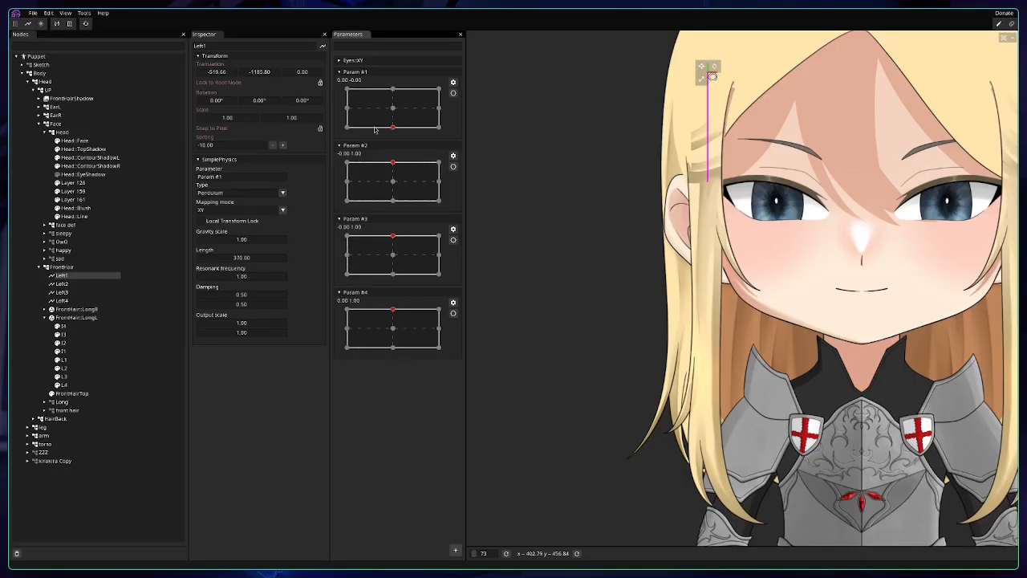
# Remove the 0.50 point from the Y axis of Param #1 and save the axis points.
pyautogui.click(452, 82)
pyautogui.click(477, 92)
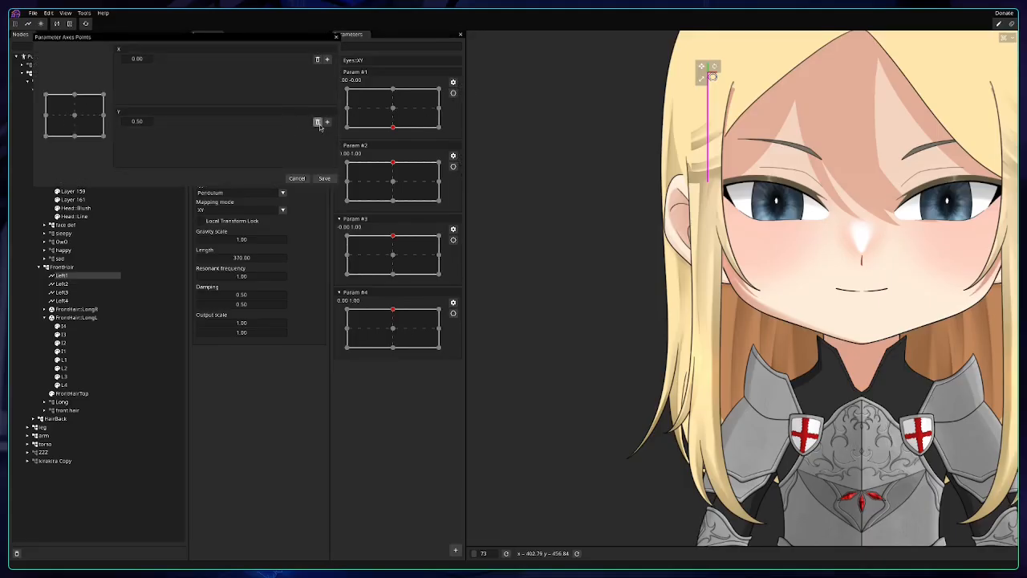
pyautogui.click(317, 123)
pyautogui.click(324, 178)
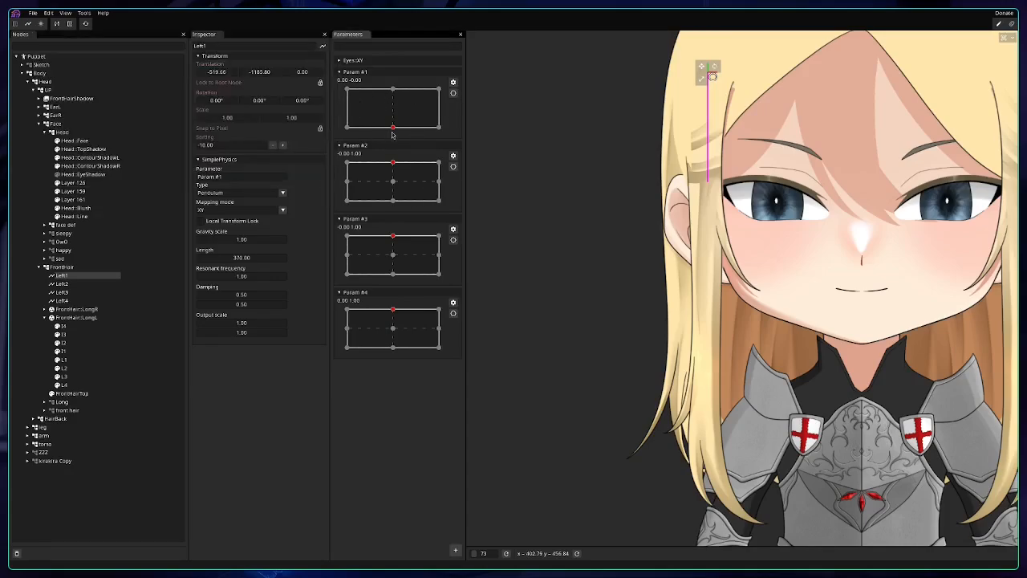
# Set the minimum Y constraint of Param #2 to 0 and save its properties.
pyautogui.click(453, 158)
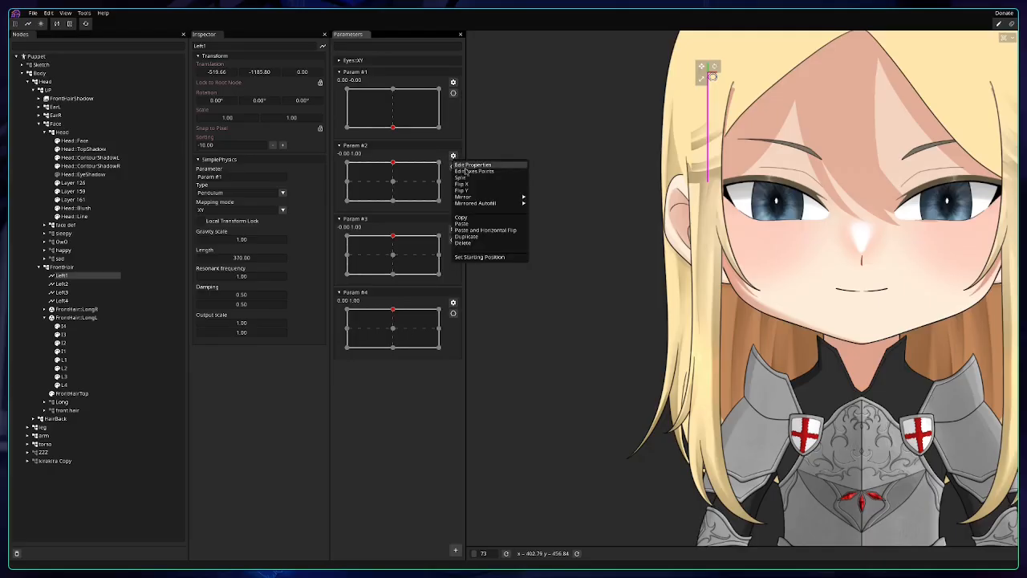
pyautogui.click(470, 170)
pyautogui.doubleClick(55, 93)
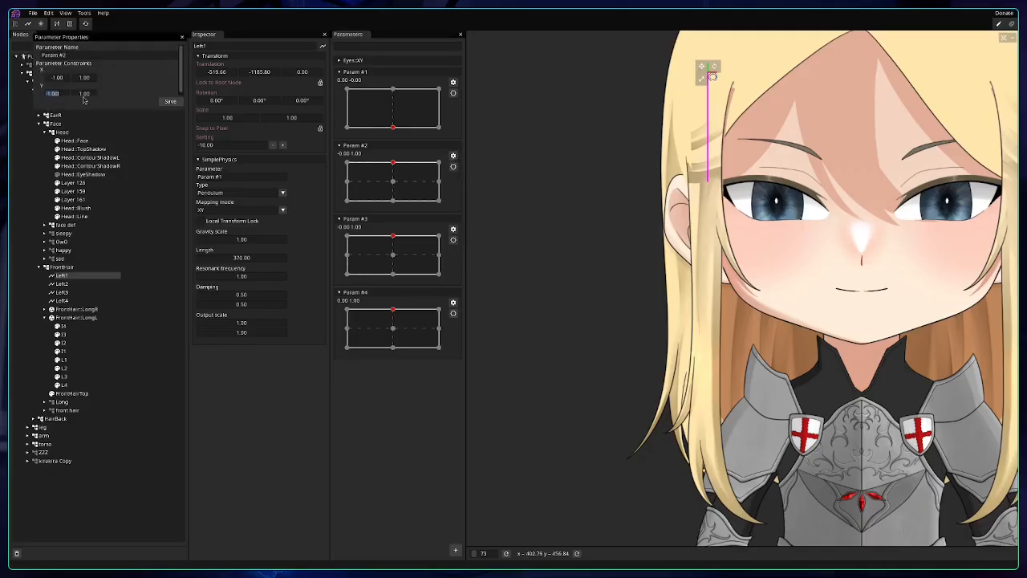
pyautogui.write('0')
pyautogui.click(170, 101)
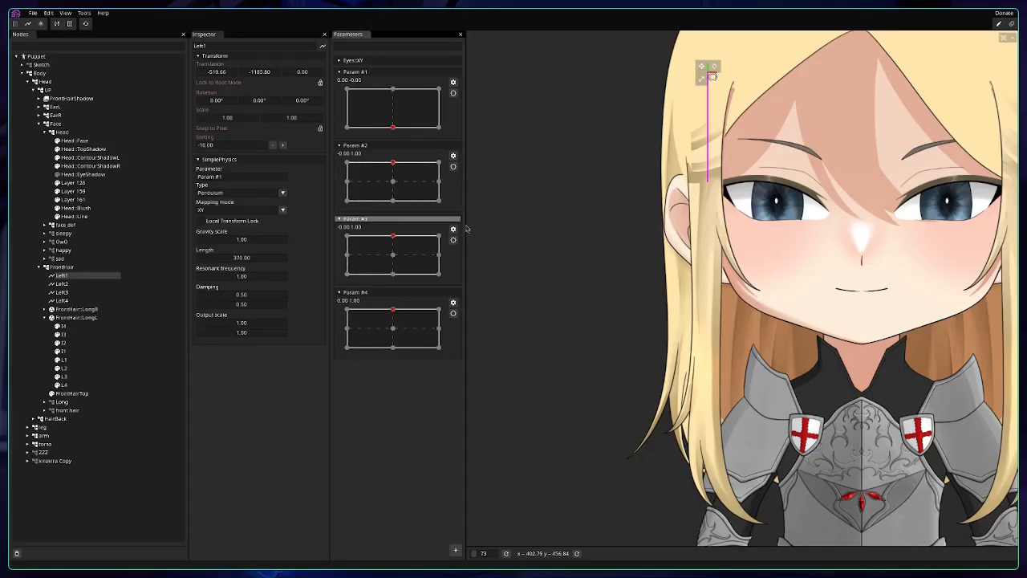
# Set the minimum Y constraint of Param #3 to 0 and save its properties.
pyautogui.click(453, 230)
pyautogui.click(473, 237)
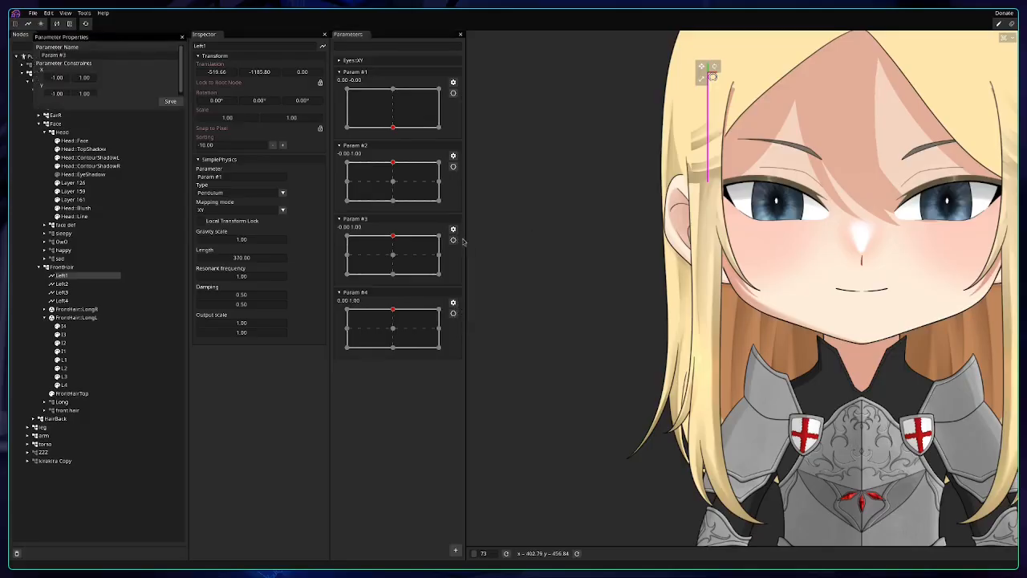
pyautogui.doubleClick(62, 95)
pyautogui.write('0')
pyautogui.press('Return')
pyautogui.click(170, 101)
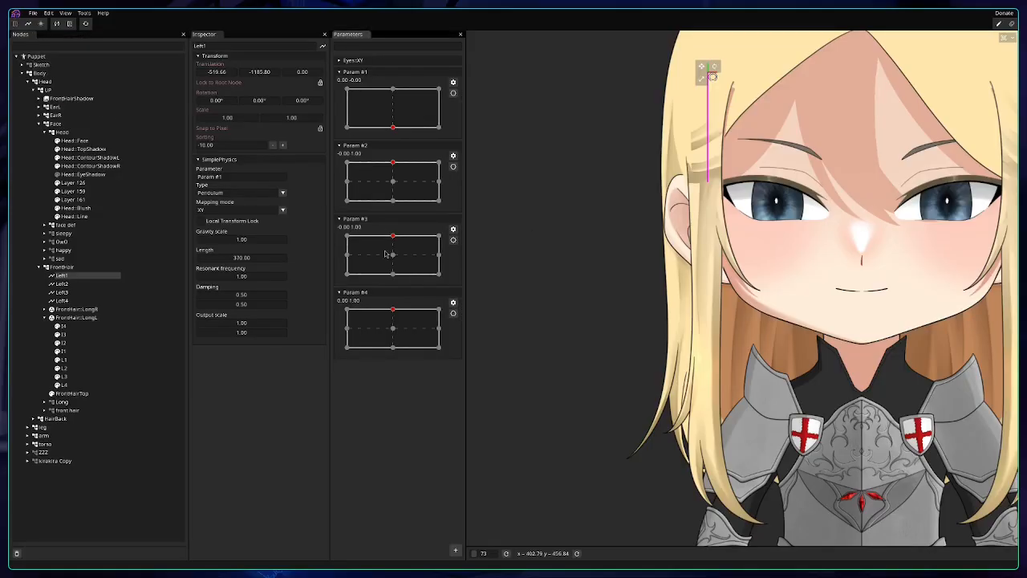
# Enter 0 as the minimum Y constraint in the properties of Param #4.
pyautogui.click(453, 303)
pyautogui.click(474, 310)
pyautogui.doubleClick(61, 94)
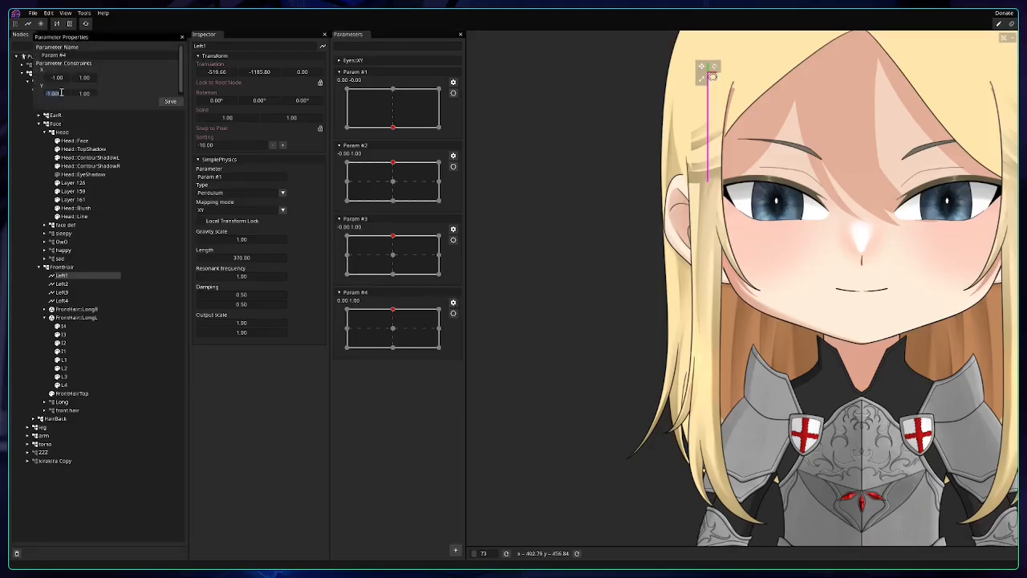
pyautogui.write('0')
pyautogui.press('Return')
# Remove the middle Y axis point from Param #2, Param #3 and Param #4, saving each.
pyautogui.click(452, 154)
pyautogui.click(476, 169)
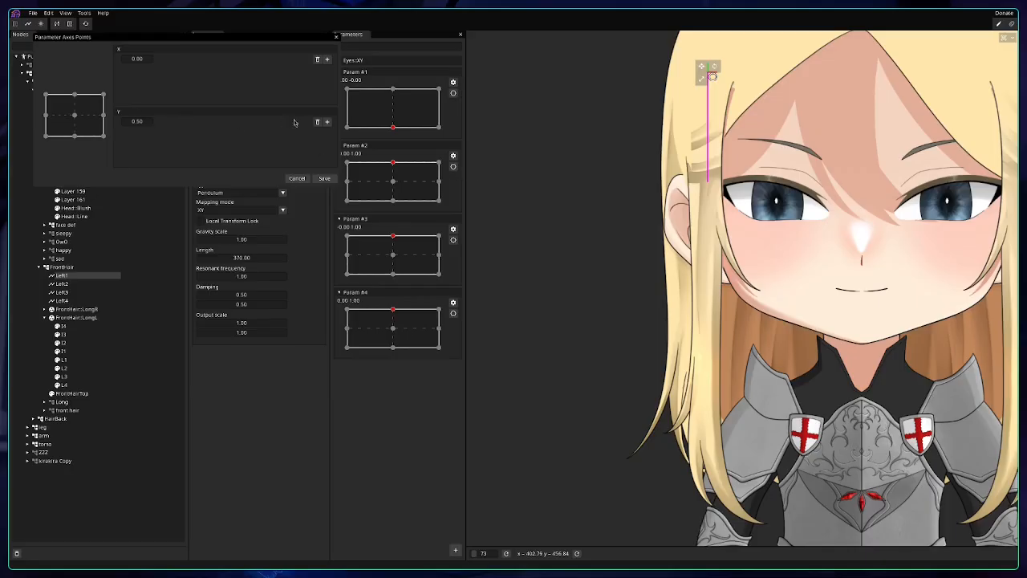
pyautogui.click(324, 177)
pyautogui.click(453, 228)
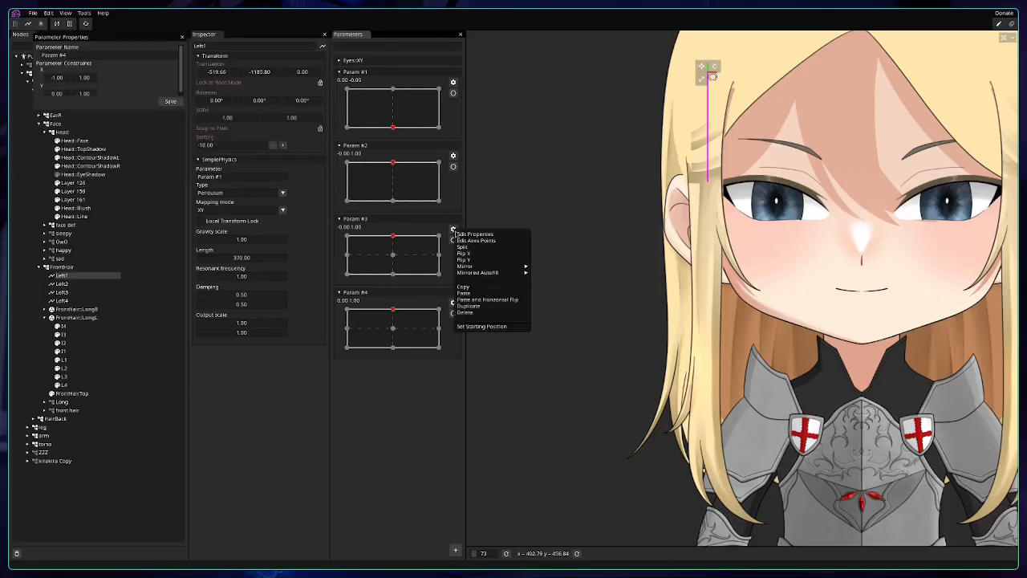
pyautogui.click(453, 239)
pyautogui.click(316, 121)
pyautogui.click(324, 177)
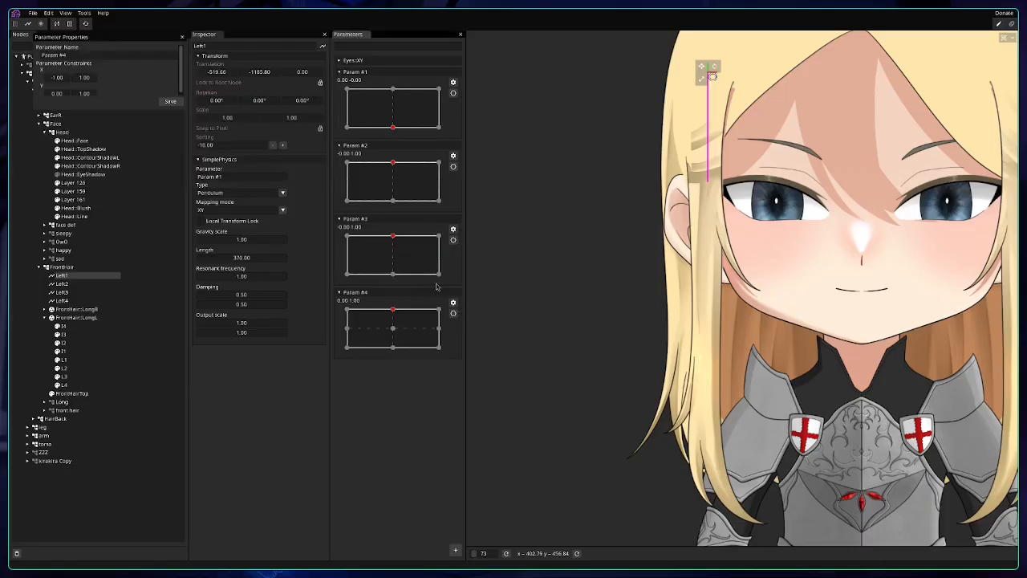
pyautogui.click(452, 301)
pyautogui.click(458, 312)
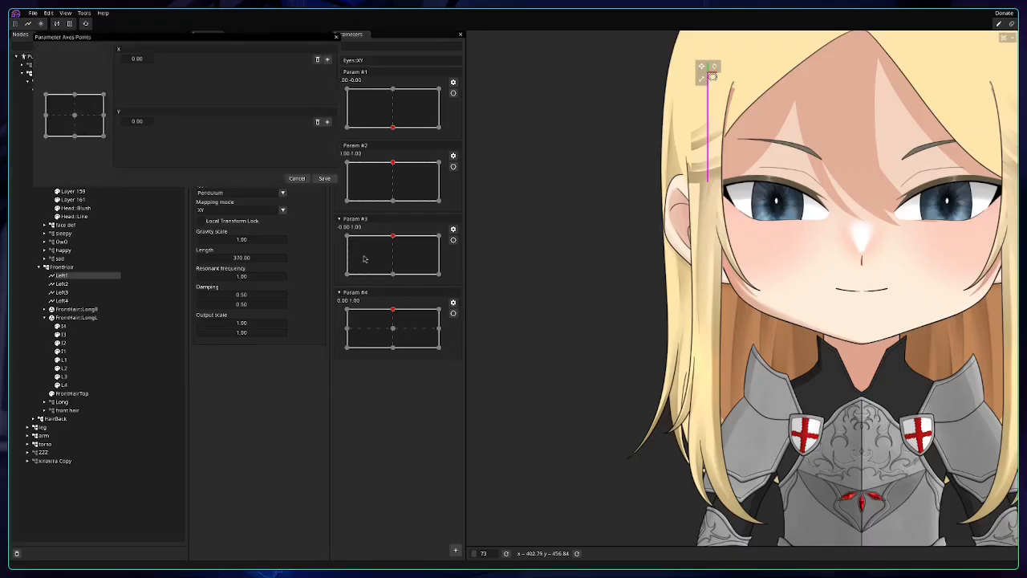
pyautogui.click(317, 121)
pyautogui.click(324, 177)
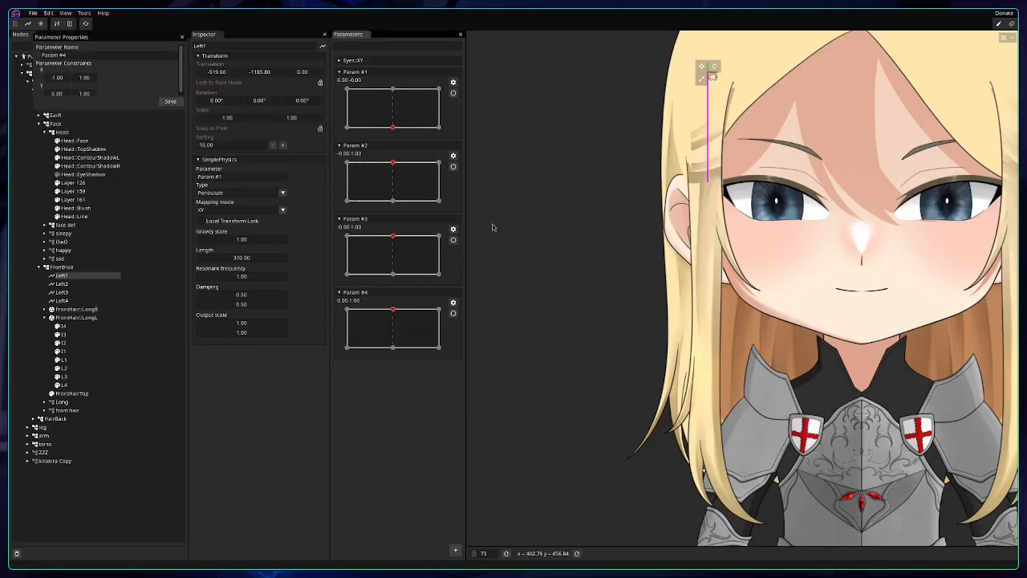
# Set the mapping mode of the pendulums Left2, Left3 and Left4 to XY.
pyautogui.click(82, 283)
pyautogui.click(269, 210)
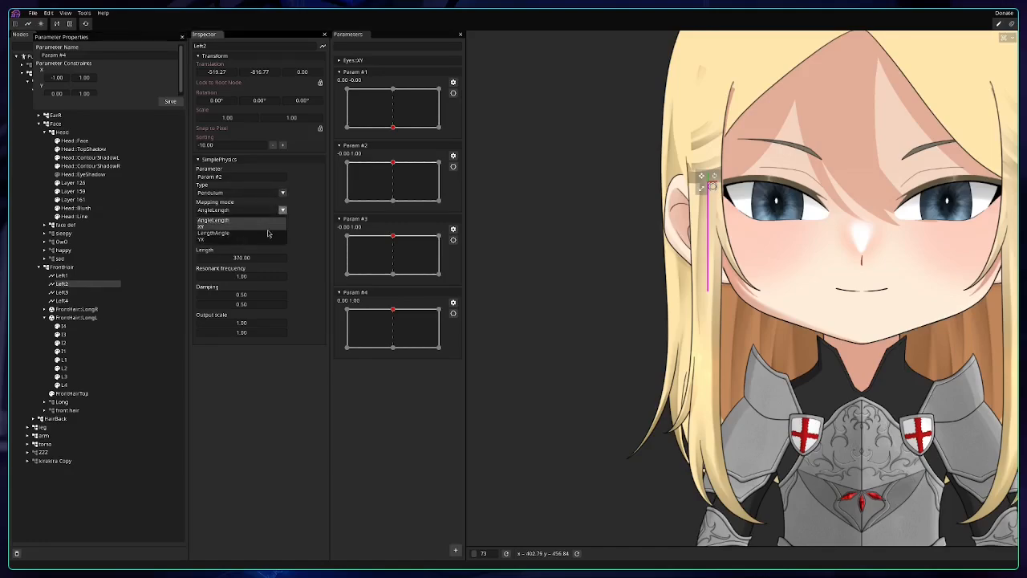
pyautogui.click(269, 234)
pyautogui.click(117, 291)
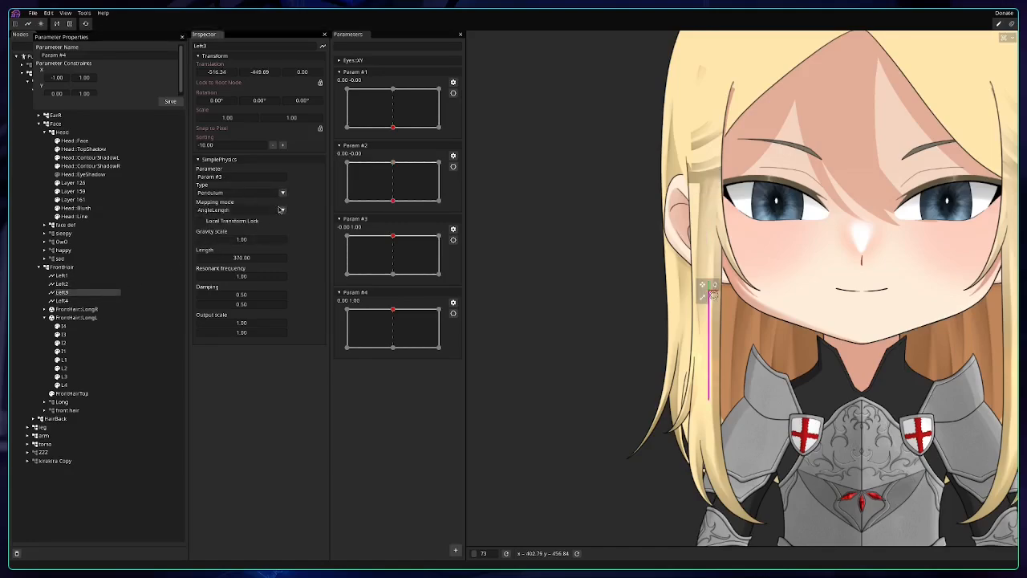
pyautogui.click(280, 209)
pyautogui.click(244, 227)
pyautogui.click(89, 299)
pyautogui.click(255, 210)
pyautogui.click(251, 228)
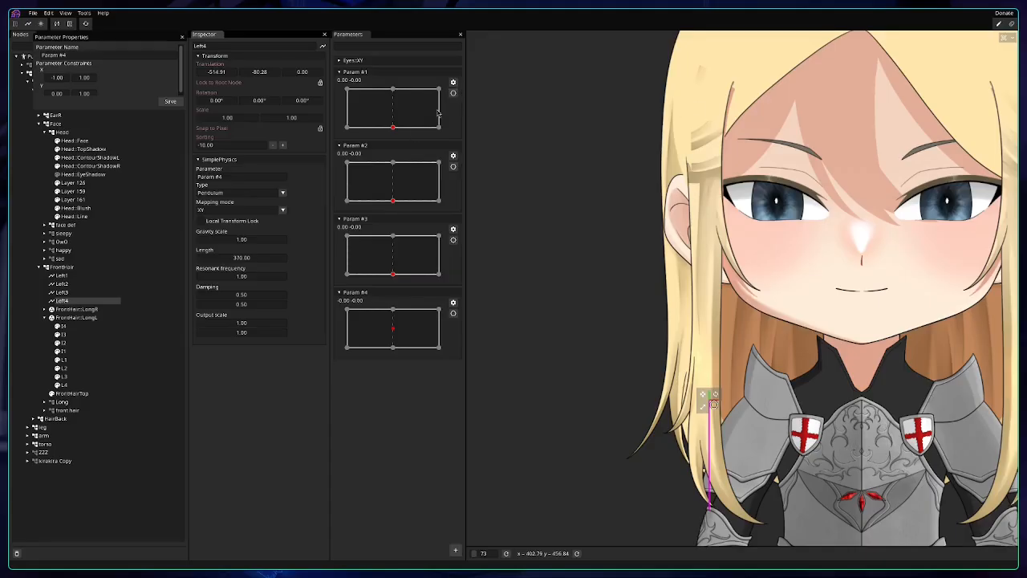
# Arm Param #1 for editing and, at its -1, 1 keypoint, set Left2's translation to X -370, Y -370.
pyautogui.click(65, 276)
pyautogui.click(453, 92)
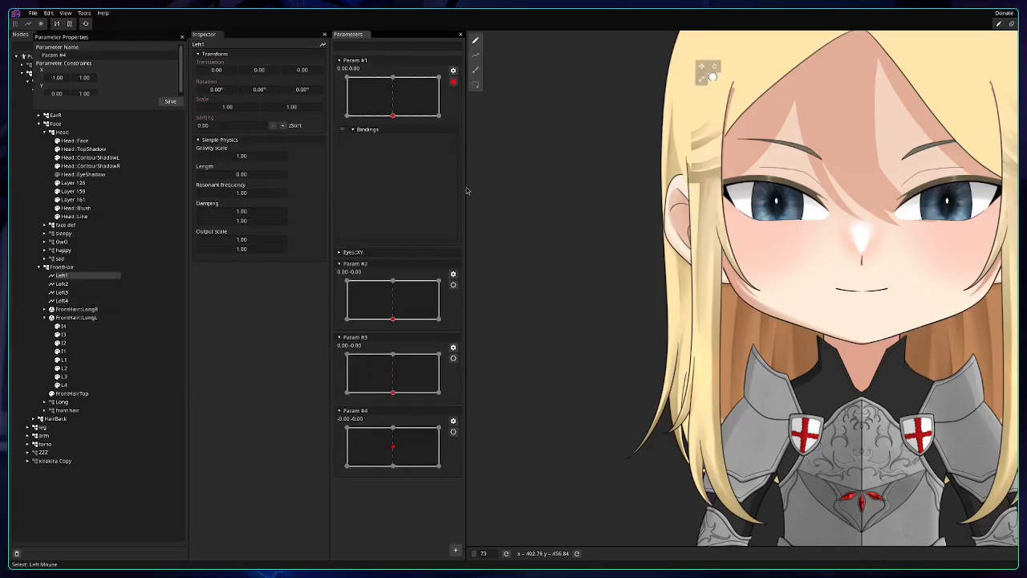
pyautogui.click(61, 284)
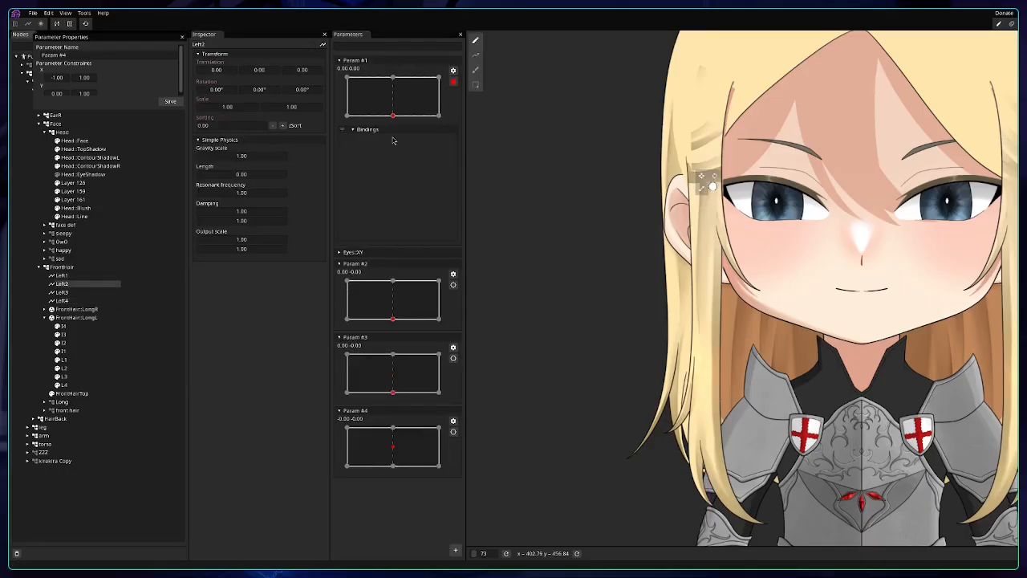
pyautogui.click(347, 77)
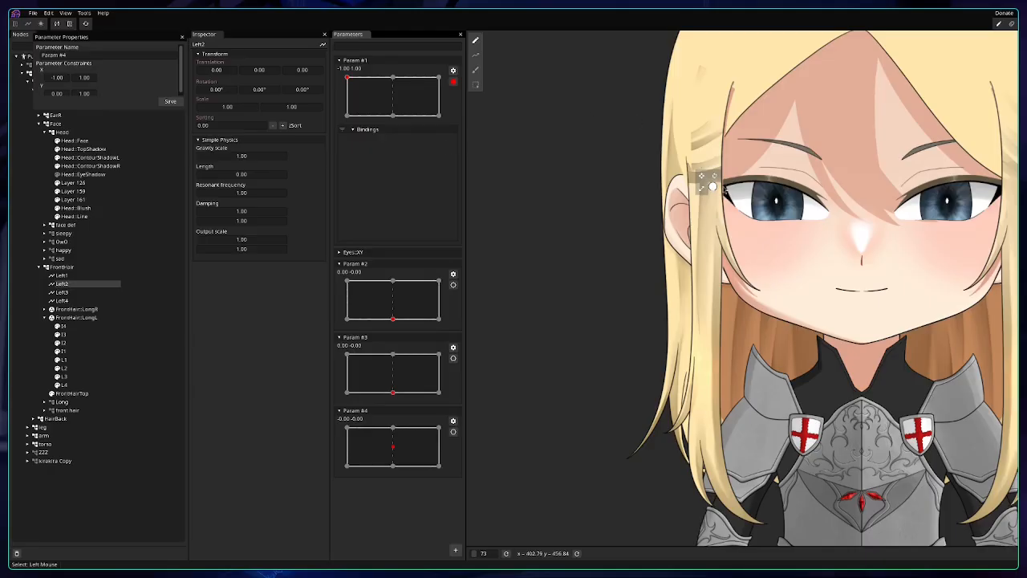
pyautogui.click(234, 70)
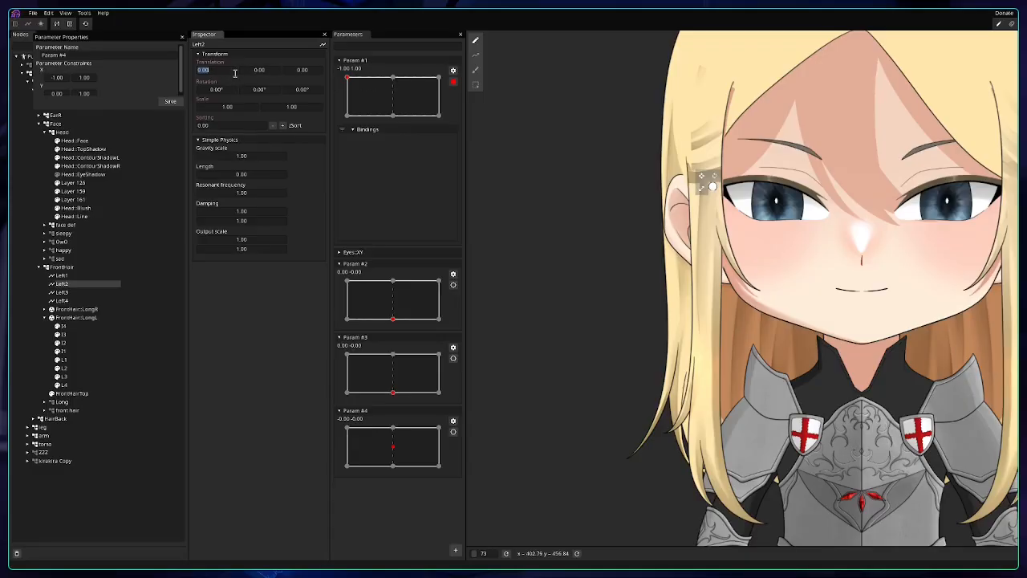
pyautogui.write('370')
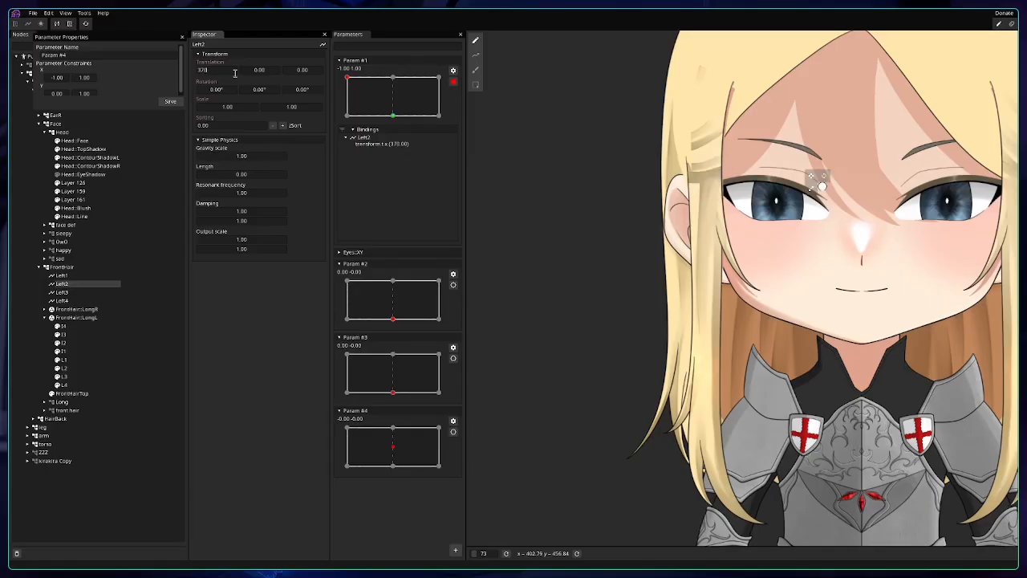
pyautogui.write('-')
pyautogui.press('Return')
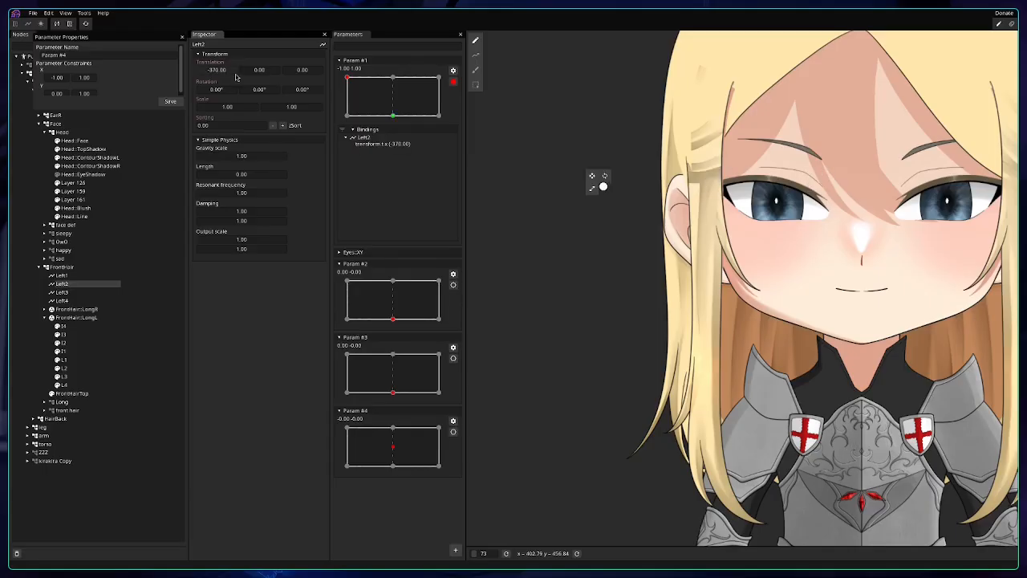
pyautogui.doubleClick(268, 72)
pyautogui.write('-370')
pyautogui.press('Return')
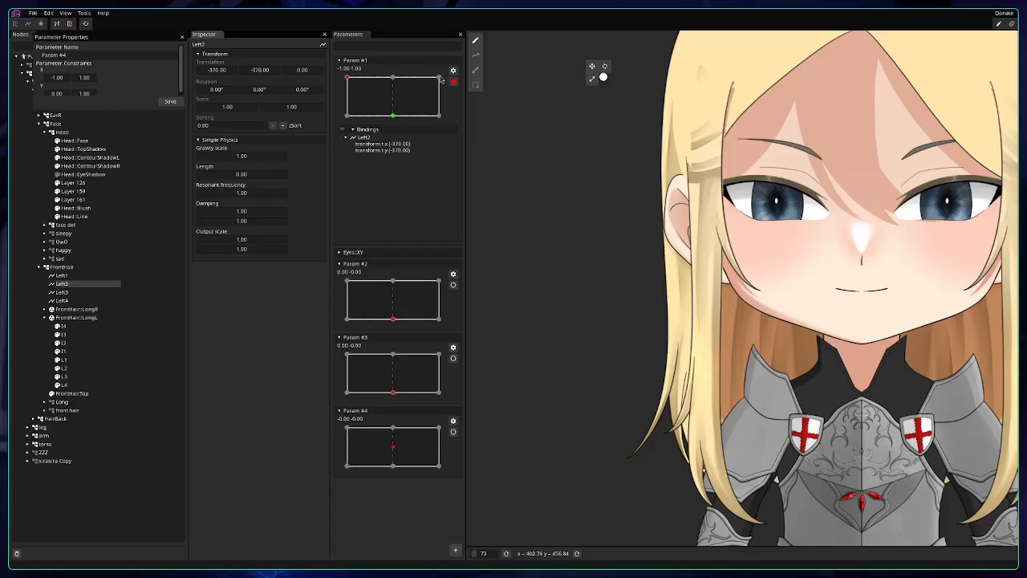
# At the 1, 1 keypoint of Param #1, set Left2's translation bindings from the mirrored keypoint, giving X 370, Y -370.
pyautogui.click(440, 77)
pyautogui.rightClick(376, 139)
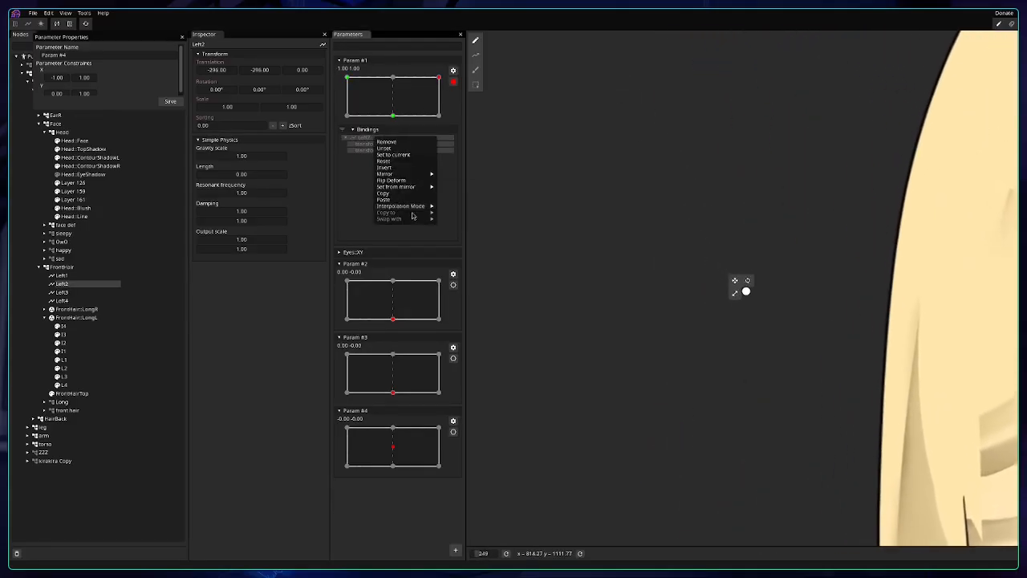
pyautogui.moveTo(410, 186)
pyautogui.click(453, 187)
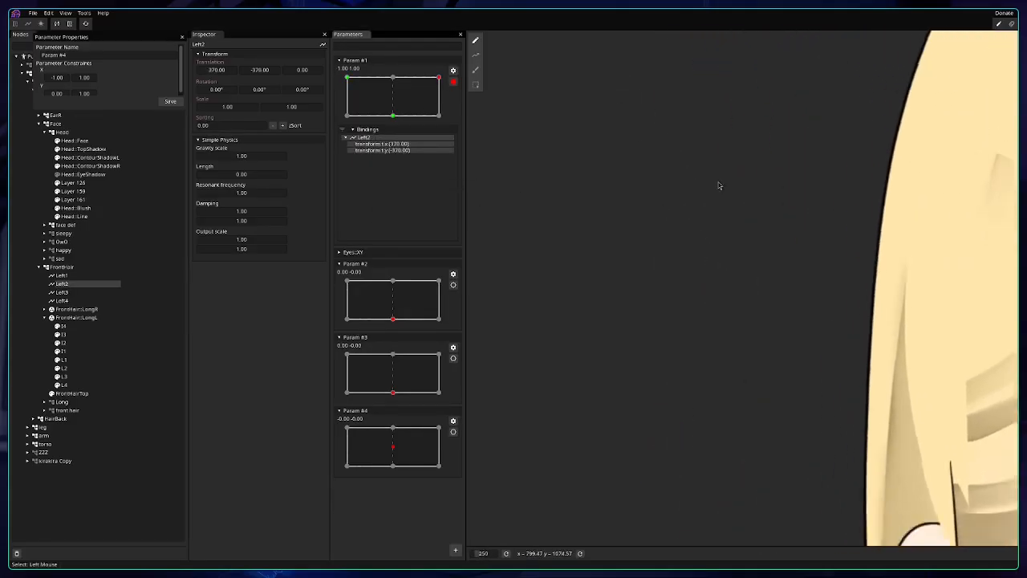
pyautogui.scroll(-10, 719, 186)
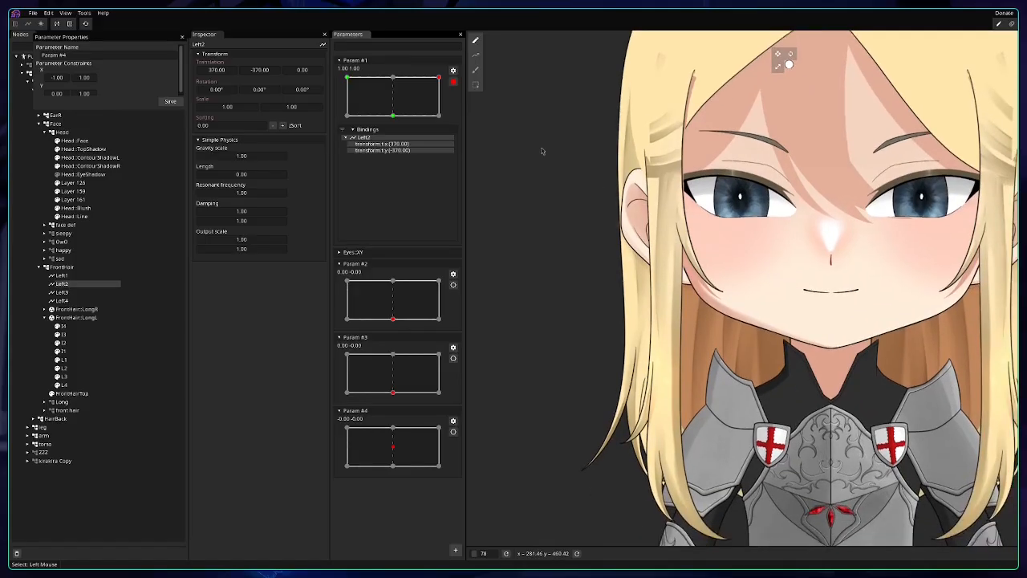
# At the -1, 1 keypoint of Param #1, set Left3's translation to X -370, Y -370.
pyautogui.click(105, 292)
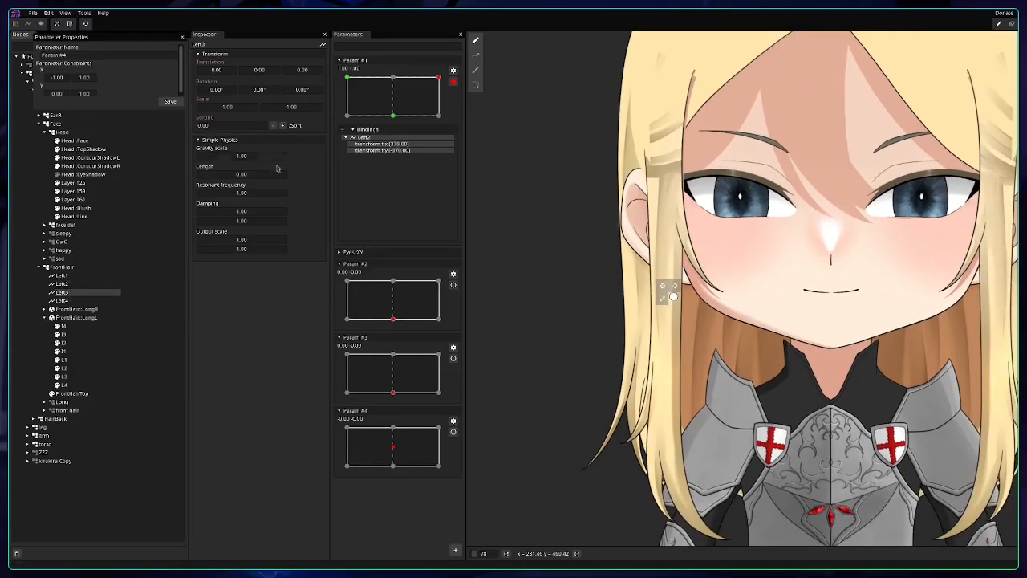
pyautogui.click(349, 80)
pyautogui.doubleClick(215, 70)
pyautogui.write('-')
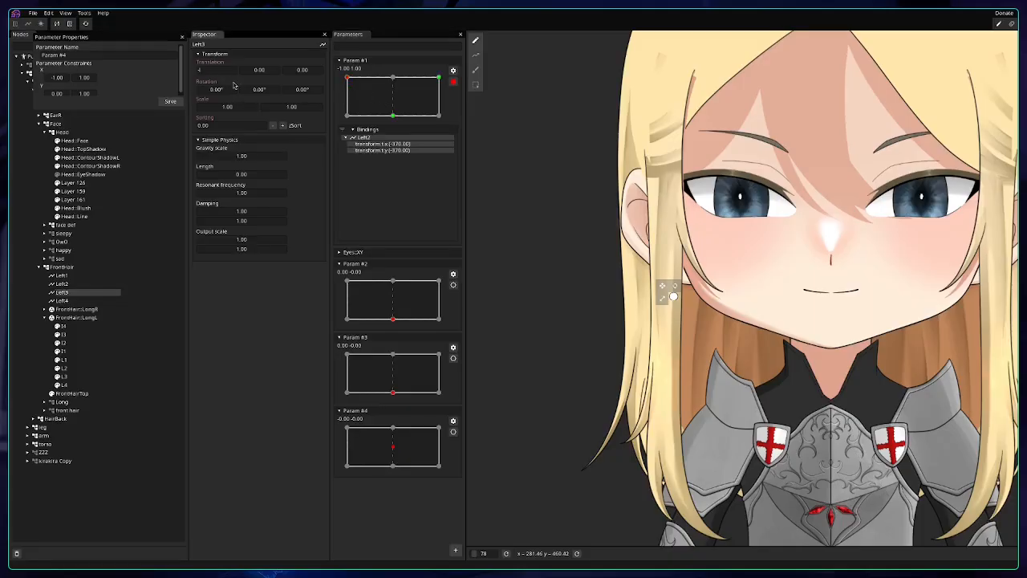
pyautogui.write('370')
pyautogui.press('Return')
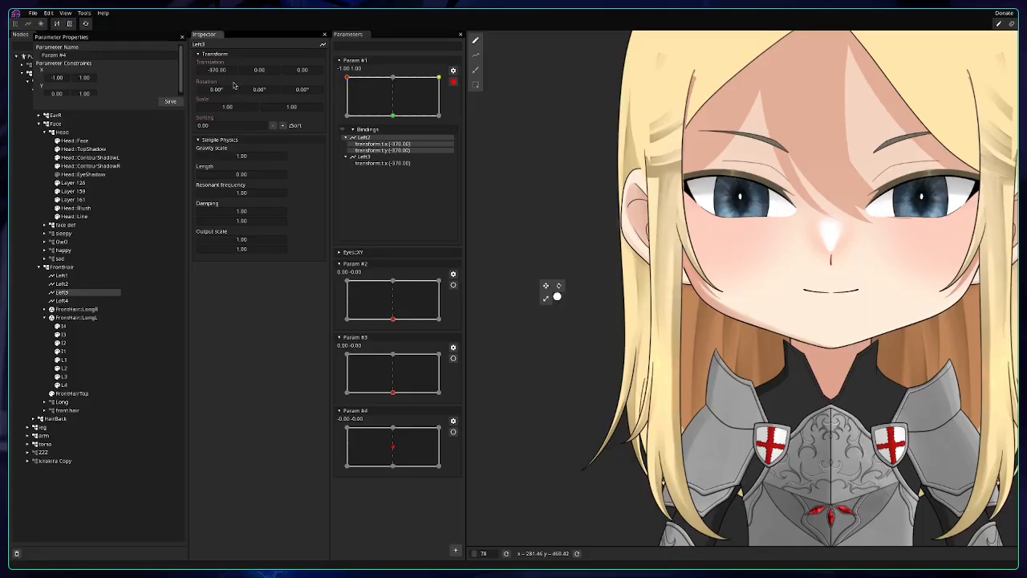
pyautogui.doubleClick(278, 72)
pyautogui.write('-370')
pyautogui.press('Return')
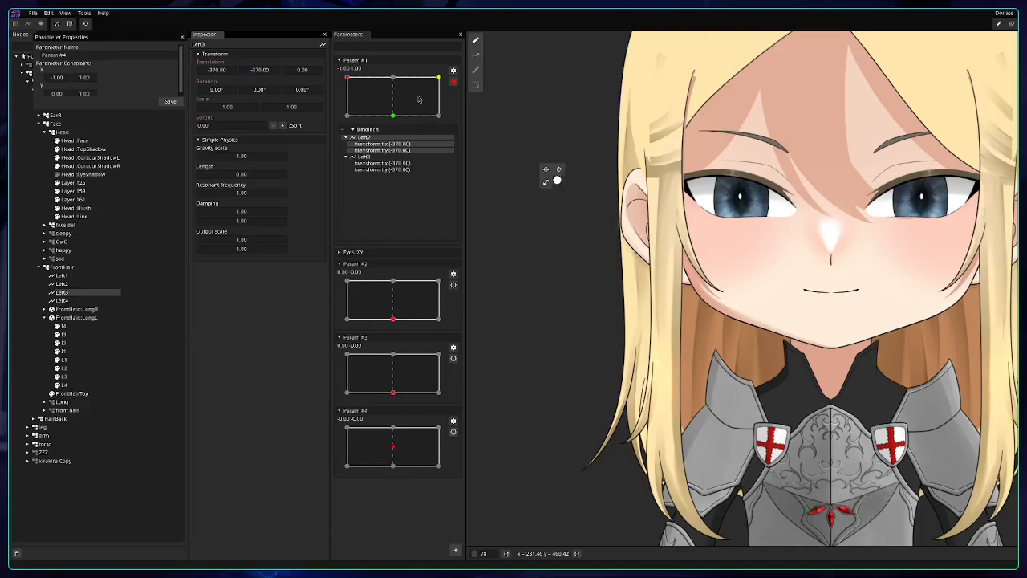
# At the 1, 1 keypoint of Param #1, set Left3's translation bindings from the horizontal mirror, giving X 370, Y -370.
pyautogui.click(439, 78)
pyautogui.click(371, 158)
pyautogui.rightClick(371, 158)
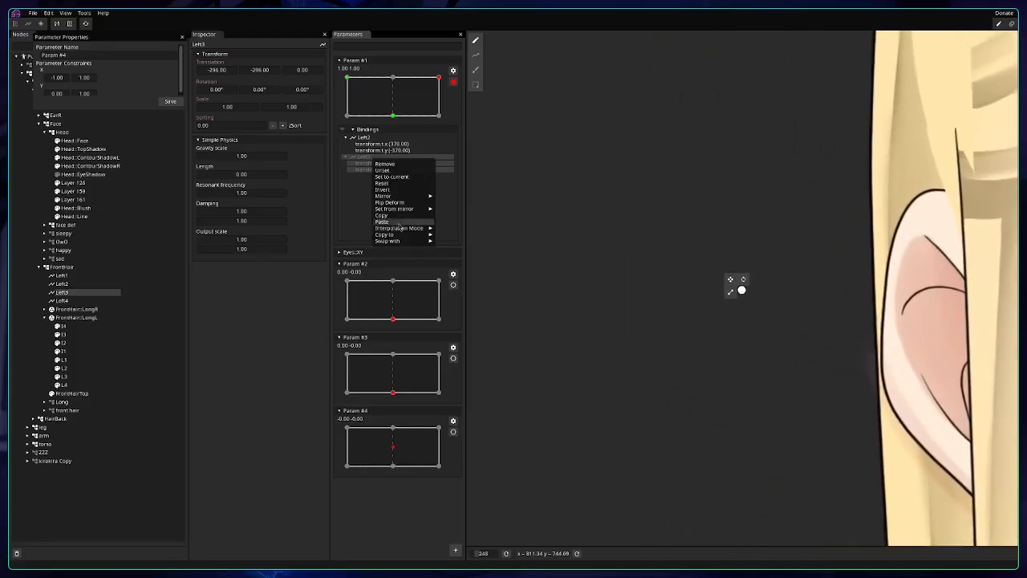
pyautogui.click(471, 213)
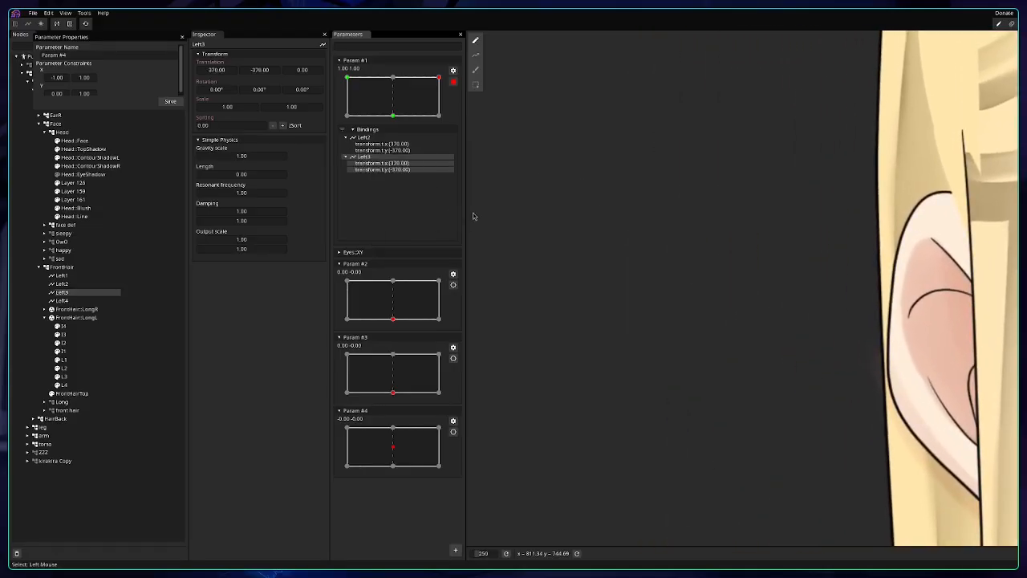
pyautogui.scroll(-6, 716, 214)
pyautogui.moveTo(716, 214); pyautogui.dragTo(584, 118)
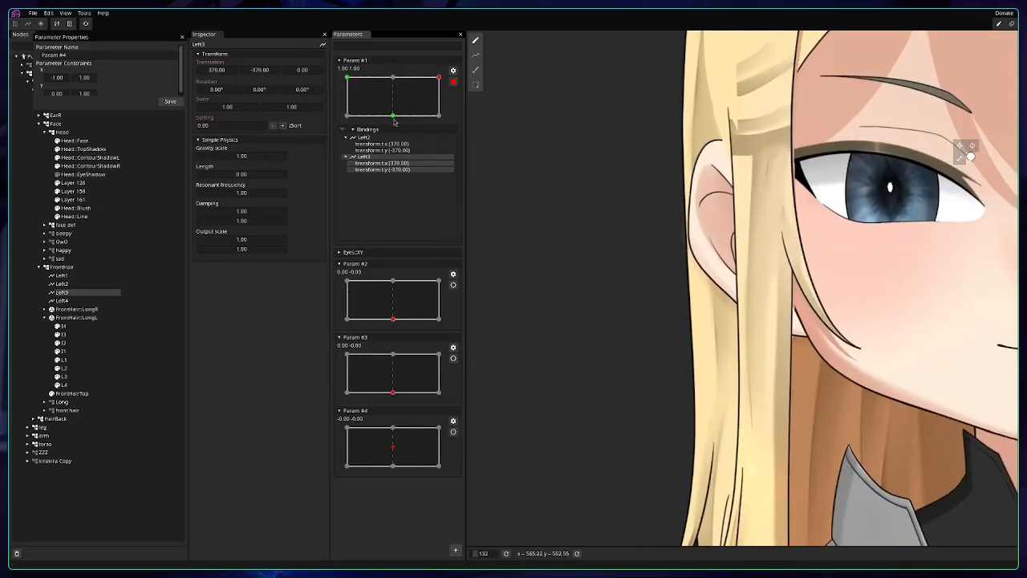
# At the -1, 1 keypoint of Param #1, set Left4's translation to X -370, Y -370 and save the project.
pyautogui.click(393, 118)
pyautogui.scroll(-4, 722, 281)
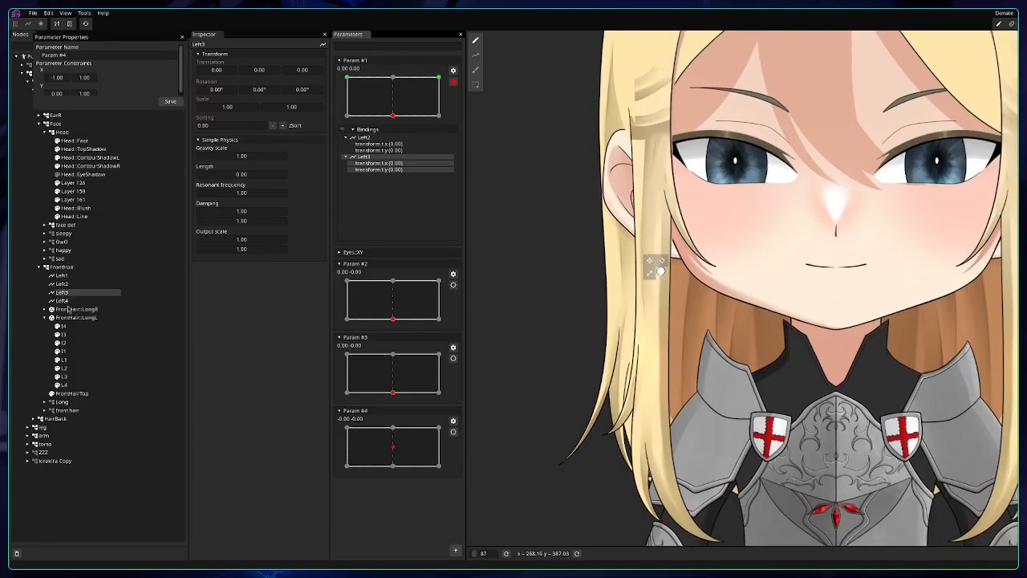
pyautogui.click(73, 300)
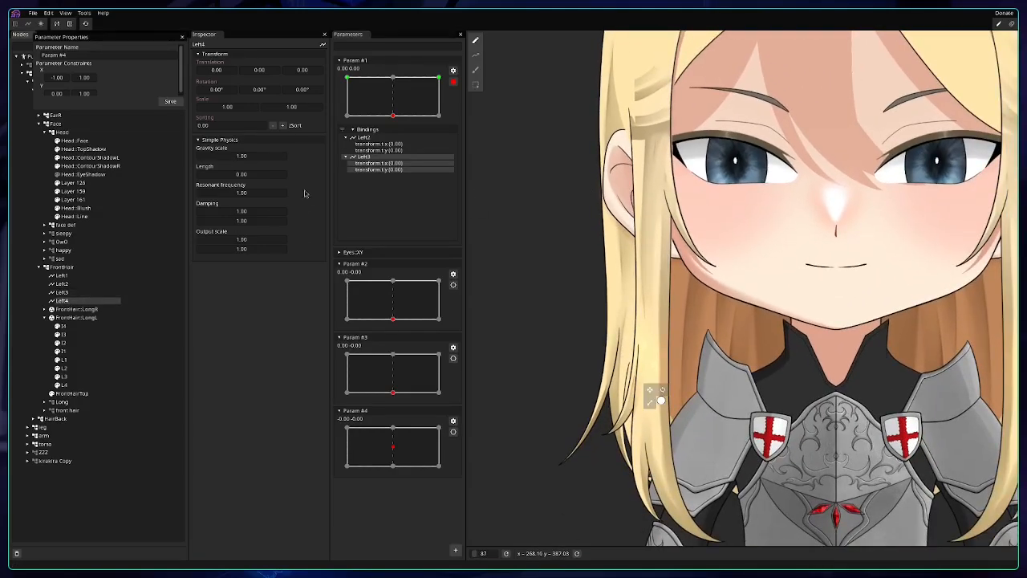
pyautogui.doubleClick(212, 71)
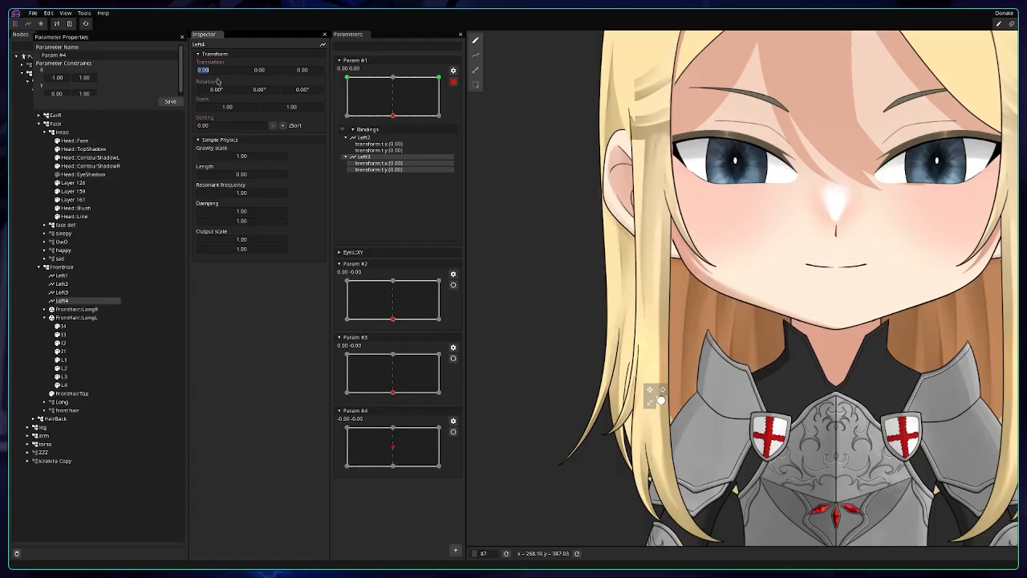
pyautogui.click(348, 77)
pyautogui.doubleClick(218, 69)
pyautogui.write('-370')
pyautogui.press('Return')
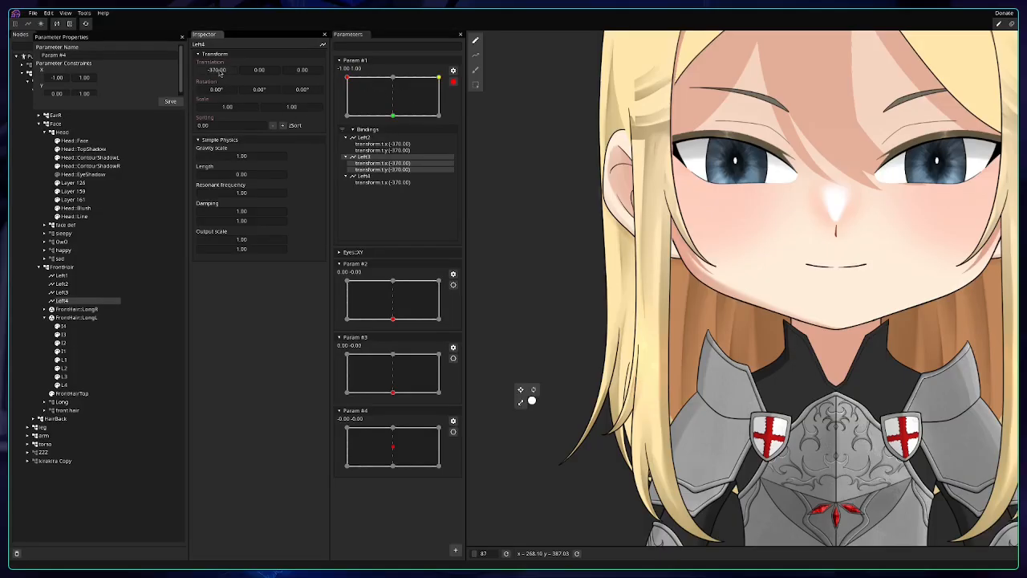
pyautogui.doubleClick(259, 71)
pyautogui.write('-370')
pyautogui.press('Return')
pyautogui.hotkey('ctrl', 's')
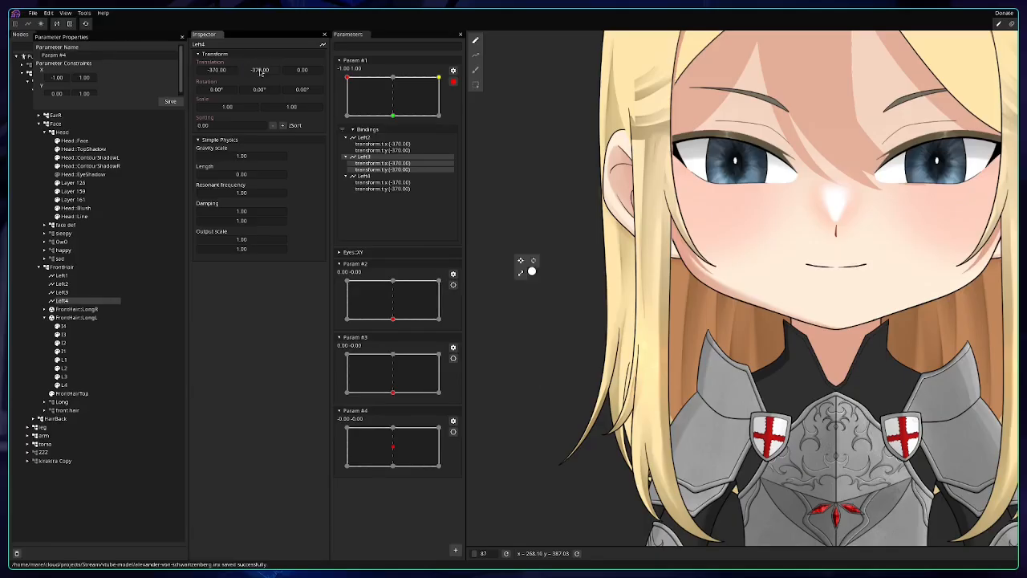
# At Param #1's 1, 1 keypoint, set Left4's translation bindings from the horizontal mirror, giving X 370, Y -370, and disarm the parameter.
pyautogui.click(441, 79)
pyautogui.click(376, 176)
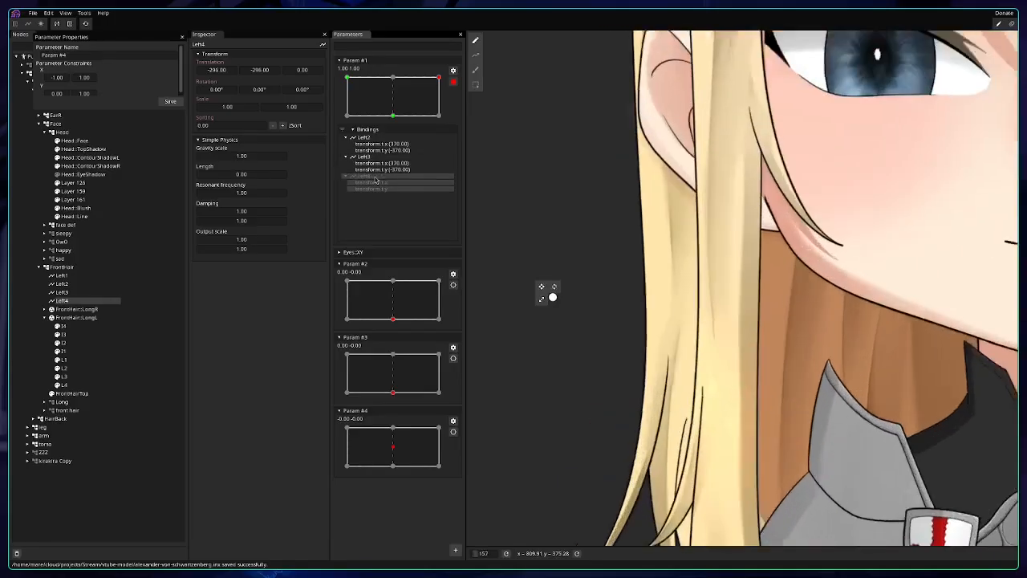
pyautogui.rightClick(376, 176)
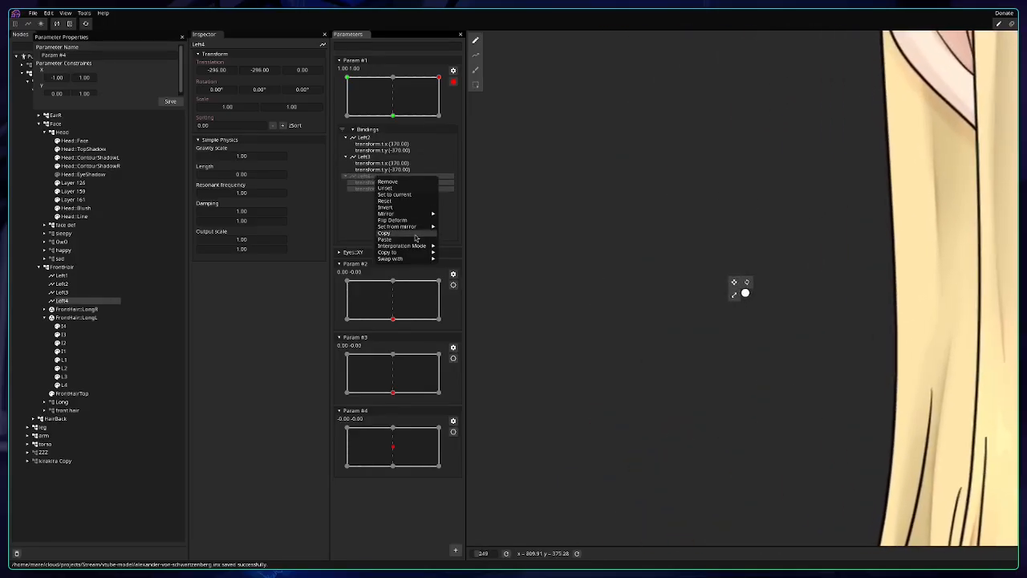
pyautogui.click(415, 238)
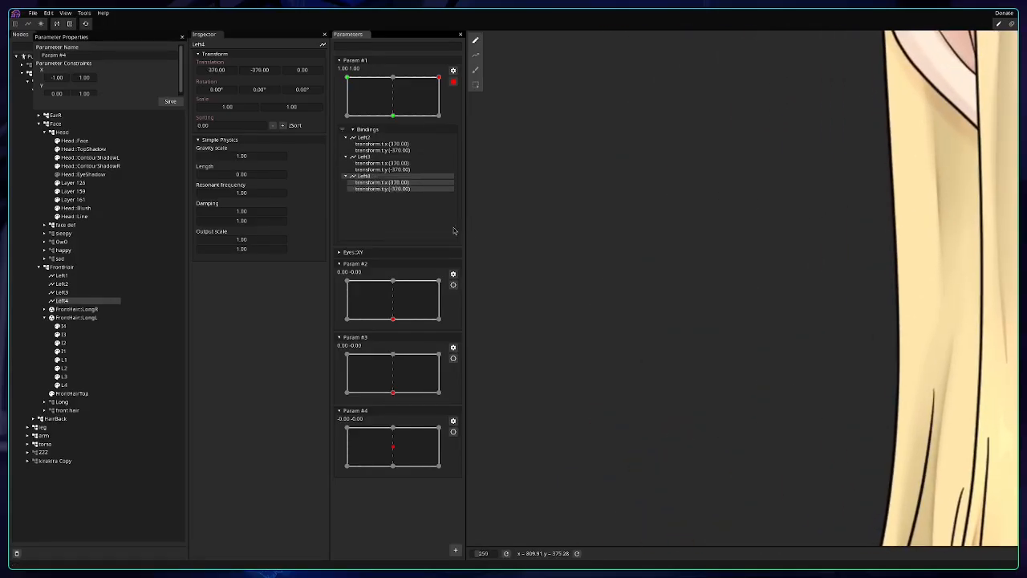
pyautogui.scroll(-5, 550, 220)
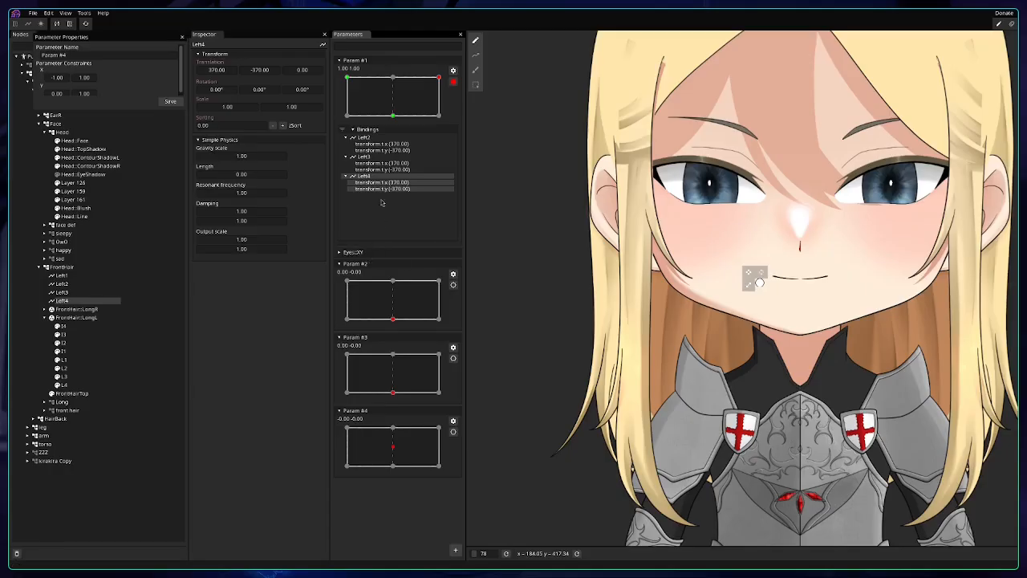
pyautogui.click(453, 81)
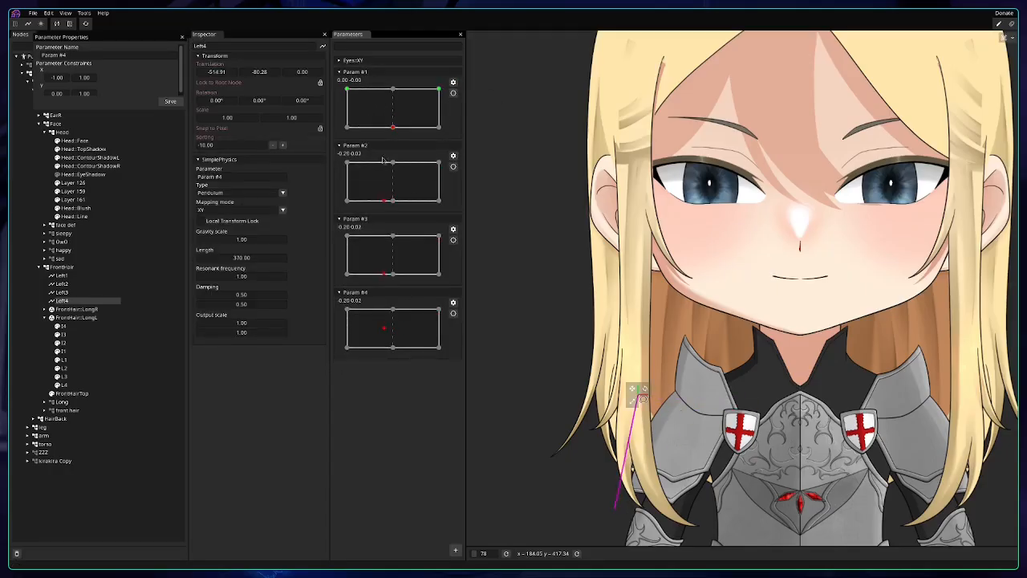
# Arm Param #2 for editing and, at its -1, 1 keypoint, set Left3's translation to X -370, Y -370.
pyautogui.click(454, 167)
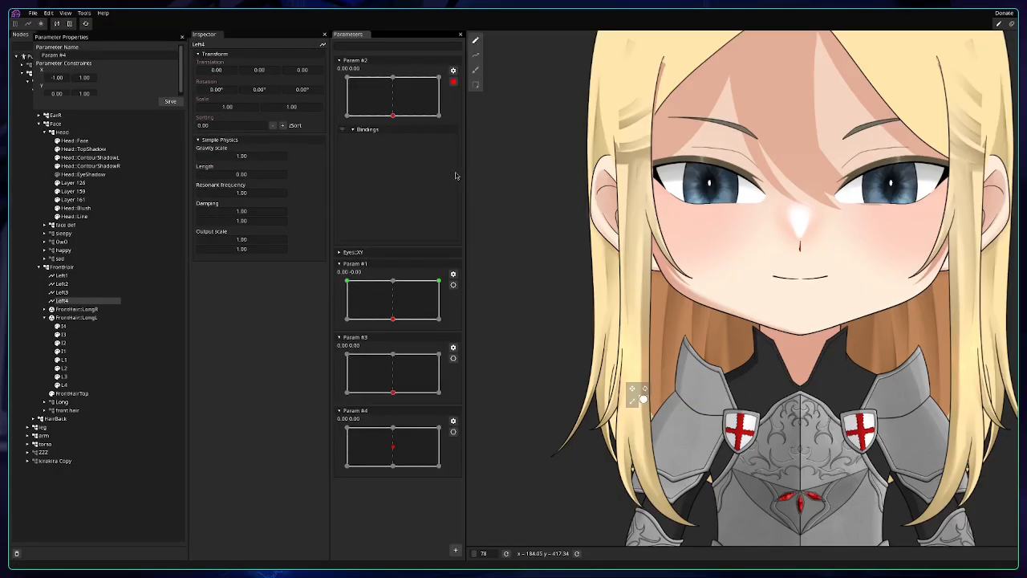
pyautogui.click(65, 293)
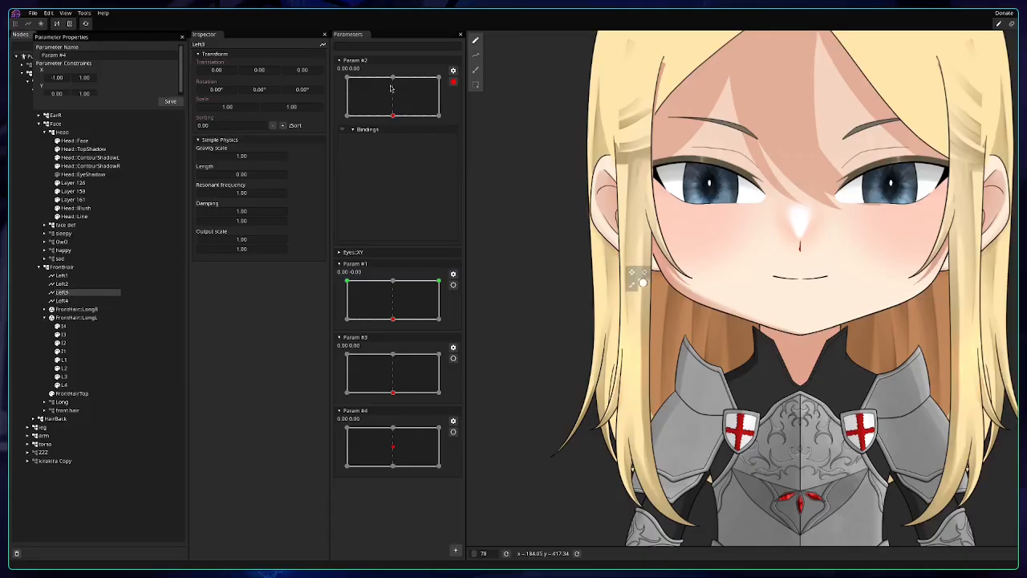
pyautogui.click(347, 78)
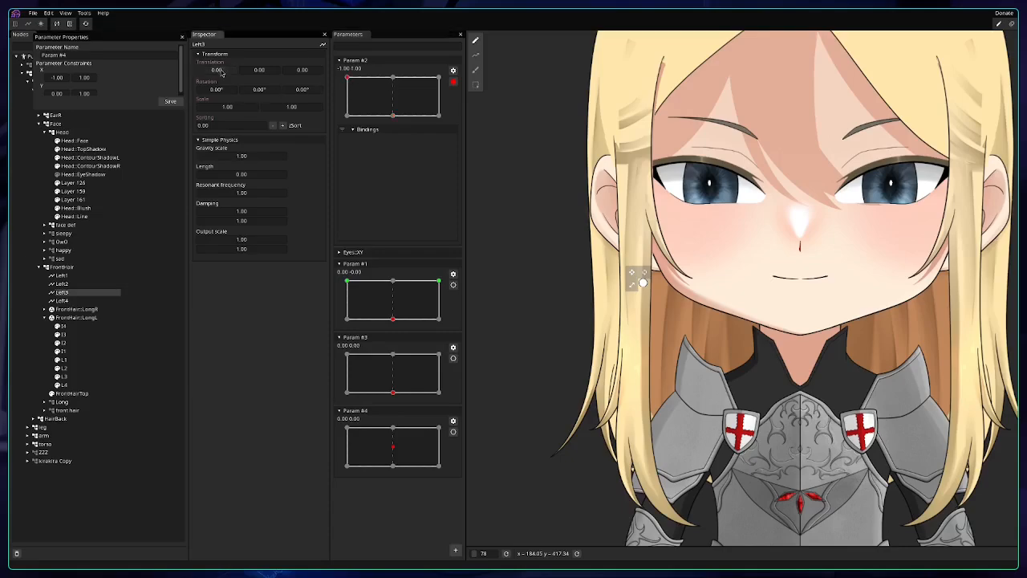
pyautogui.doubleClick(219, 70)
pyautogui.write('-370')
pyautogui.press('Return')
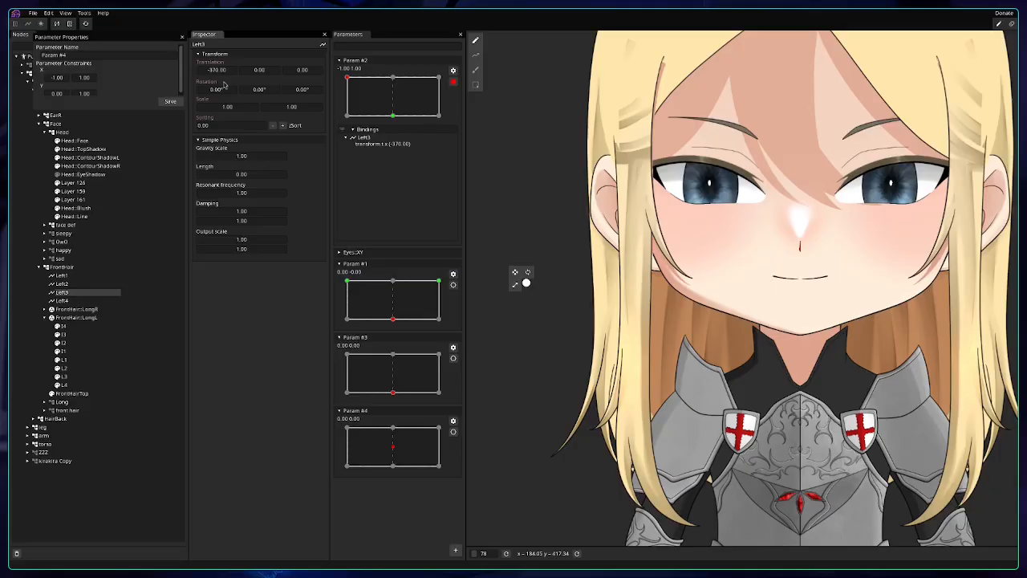
pyautogui.doubleClick(255, 70)
pyautogui.write('-3')
pyautogui.write('8')
pyautogui.press('BackSpace')
pyautogui.press('BackSpace')
pyautogui.write('370')
pyautogui.press('Return')
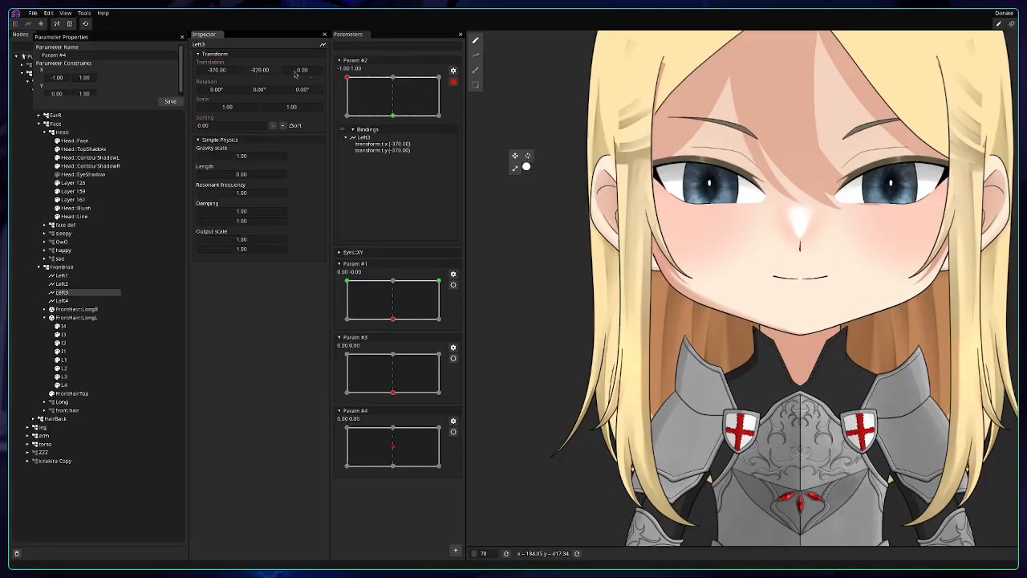
# At the 1, 1 keypoint of Param #2, set Left3's translation bindings from the horizontal mirror, giving X 370, Y -370.
pyautogui.click(439, 80)
pyautogui.click(377, 137)
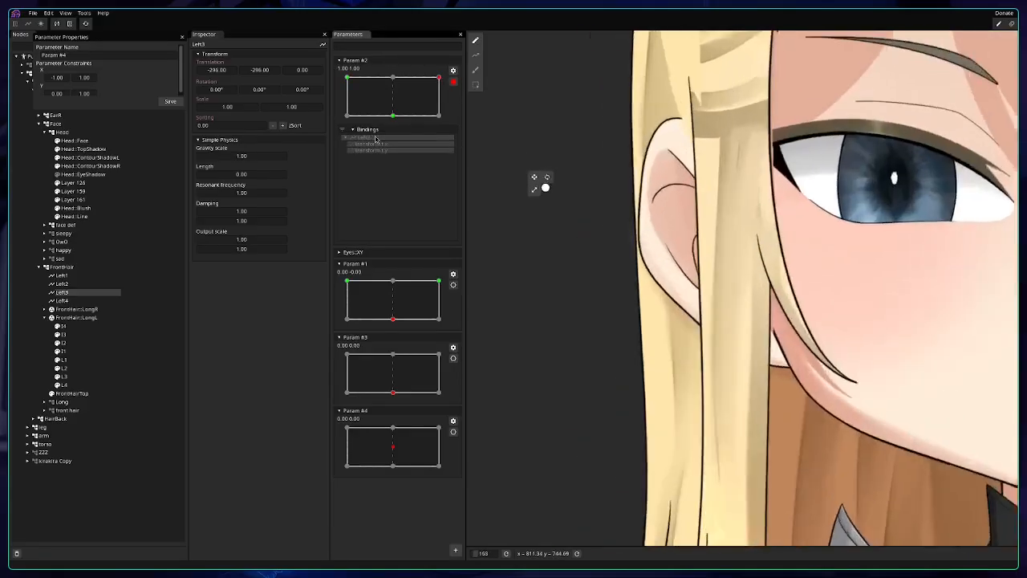
pyautogui.rightClick(376, 137)
pyautogui.moveTo(413, 190)
pyautogui.click(453, 187)
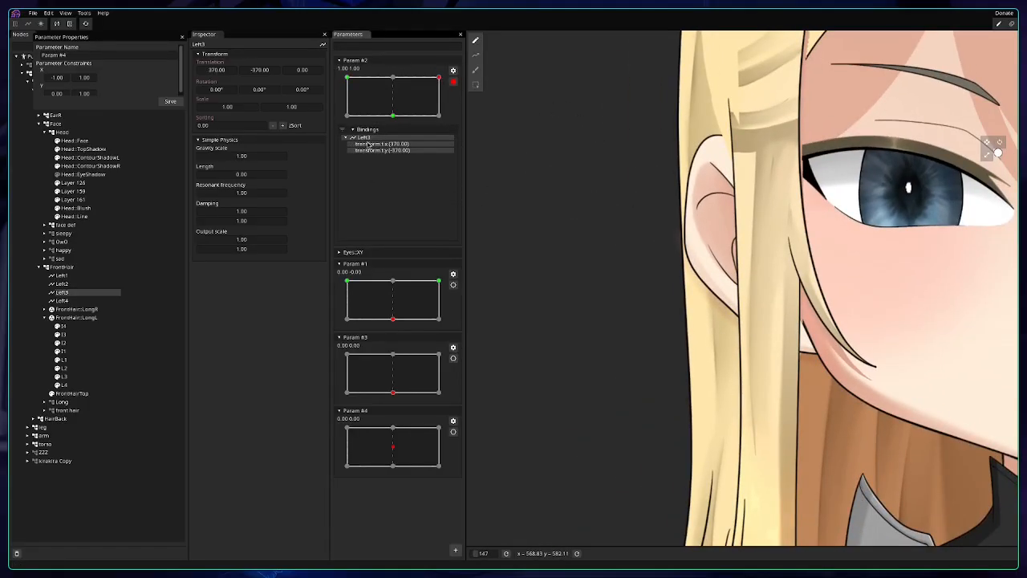
# At the -1, 1 keypoint of Param #2, set Left4's translation to X -370, Y -370.
pyautogui.click(62, 300)
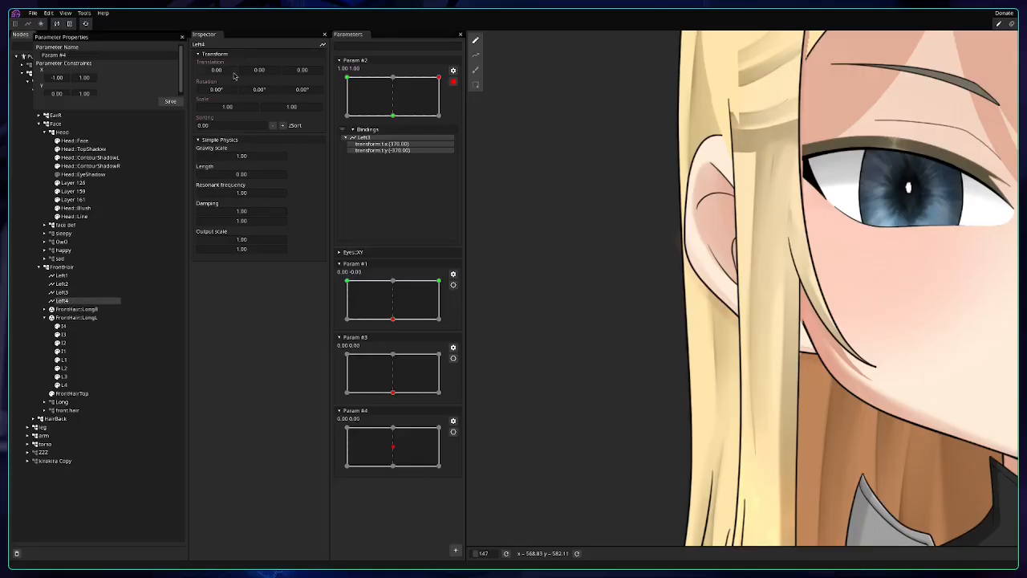
pyautogui.click(347, 78)
pyautogui.doubleClick(215, 70)
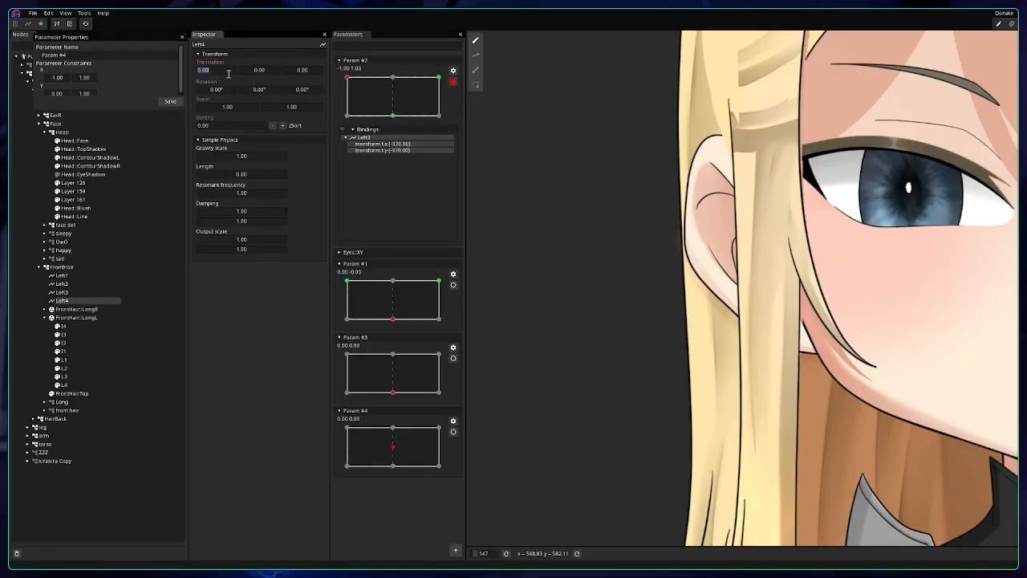
pyautogui.write('-370')
pyautogui.press('Return')
pyautogui.doubleClick(248, 71)
pyautogui.write('-370')
pyautogui.press('Return')
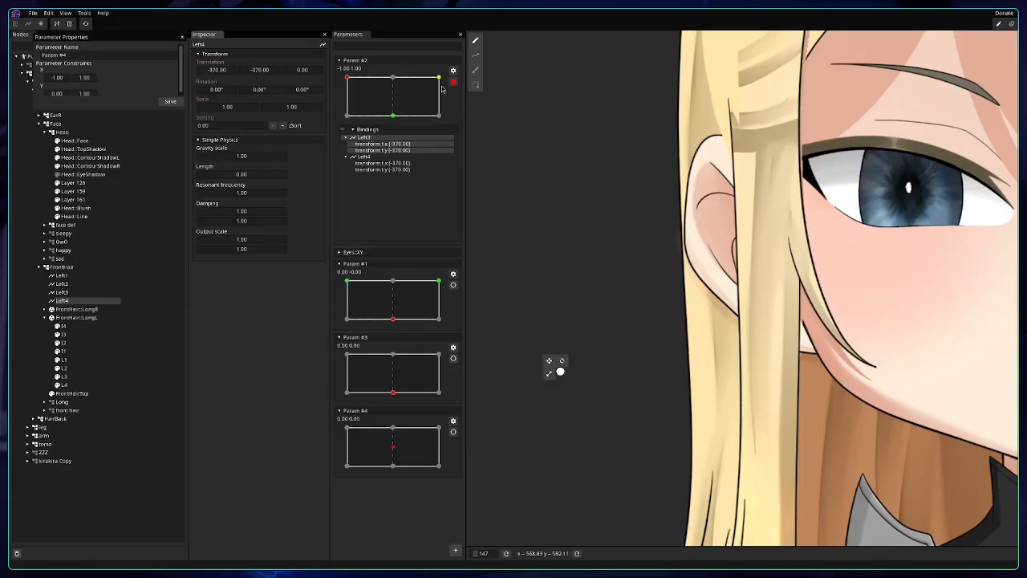
# At Param #2's 1, 1 keypoint, set Left4's translation bindings from the horizontal mirror, giving X 370, Y -370, and disarm the parameter.
pyautogui.click(439, 78)
pyautogui.rightClick(371, 161)
pyautogui.moveTo(406, 228)
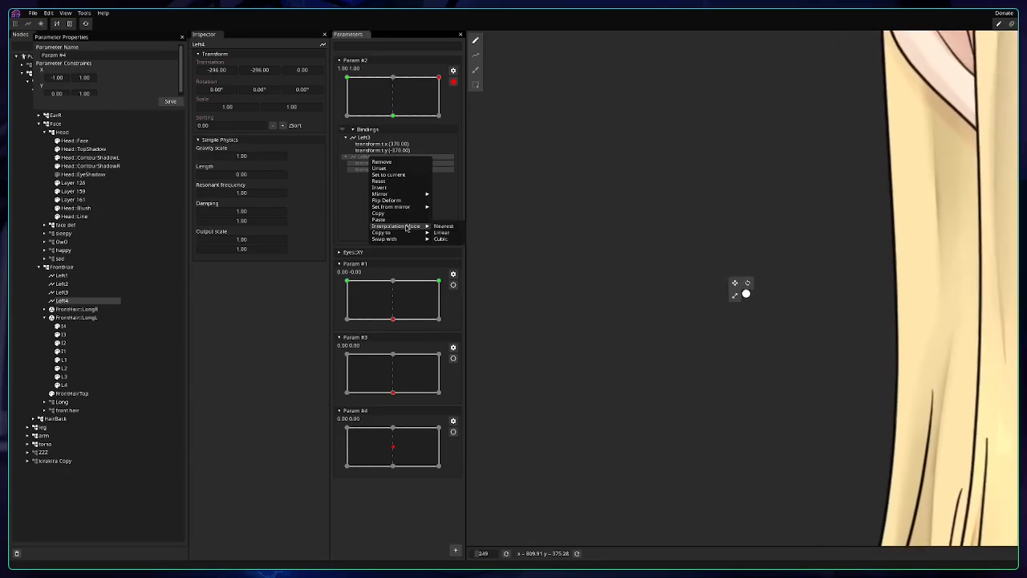
pyautogui.click(446, 207)
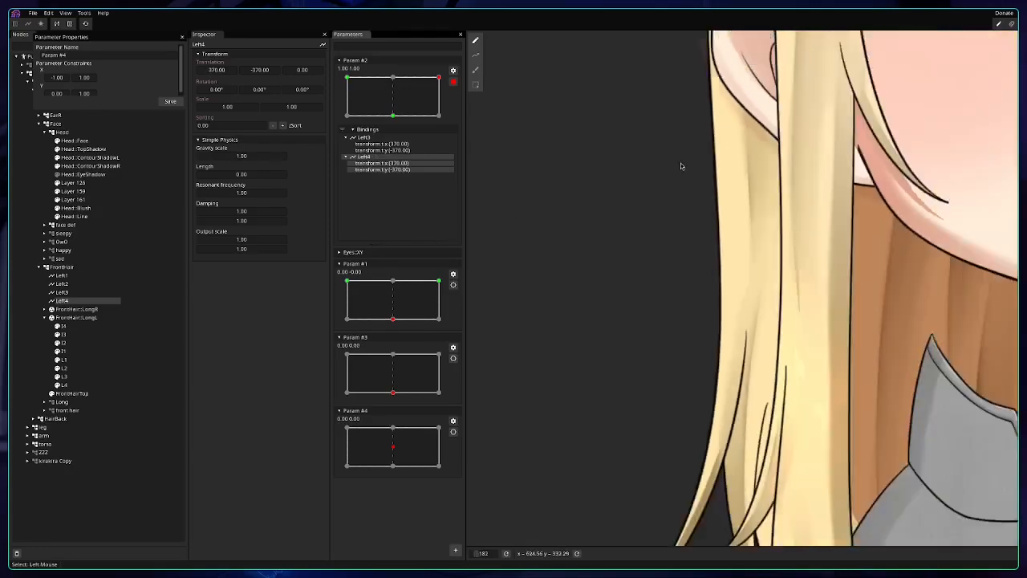
pyautogui.scroll(-5, 680, 166)
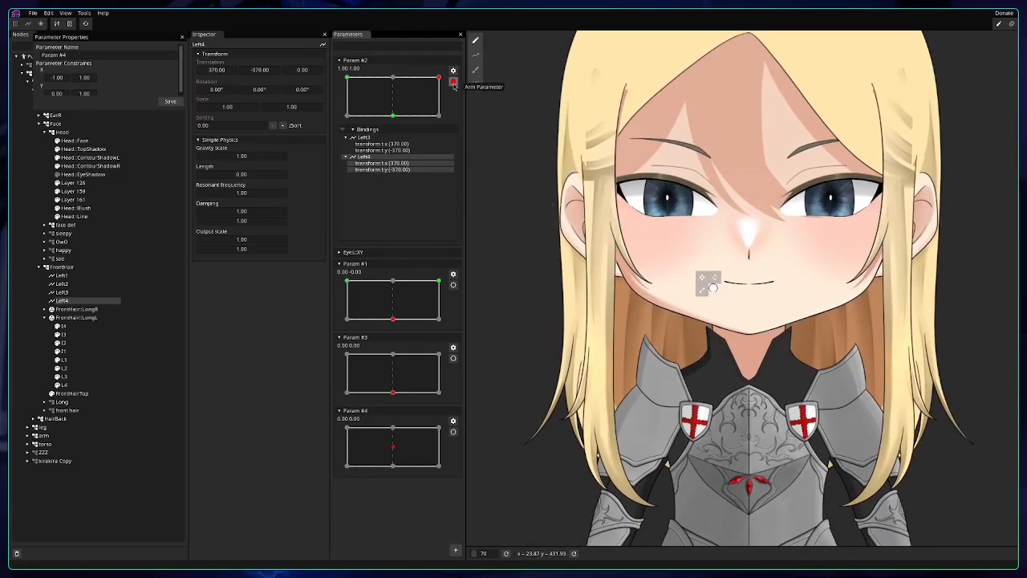
pyautogui.click(453, 83)
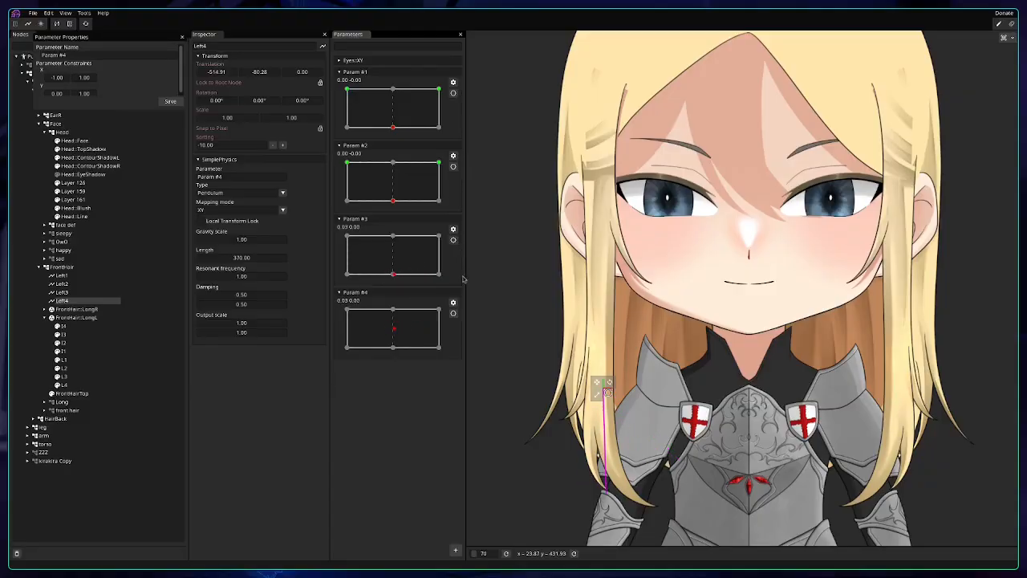
# Arm Param #3 for editing and, at its -1, 1 keypoint, set Left4's translation to X -370, Y -370.
pyautogui.click(452, 240)
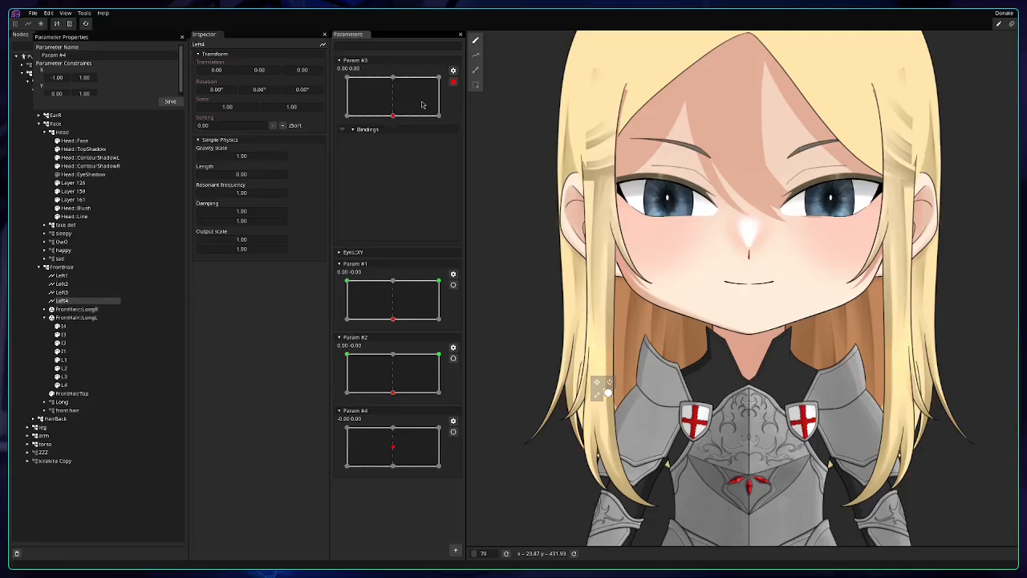
pyautogui.doubleClick(225, 70)
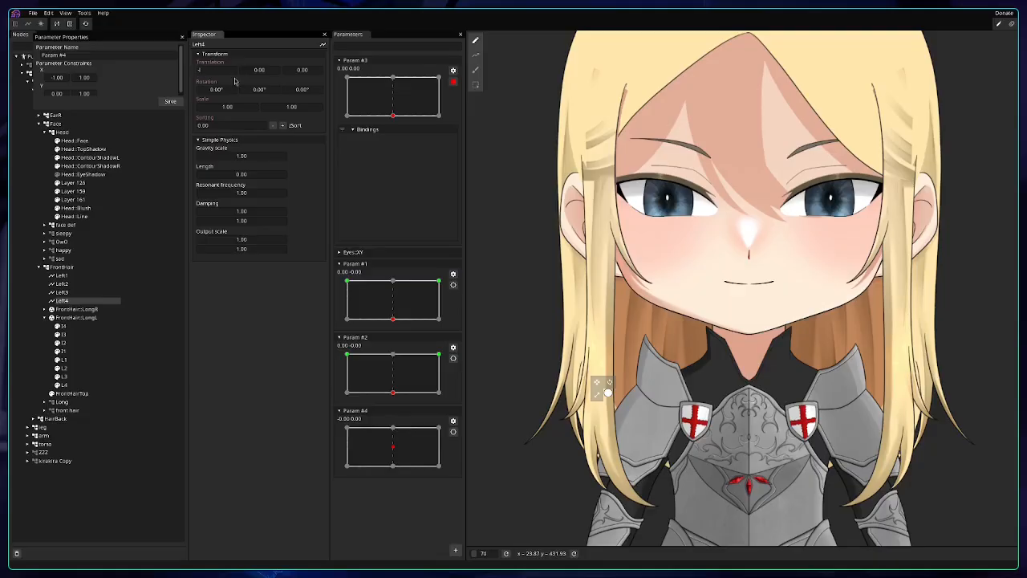
pyautogui.click(347, 78)
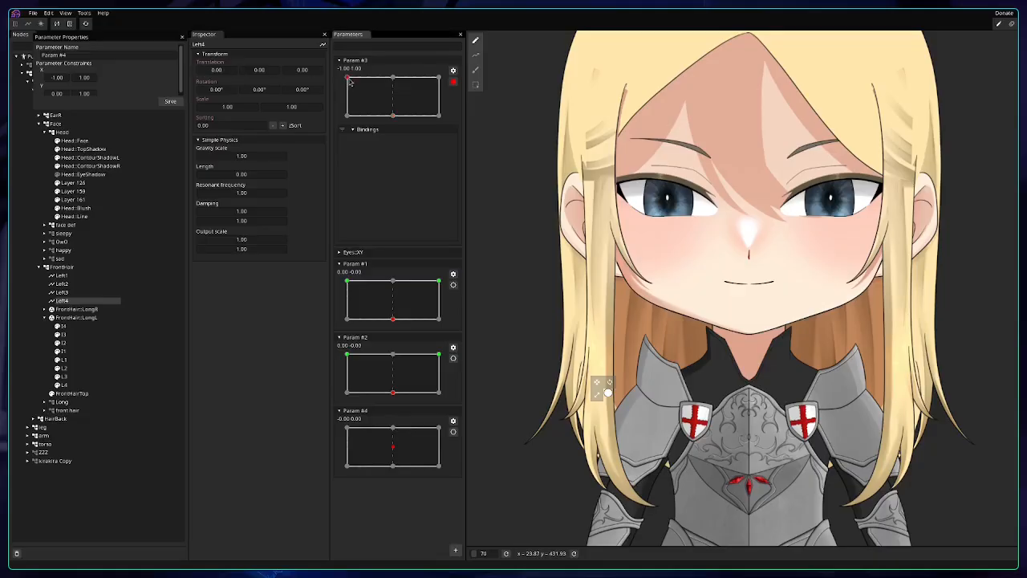
pyautogui.doubleClick(222, 70)
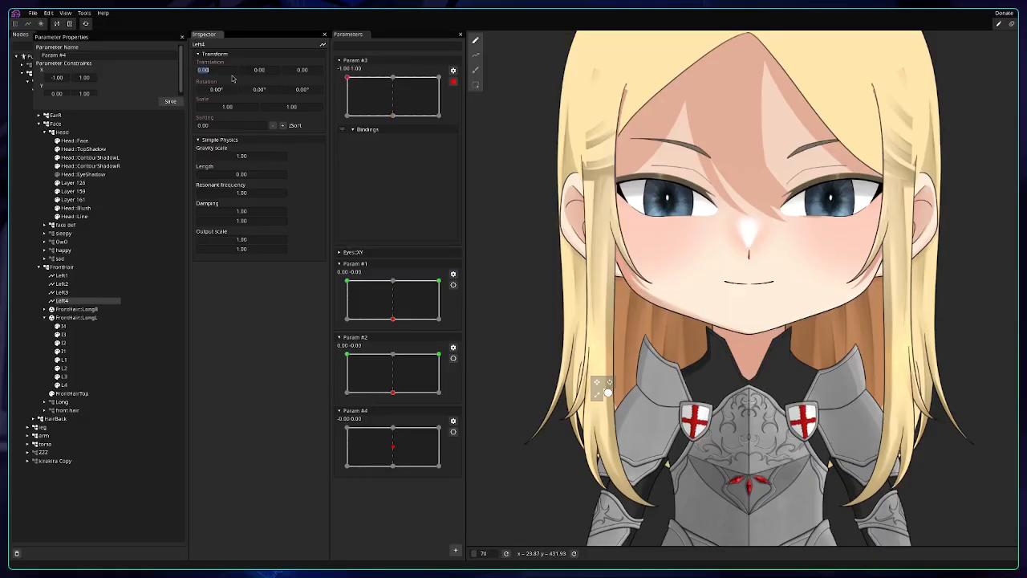
pyautogui.write('-370')
pyautogui.press('Return')
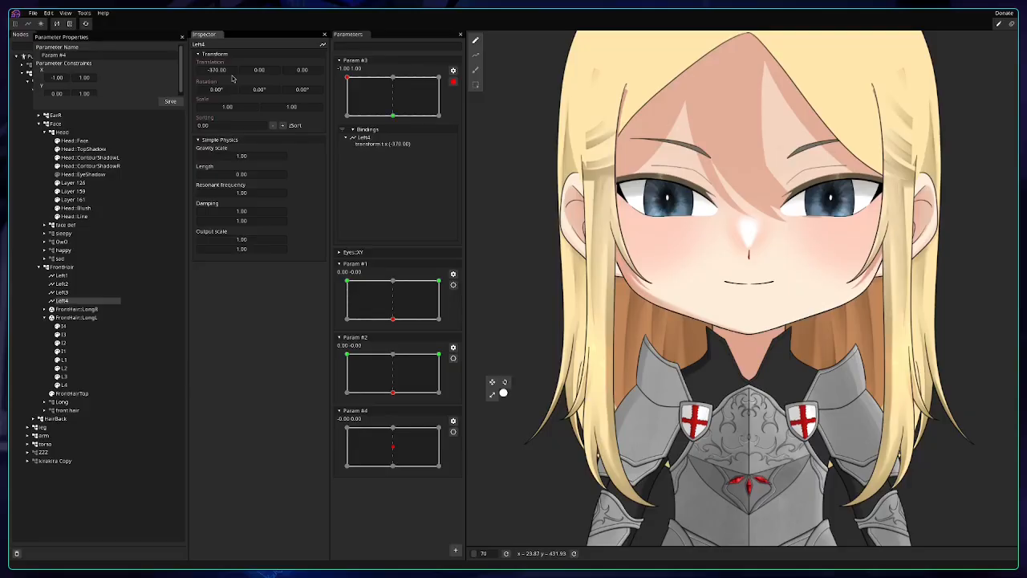
pyautogui.doubleClick(261, 69)
pyautogui.write('-370')
pyautogui.press('Return')
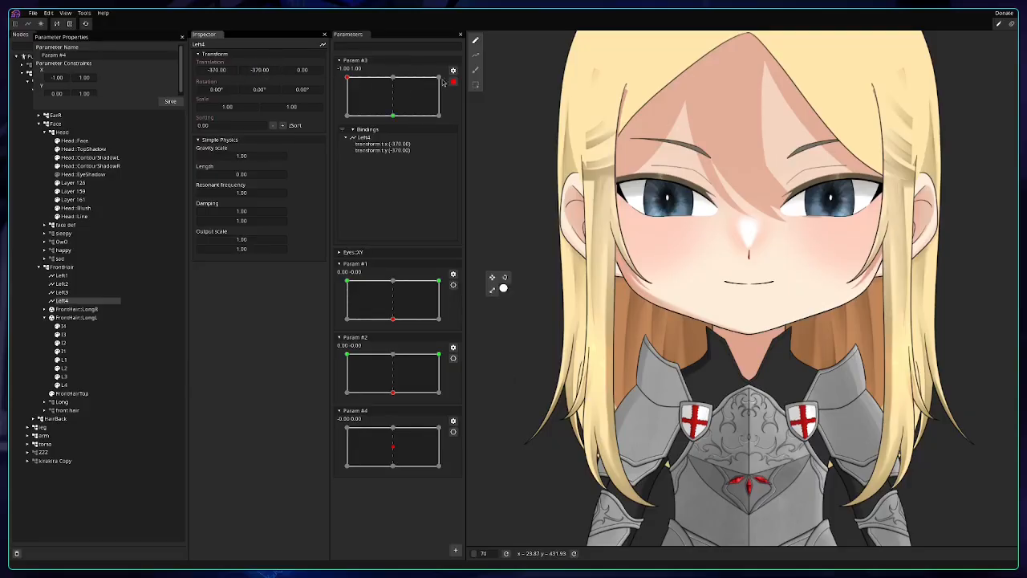
# At the 1, 1 keypoint of Param #3, set Left4's translation bindings from the horizontal mirror and disarm the parameter.
pyautogui.click(439, 79)
pyautogui.click(368, 138)
pyautogui.rightClick(368, 139)
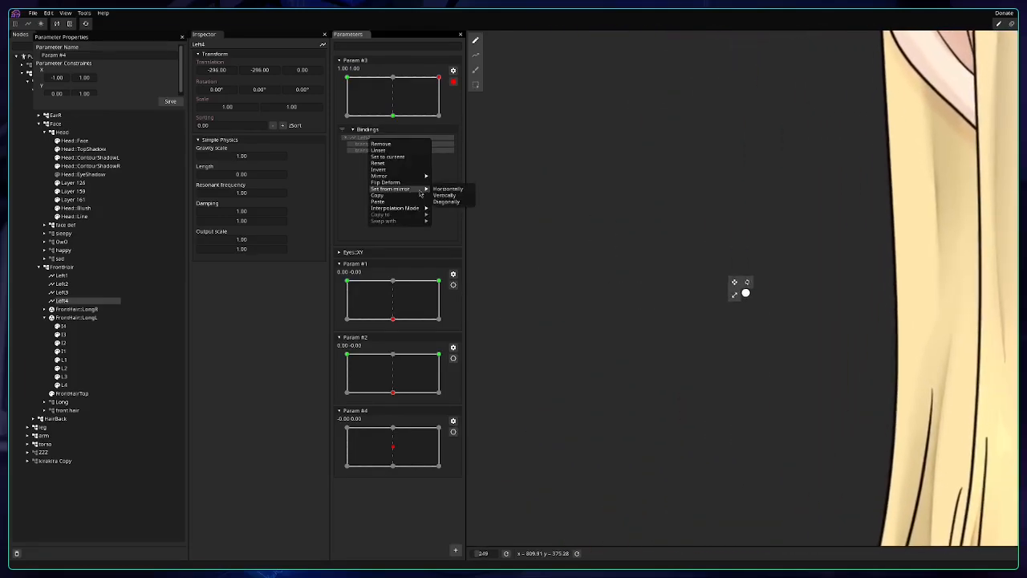
pyautogui.click(447, 189)
pyautogui.click(453, 81)
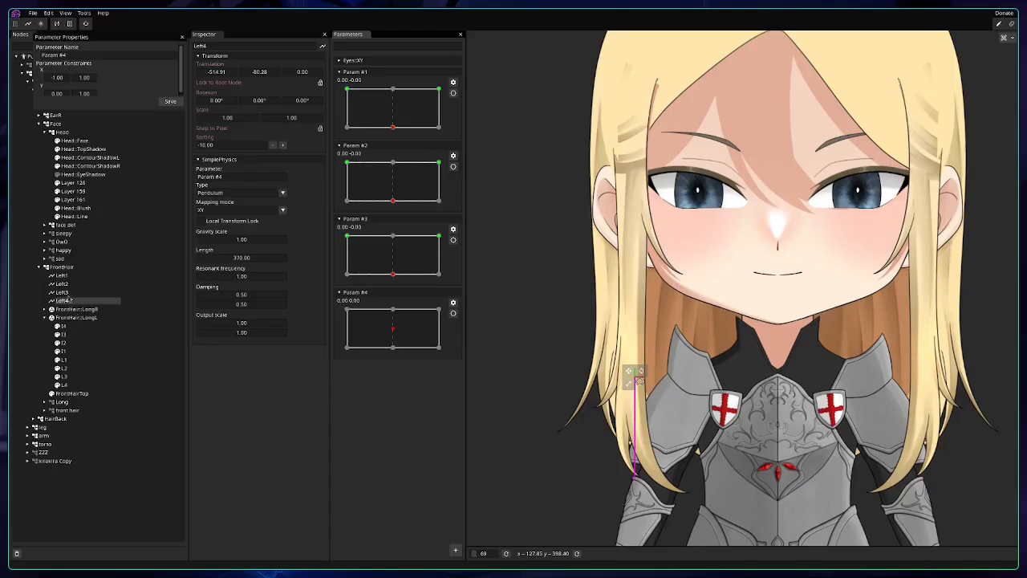
# Select Left1 through Left4 and move them together near the left hair strand to test how the chained pendulums swing.
pyautogui.keyDown('shift'); pyautogui.click(61, 276); pyautogui.keyUp('shift')
pyautogui.moveTo(574, 199); pyautogui.dragTo(581, 237)
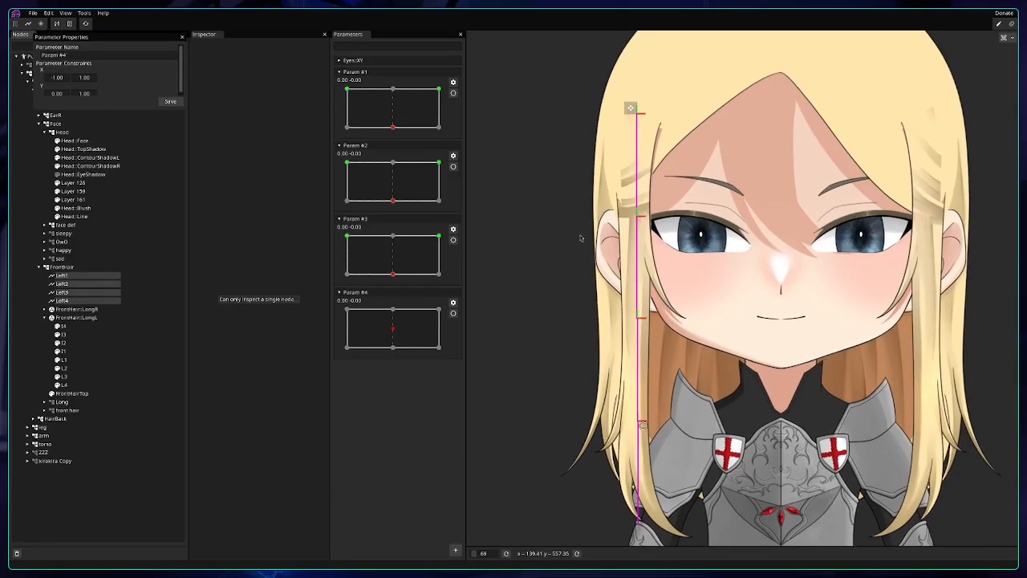
pyautogui.moveTo(633, 111); pyautogui.dragTo(612, 105)
# Set the gravity scale to 4 for the Left1 pendulum and to 3 for Left2.
pyautogui.click(70, 278)
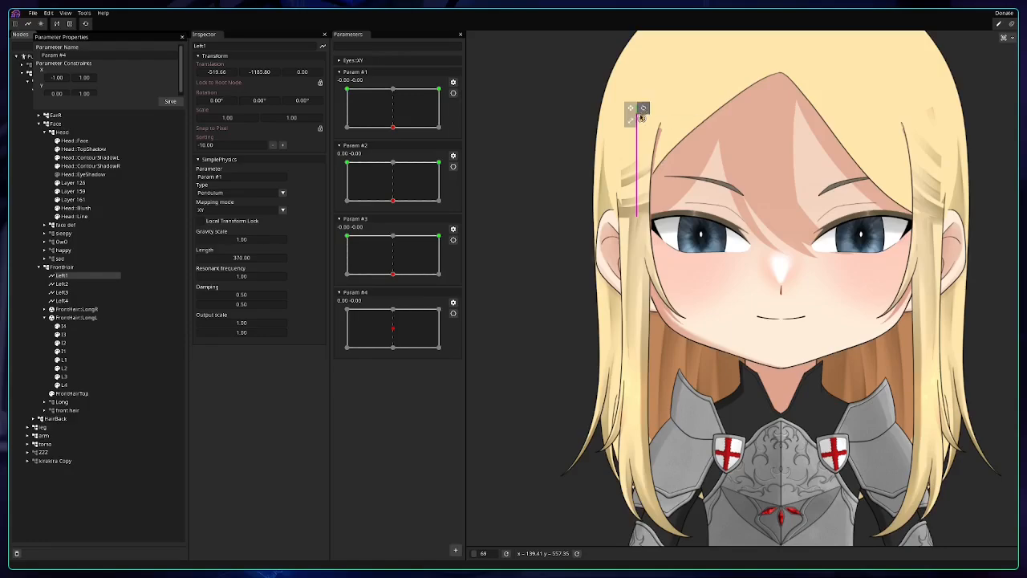
pyautogui.doubleClick(238, 239)
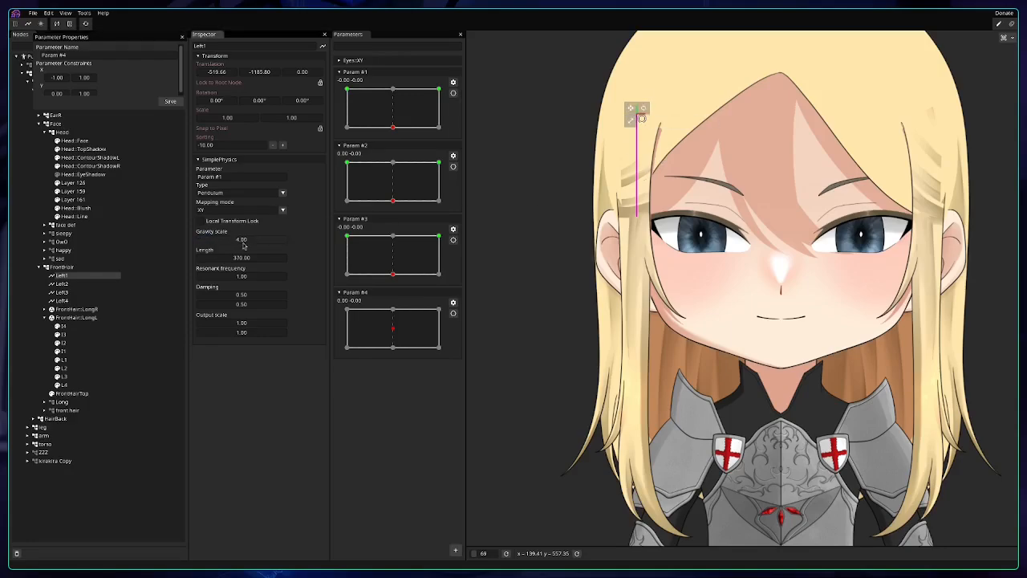
pyautogui.click(62, 283)
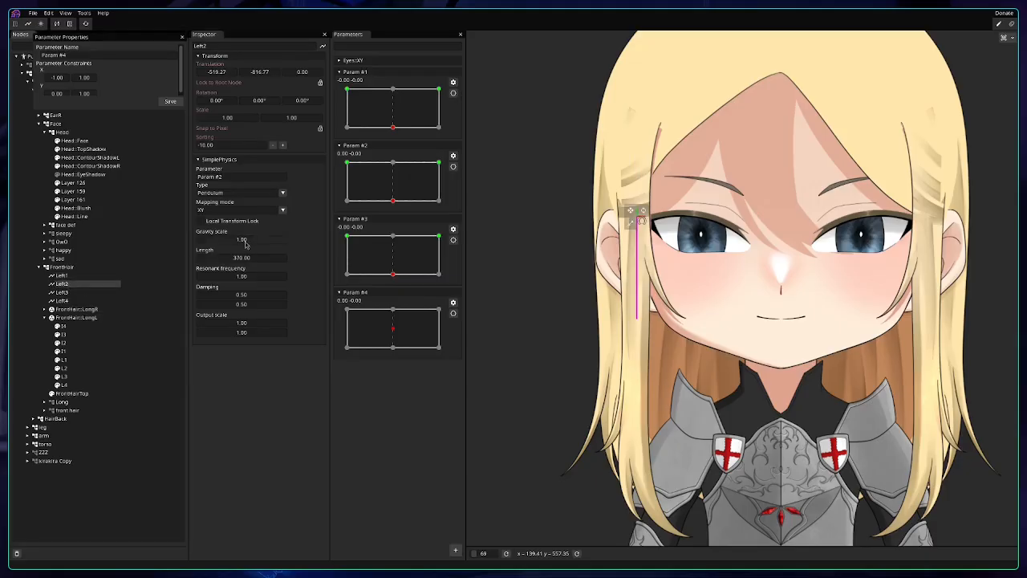
pyautogui.doubleClick(243, 239)
pyautogui.write('3')
pyautogui.press('Return')
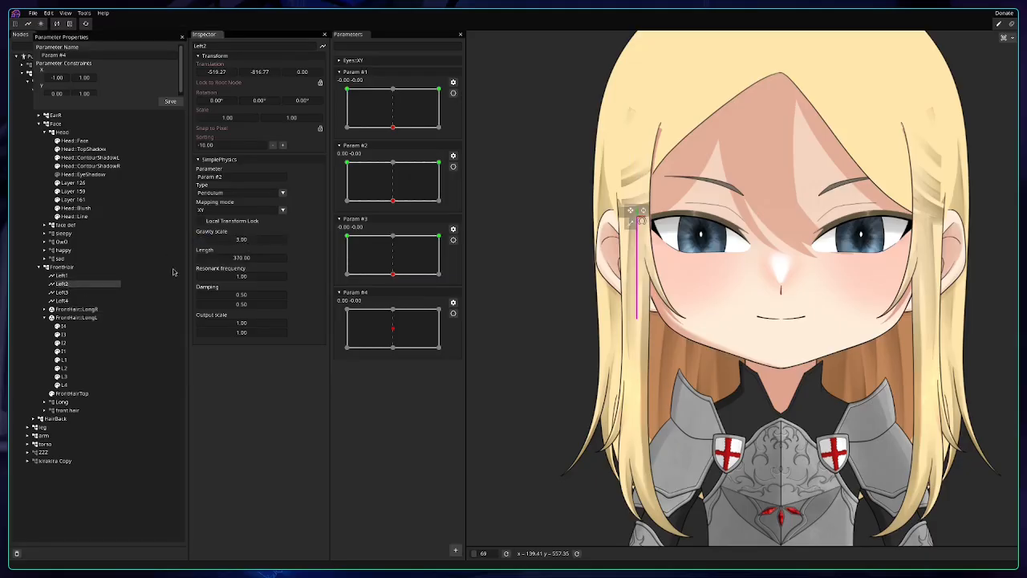
# Set the gravity scale of the Left3 pendulum to 2 and bring the whole upper body back into view.
pyautogui.doubleClick(62, 292)
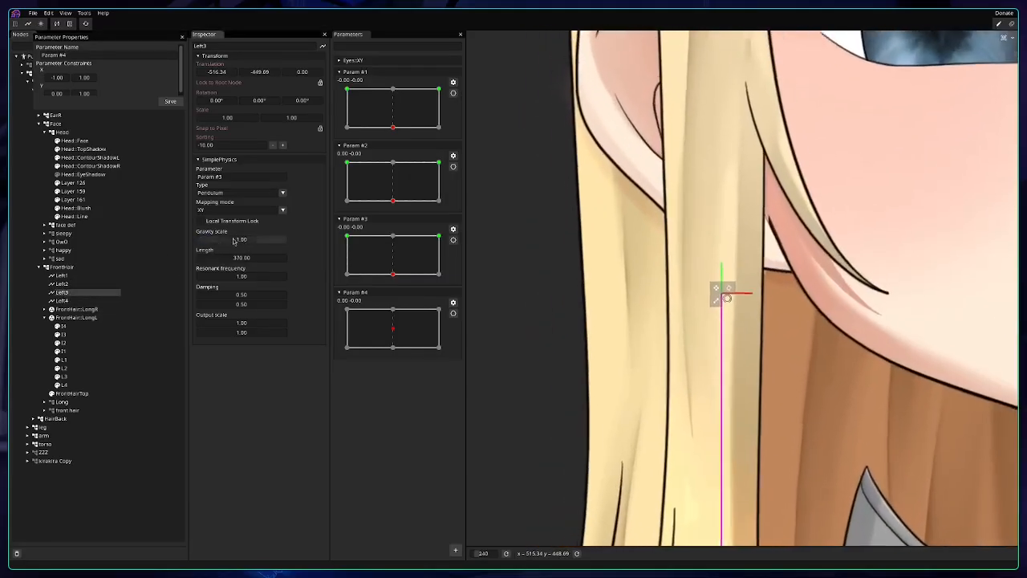
pyautogui.doubleClick(233, 239)
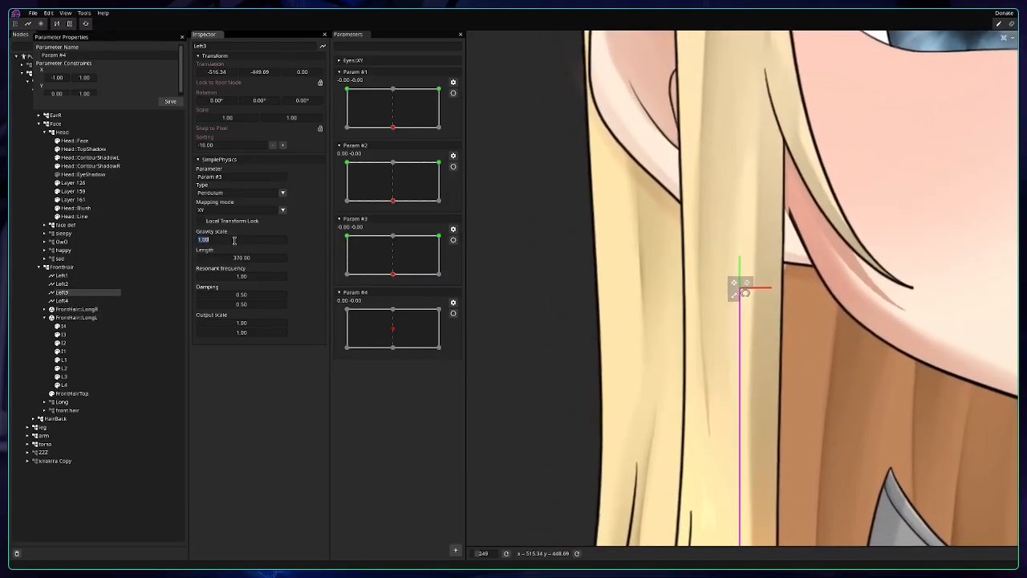
pyautogui.write('2')
pyautogui.press('Return')
pyautogui.scroll(-5, 609, 238)
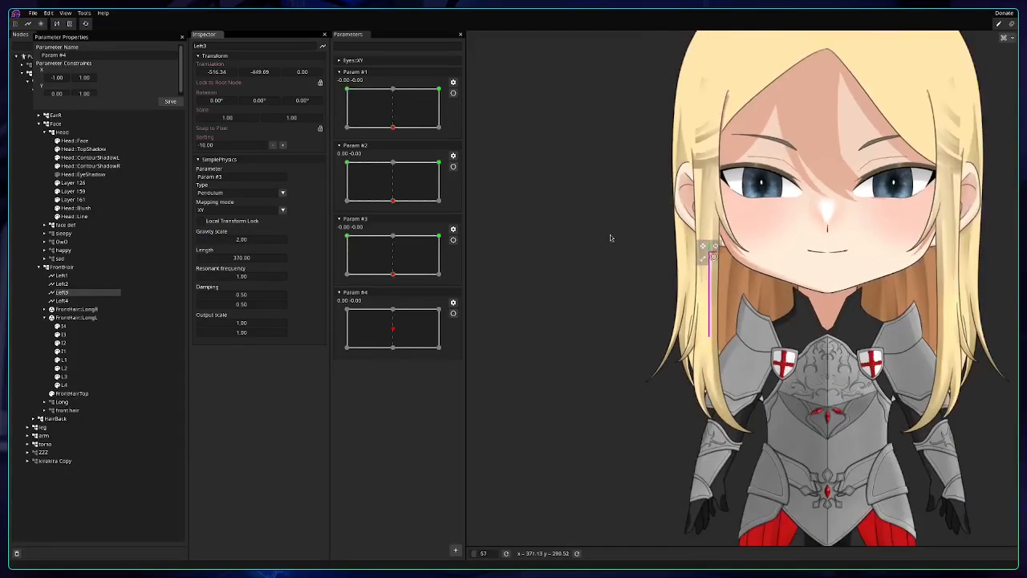
# Move Left1 through Left4 together back and forth beside the face to test their swing, ending on the left hair strand.
pyautogui.click(70, 275)
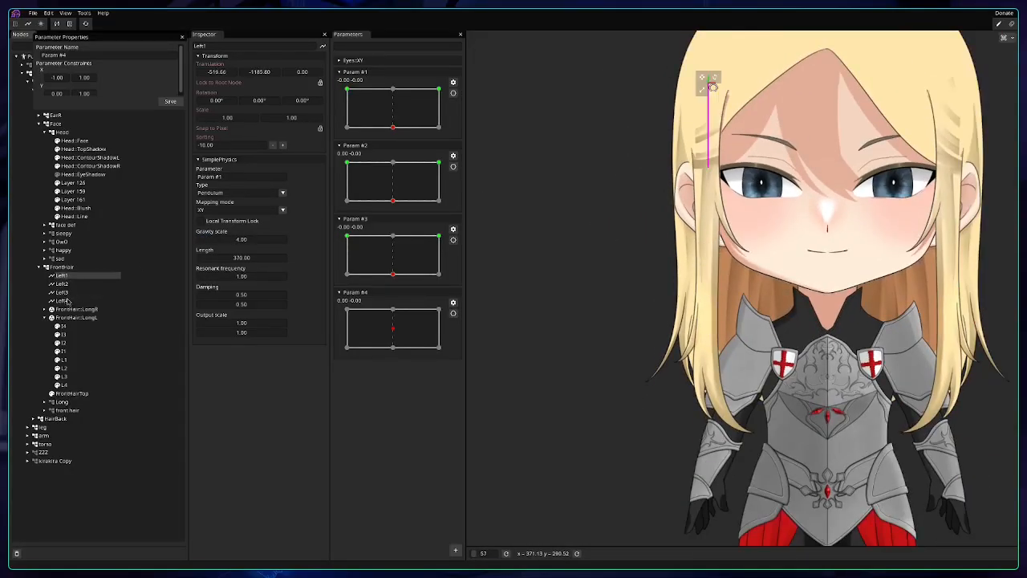
pyautogui.keyDown('shift'); pyautogui.click(64, 301); pyautogui.keyUp('shift')
pyautogui.moveTo(698, 80); pyautogui.dragTo(720, 86)
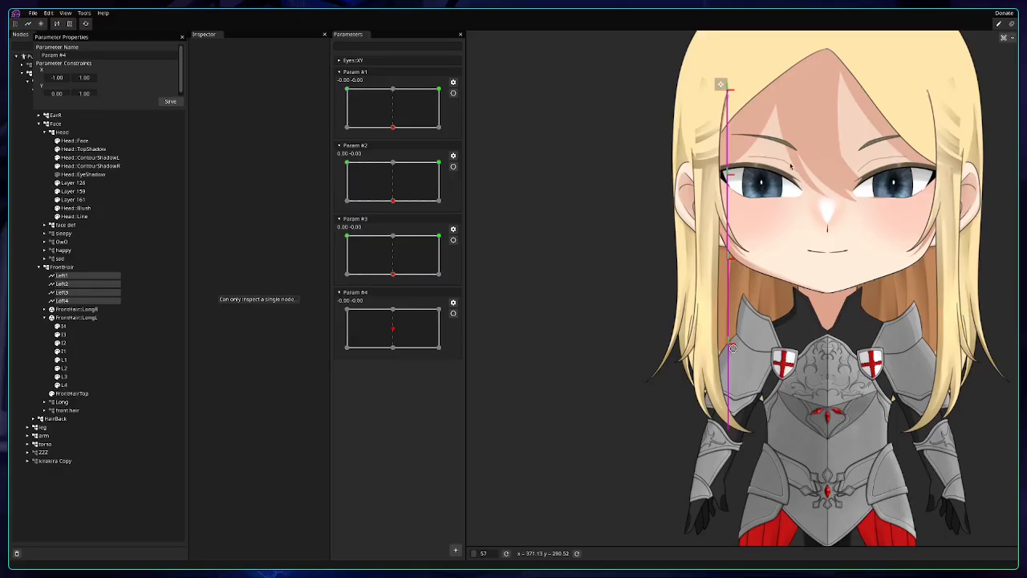
pyautogui.moveTo(730, 86); pyautogui.dragTo(708, 74)
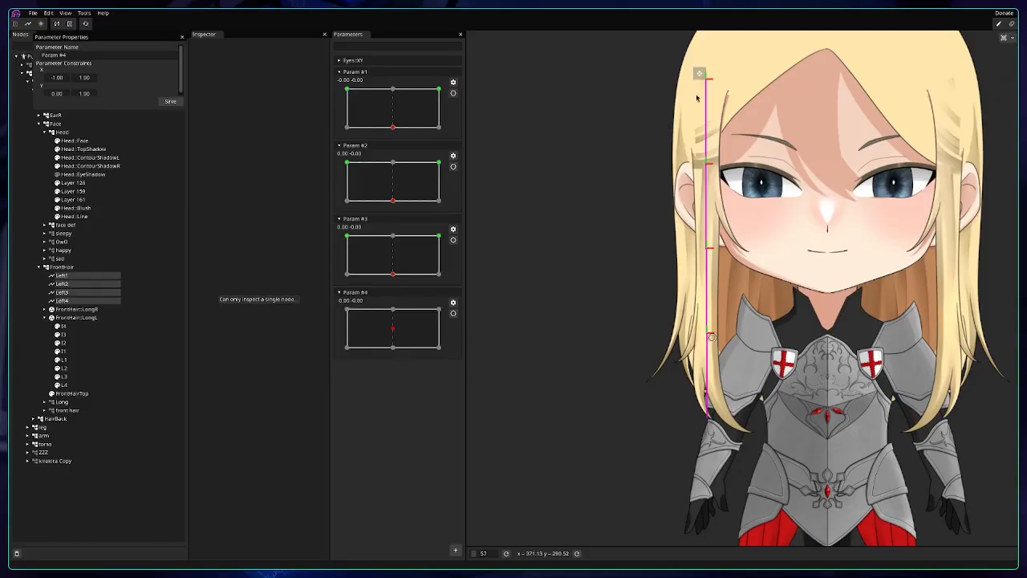
pyautogui.moveTo(700, 74); pyautogui.dragTo(657, 72)
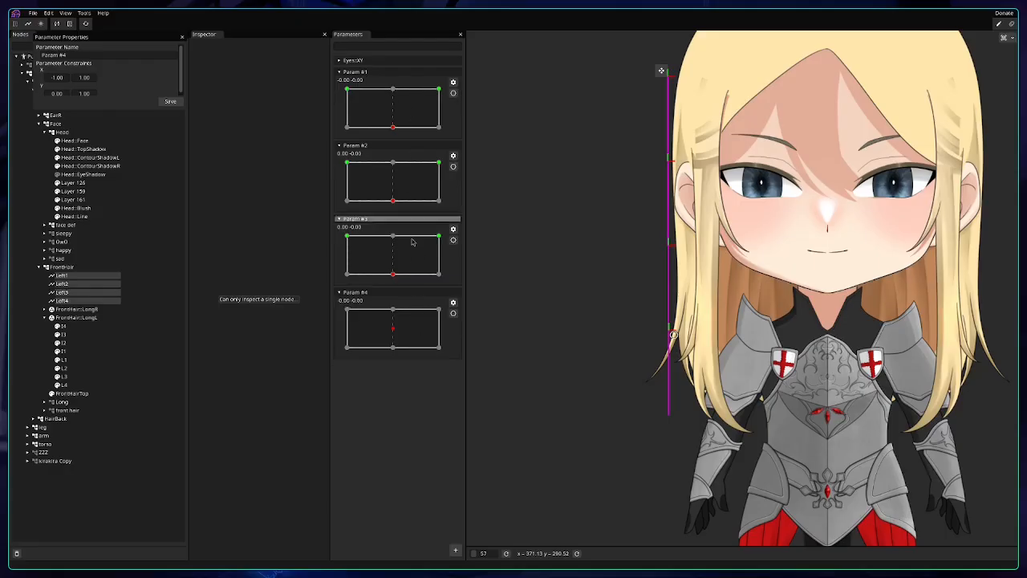
pyautogui.moveTo(662, 72)
pyautogui.mouseDown()
pyautogui.moveTo(729, 83)
pyautogui.moveTo(669, 78)
pyautogui.mouseUp()
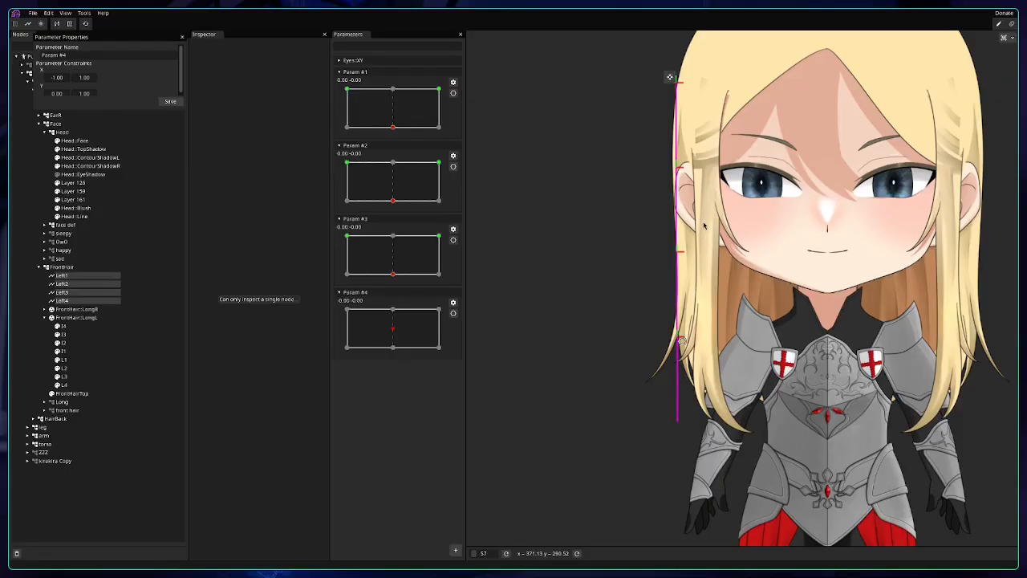
pyautogui.scroll(1, 704, 226)
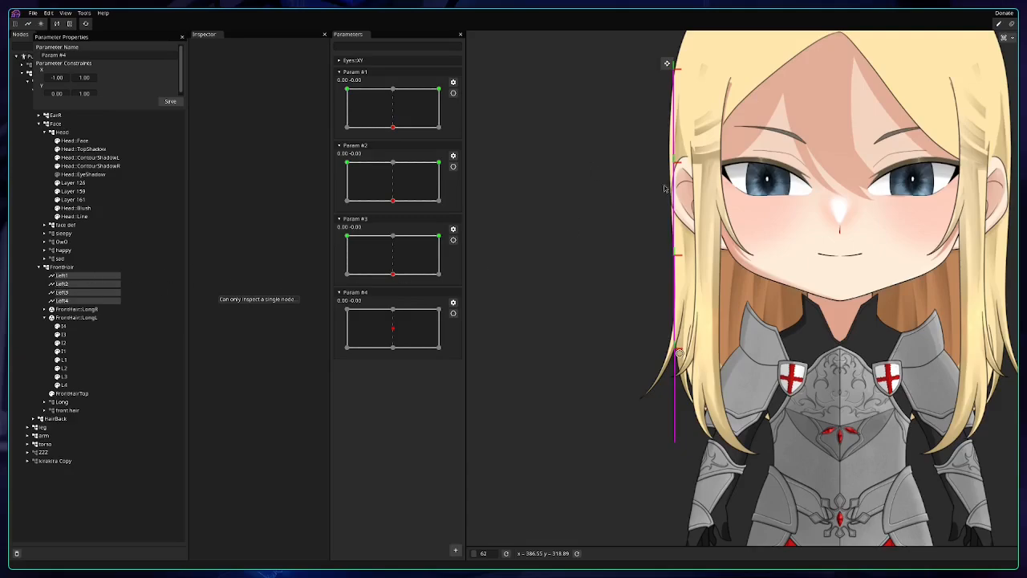
pyautogui.moveTo(800, 123); pyautogui.dragTo(761, 167)
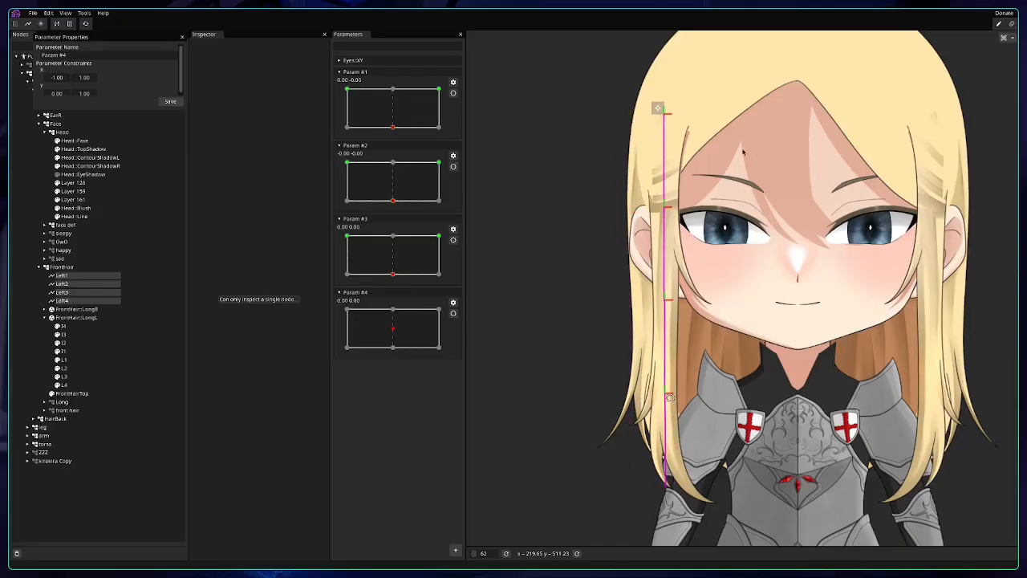
# Select the FrontHair::LongL mesh group to show its mesh, and switch to the blank Krita canvas.
pyautogui.click(83, 277)
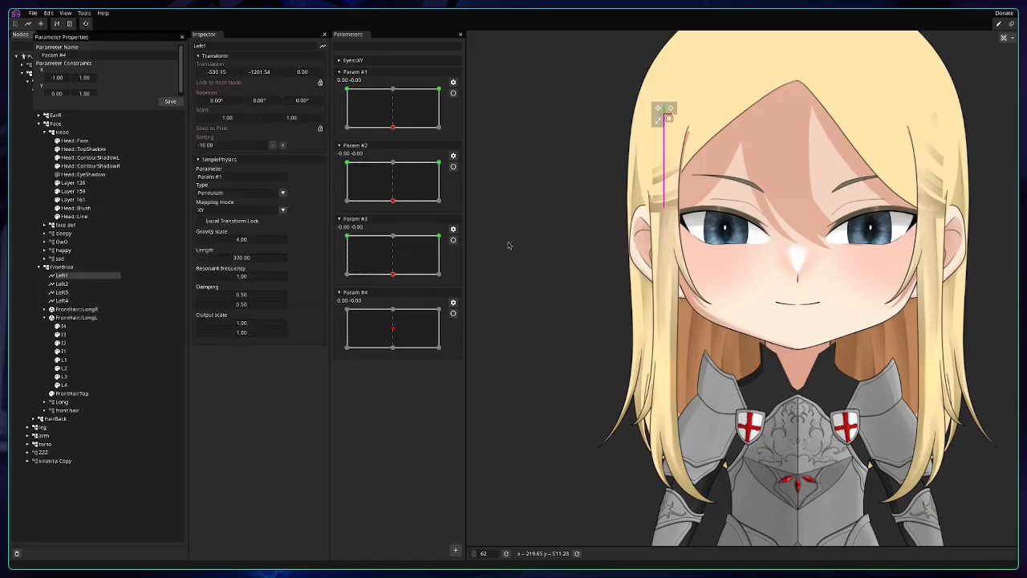
pyautogui.moveTo(760, 170); pyautogui.dragTo(697, 124)
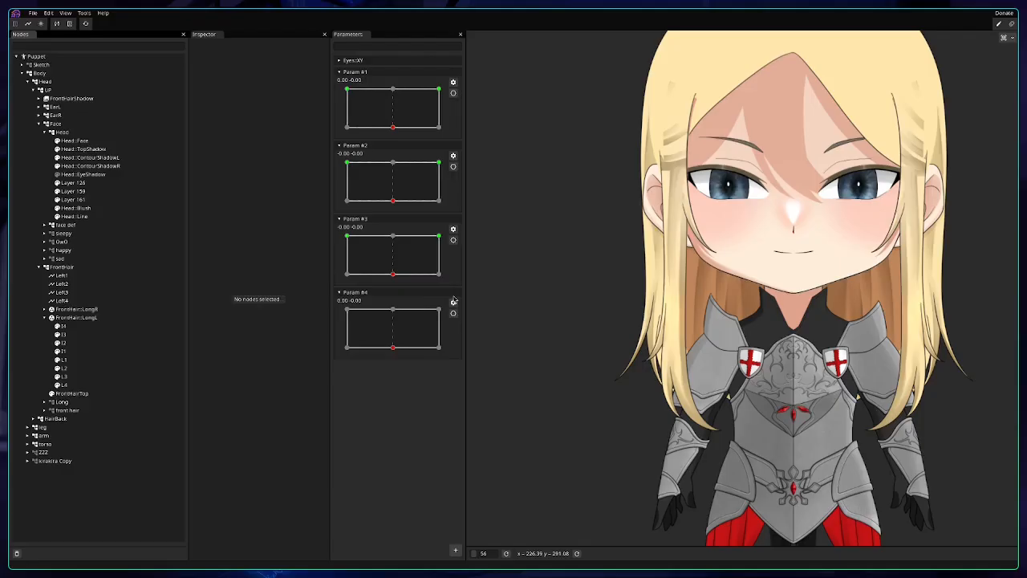
pyautogui.click(84, 318)
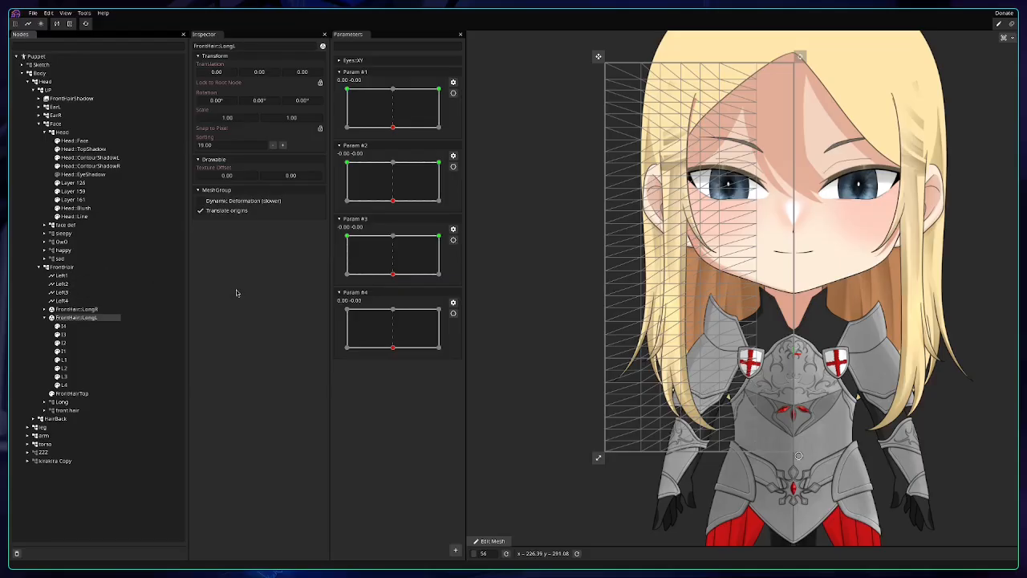
pyautogui.press('super+2')
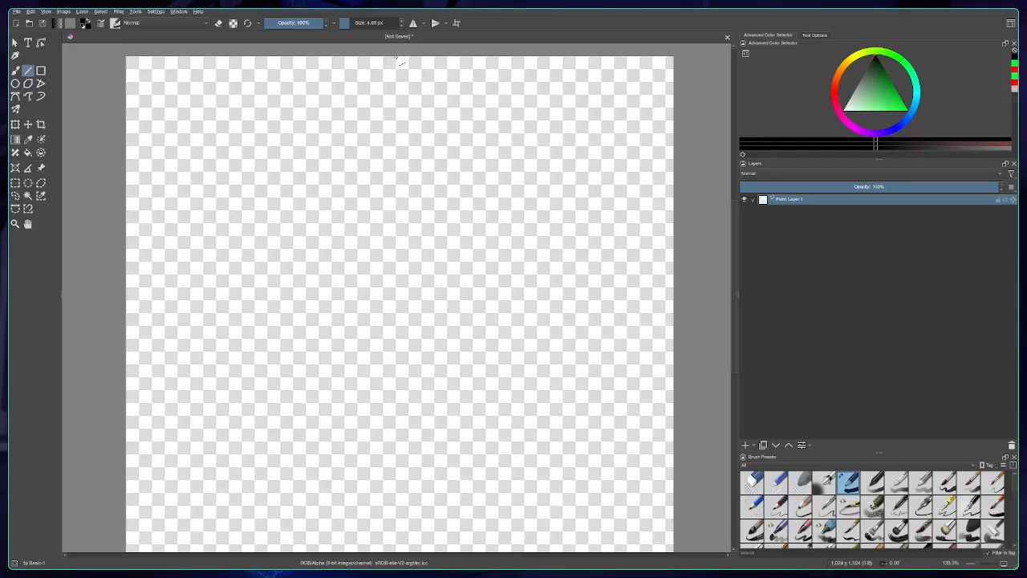
# Draw a straight black vertical line about 216 px long down from the canvas's top edge near the centre, redoing slanted attempts.
pyautogui.moveTo(394, 58)
pyautogui.mouseDown()
pyautogui.moveTo(398, 184)
pyautogui.moveTo(399, 160)
pyautogui.moveTo(400, 172)
pyautogui.mouseUp()
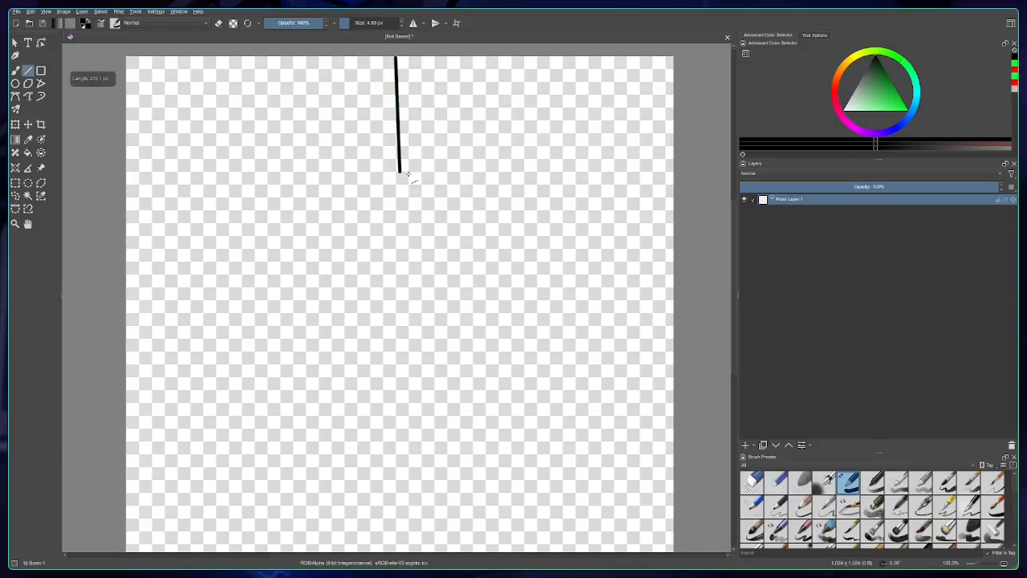
pyautogui.hotkey('ctrl', 'z')
pyautogui.moveTo(395, 59); pyautogui.dragTo(399, 170)
pyautogui.hotkey('ctrl', 'z')
pyautogui.moveTo(395, 58); pyautogui.dragTo(394, 172)
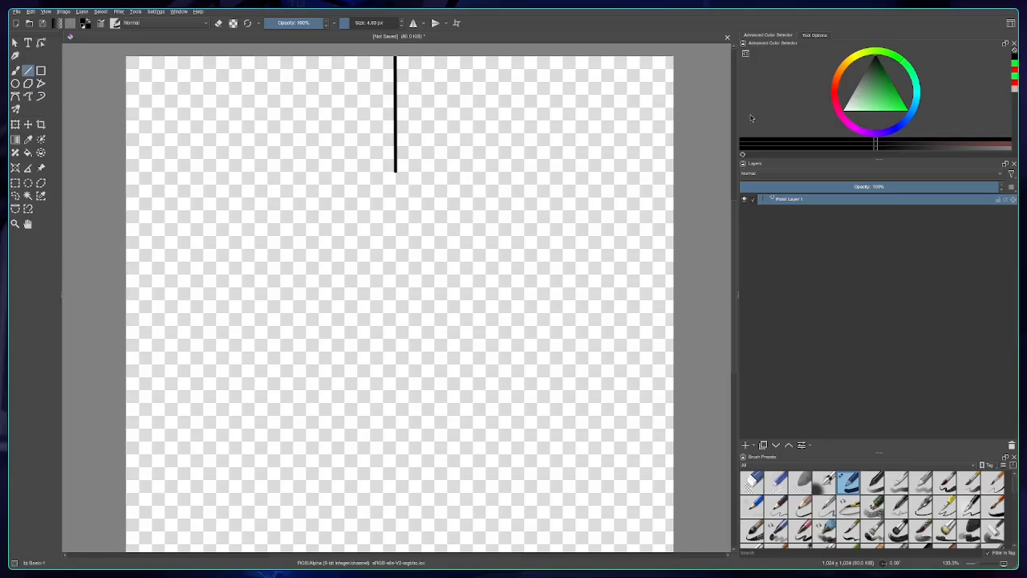
# Extend the black line downward with a red segment and another black segment, each about 216 px long.
pyautogui.click(836, 93)
pyautogui.click(907, 110)
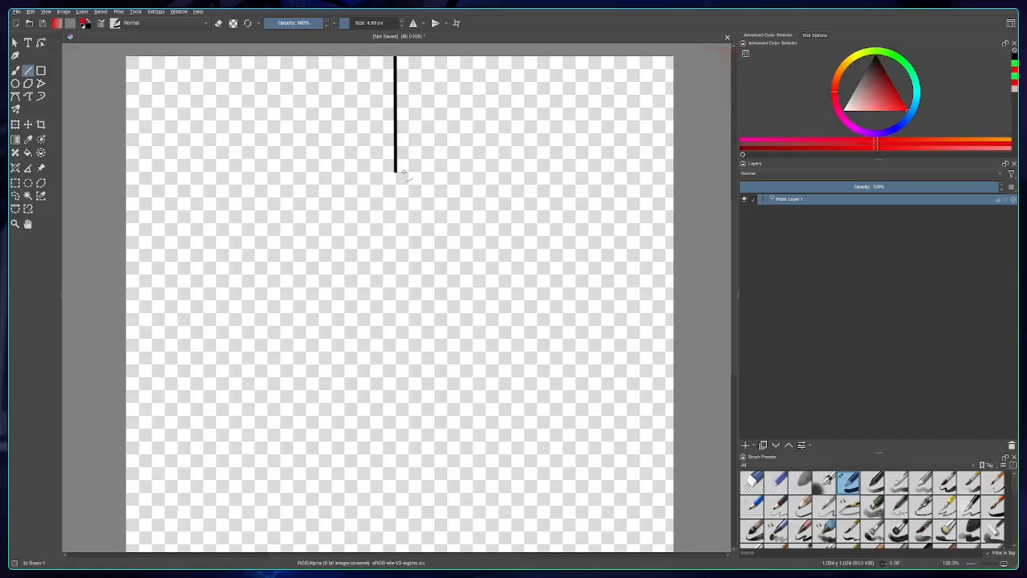
pyautogui.moveTo(394, 171)
pyautogui.mouseDown()
pyautogui.moveTo(393, 321)
pyautogui.moveTo(395, 289)
pyautogui.mouseUp()
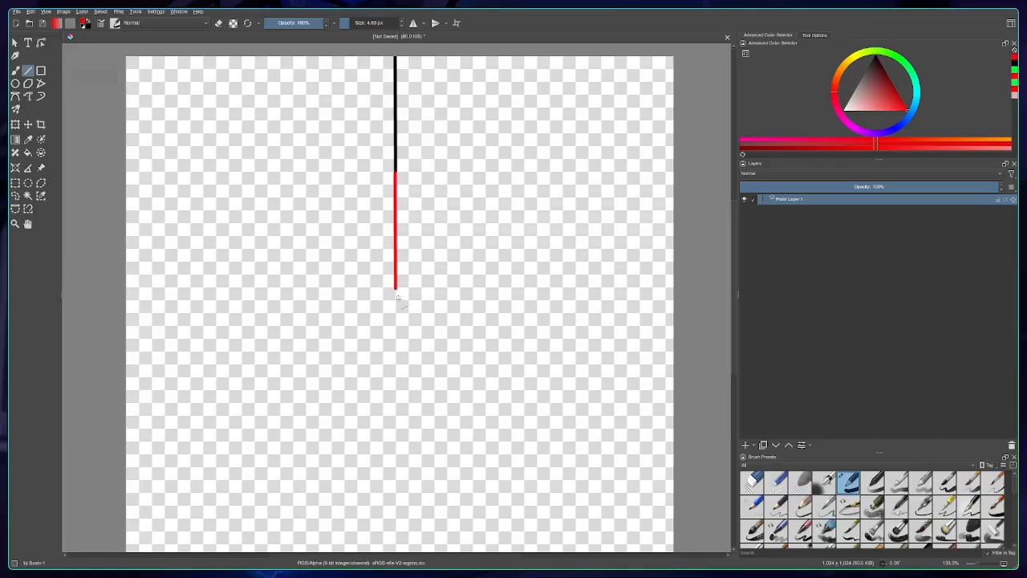
pyautogui.click(876, 56)
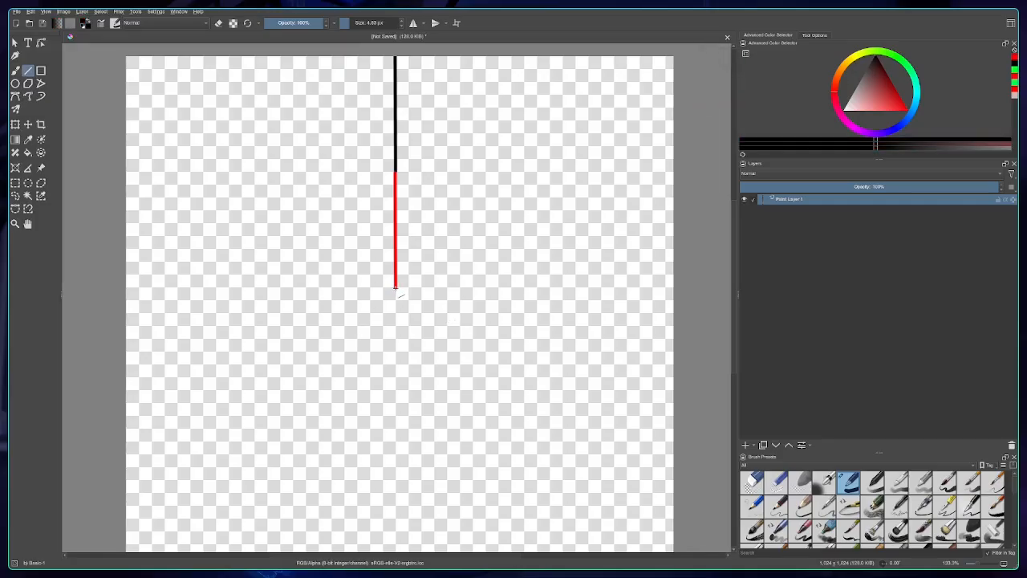
pyautogui.moveTo(395, 289)
pyautogui.mouseDown()
pyautogui.moveTo(402, 430)
pyautogui.moveTo(427, 411)
pyautogui.moveTo(398, 420)
pyautogui.moveTo(400, 409)
pyautogui.mouseUp()
pyautogui.moveTo(399, 408); pyautogui.dragTo(394, 405)
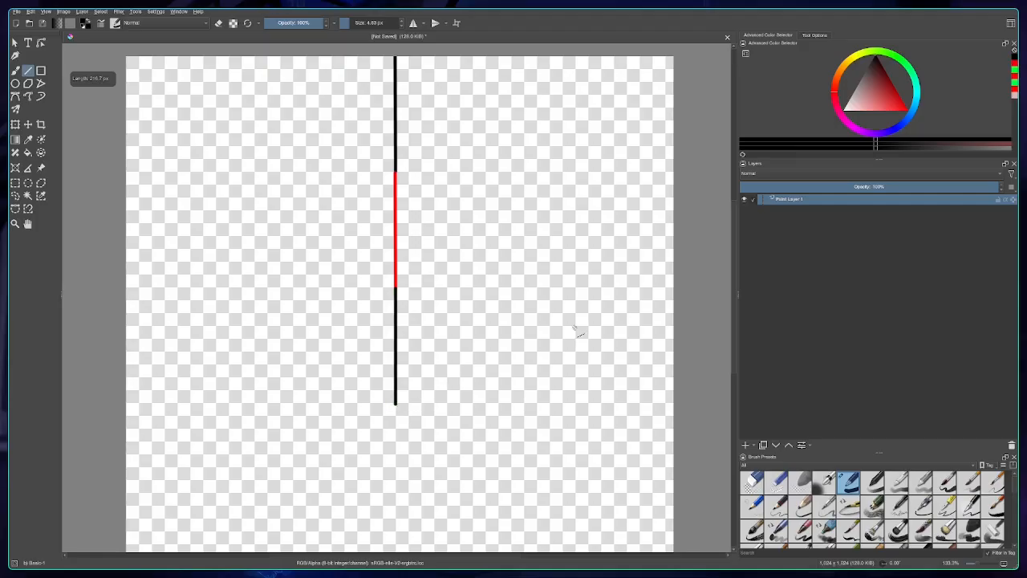
# Try to add a fourth, red segment below the line, and undo all the drawn segments.
pyautogui.moveTo(873, 105); pyautogui.dragTo(908, 109)
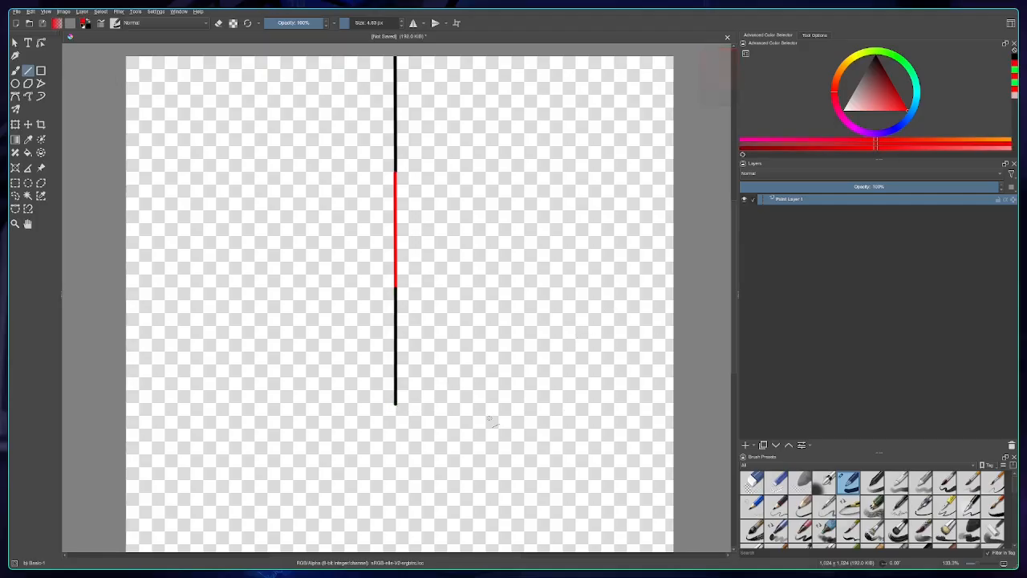
pyautogui.moveTo(395, 404)
pyautogui.mouseDown()
pyautogui.moveTo(395, 531)
pyautogui.moveTo(399, 521)
pyautogui.mouseUp()
pyautogui.hotkey('ctrl', 'z')
pyautogui.rightClick(468, 423)
pyautogui.click(622, 322)
pyautogui.hotkey('ctrl', 'z')
pyautogui.hotkey('ctrl', 'z')
pyautogui.hotkey('ctrl', 'z')
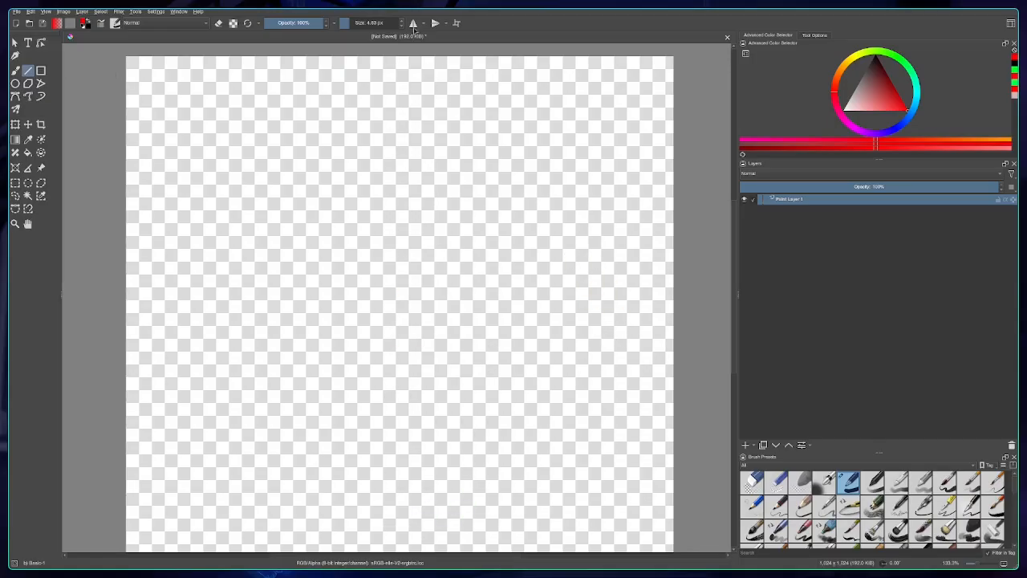
# Turn on horizontal mirroring to locate the canvas's vertical centre line, and turn it off again.
pyautogui.click(414, 26)
pyautogui.rightClick(528, 133)
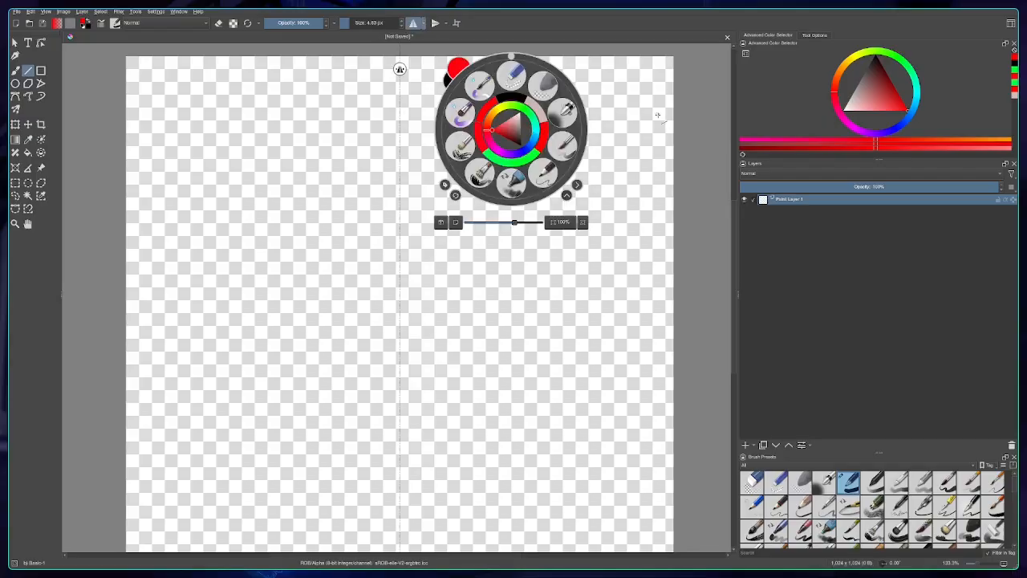
pyautogui.click(683, 119)
pyautogui.moveTo(503, 126); pyautogui.dragTo(513, 129)
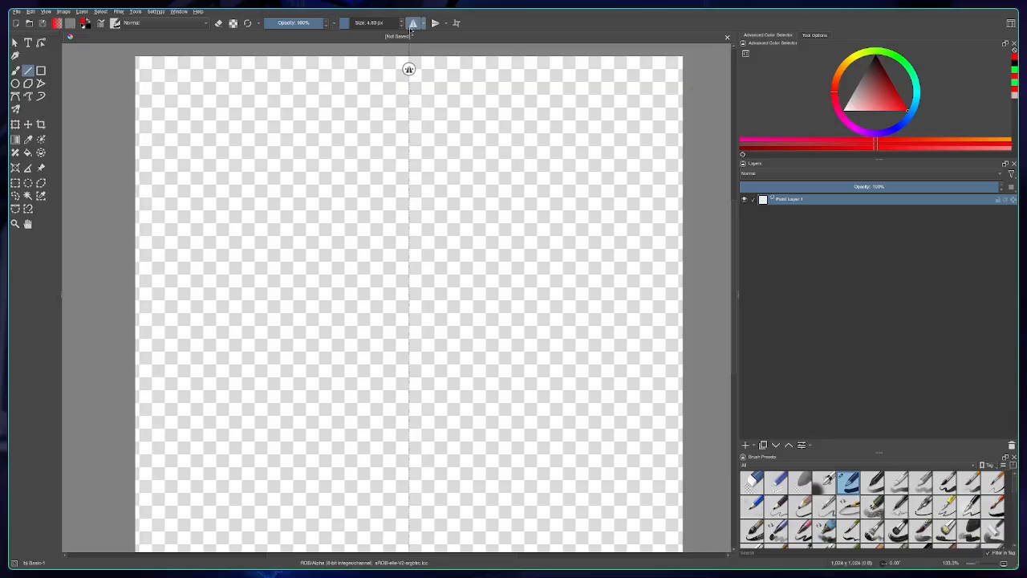
pyautogui.click(413, 23)
# Draw a black vertical segment about a fifth of the canvas height down from the top centre, and an equally long red one below it.
pyautogui.click(873, 80)
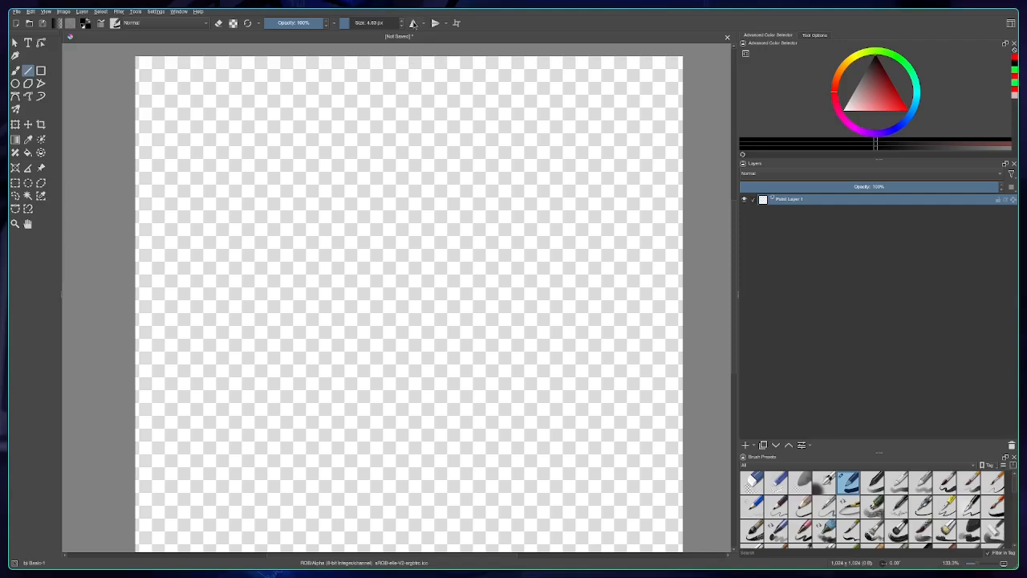
pyautogui.moveTo(409, 56); pyautogui.dragTo(410, 171)
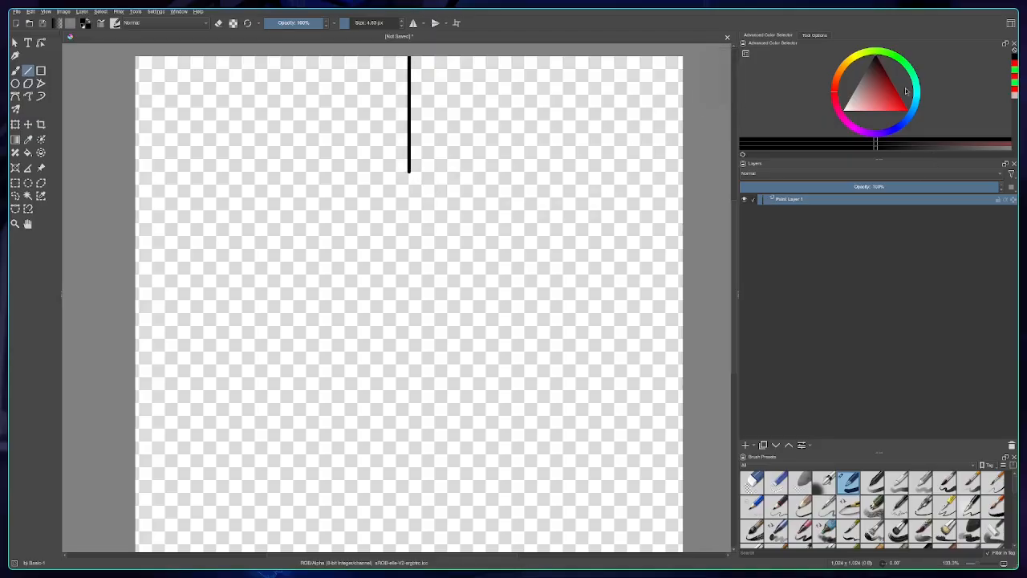
pyautogui.moveTo(906, 91); pyautogui.dragTo(940, 133)
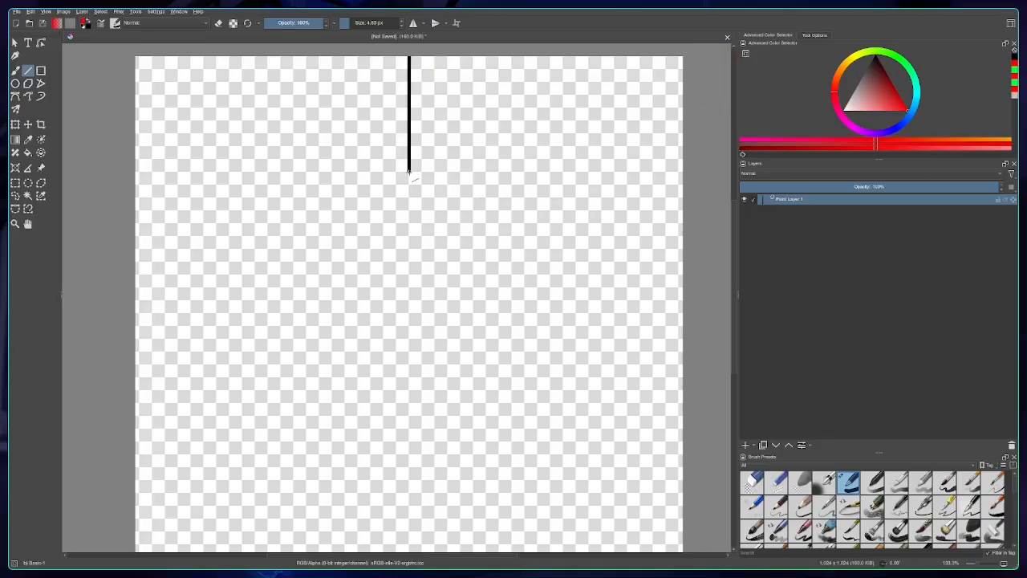
pyautogui.moveTo(409, 172); pyautogui.dragTo(408, 287)
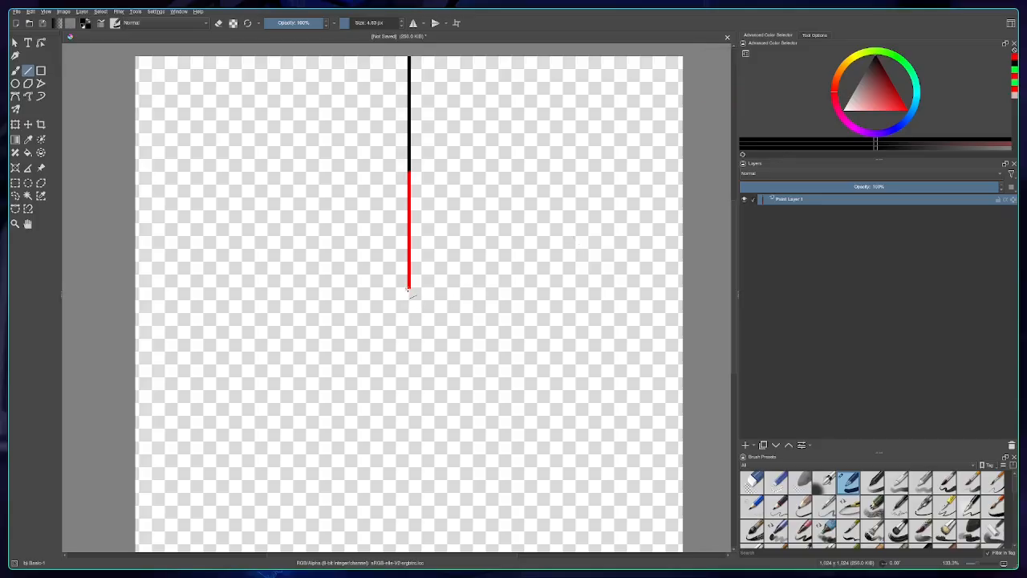
# Extend the vertical chain downward with a black third segment and a red fourth segment, each as long as the ones above.
pyautogui.moveTo(408, 288); pyautogui.dragTo(409, 405)
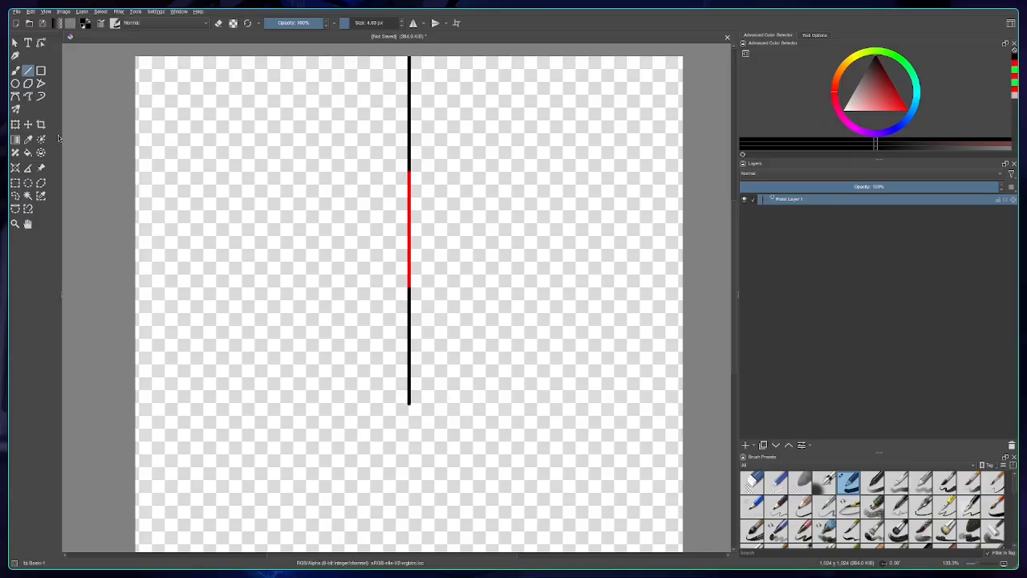
pyautogui.click(907, 110)
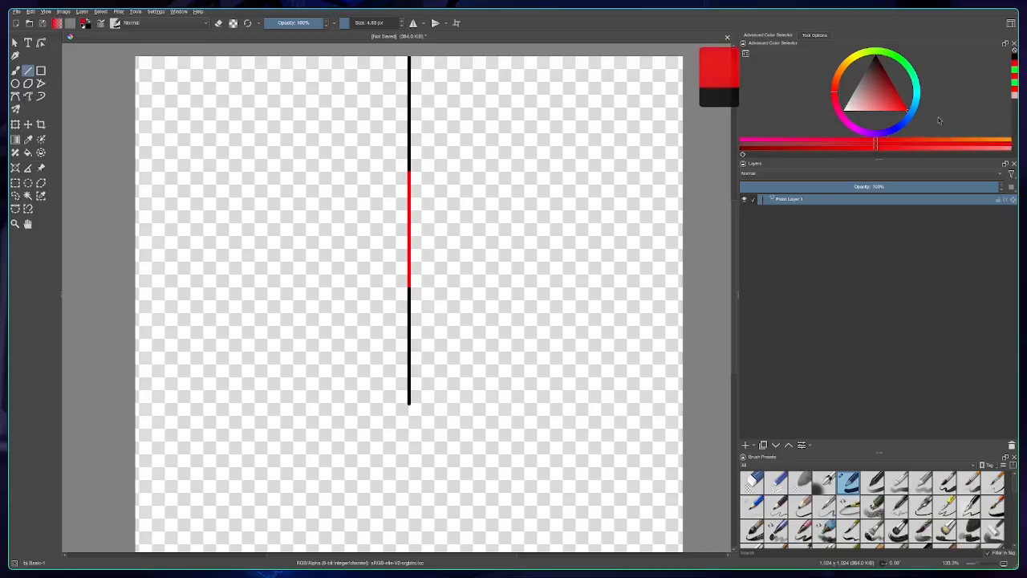
pyautogui.moveTo(409, 404); pyautogui.dragTo(409, 520)
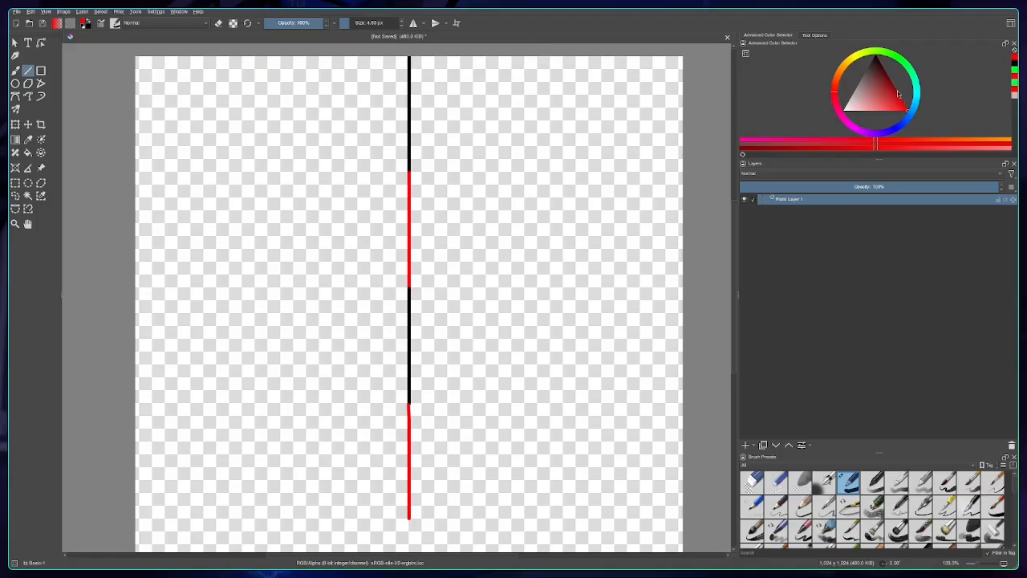
# Draw a green horizontal line across the chain's upper end, reaching one segment length to each side of the vertical line.
pyautogui.click(907, 62)
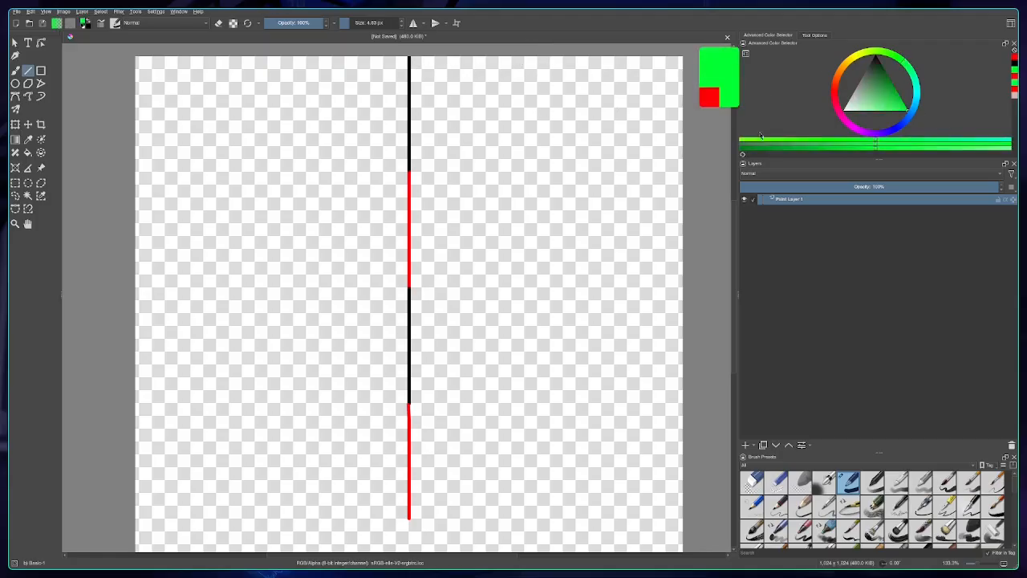
pyautogui.moveTo(410, 59); pyautogui.dragTo(528, 59)
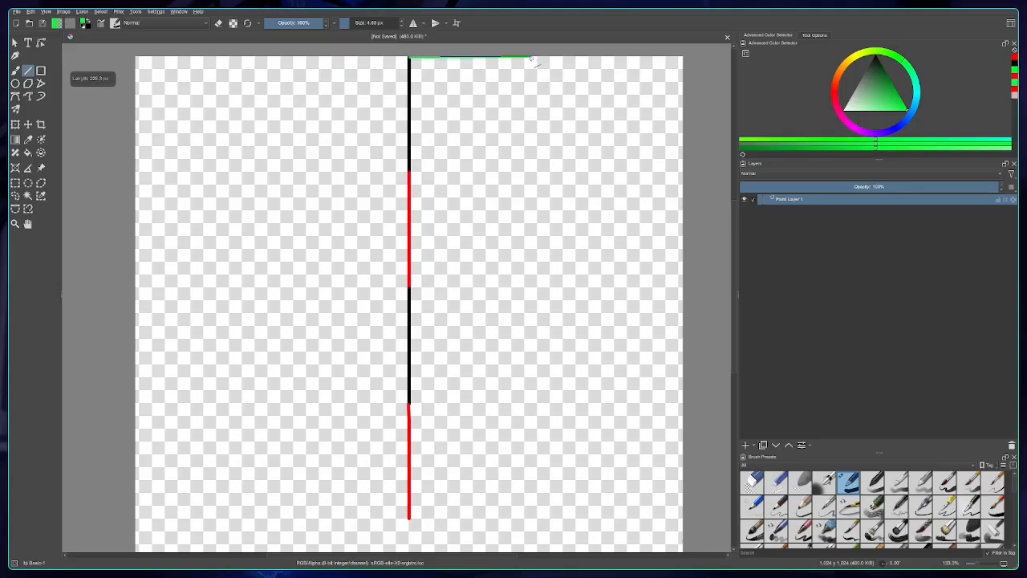
pyautogui.moveTo(524, 58); pyautogui.dragTo(524, 59)
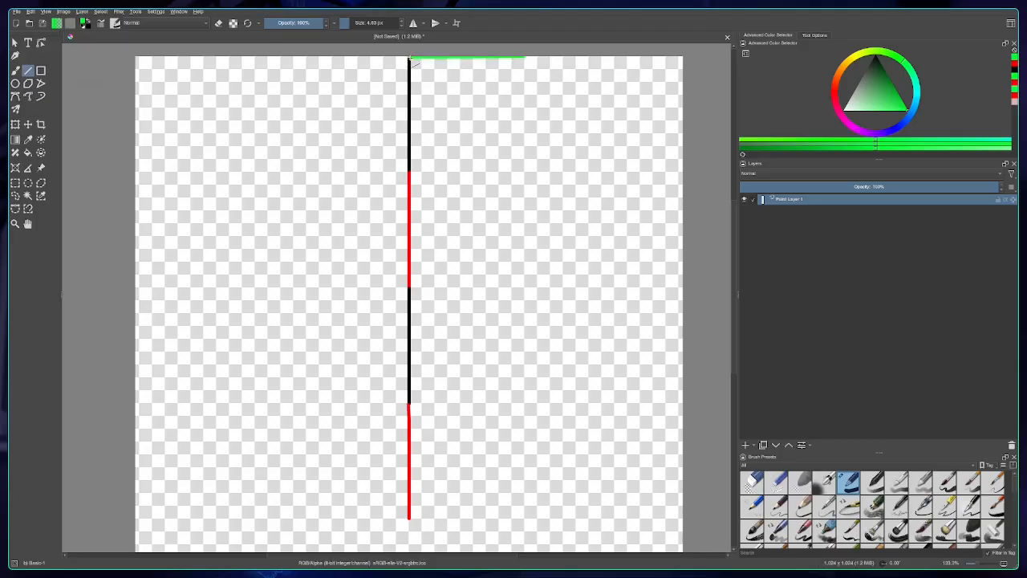
pyautogui.moveTo(409, 58); pyautogui.dragTo(293, 57)
# Draw matching green horizontal lines centred on the three joints between the black and red segments, about 215 px to each side.
pyautogui.moveTo(409, 173); pyautogui.dragTo(527, 172)
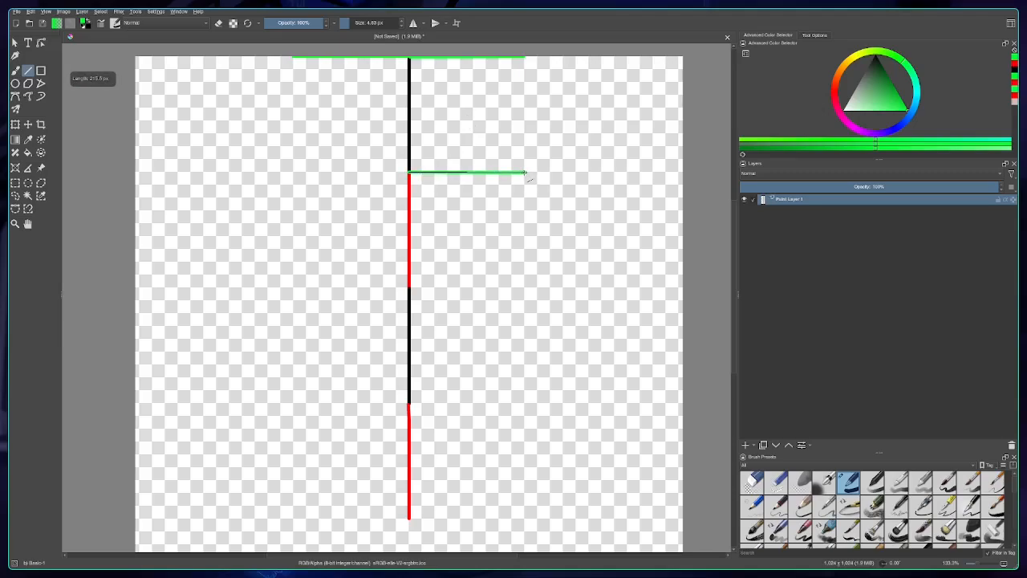
pyautogui.moveTo(526, 173); pyautogui.dragTo(524, 173)
pyautogui.moveTo(410, 172); pyautogui.dragTo(292, 172)
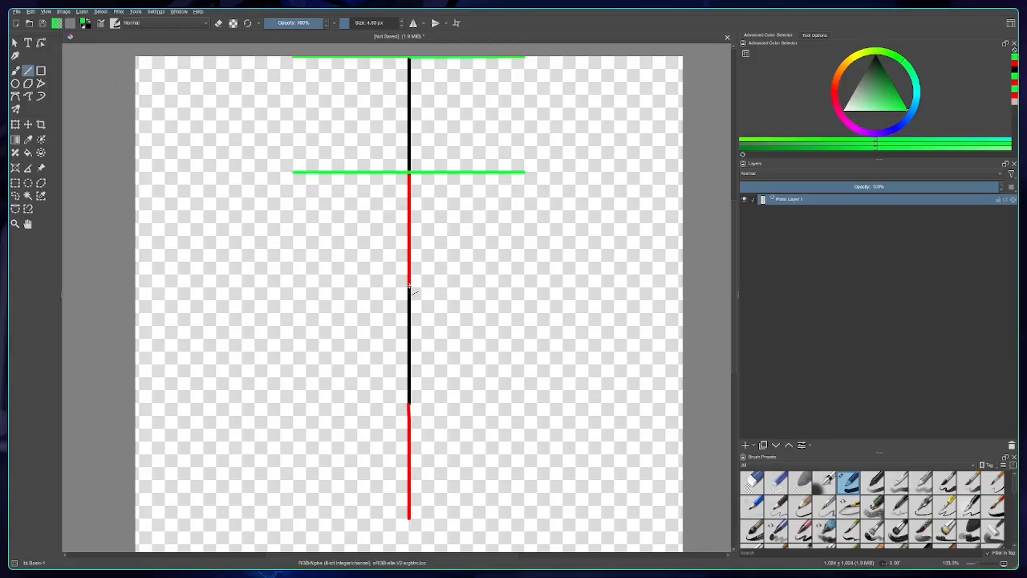
pyautogui.moveTo(409, 287); pyautogui.dragTo(526, 288)
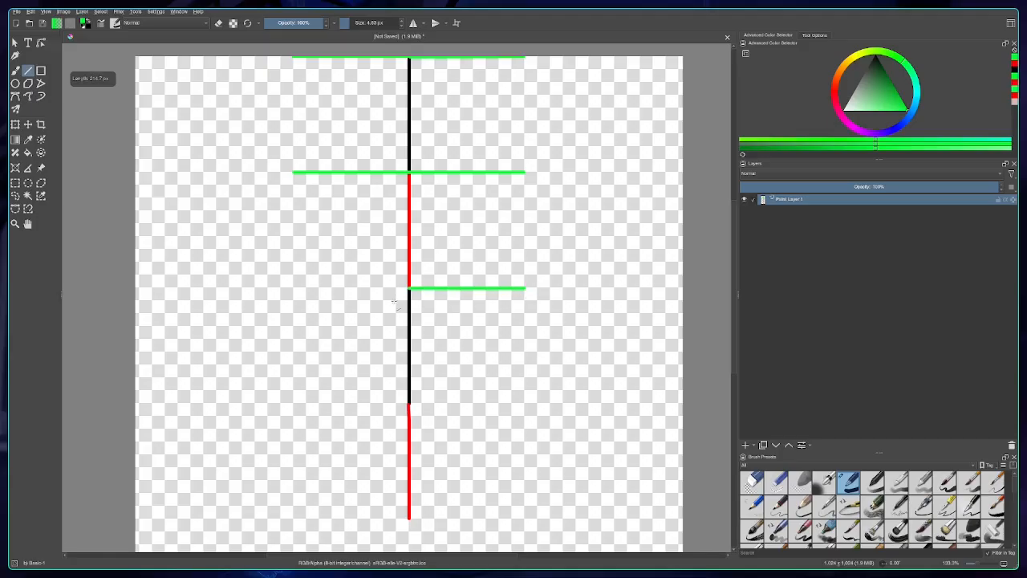
pyautogui.moveTo(409, 289); pyautogui.dragTo(293, 288)
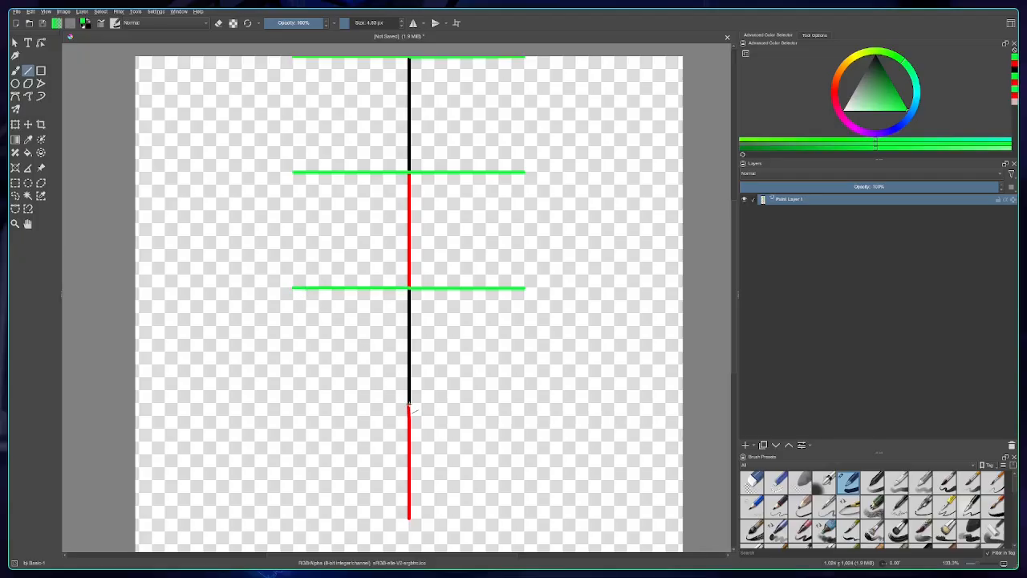
pyautogui.moveTo(409, 404); pyautogui.dragTo(525, 403)
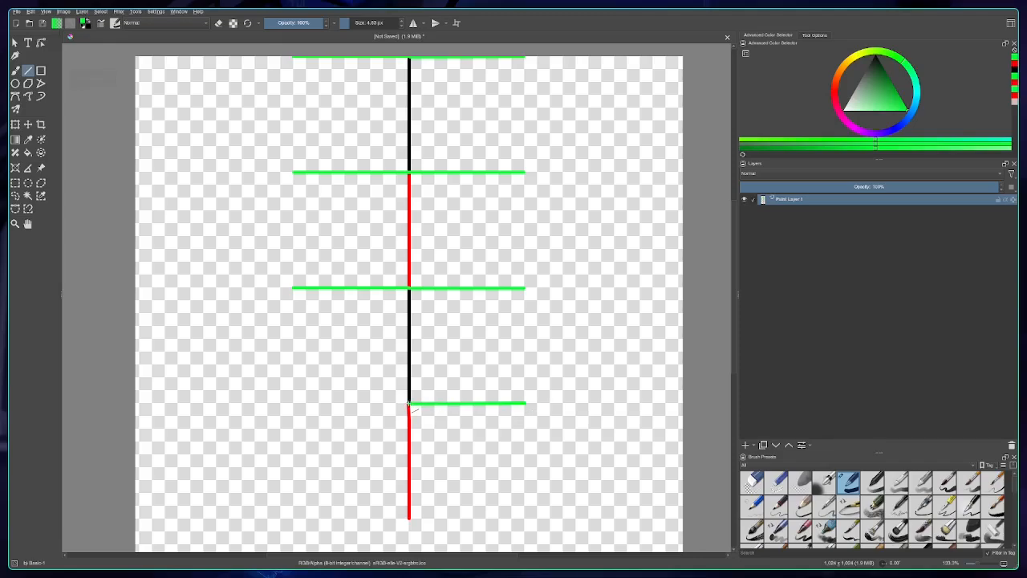
pyautogui.moveTo(409, 405)
pyautogui.mouseDown()
pyautogui.moveTo(281, 404)
pyautogui.moveTo(294, 403)
pyautogui.mouseUp()
# Export the drawing as the PNG image Pendulum.png.
pyautogui.click(16, 12)
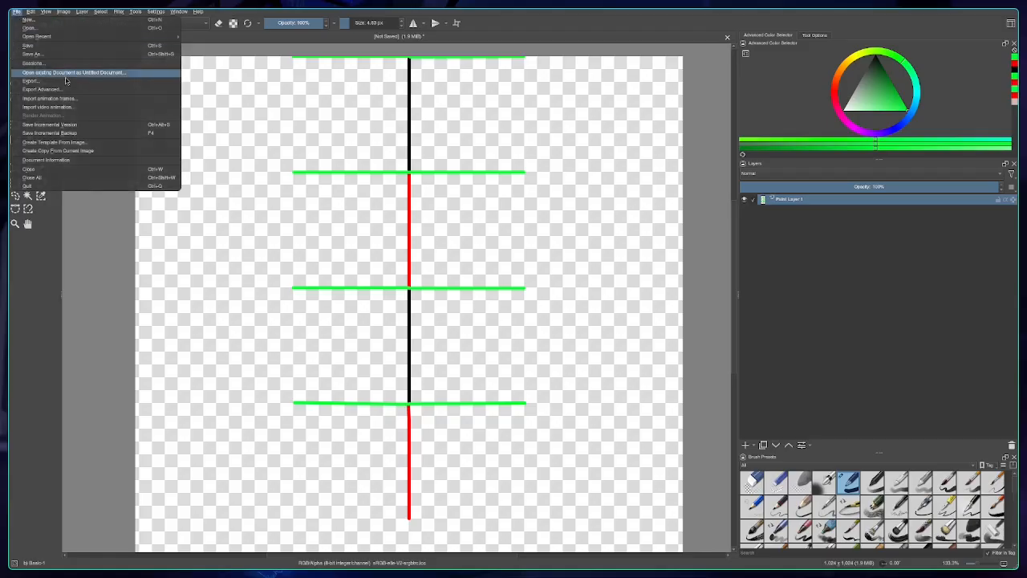
pyautogui.click(70, 82)
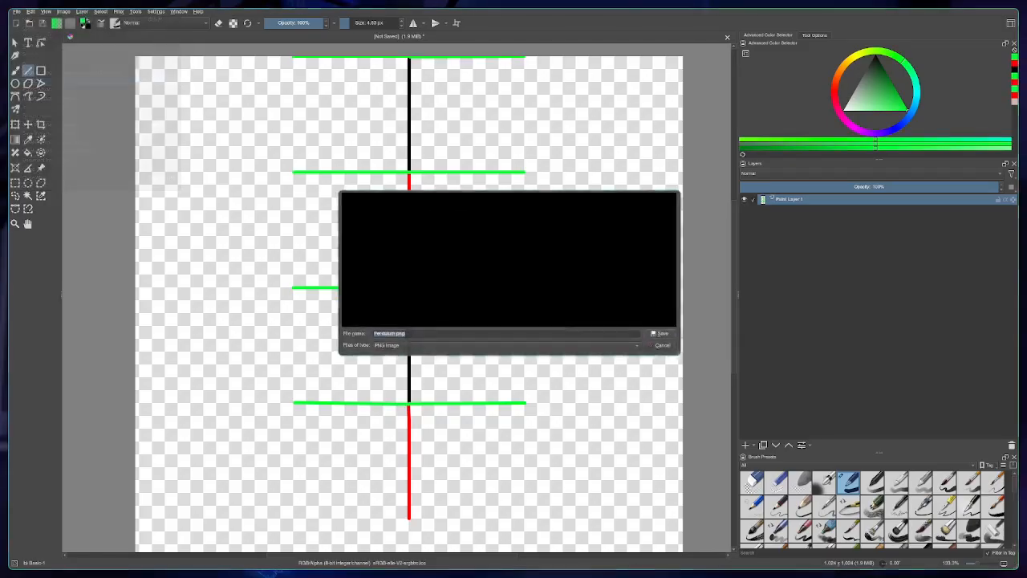
pyautogui.click(656, 333)
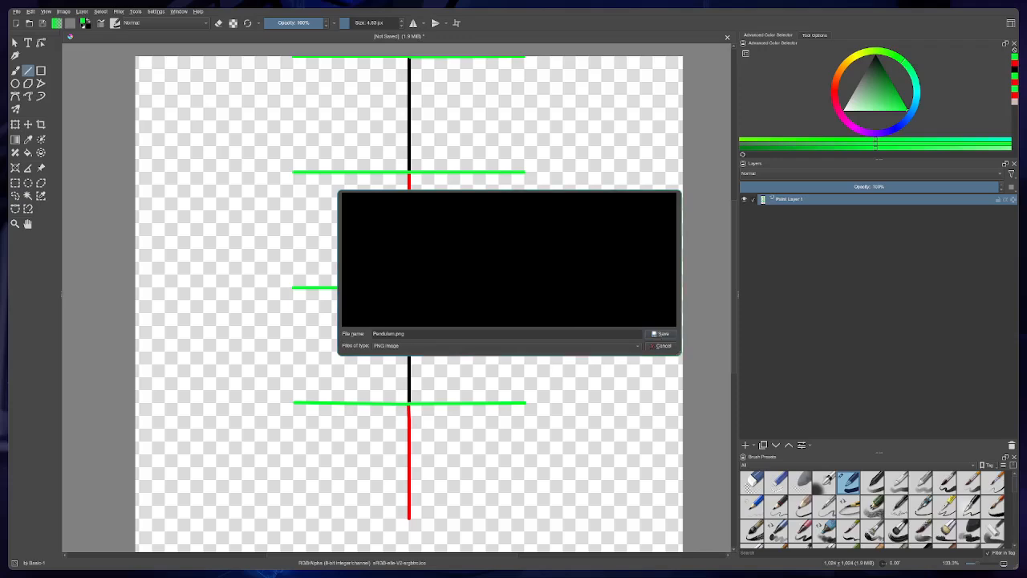
pyautogui.click(550, 342)
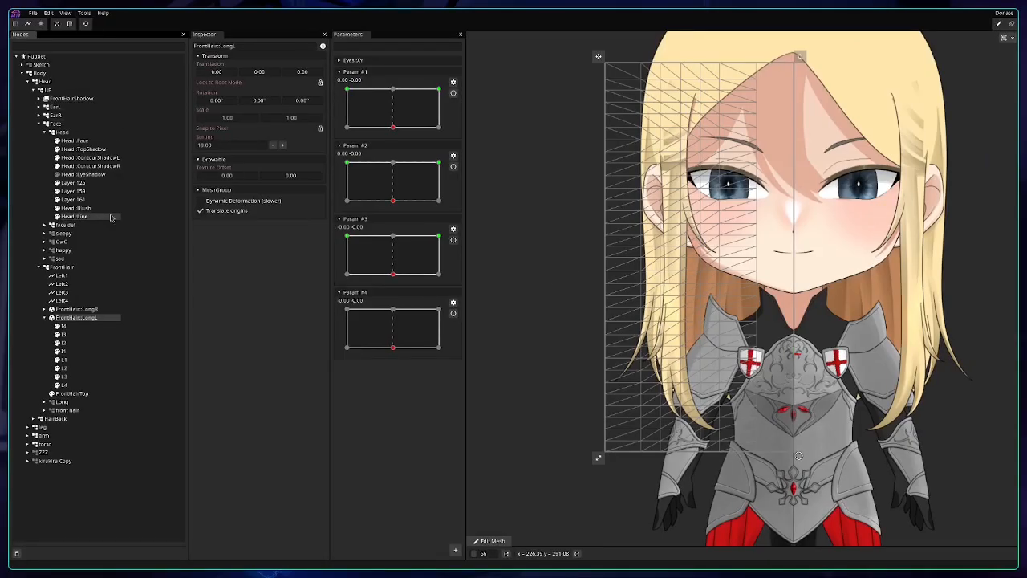
# Switch to Inochi Creator and merge the exported Pendulum.png image file into the puppet project.
pyautogui.click(34, 14)
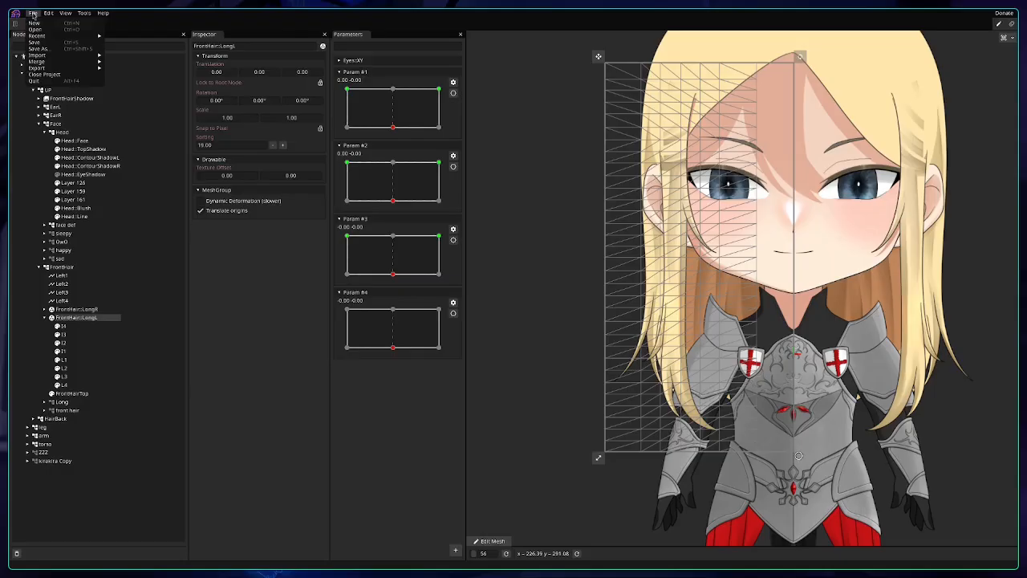
pyautogui.moveTo(79, 62)
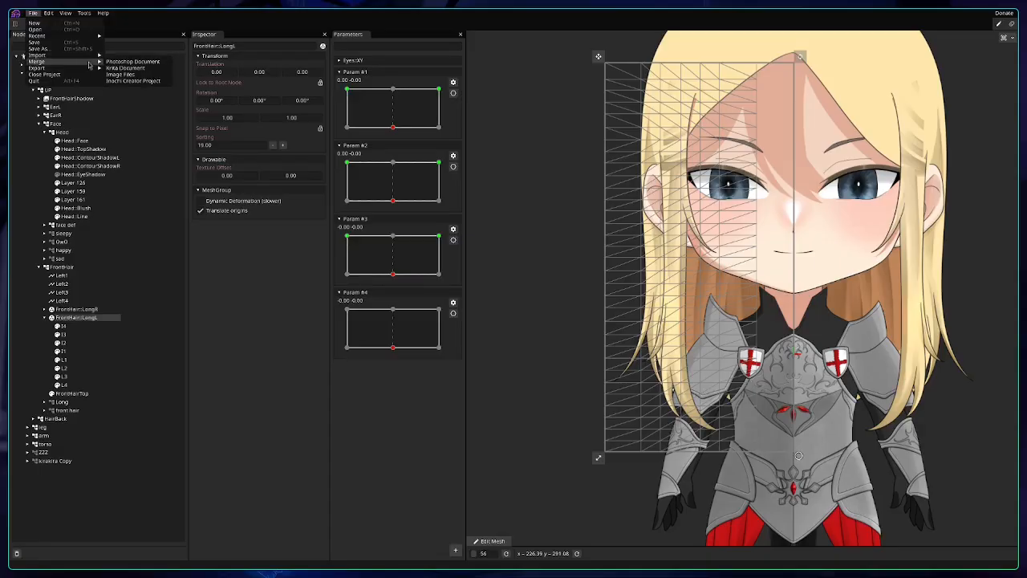
pyautogui.click(121, 74)
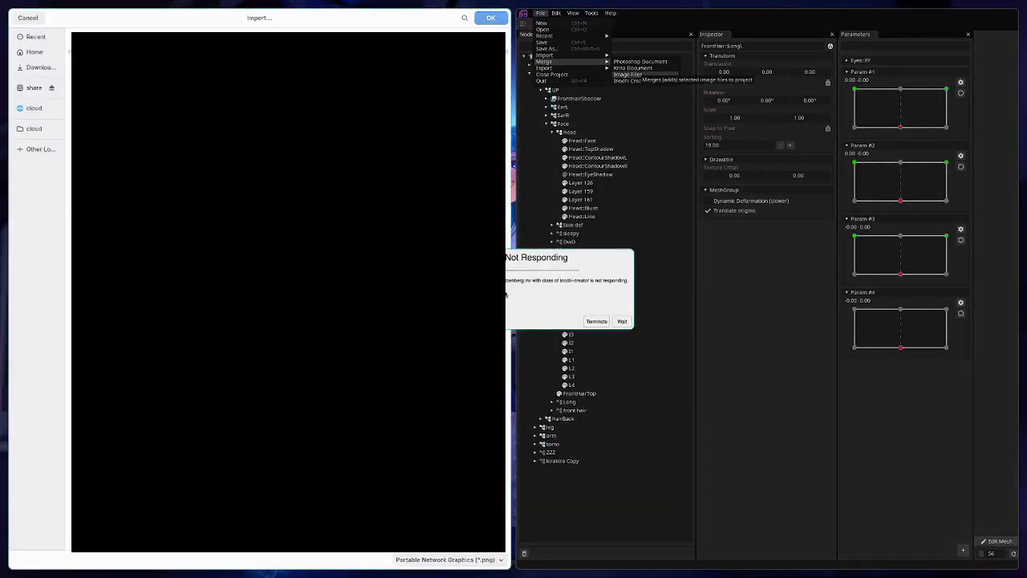
pyautogui.click(620, 321)
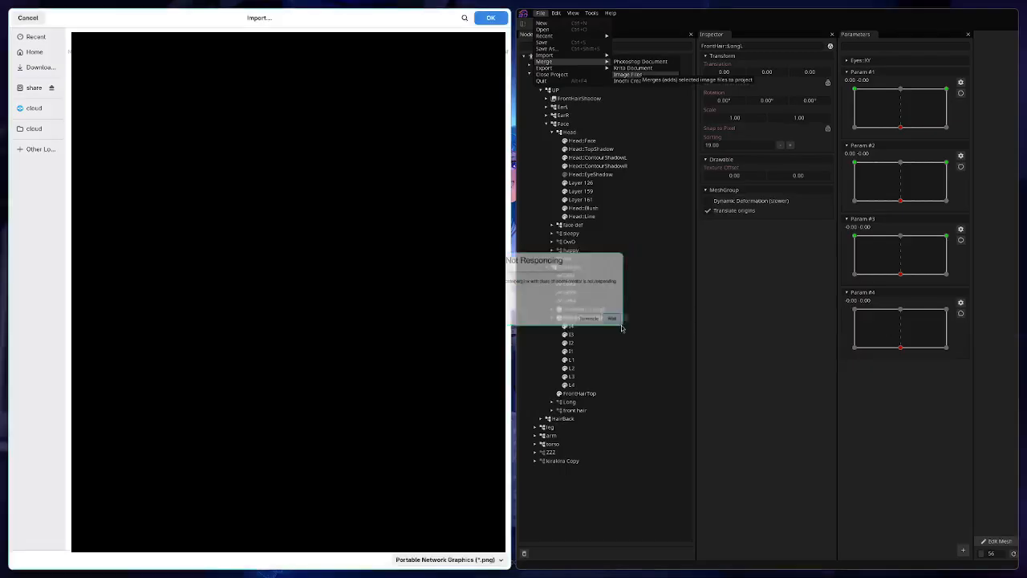
pyautogui.click(30, 109)
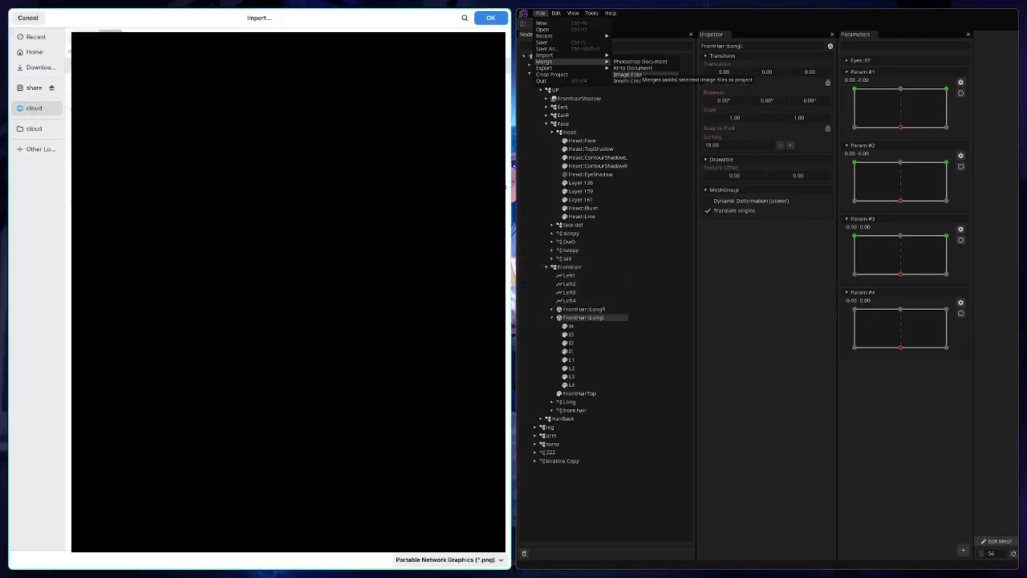
pyautogui.doubleClick(69, 65)
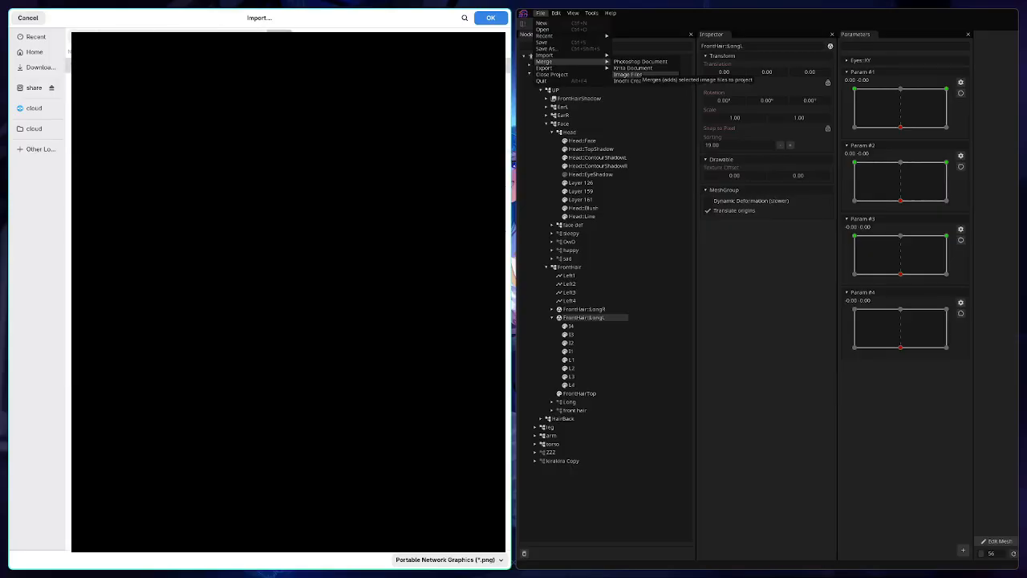
pyautogui.click(490, 18)
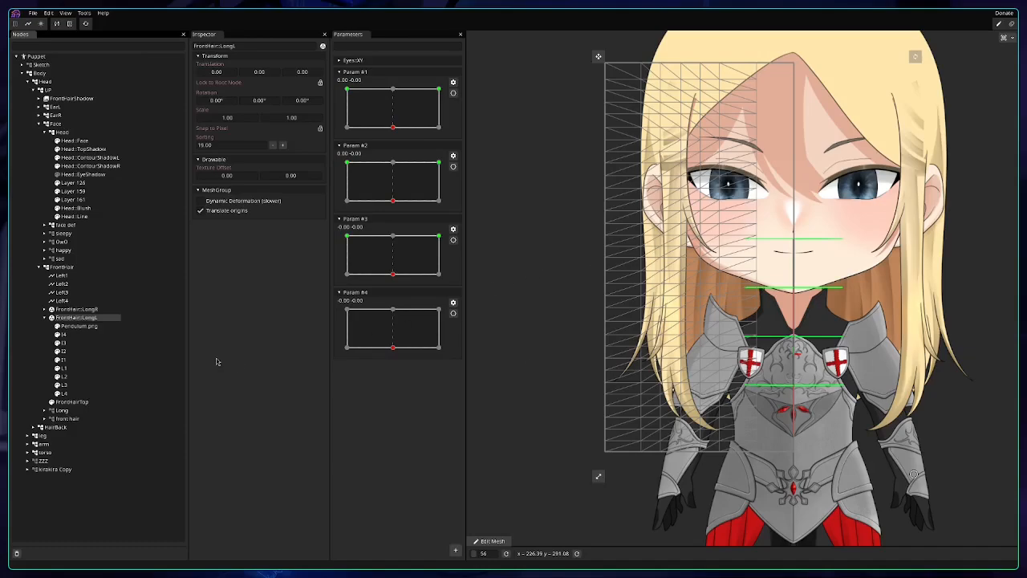
# Move the Pendulum.png part directly under the FrontHair node and set its vertical texture offset to -509.
pyautogui.click(94, 328)
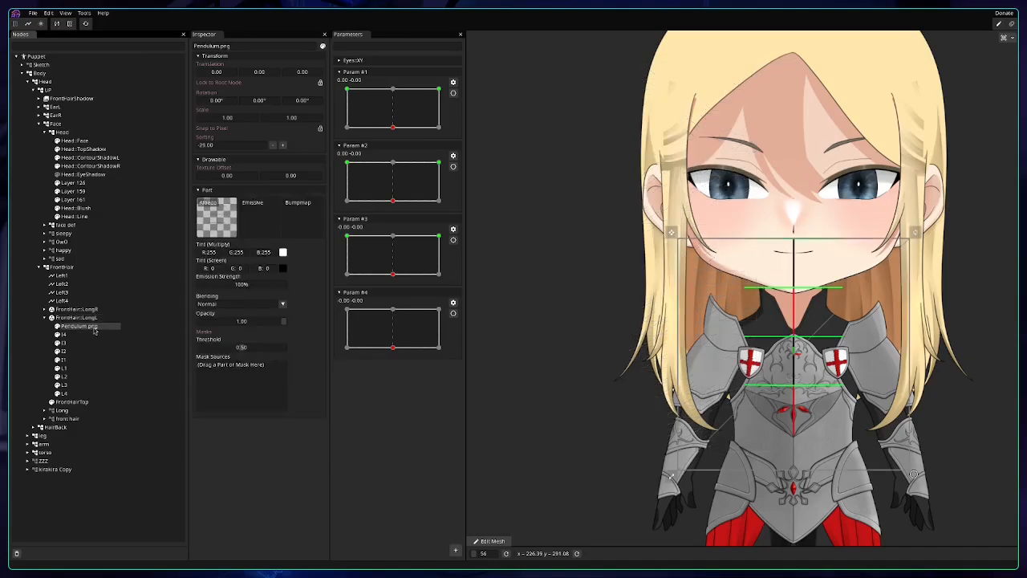
pyautogui.moveTo(95, 329); pyautogui.dragTo(71, 277)
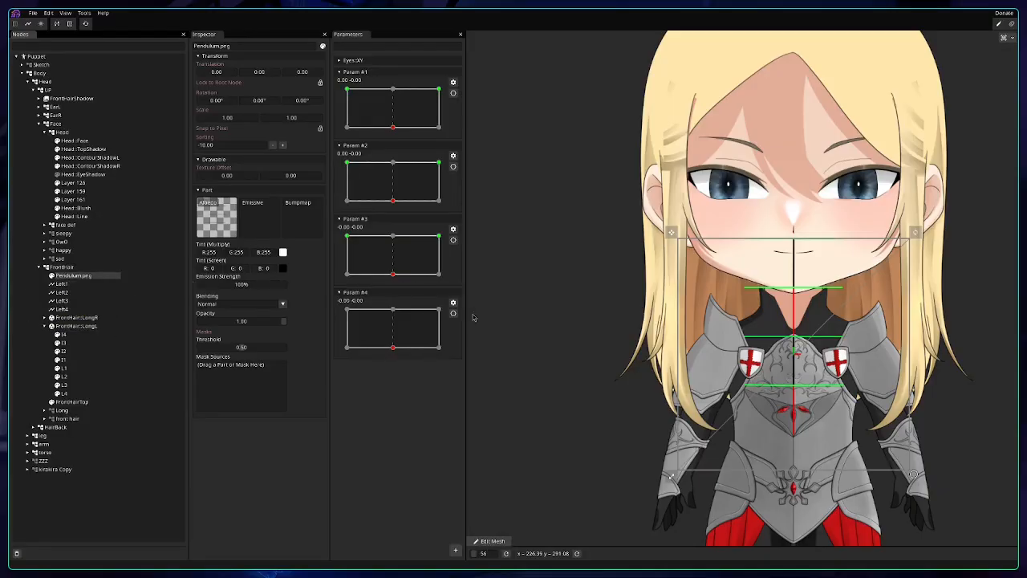
pyautogui.scroll(5, 664, 269)
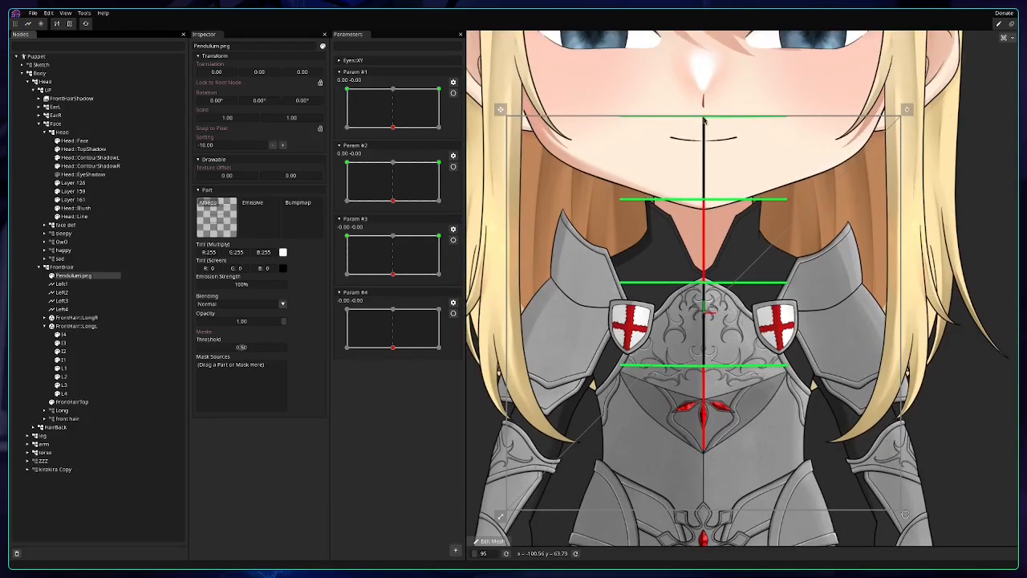
pyautogui.moveTo(680, 259); pyautogui.dragTo(673, 187)
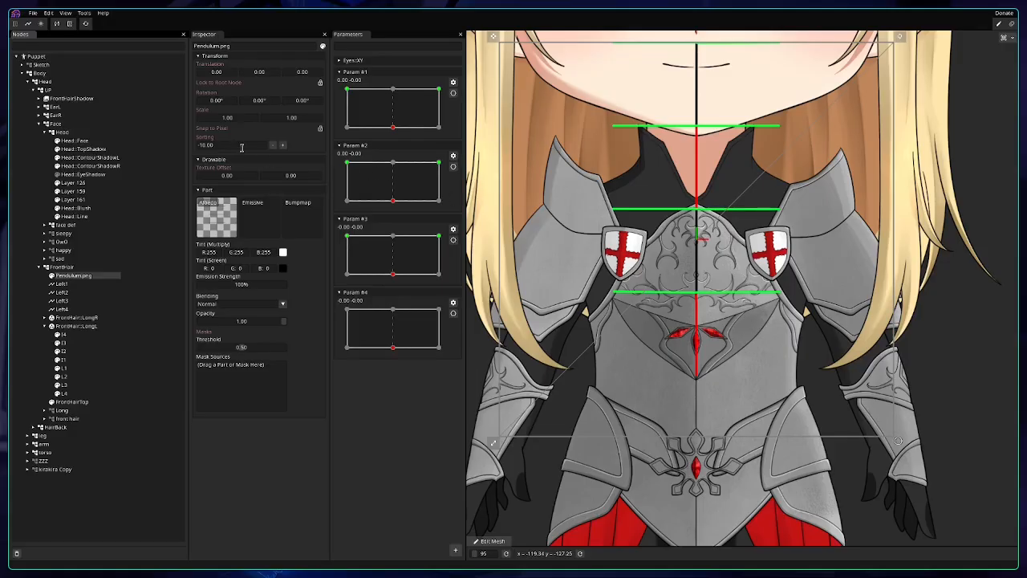
pyautogui.moveTo(285, 176); pyautogui.dragTo(143, 189)
pyautogui.moveTo(285, 178); pyautogui.dragTo(236, 180)
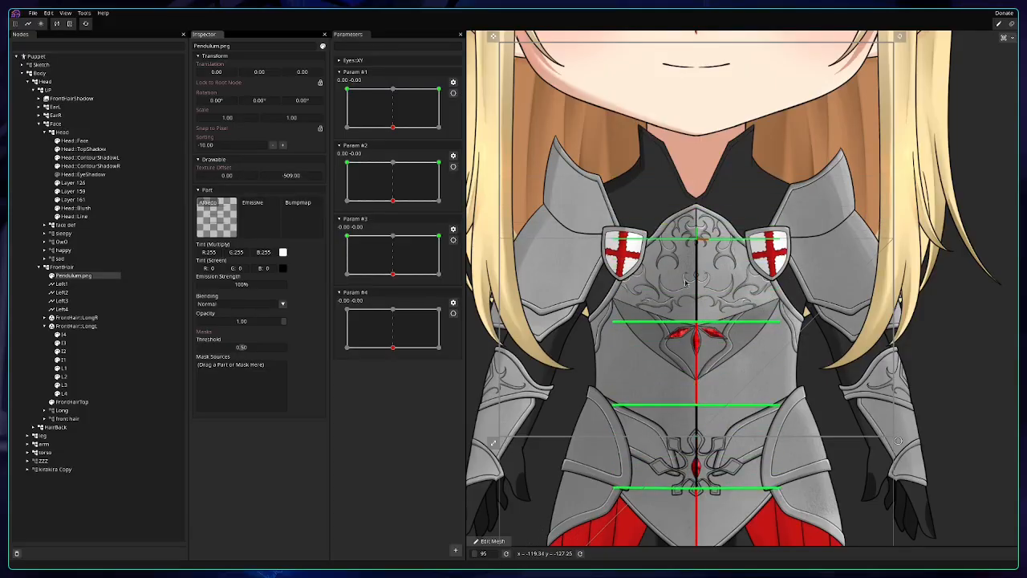
# Position Pendulum.png at the Left1 pendulum's origin, at a translation of -530.15, -1197.01.
pyautogui.moveTo(659, 210); pyautogui.dragTo(791, 345)
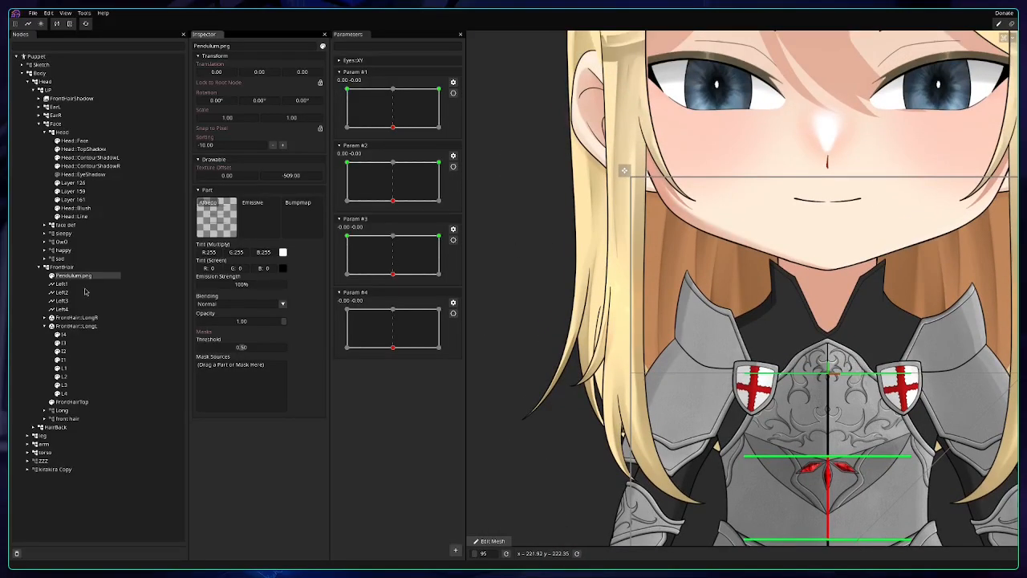
pyautogui.moveTo(593, 205); pyautogui.dragTo(582, 237)
pyautogui.moveTo(616, 299); pyautogui.dragTo(831, 533)
pyautogui.click(61, 283)
pyautogui.moveTo(831, 494); pyautogui.dragTo(860, 494)
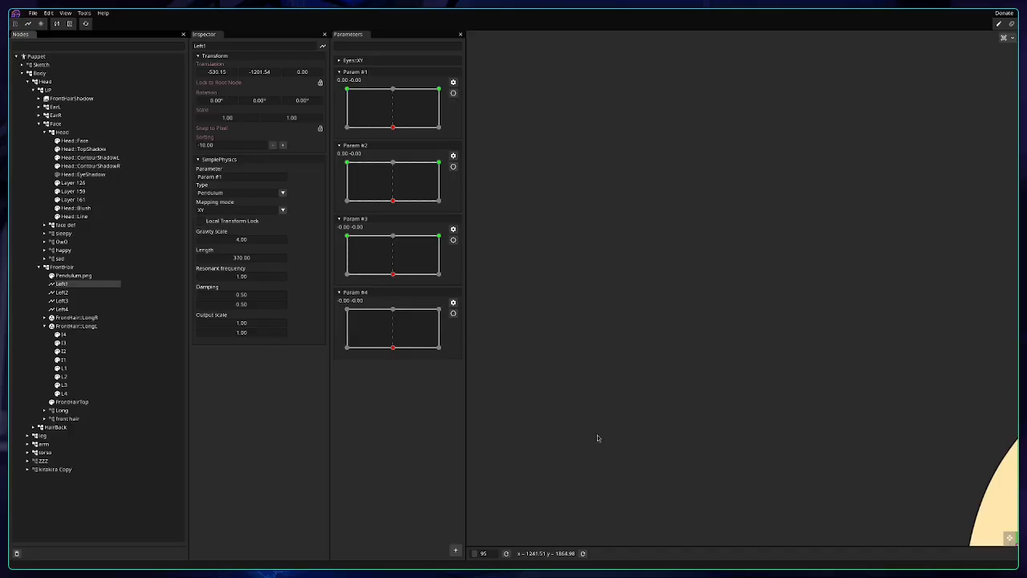
pyautogui.click(72, 275)
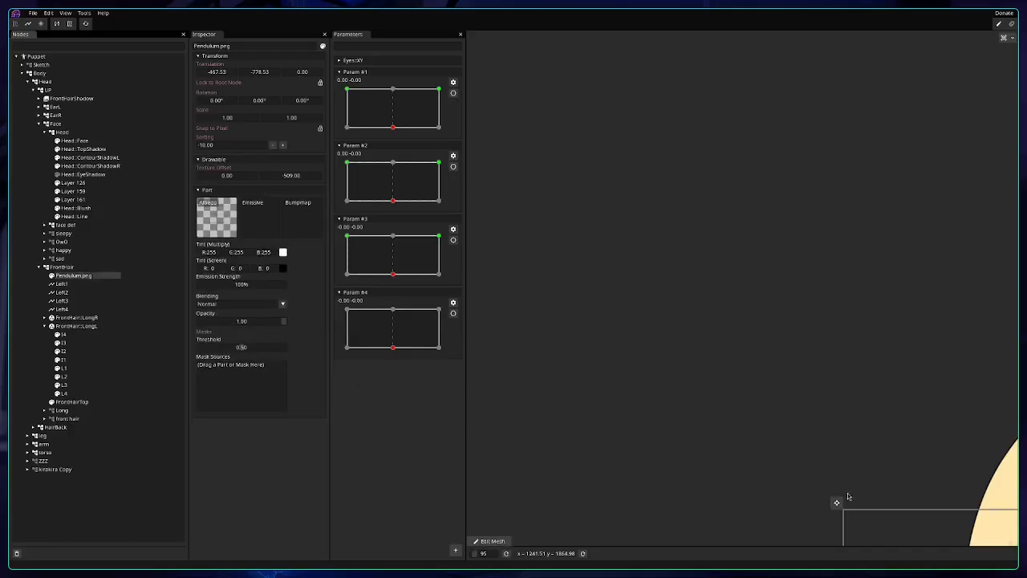
pyautogui.moveTo(829, 489); pyautogui.dragTo(812, 342)
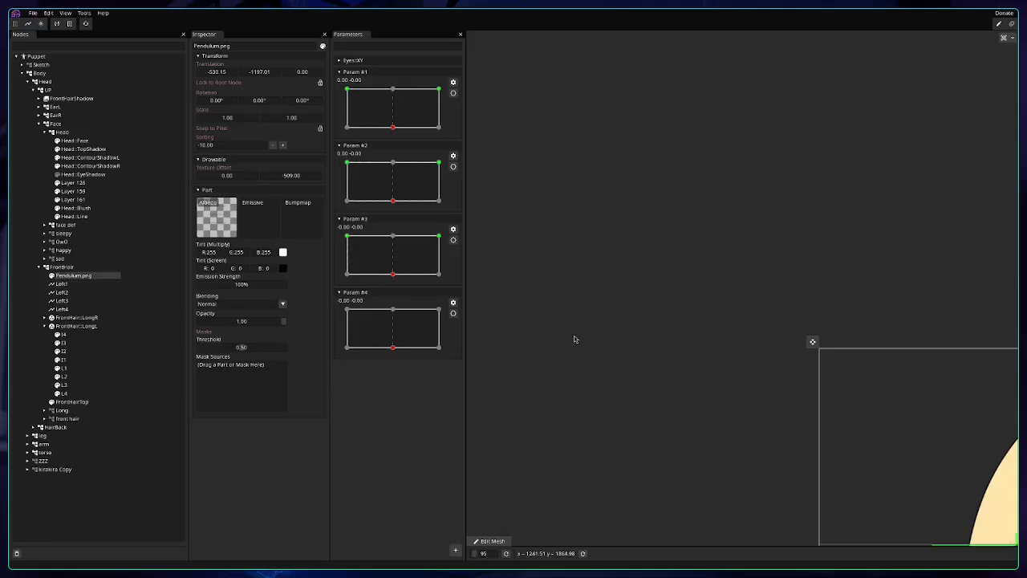
# Compare the Left4 pendulum's position with the guide image along the left hair strand, and save the project.
pyautogui.moveTo(606, 350); pyautogui.dragTo(473, 210)
pyautogui.scroll(-5, 481, 211)
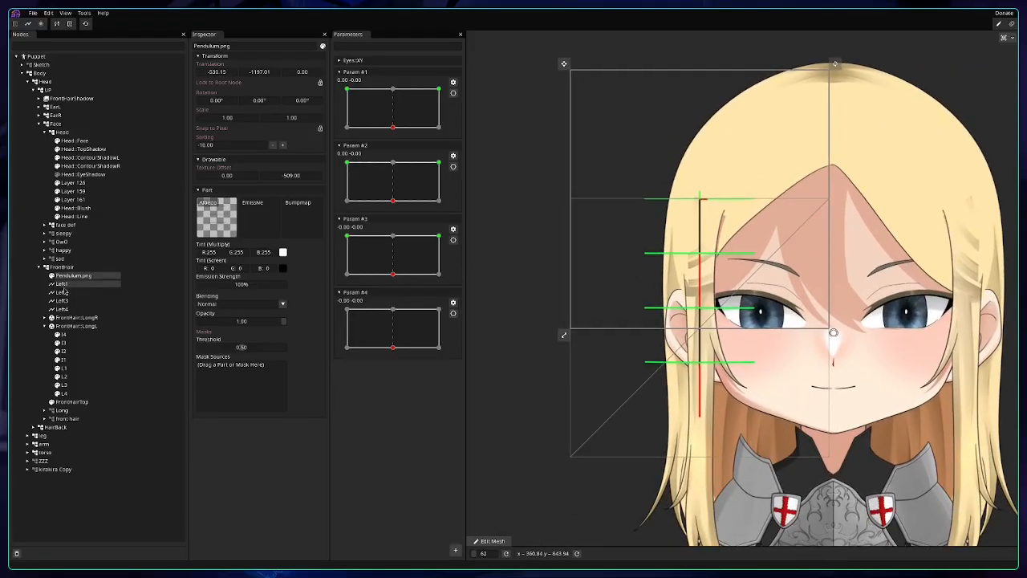
pyautogui.click(77, 309)
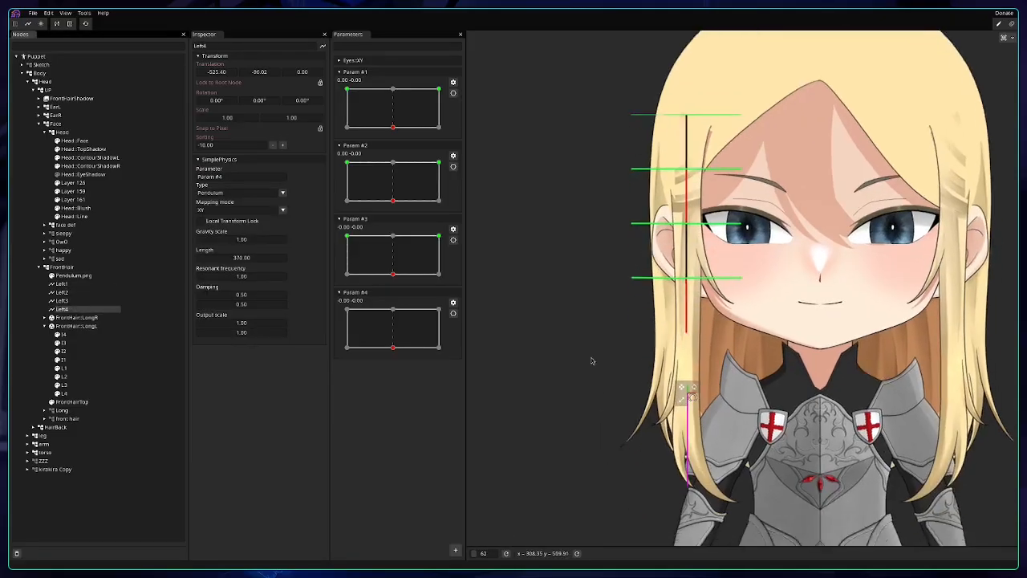
pyautogui.moveTo(605, 384); pyautogui.dragTo(606, 424)
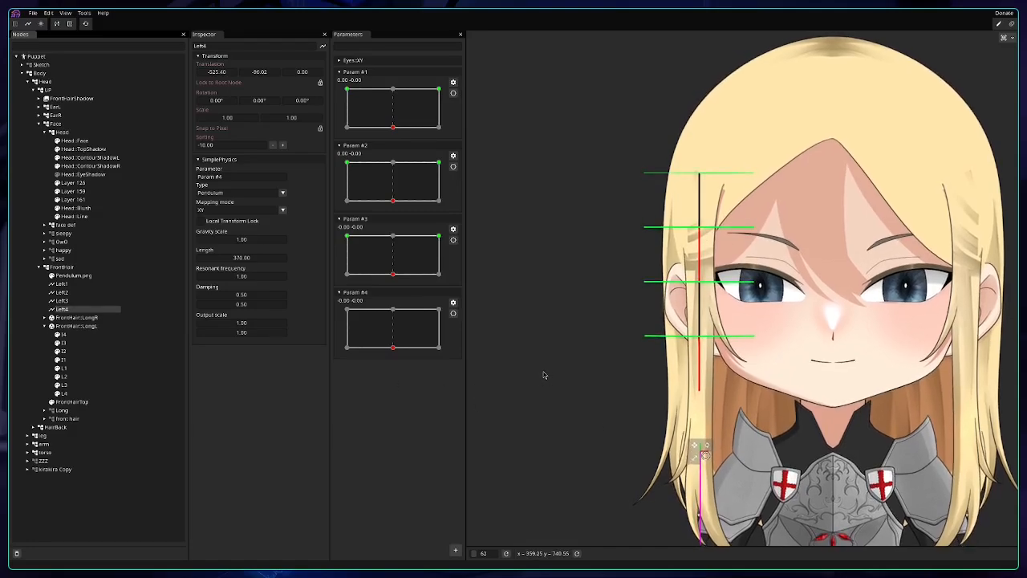
pyautogui.hotkey('ctrl', 's')
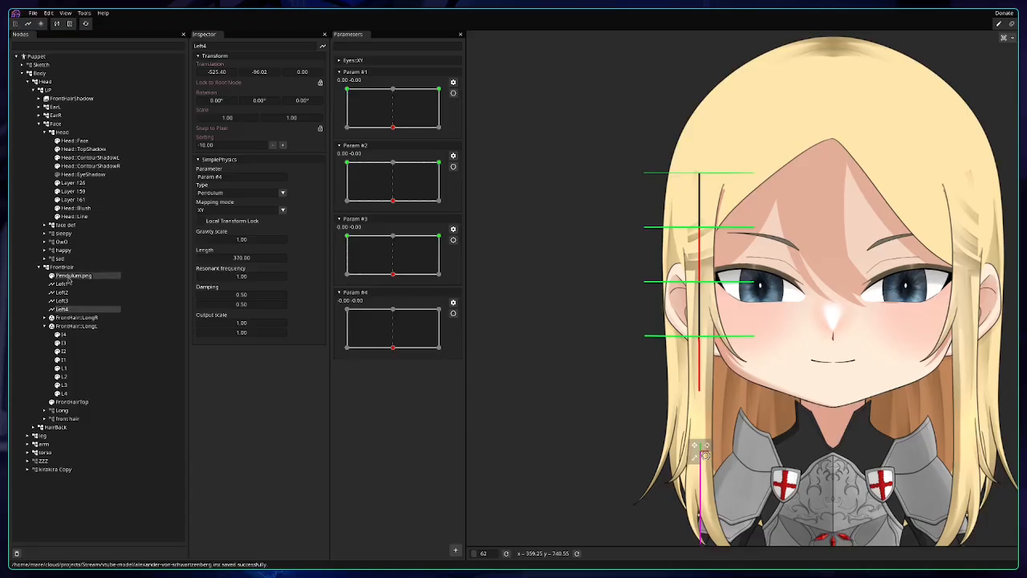
# Scale the Pendulum.png guide image to 1.71 both horizontally and vertically so its segments span the left hair strand.
pyautogui.click(69, 277)
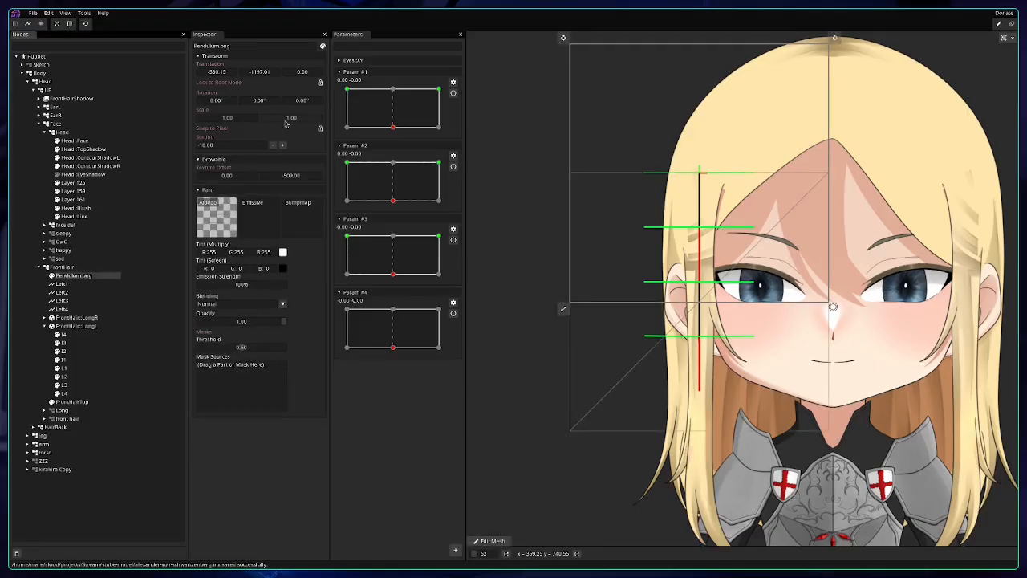
pyautogui.moveTo(281, 121); pyautogui.dragTo(311, 123)
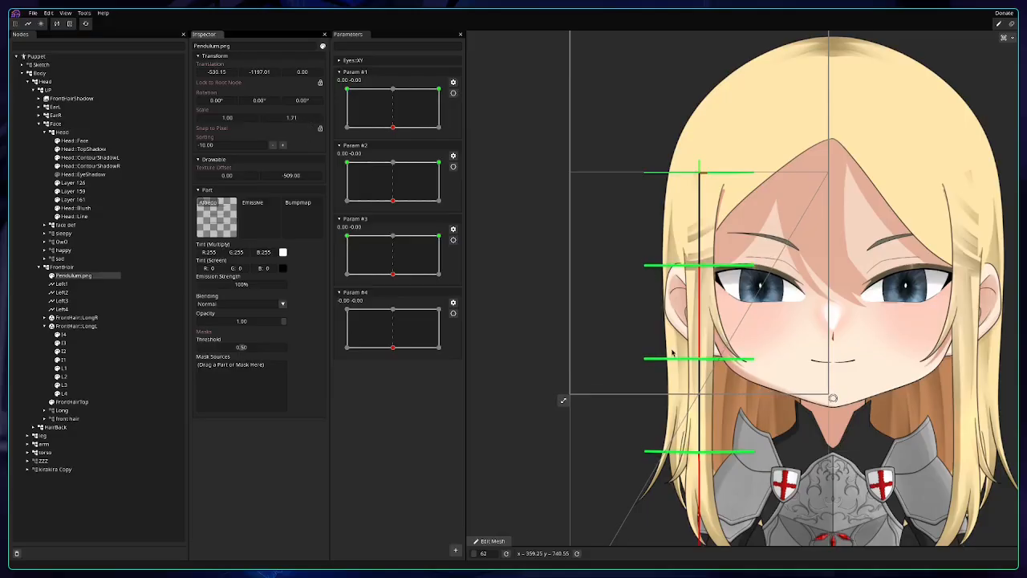
pyautogui.doubleClick(237, 118)
pyautogui.write('.71')
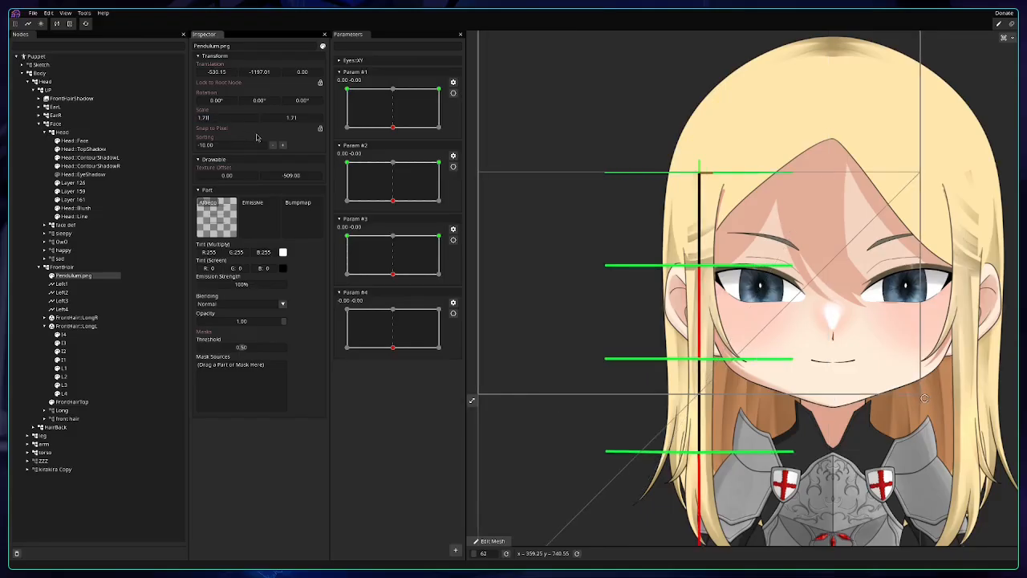
pyautogui.press('Return')
# Compare the origins of the Left1 to Left4 pendulums with the segment marks of the scaled guide image.
pyautogui.scroll(-3, 732, 262)
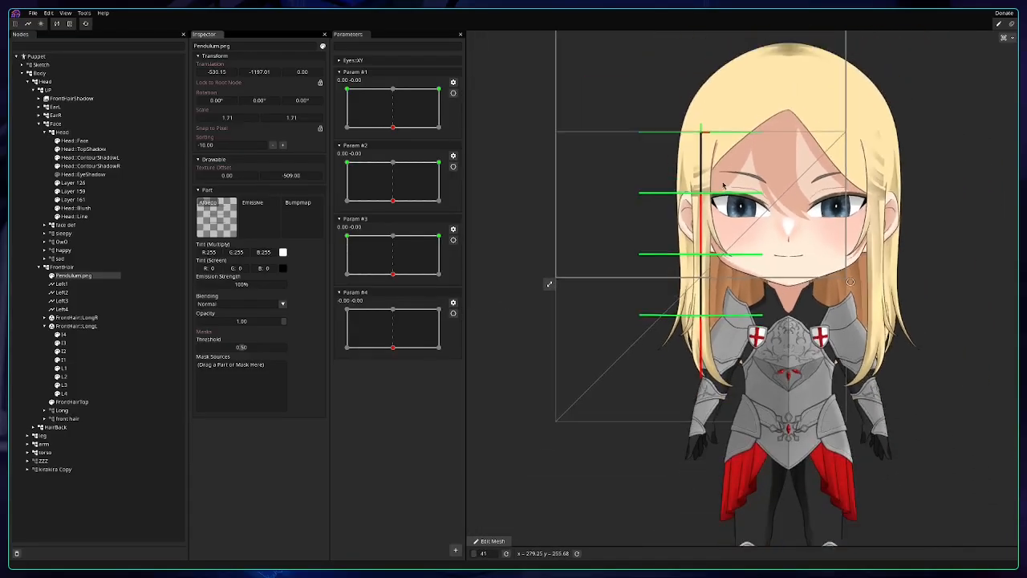
pyautogui.click(65, 283)
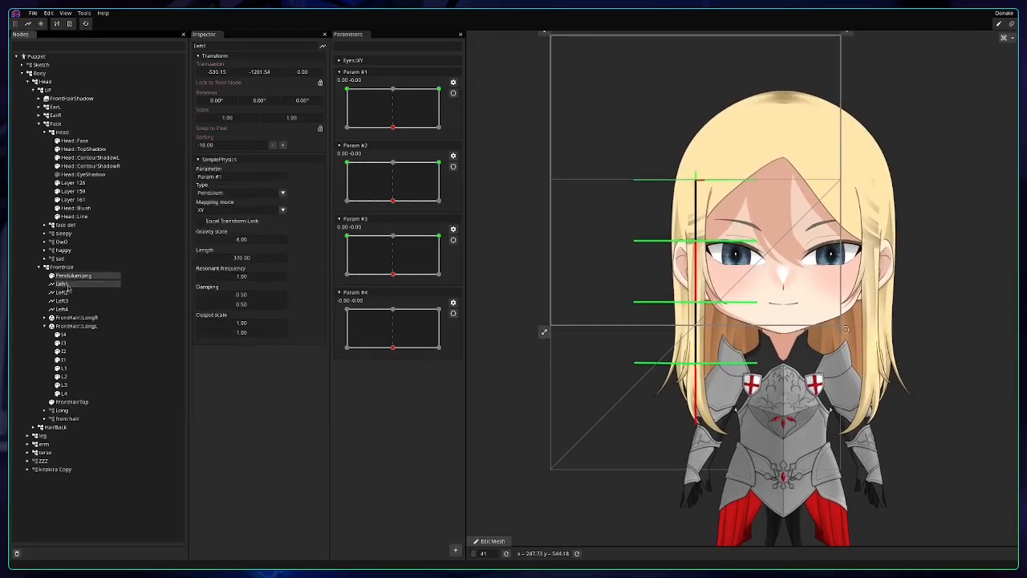
pyautogui.keyDown('shift'); pyautogui.click(73, 311); pyautogui.keyUp('shift')
pyautogui.scroll(2, 664, 293)
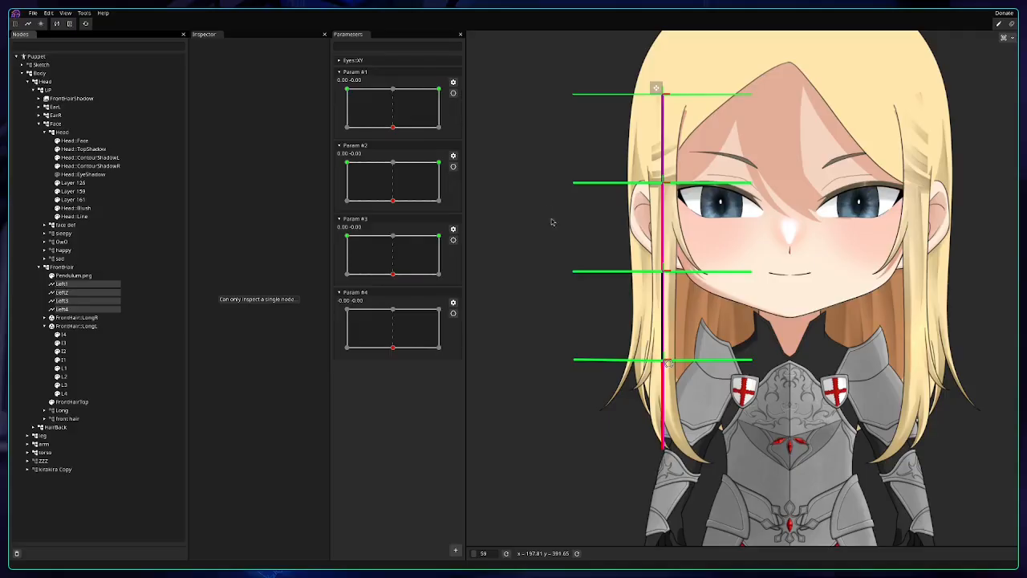
pyautogui.scroll(6, 737, 170)
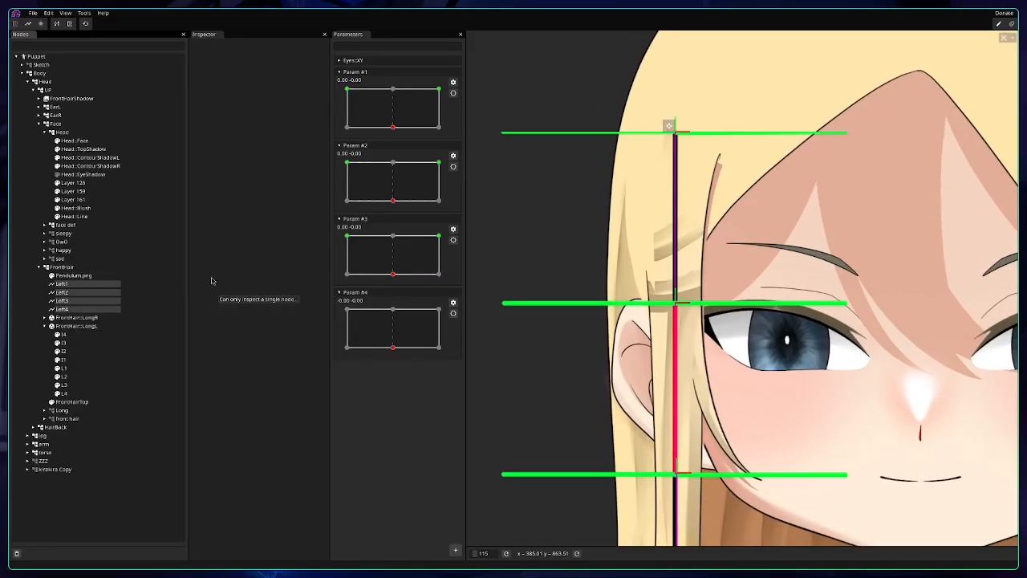
pyautogui.moveTo(683, 227); pyautogui.dragTo(671, 184)
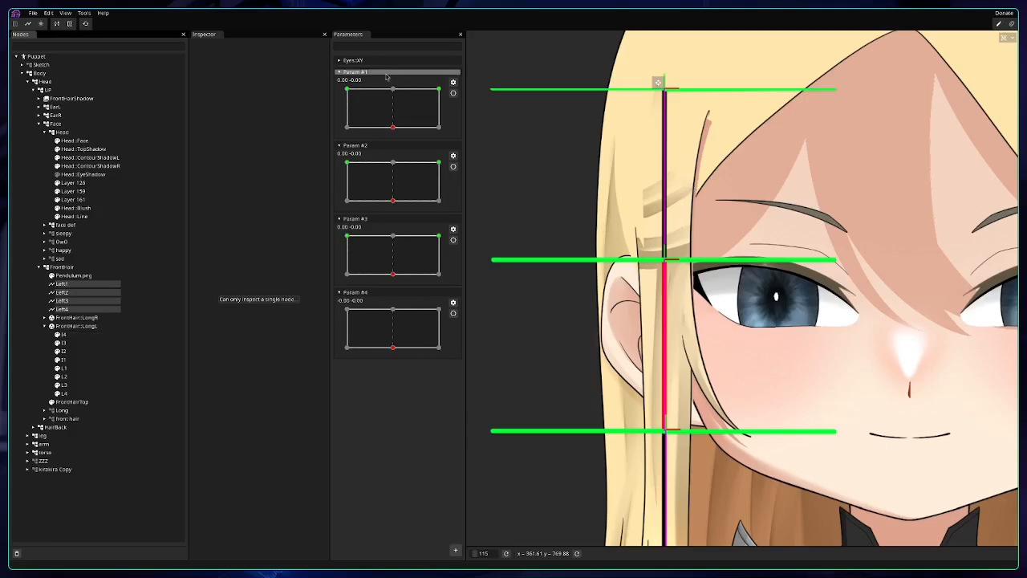
# Arm Param #1 and compare the FrontHair::LongL mesh grid with the guide image along the left strand.
pyautogui.click(452, 93)
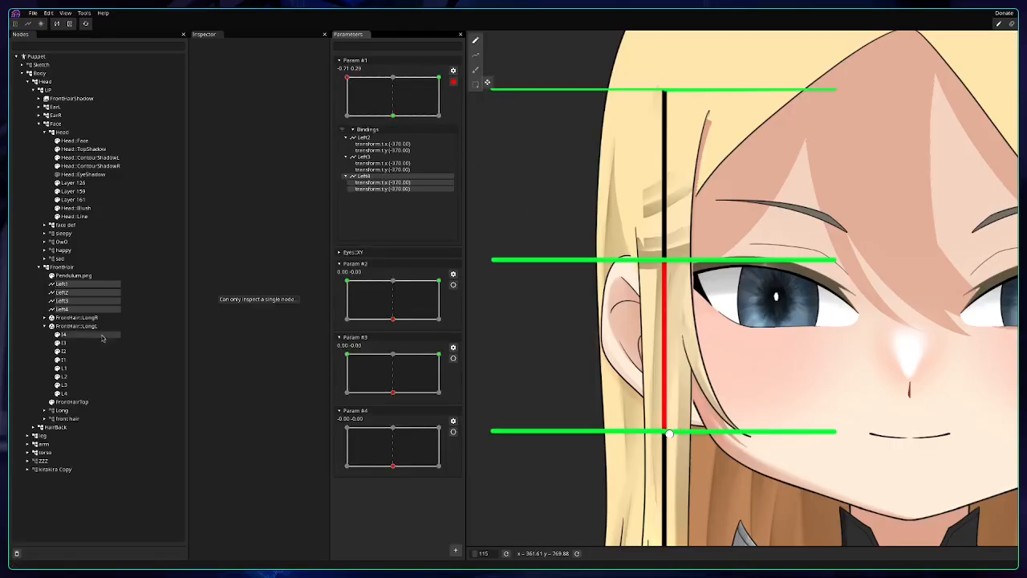
pyautogui.click(71, 328)
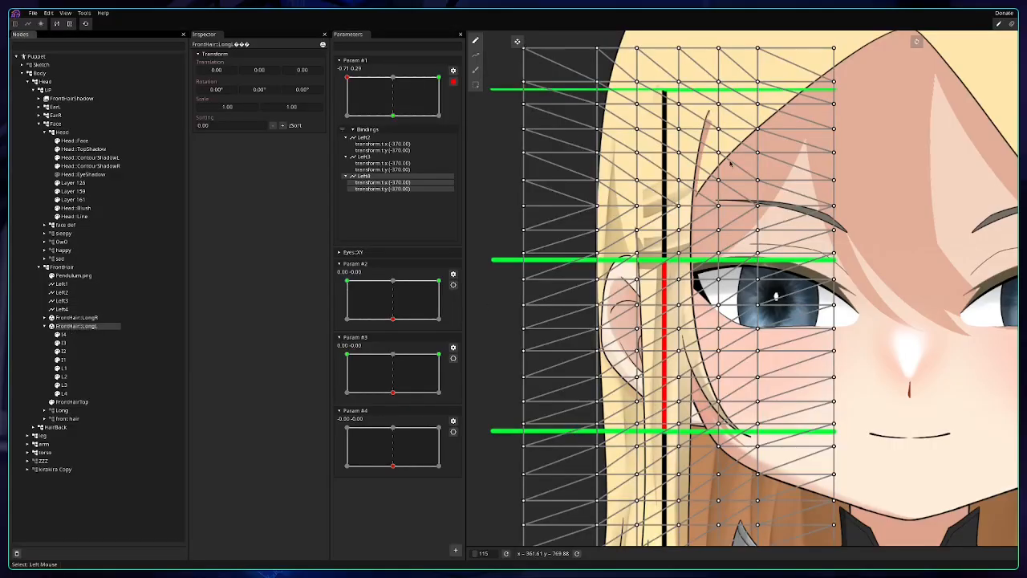
pyautogui.moveTo(732, 164)
pyautogui.mouseDown()
pyautogui.moveTo(715, 161)
pyautogui.moveTo(728, 169)
pyautogui.mouseUp()
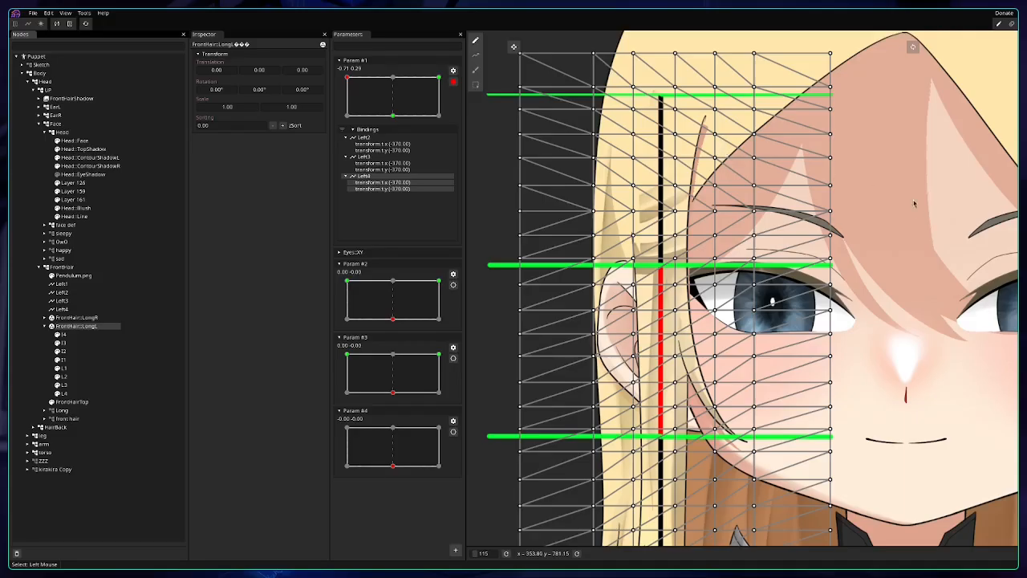
pyautogui.scroll(-5, 913, 204)
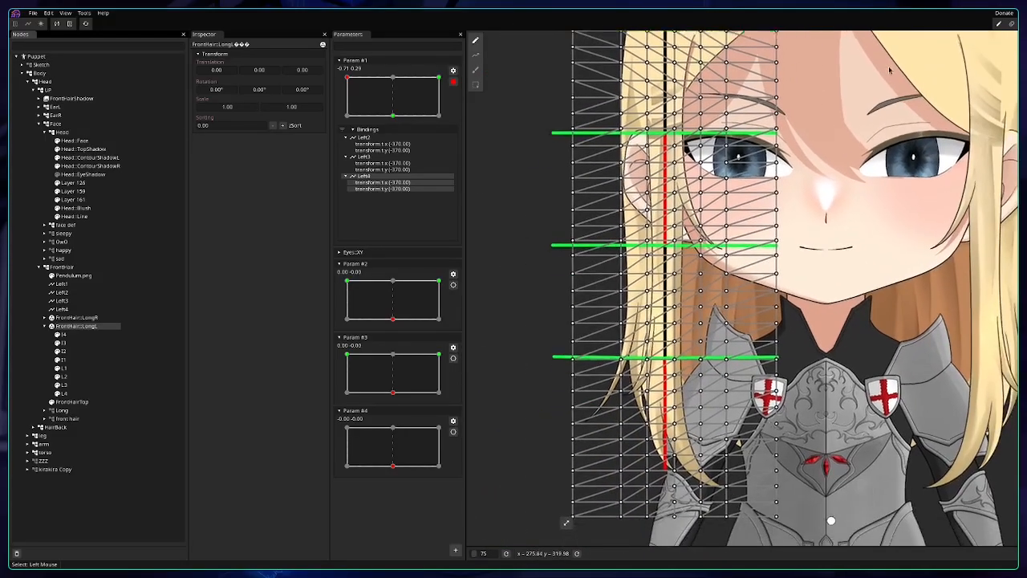
pyautogui.moveTo(890, 71); pyautogui.dragTo(894, 124)
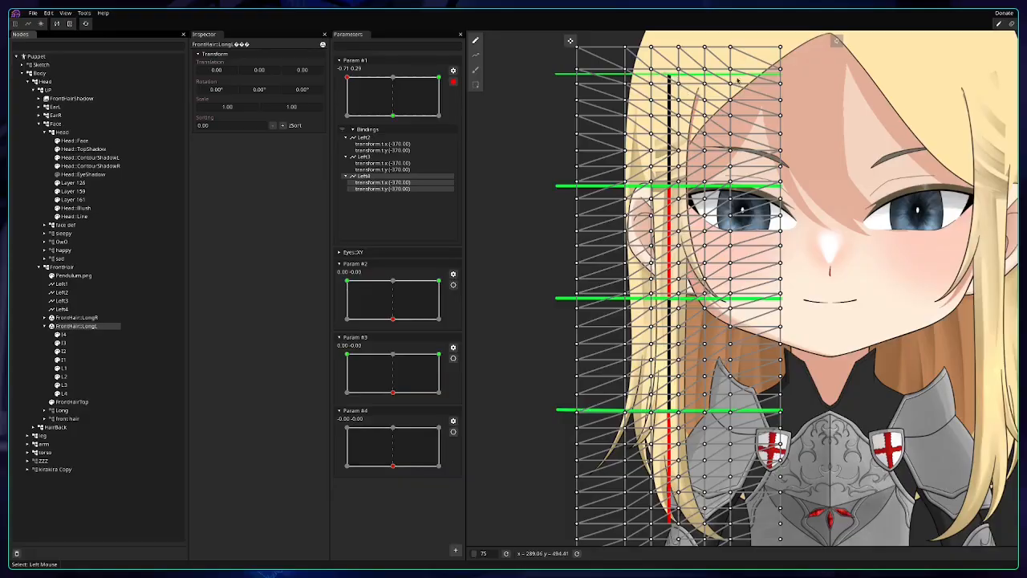
pyautogui.moveTo(738, 78); pyautogui.dragTo(752, 115)
# Try to move Pendulum.png and Left1 to Left4 together towards the face while Param #1 is armed.
pyautogui.click(70, 276)
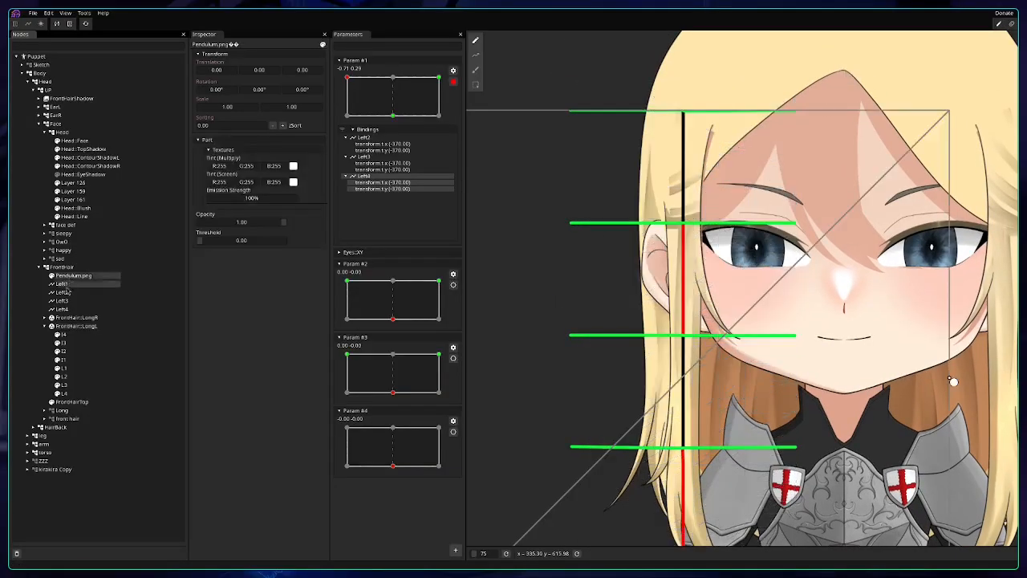
pyautogui.keyDown('shift'); pyautogui.click(67, 309); pyautogui.keyUp('shift')
pyautogui.moveTo(612, 183); pyautogui.dragTo(701, 180)
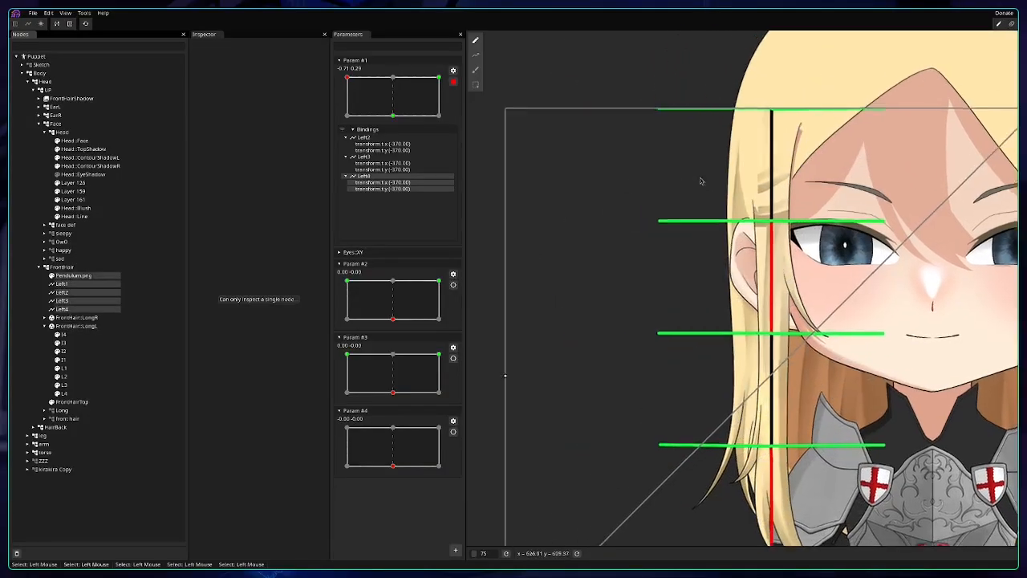
pyautogui.scroll(-2, 732, 189)
pyautogui.scroll(-2, 731, 189)
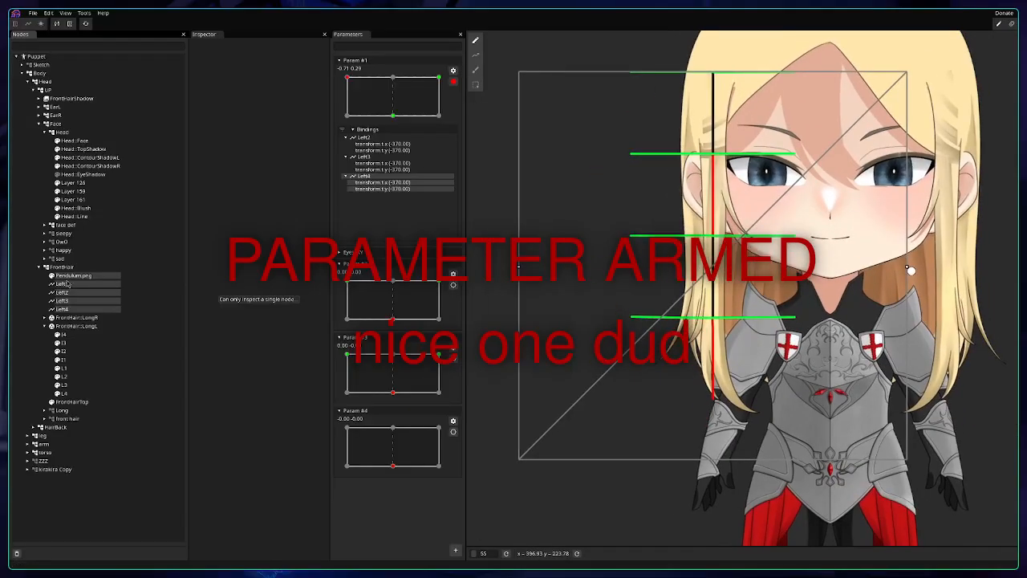
pyautogui.click(69, 276)
pyautogui.scroll(-2, 639, 313)
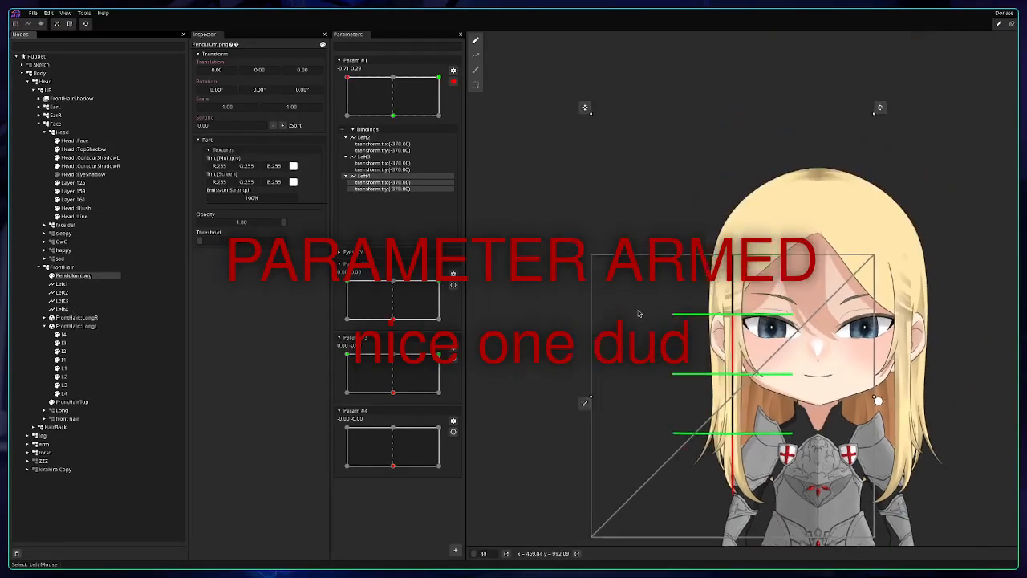
pyautogui.keyDown('shift'); pyautogui.click(61, 309); pyautogui.keyUp('shift')
pyautogui.click(584, 98)
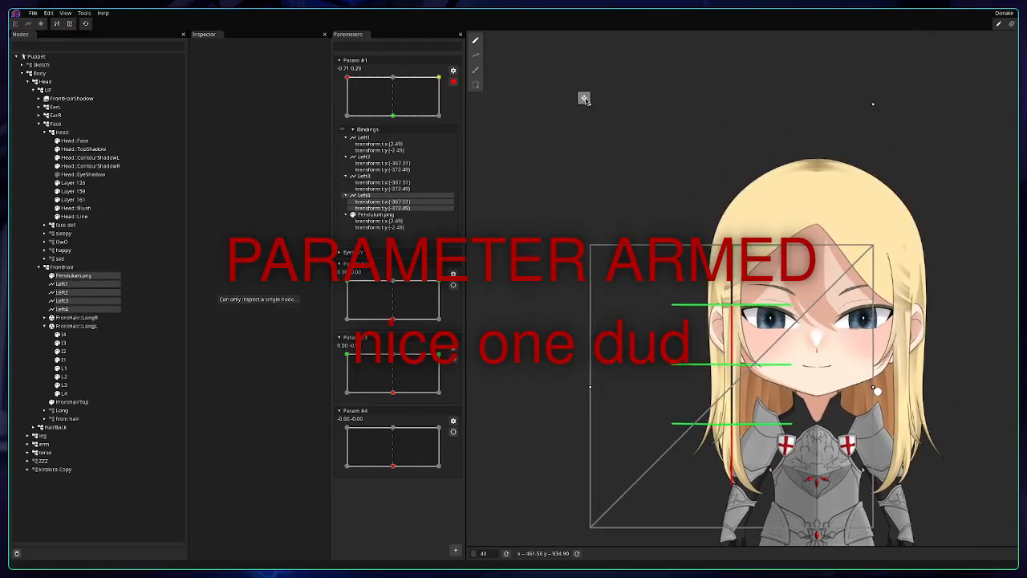
# Check the guide against the FrontHair::LongL mesh and try to shift the guide and pendulums onto its central vertical line.
pyautogui.click(70, 326)
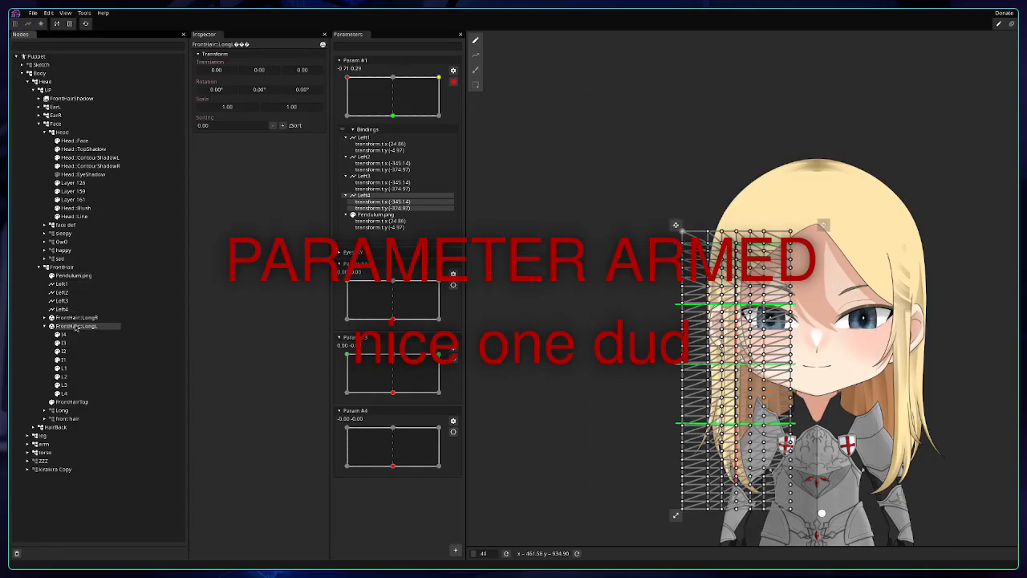
pyautogui.scroll(6, 681, 230)
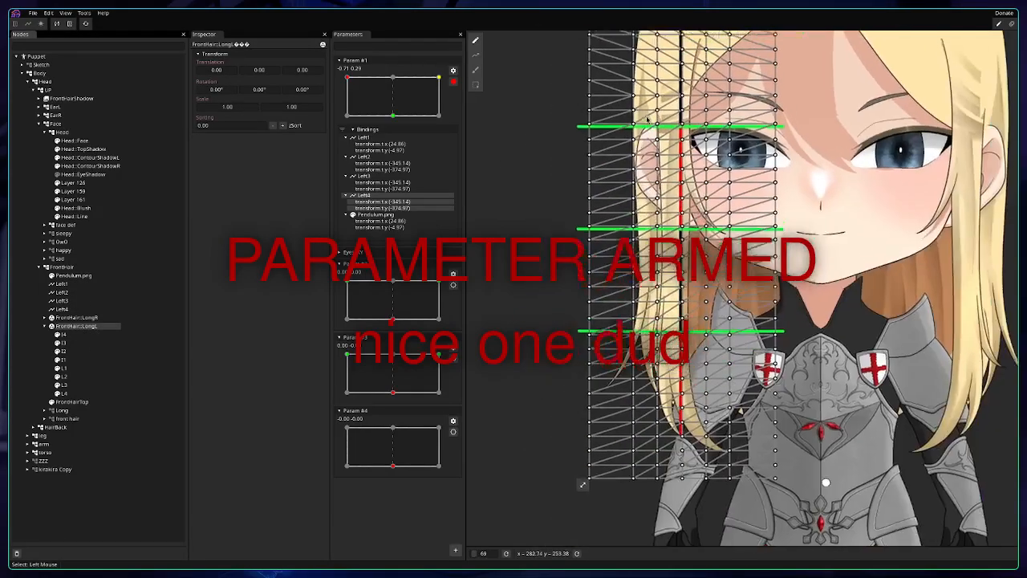
pyautogui.scroll(2, 647, 119)
pyautogui.moveTo(646, 119); pyautogui.dragTo(707, 435)
pyautogui.click(72, 276)
pyautogui.keyDown('shift'); pyautogui.click(63, 309); pyautogui.keyUp('shift')
pyautogui.scroll(-6, 674, 321)
pyautogui.scroll(6, 566, 200)
pyautogui.moveTo(575, 190); pyautogui.dragTo(578, 187)
pyautogui.click(92, 327)
pyautogui.moveTo(804, 428); pyautogui.dragTo(620, 223)
pyautogui.moveTo(740, 367); pyautogui.dragTo(712, 242)
pyautogui.scroll(3, 712, 242)
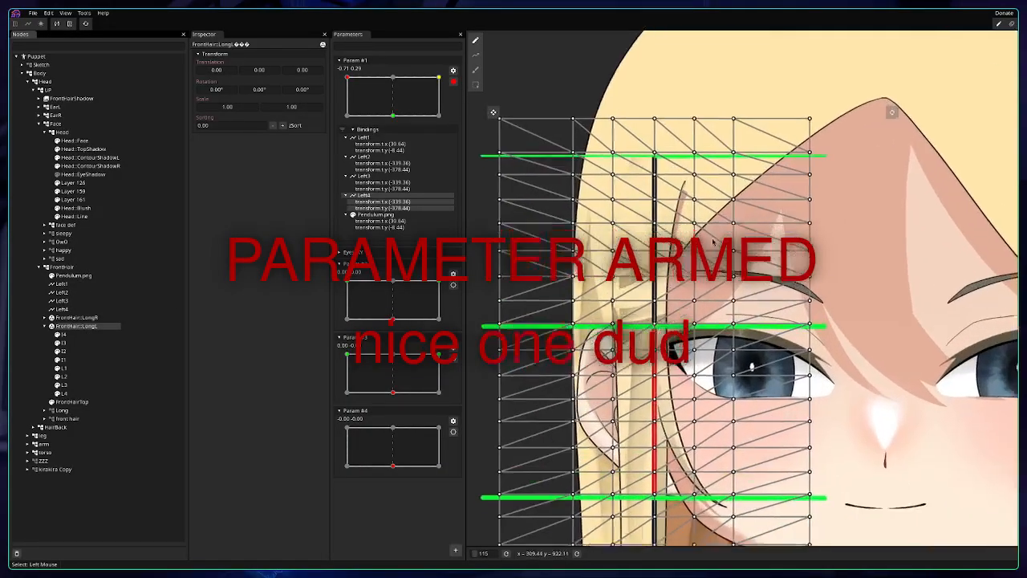
pyautogui.scroll(-4, 712, 241)
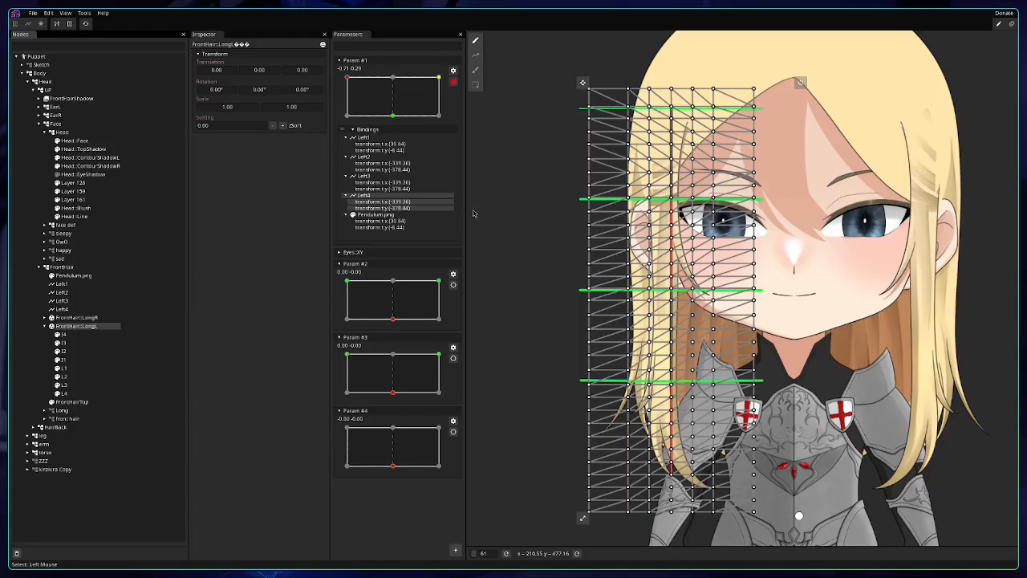
# Undo the moves made in Param #1, remove its leftover Left1 and Pendulum.png bindings, and disarm the parameter.
pyautogui.hotkey('ctrl', 'z')
pyautogui.hotkey('ctrl', 'z')
pyautogui.hotkey('ctrl', 'z')
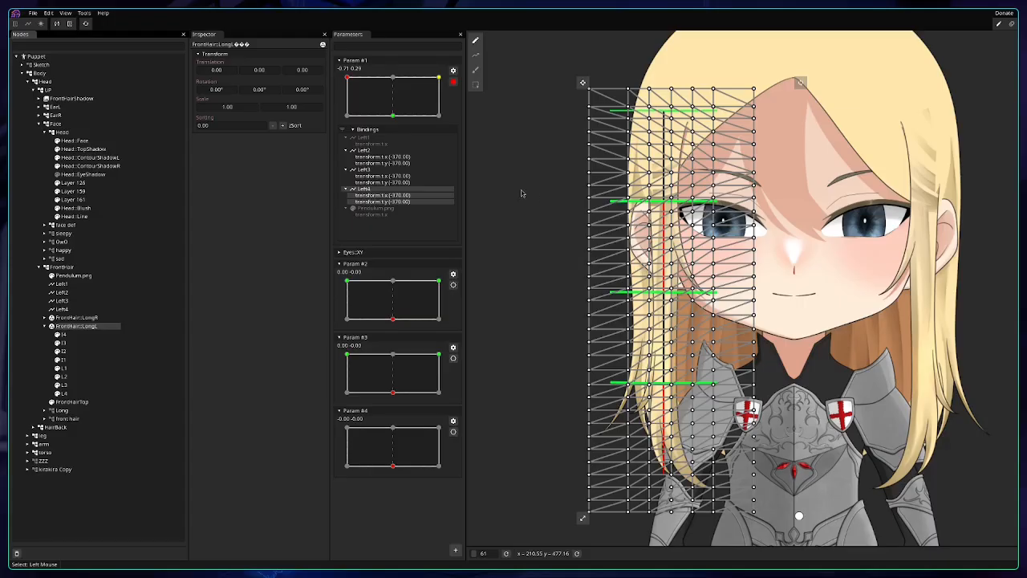
pyautogui.rightClick(370, 137)
pyautogui.click(376, 144)
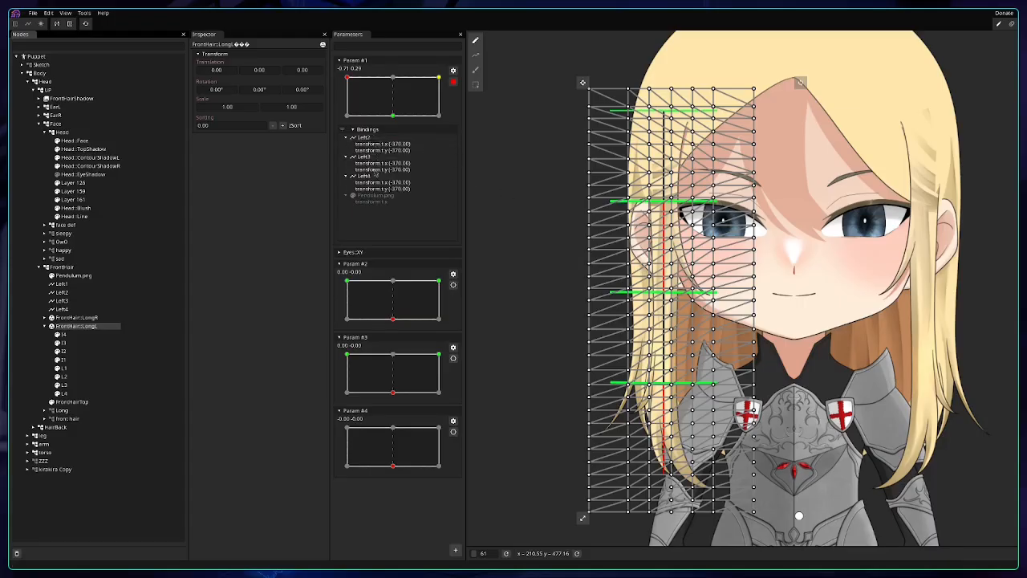
pyautogui.click(371, 196)
pyautogui.rightClick(371, 196)
pyautogui.click(380, 202)
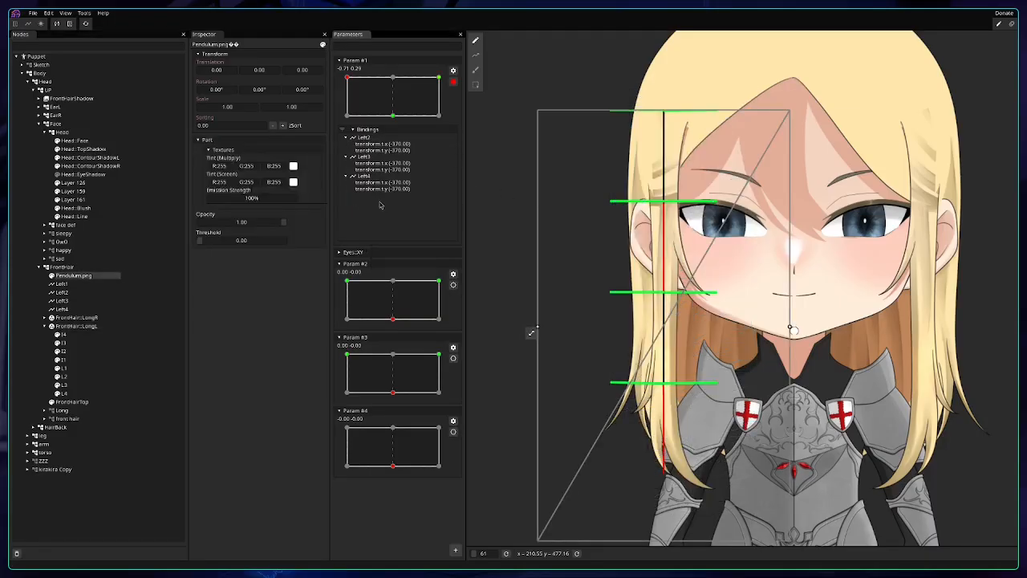
pyautogui.click(452, 83)
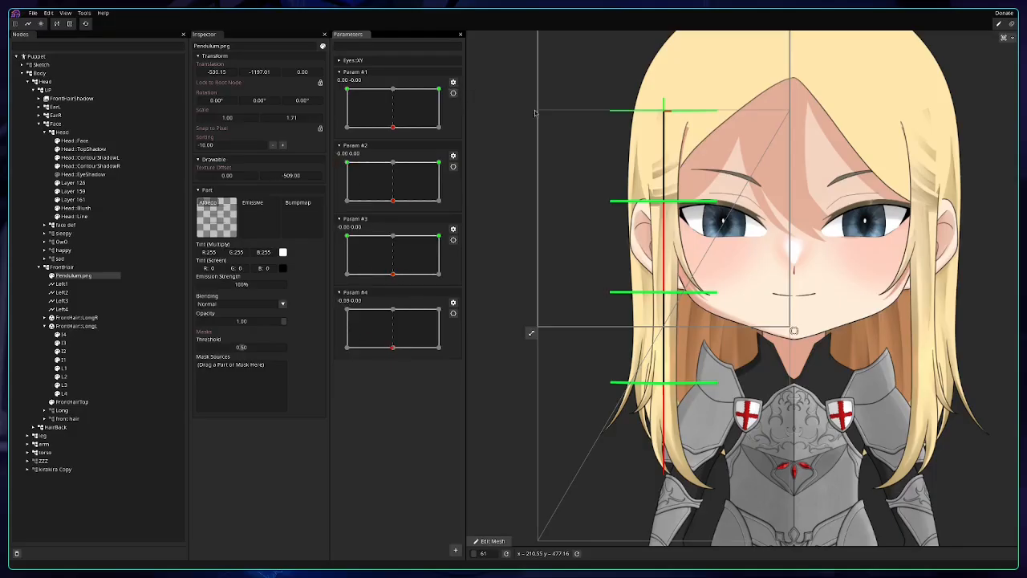
# Move Pendulum.png and Left1 to Left4 together towards the face, bringing Pendulum.png to a translation of about -492.62, -1200.27.
pyautogui.click(77, 317)
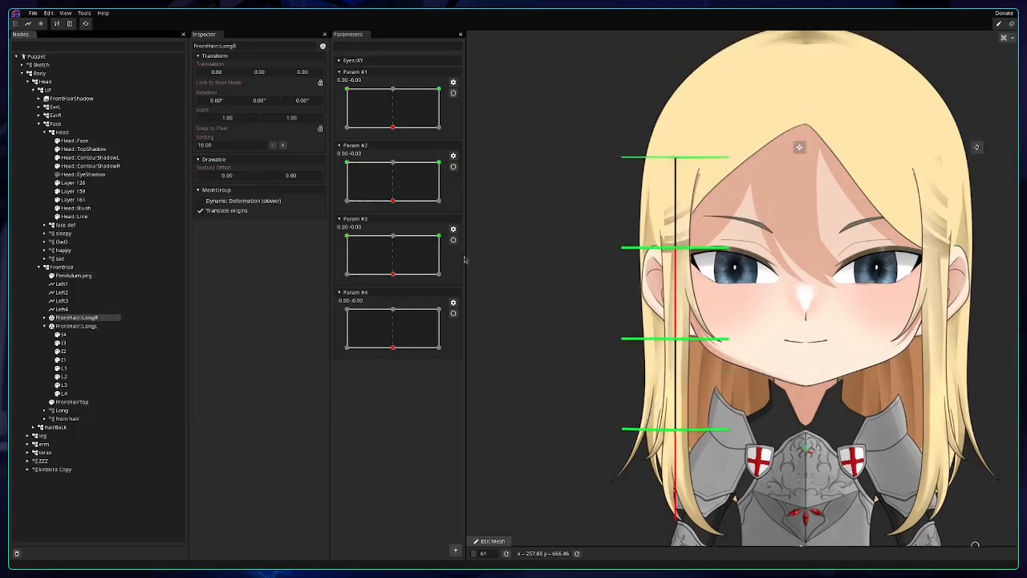
pyautogui.click(81, 326)
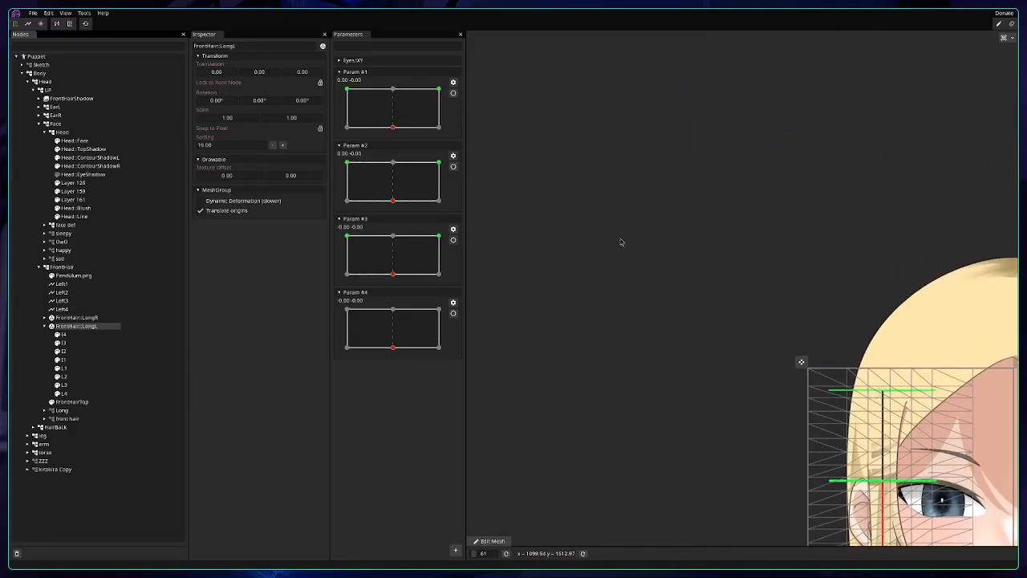
pyautogui.moveTo(621, 241); pyautogui.dragTo(763, 415)
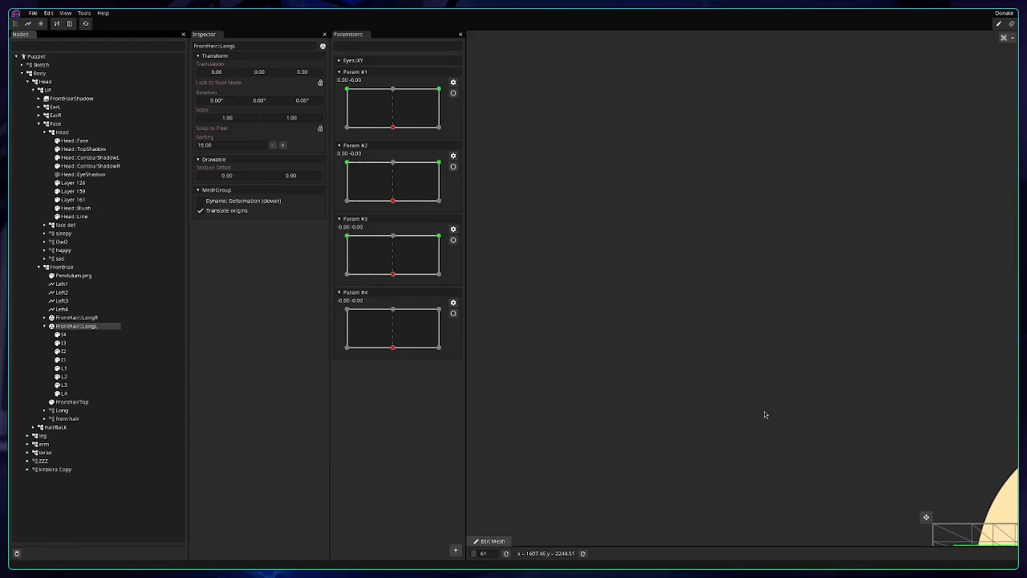
pyautogui.click(73, 276)
pyautogui.keyDown('shift'); pyautogui.click(85, 310); pyautogui.keyUp('shift')
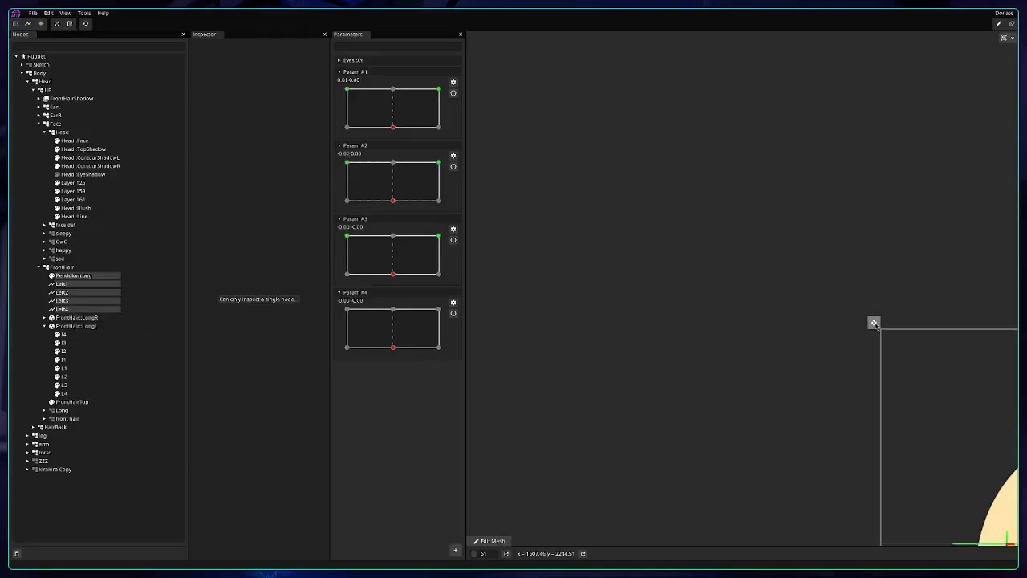
pyautogui.moveTo(874, 324); pyautogui.dragTo(885, 324)
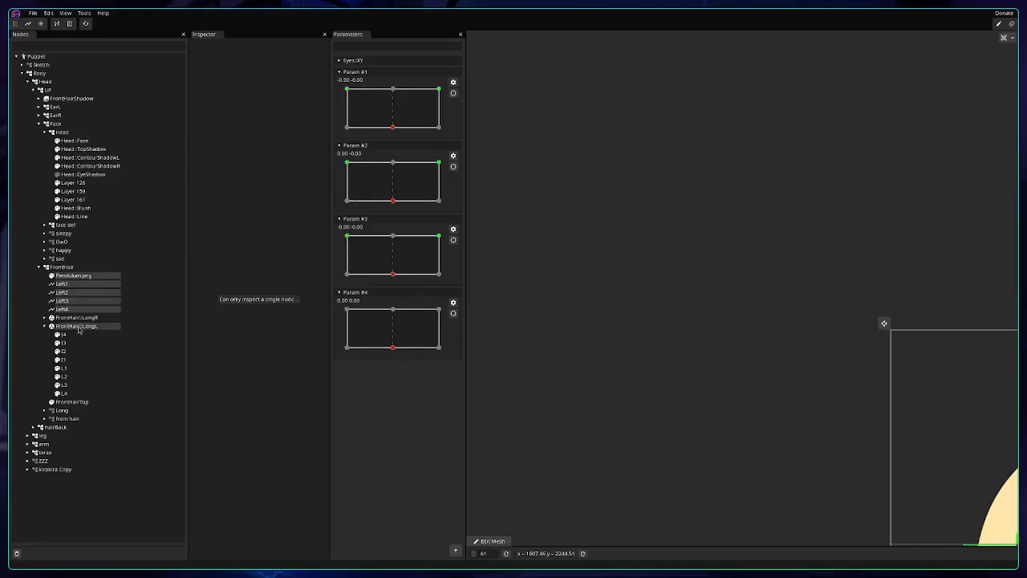
# Compare the guide with the FrontHair::LongL mesh and nudge Pendulum.png and Left1 to Left4 together, bringing Pendulum.png to about -496.91, -1198.84.
pyautogui.click(79, 328)
pyautogui.moveTo(946, 514); pyautogui.dragTo(743, 277)
pyautogui.scroll(8, 739, 274)
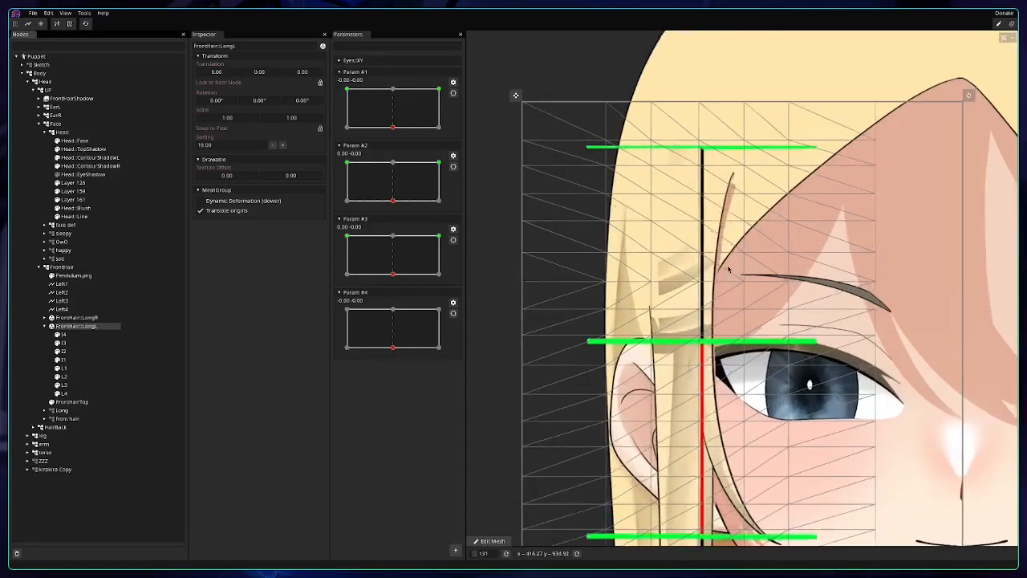
pyautogui.scroll(-6, 728, 269)
pyautogui.moveTo(591, 260); pyautogui.dragTo(701, 361)
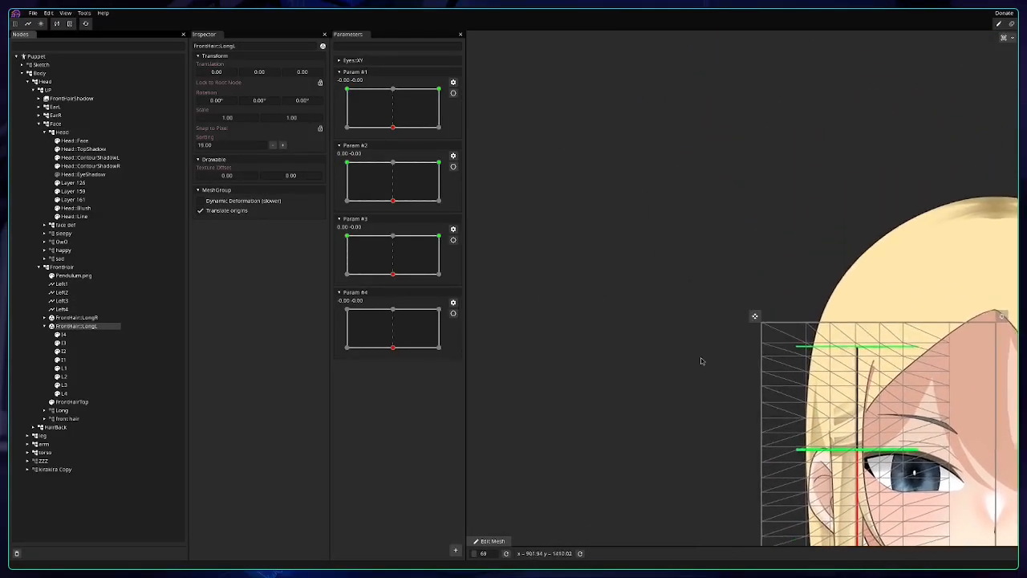
pyautogui.click(73, 275)
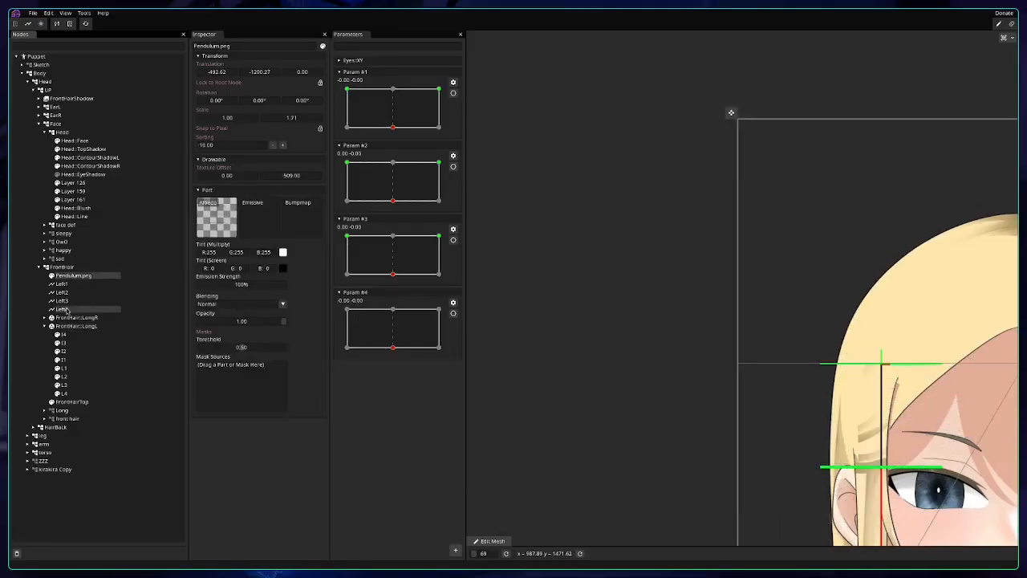
pyautogui.keyDown('shift'); pyautogui.click(64, 309); pyautogui.keyUp('shift')
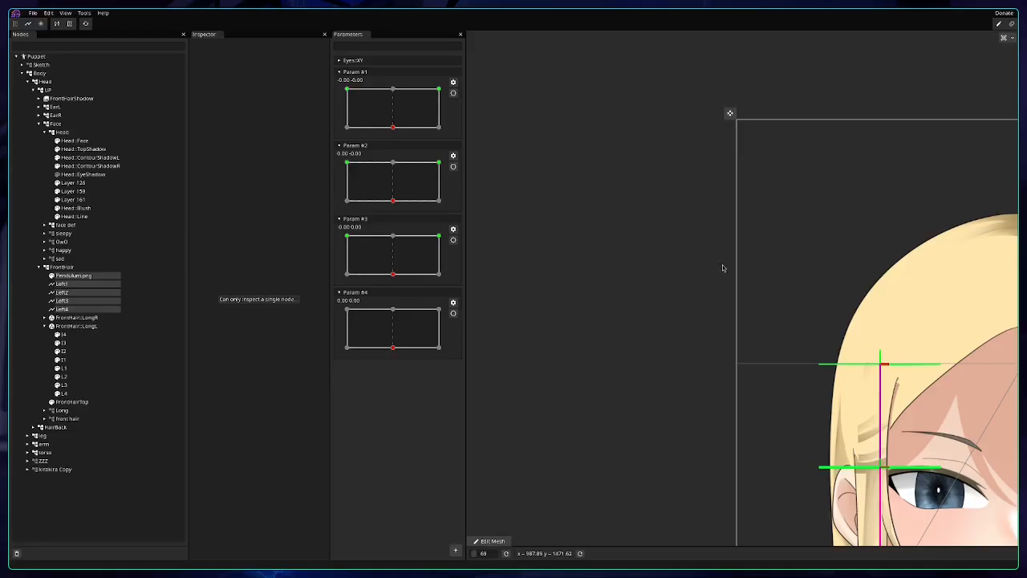
pyautogui.moveTo(723, 268); pyautogui.dragTo(616, 141)
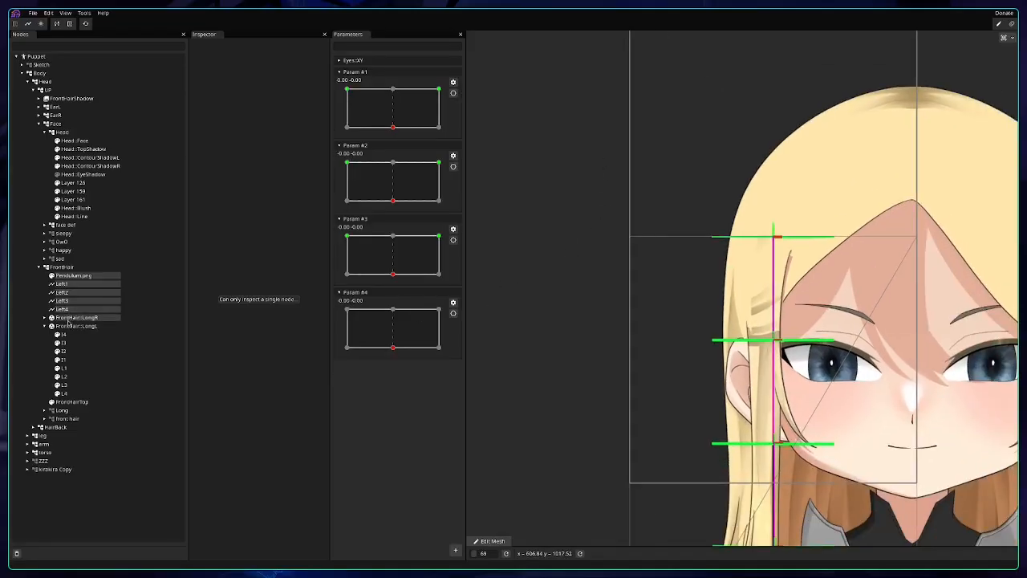
# Check the guide image against the FrontHair::LongL mesh lines, both at rest and at the upper-left keypoint of Param #1.
pyautogui.click(71, 326)
pyautogui.moveTo(616, 271); pyautogui.dragTo(578, 176)
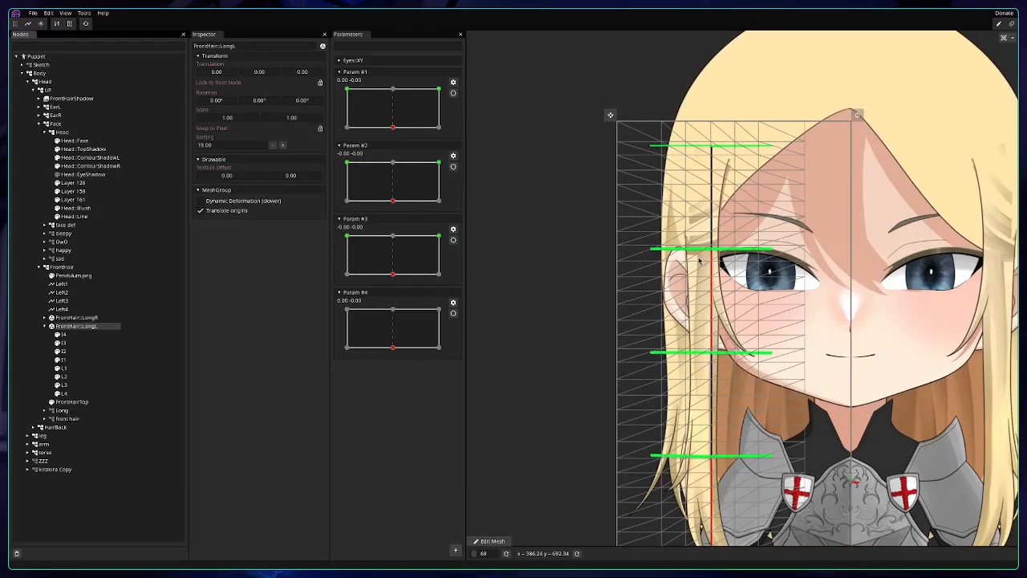
pyautogui.moveTo(717, 173); pyautogui.dragTo(685, 95)
pyautogui.moveTo(681, 206); pyautogui.dragTo(659, 185)
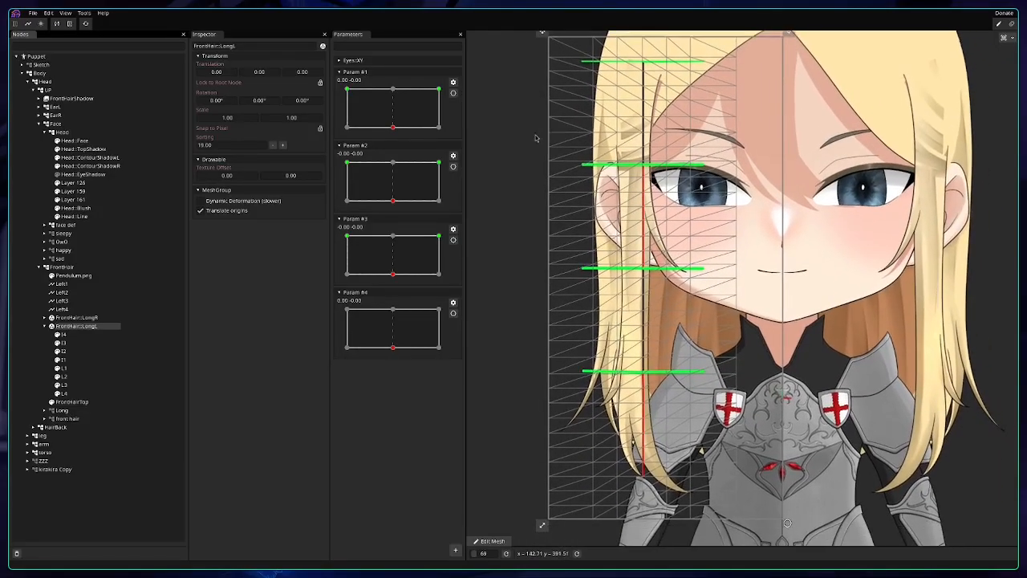
pyautogui.click(453, 94)
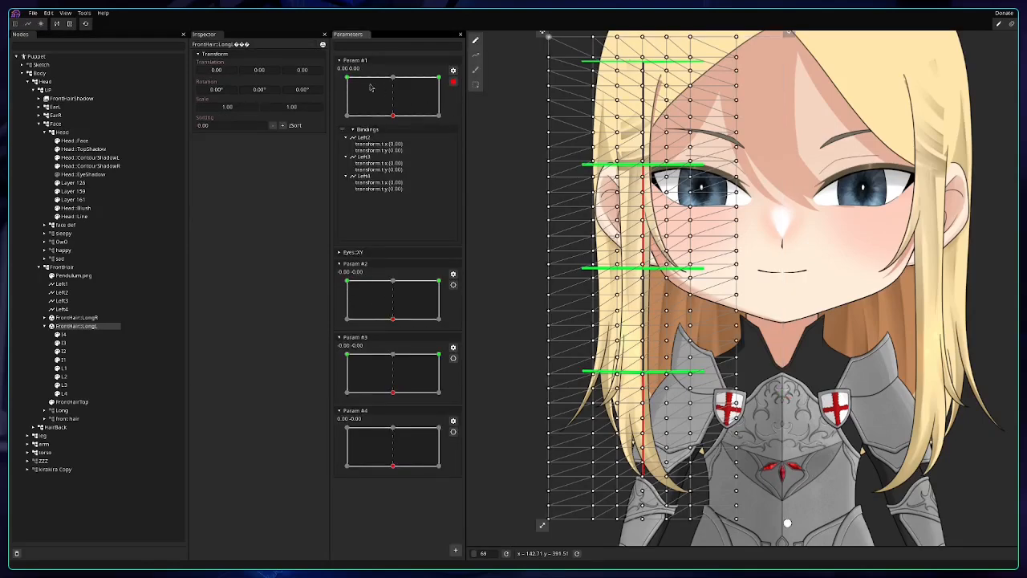
pyautogui.moveTo(371, 87); pyautogui.dragTo(348, 77)
pyautogui.scroll(5, 674, 265)
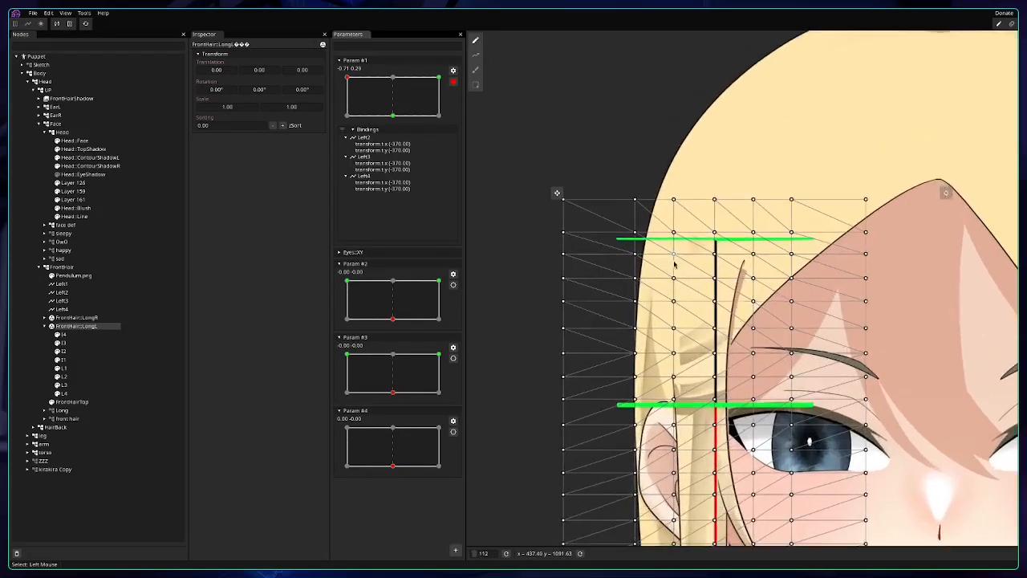
pyautogui.moveTo(674, 263); pyautogui.dragTo(695, 170)
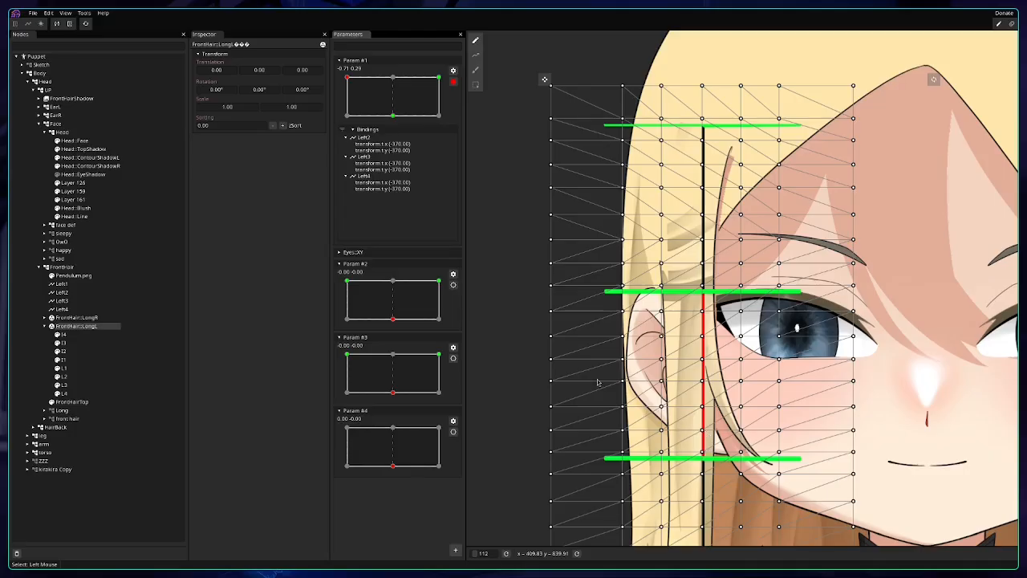
pyautogui.click(272, 222)
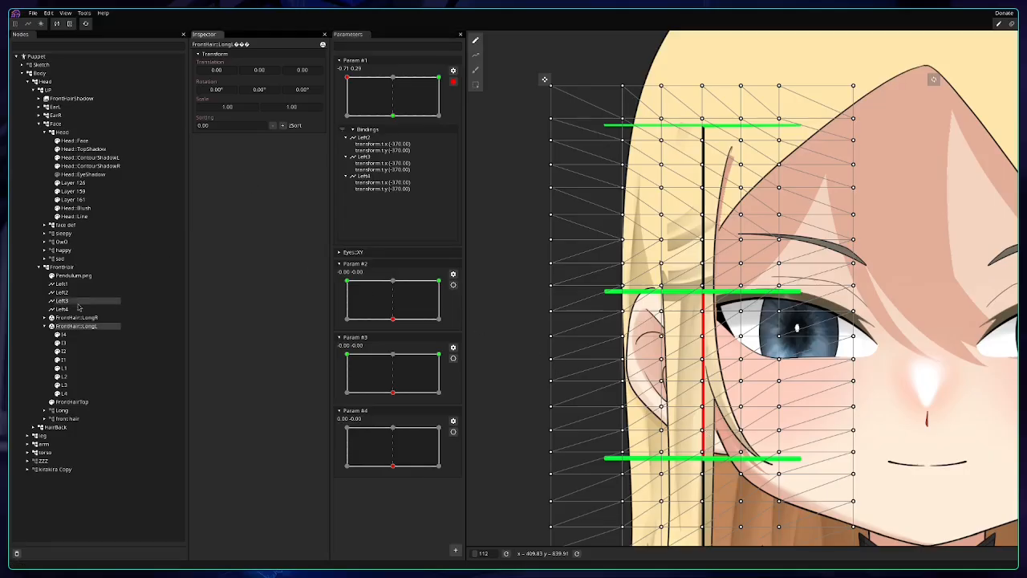
# Disarm Param #1 and set the horizontal scale of Pendulum.png to 1.71.
pyautogui.click(74, 276)
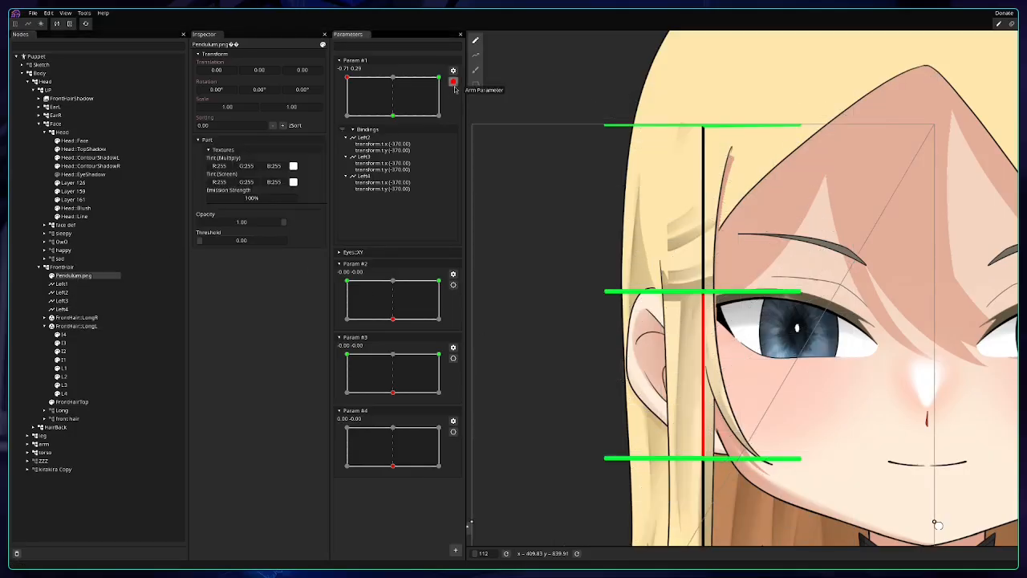
pyautogui.click(237, 118)
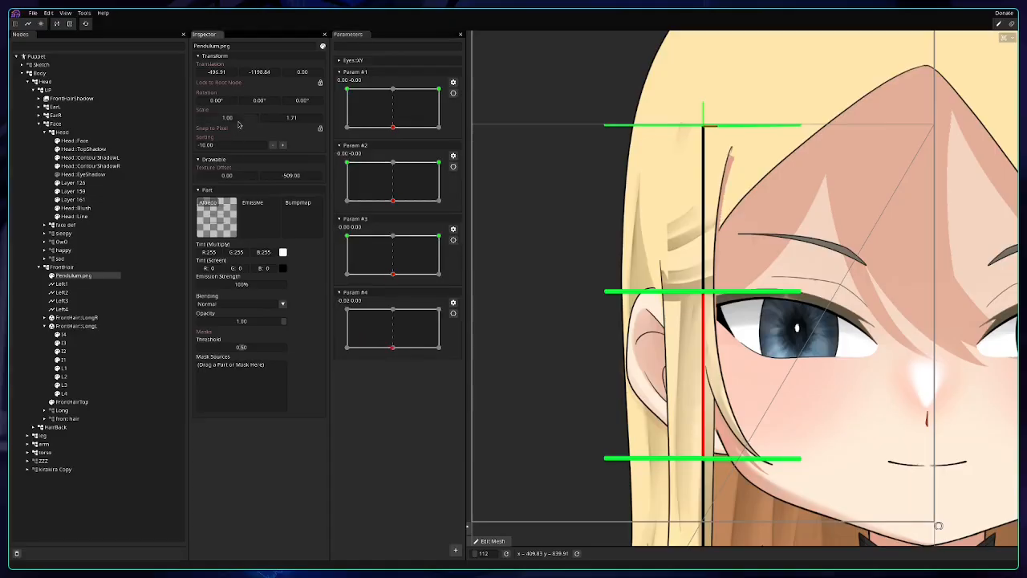
pyautogui.write('1.71')
pyautogui.press('Return')
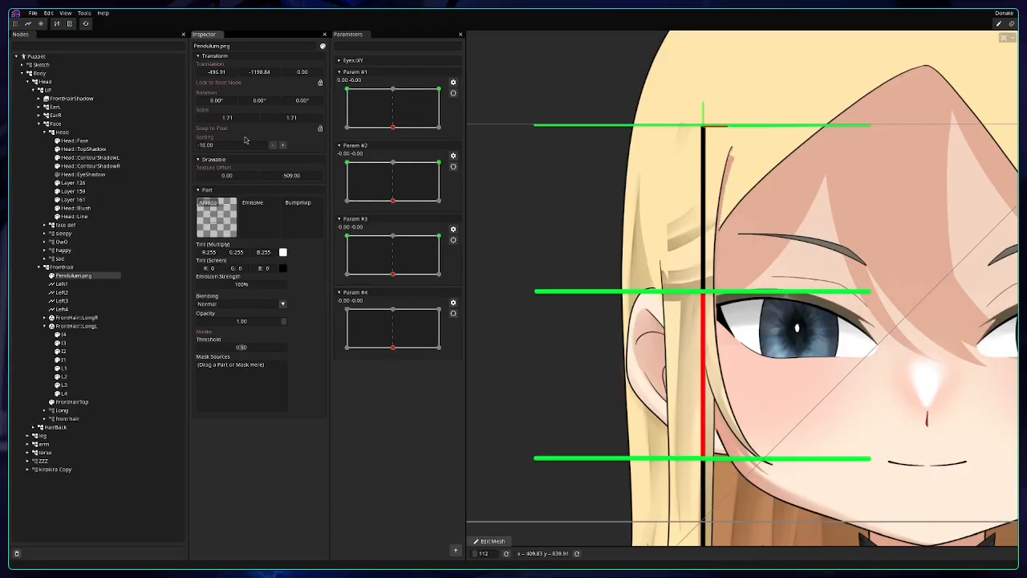
# Compare the widened guide with the FrontHair::LongL mesh rows and arm Param #1 at its upper-left keypoint for editing that mesh.
pyautogui.scroll(-2, 681, 155)
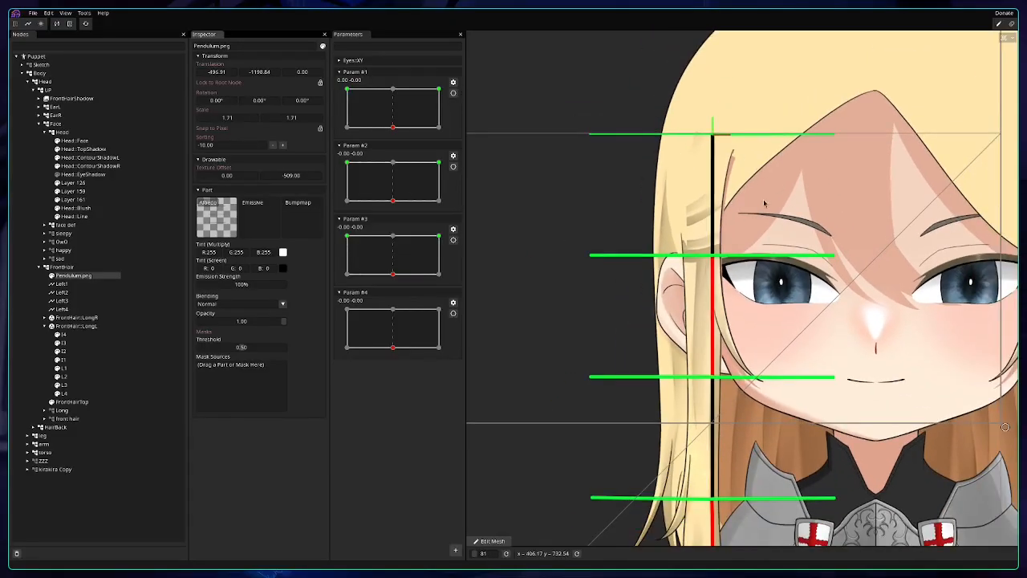
pyautogui.click(84, 328)
pyautogui.scroll(2, 725, 202)
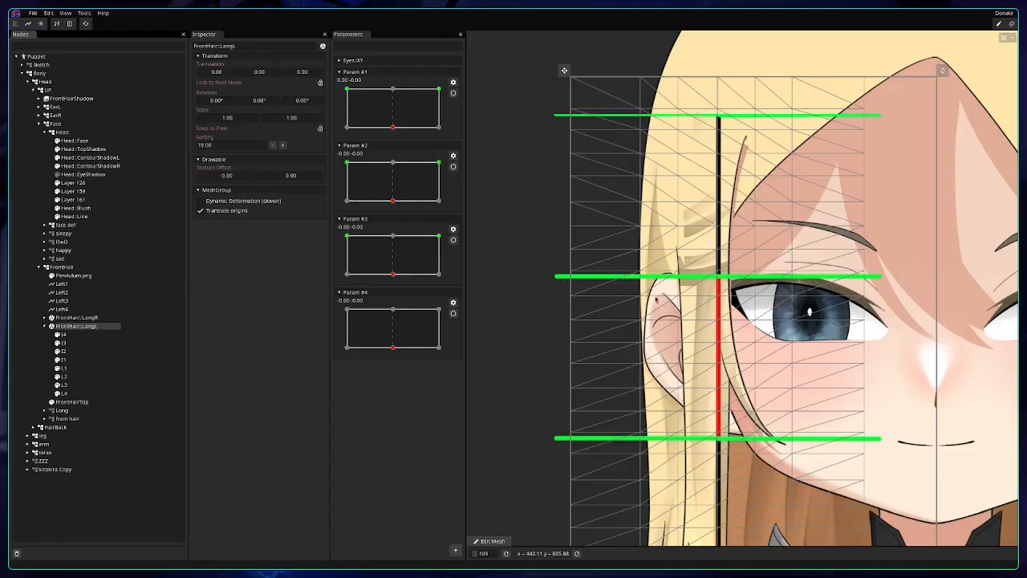
pyautogui.moveTo(656, 299); pyautogui.dragTo(636, 218)
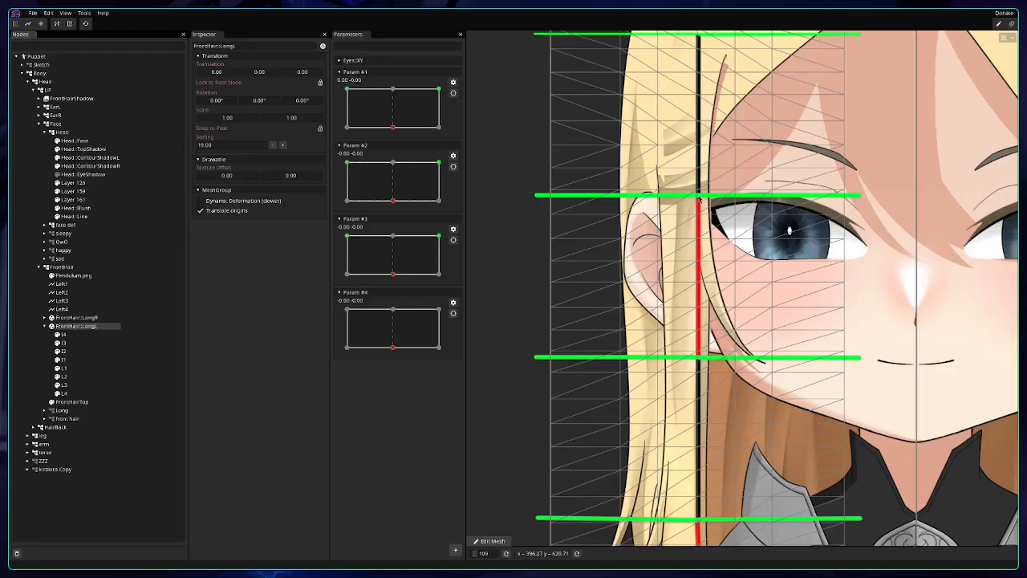
pyautogui.moveTo(703, 204); pyautogui.dragTo(708, 227)
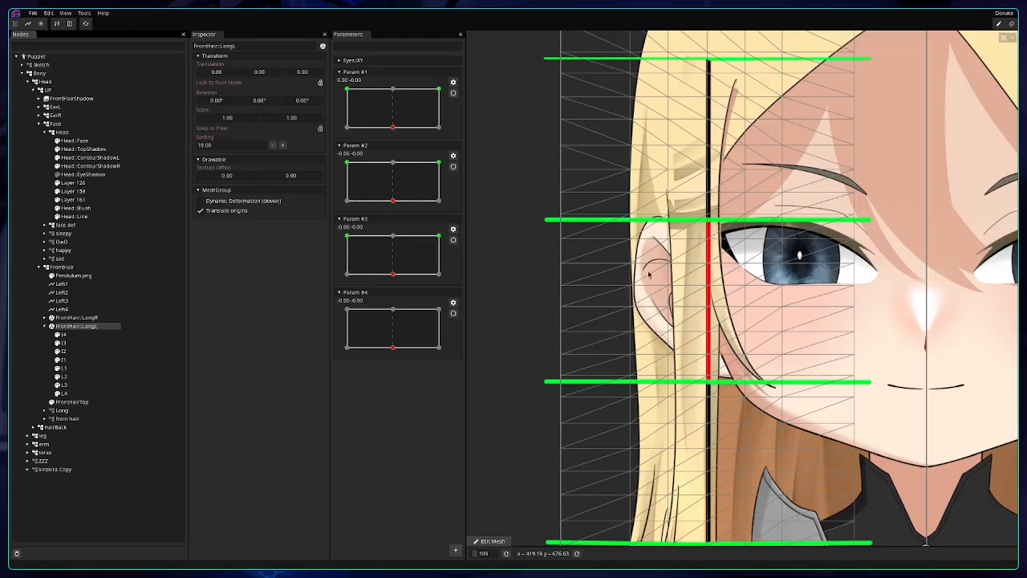
pyautogui.moveTo(688, 311); pyautogui.dragTo(688, 237)
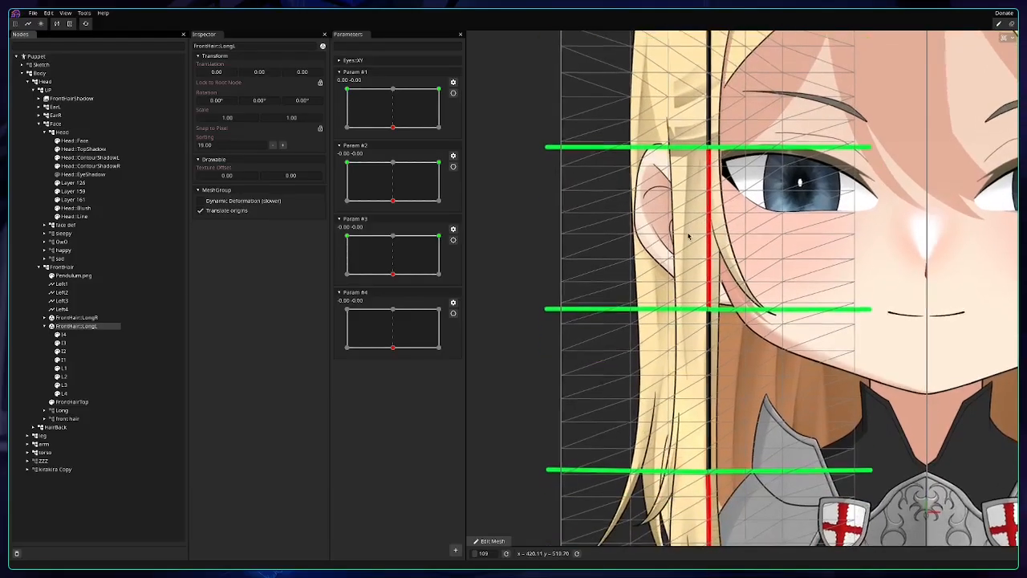
pyautogui.click(453, 93)
pyautogui.click(360, 80)
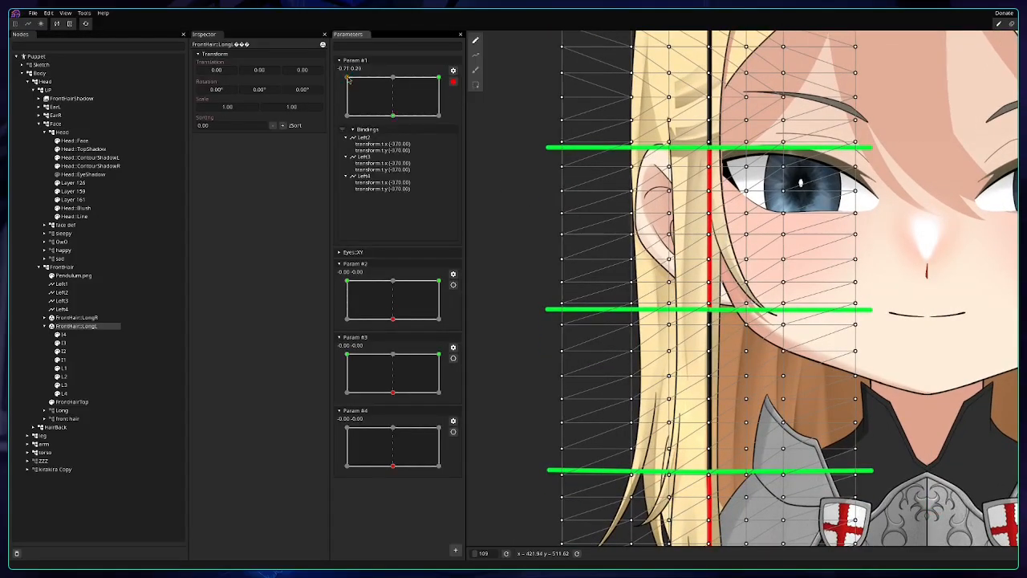
pyautogui.scroll(-2, 529, 160)
pyautogui.scroll(-3, 539, 135)
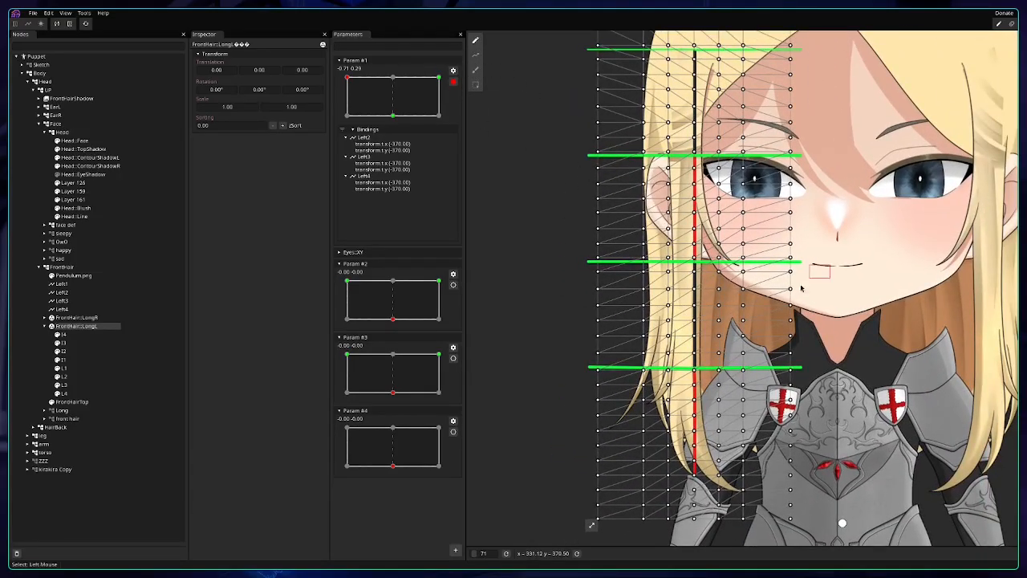
# Select the FrontHair::LongL mesh vertices below the third green guide line and shift them outward and down to the fourth guide's height.
pyautogui.moveTo(801, 288); pyautogui.dragTo(543, 542)
pyautogui.moveTo(543, 381); pyautogui.dragTo(596, 380)
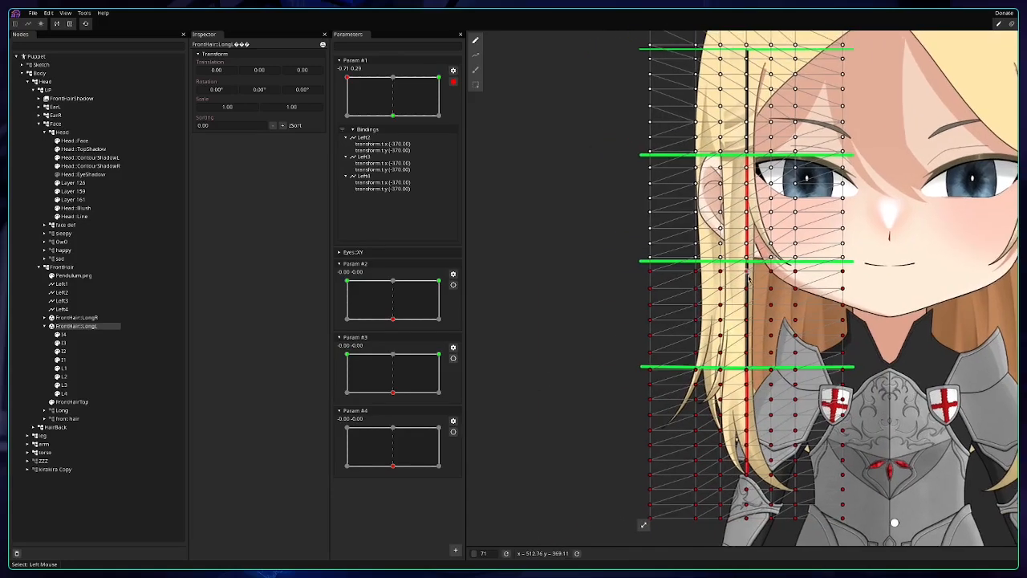
pyautogui.moveTo(749, 274); pyautogui.dragTo(610, 368)
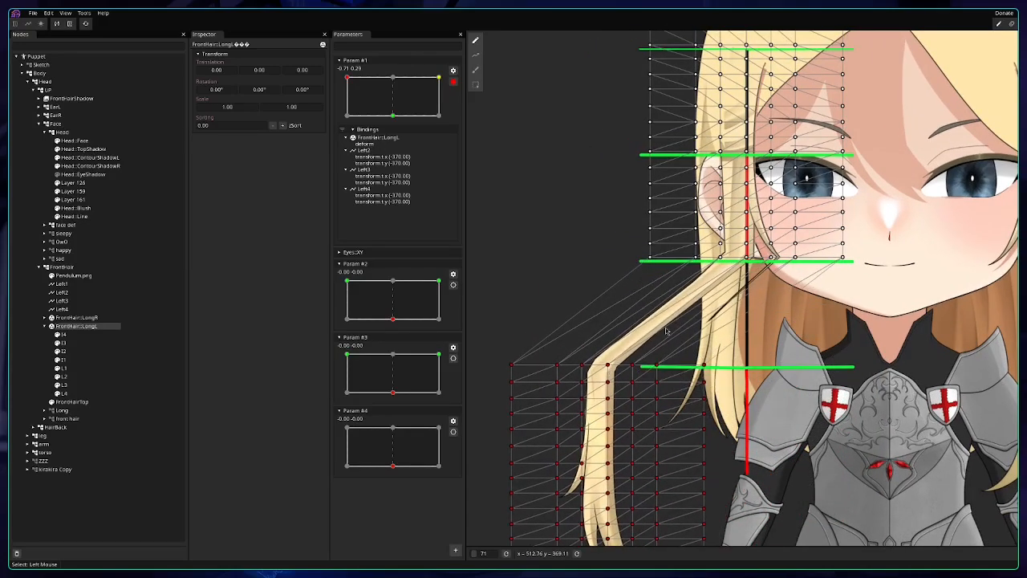
pyautogui.moveTo(836, 299); pyautogui.dragTo(823, 405)
pyautogui.moveTo(888, 276); pyautogui.dragTo(839, 238)
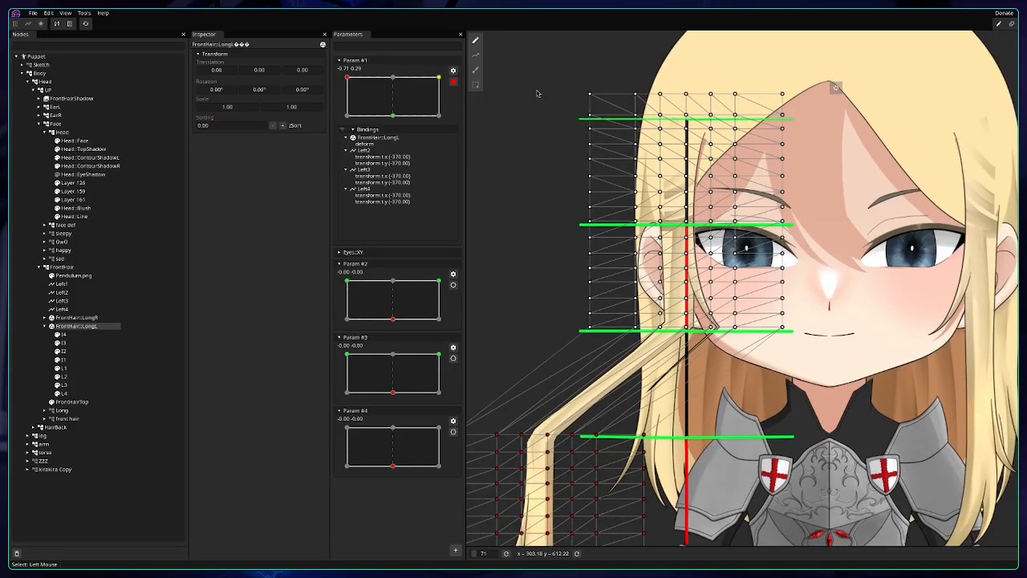
# Create a deformation path with evenly spaced points down the vertical guide line of FrontHair::LongL and switch it to deform mode.
pyautogui.click(475, 55)
pyautogui.moveTo(682, 100); pyautogui.dragTo(622, 95)
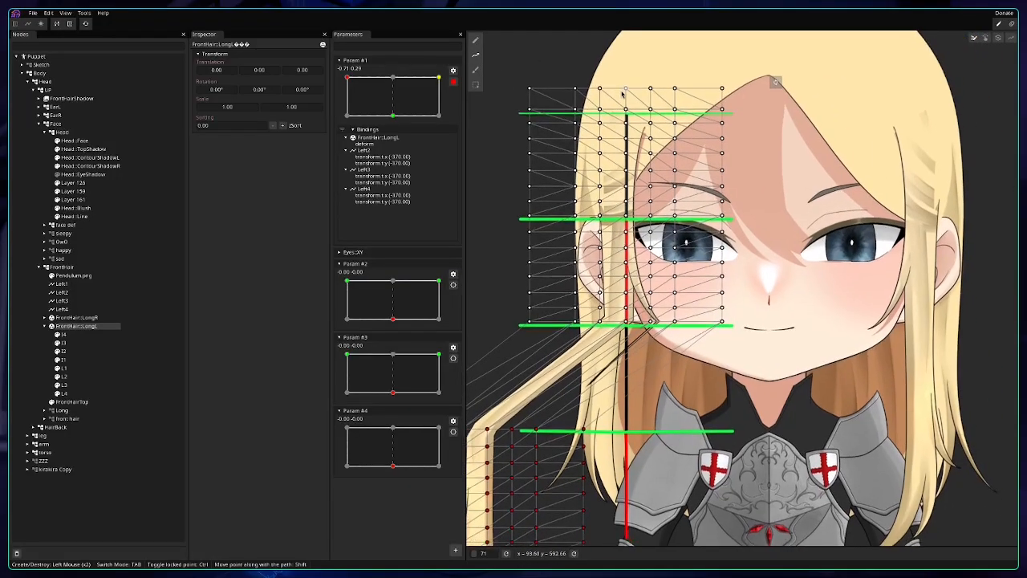
pyautogui.scroll(5, 621, 94)
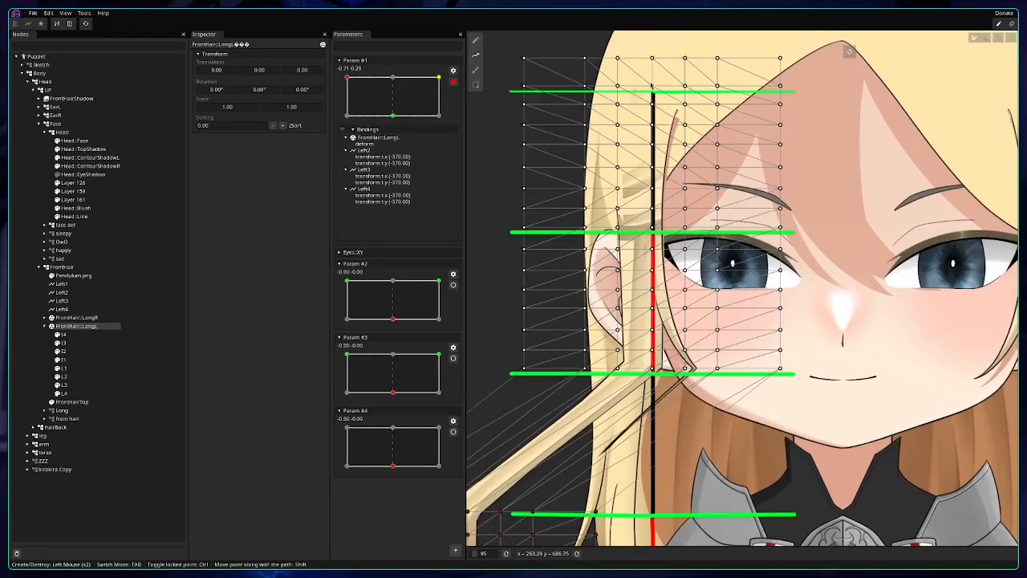
pyautogui.click(476, 58)
pyautogui.click(977, 40)
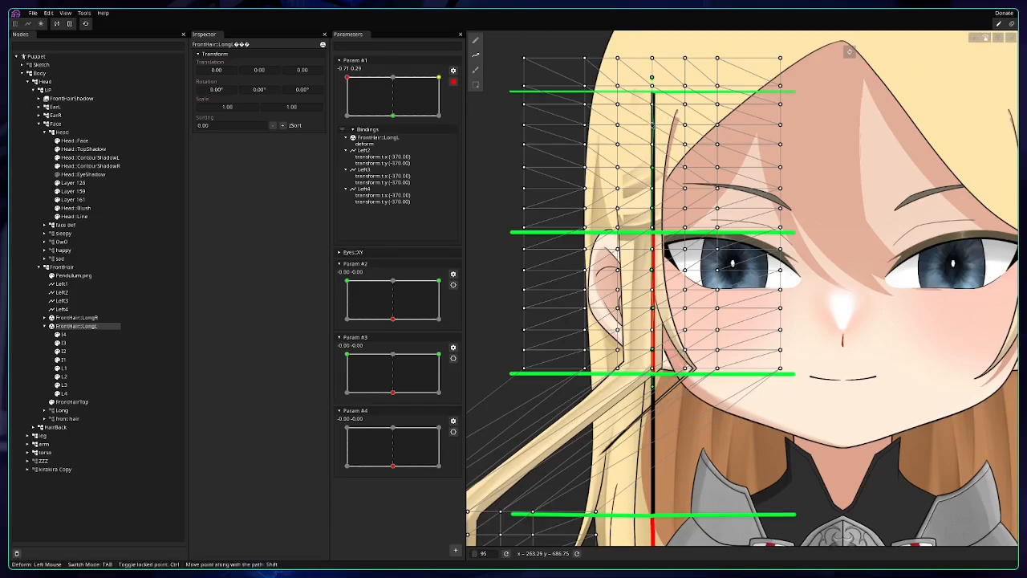
# Pull the upper path points of FrontHair::LongL outward from the head to start bending the strand, and save the puppet.
pyautogui.moveTo(653, 126); pyautogui.dragTo(626, 108)
pyautogui.moveTo(652, 167); pyautogui.dragTo(592, 126)
pyautogui.moveTo(652, 208); pyautogui.dragTo(561, 143)
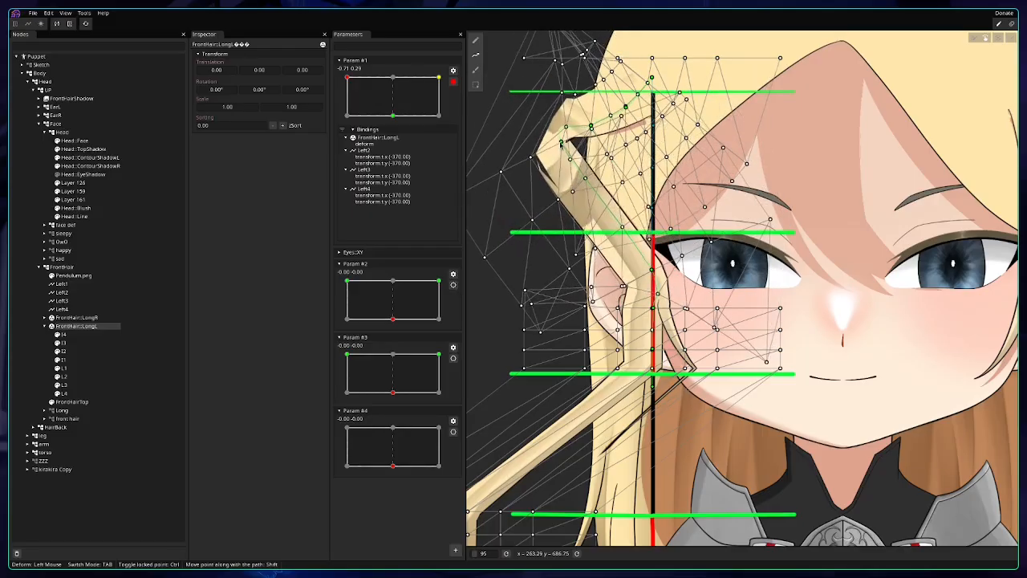
pyautogui.moveTo(654, 272); pyautogui.dragTo(535, 171)
pyautogui.hotkey('ctrl', 's')
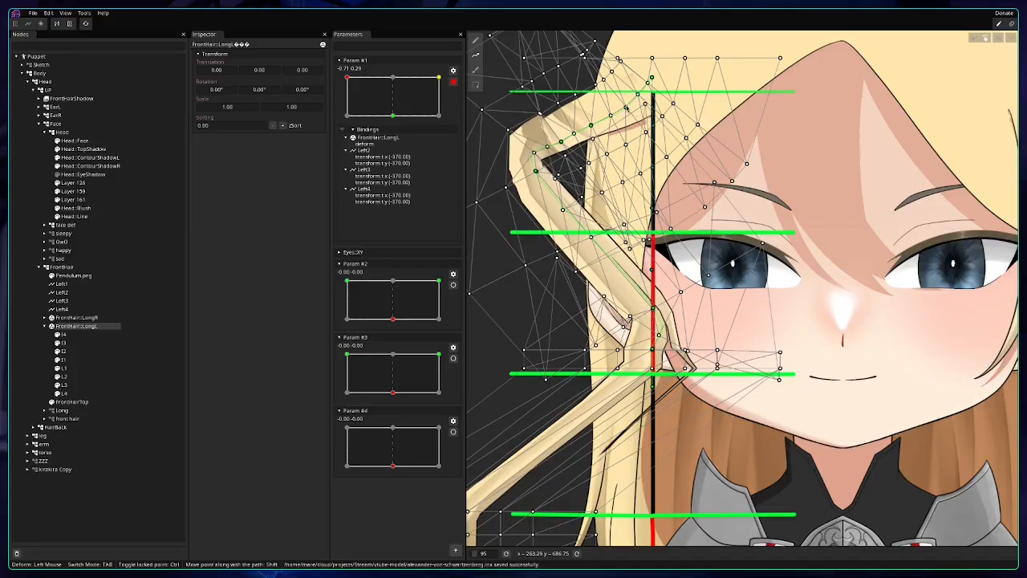
# Move the lower path points up and outward, and adjust the bend so the strand arches over and hangs beside the head.
pyautogui.moveTo(626, 107); pyautogui.dragTo(557, 134)
pyautogui.moveTo(536, 173); pyautogui.dragTo(539, 168)
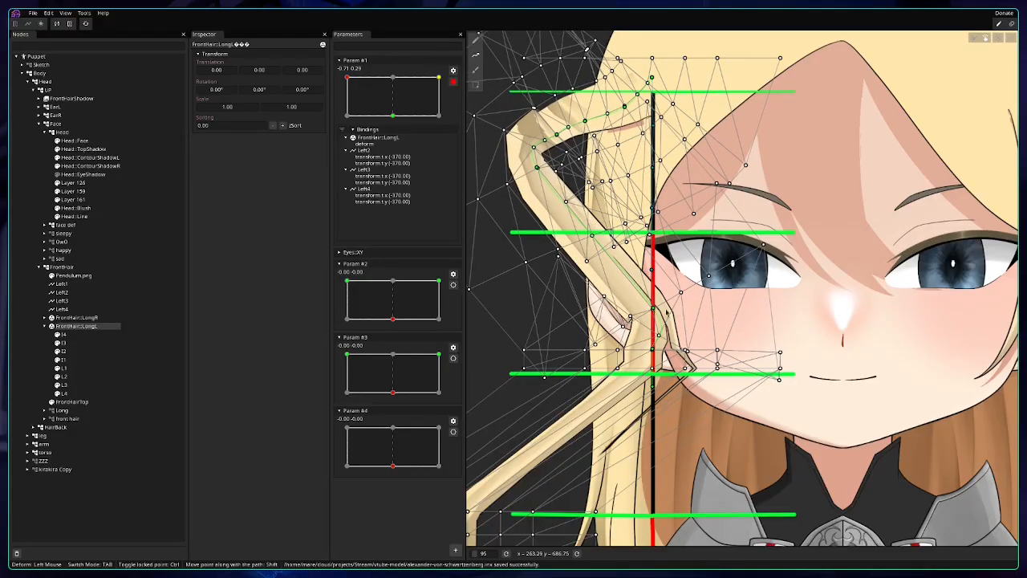
pyautogui.moveTo(653, 308); pyautogui.dragTo(530, 192)
pyautogui.moveTo(653, 349); pyautogui.dragTo(526, 222)
pyautogui.moveTo(651, 388); pyautogui.dragTo(527, 270)
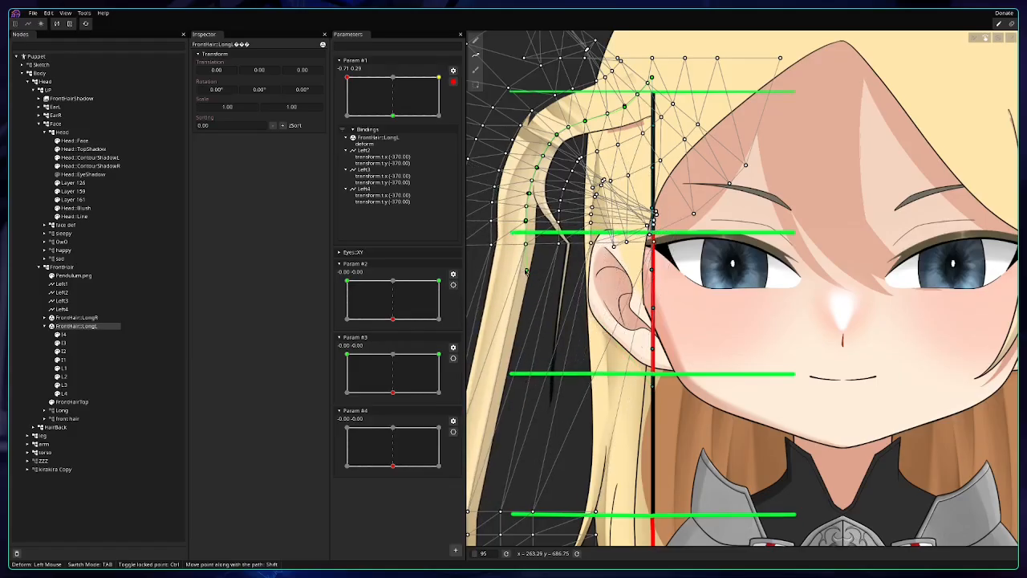
pyautogui.moveTo(579, 185); pyautogui.dragTo(600, 237)
pyautogui.moveTo(578, 186); pyautogui.dragTo(659, 162)
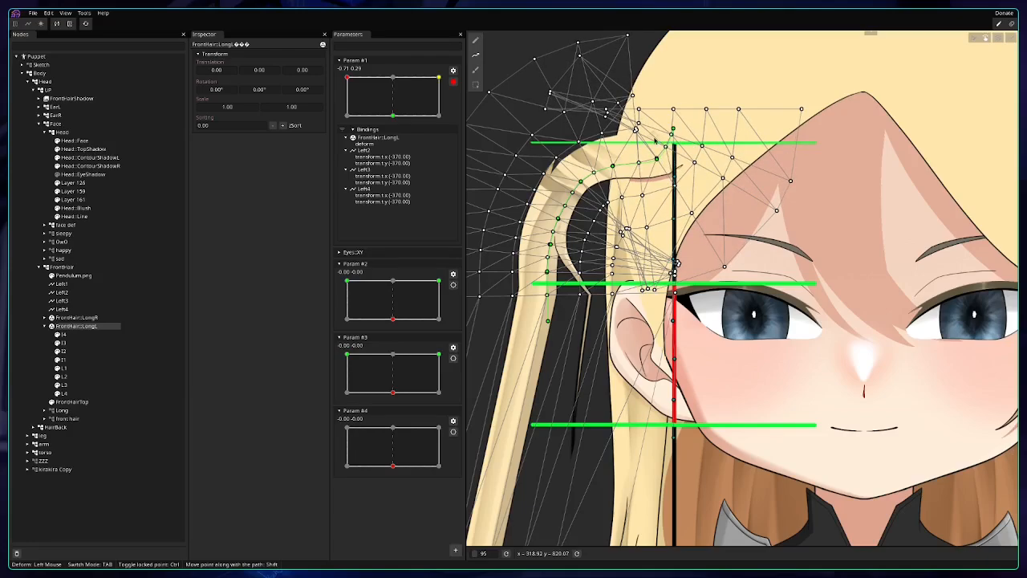
pyautogui.moveTo(622, 194); pyautogui.dragTo(655, 173)
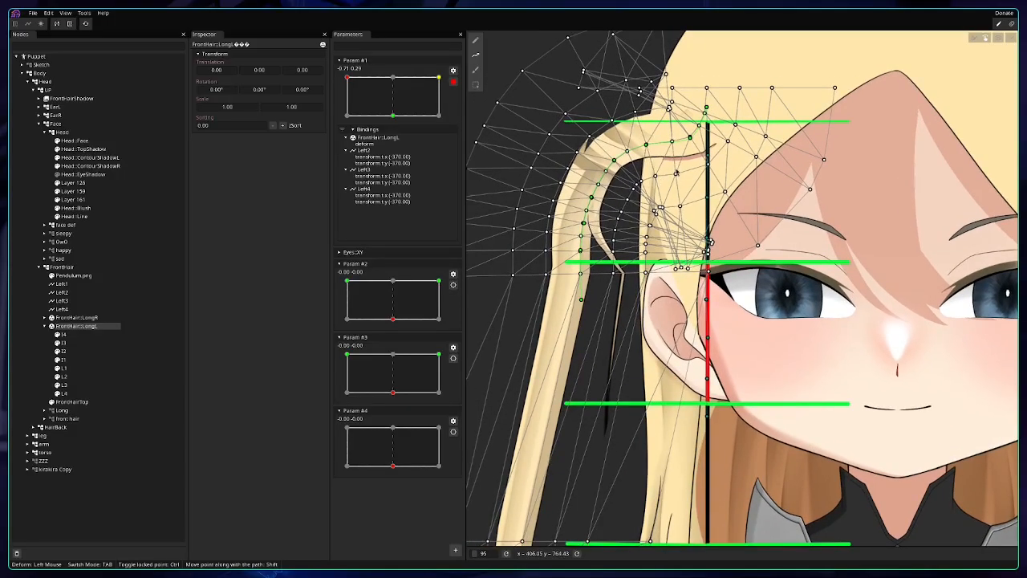
# Deselect the mesh and examine the bent strand with the front hair shown and hidden.
pyautogui.click(53, 426)
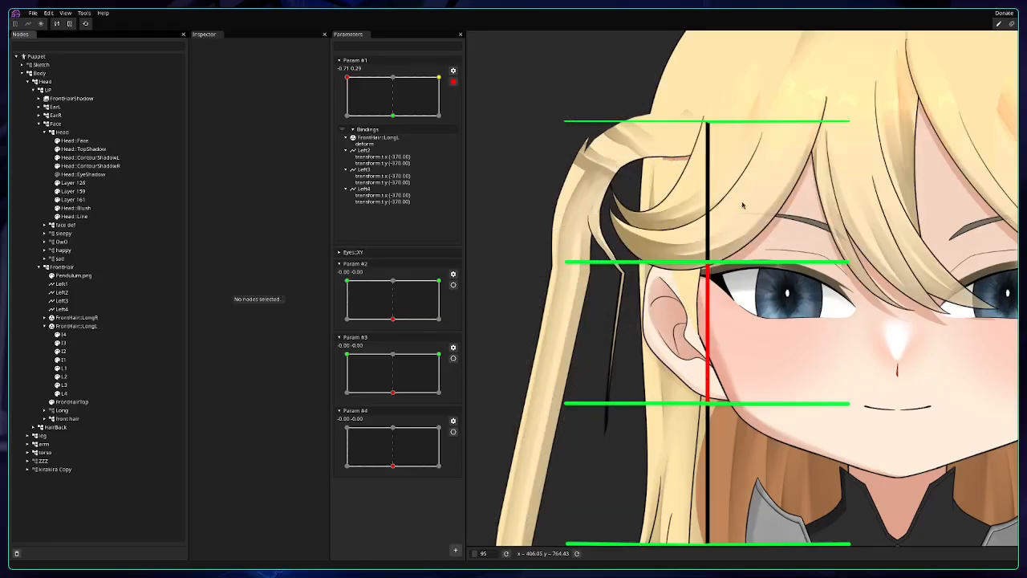
pyautogui.click(53, 421)
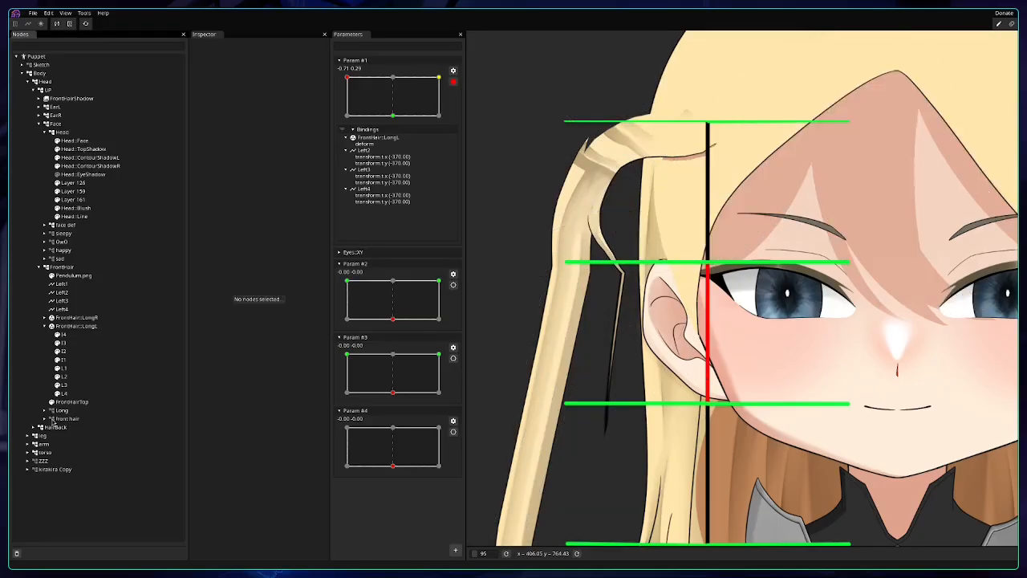
pyautogui.moveTo(594, 289); pyautogui.dragTo(523, 392)
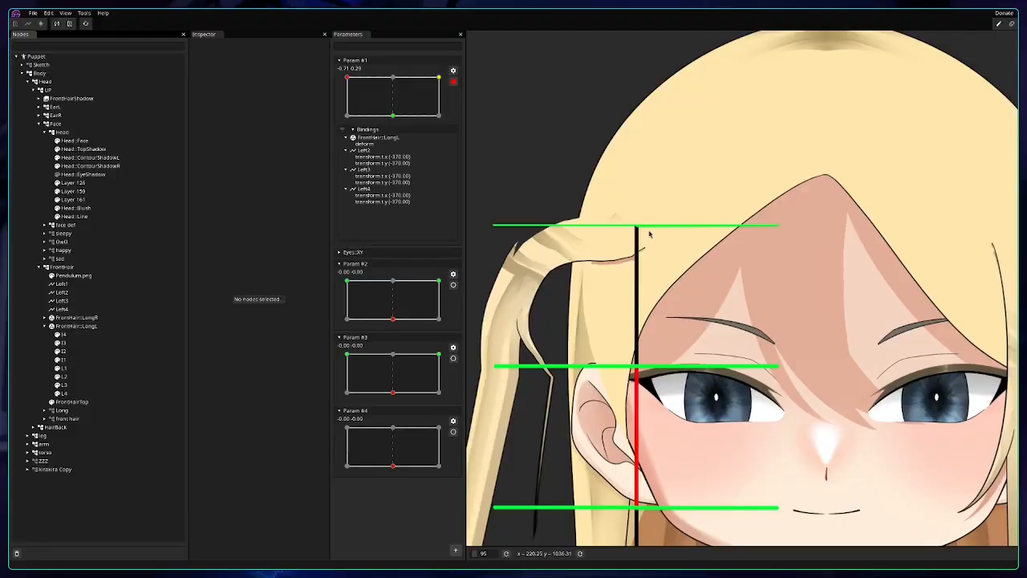
pyautogui.moveTo(604, 240); pyautogui.dragTo(692, 183)
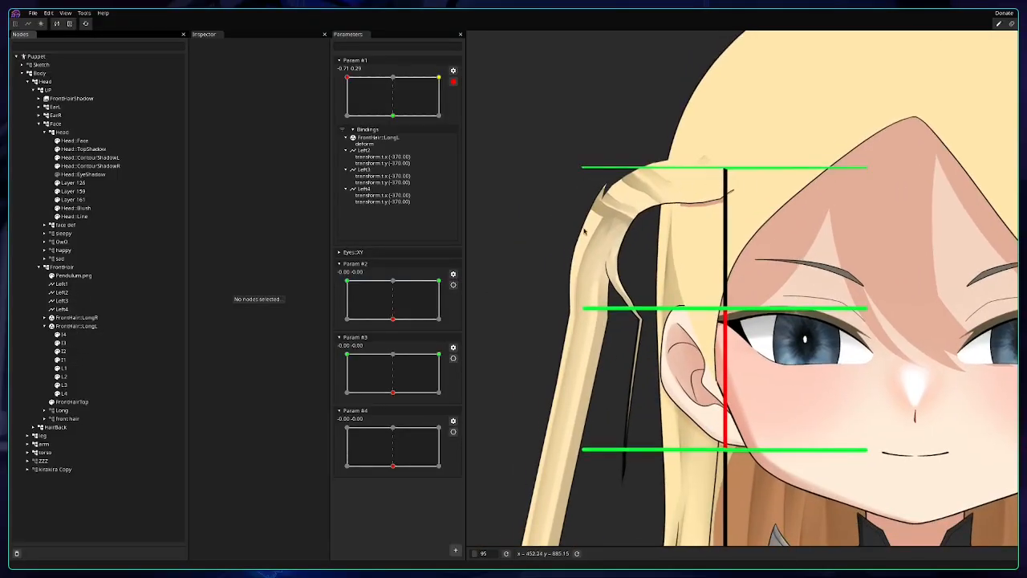
pyautogui.moveTo(649, 253); pyautogui.dragTo(612, 289)
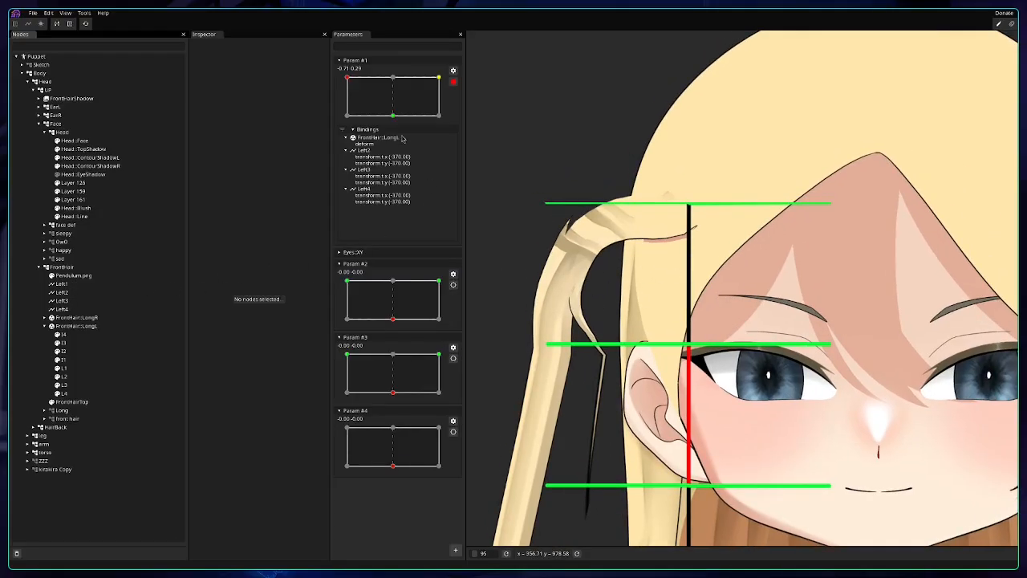
# Reselect FrontHair::LongL with the path deform tool and undo all path bends, keeping the path and the shifted lower vertices.
pyautogui.click(76, 326)
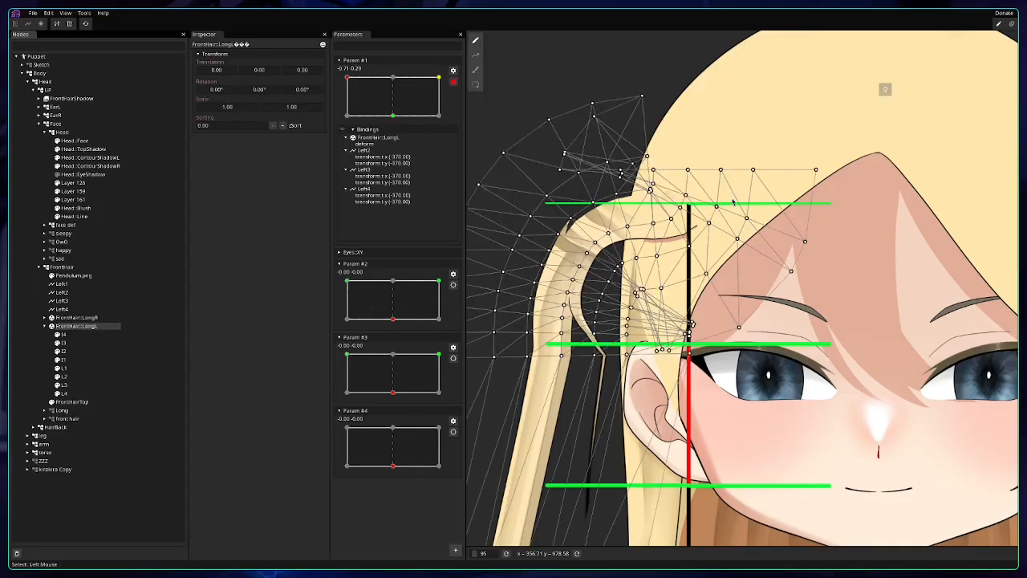
pyautogui.moveTo(679, 205); pyautogui.dragTo(756, 185)
pyautogui.moveTo(713, 236); pyautogui.dragTo(664, 161)
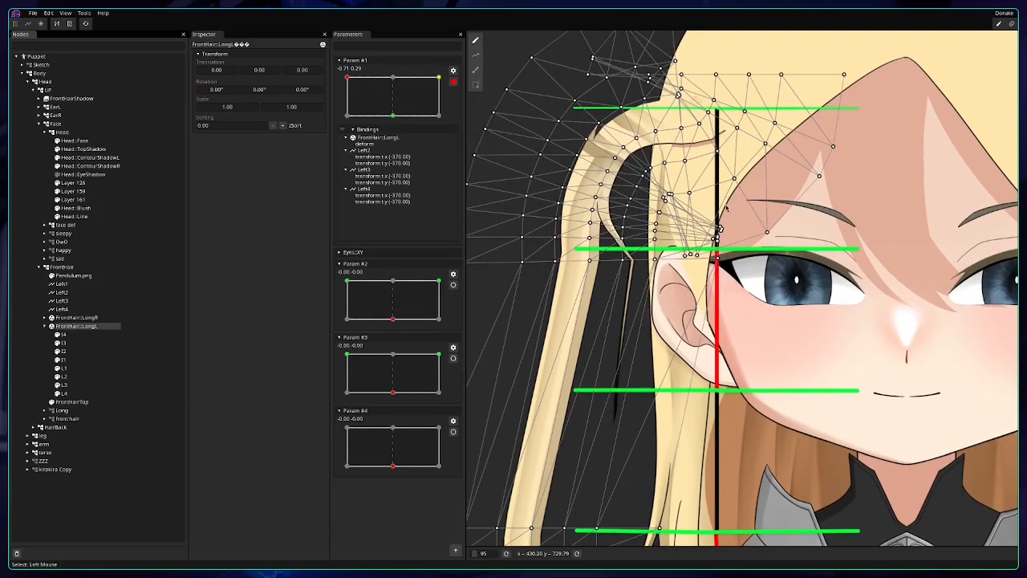
pyautogui.click(475, 55)
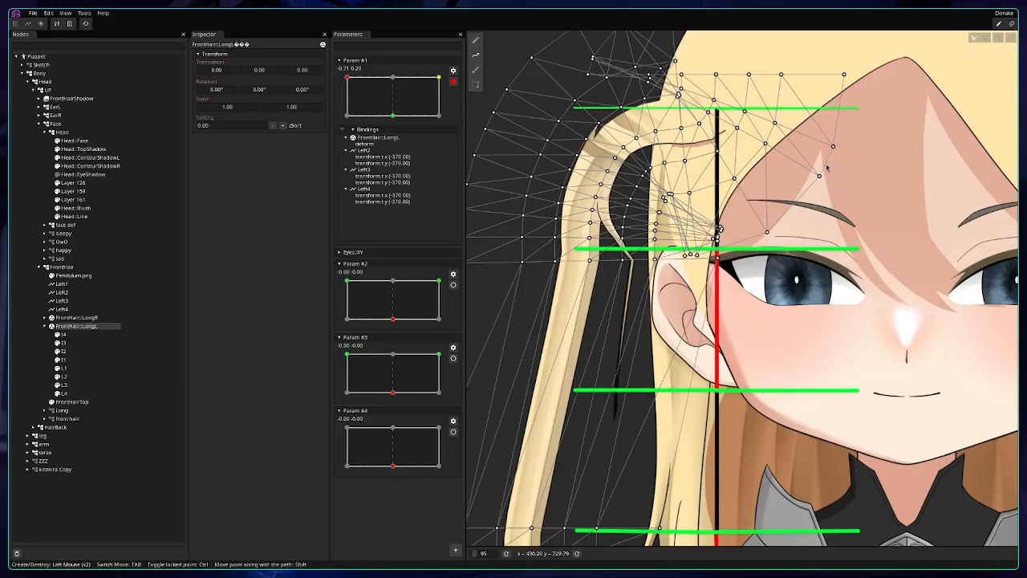
pyautogui.hotkey('ctrl', 'z')
pyautogui.hotkey('ctrl', 'z')
pyautogui.hotkey('ctrl', 'z')
pyautogui.hotkey('ctrl', 'z')
pyautogui.hotkey('ctrl', 'z')
pyautogui.hotkey('ctrl', 'z')
pyautogui.hotkey('ctrl', 'z')
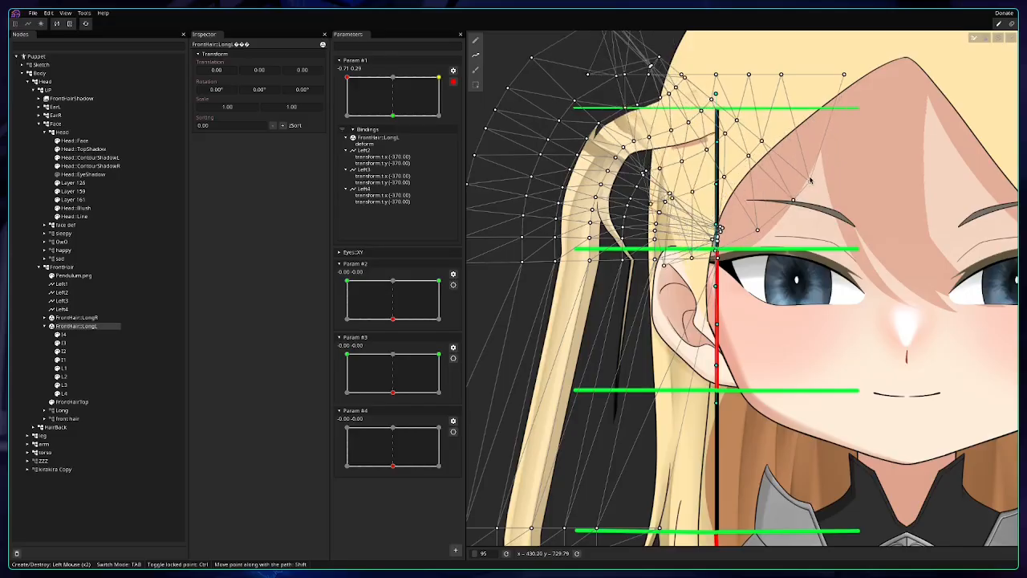
pyautogui.hotkey('ctrl', 'z')
pyautogui.hotkey('ctrl', 'z')
pyautogui.hotkey('ctrl', 'z')
pyautogui.hotkey('ctrl', 'z')
pyautogui.hotkey('ctrl', 'z')
pyautogui.hotkey('ctrl', 'z')
pyautogui.hotkey('ctrl', 'z')
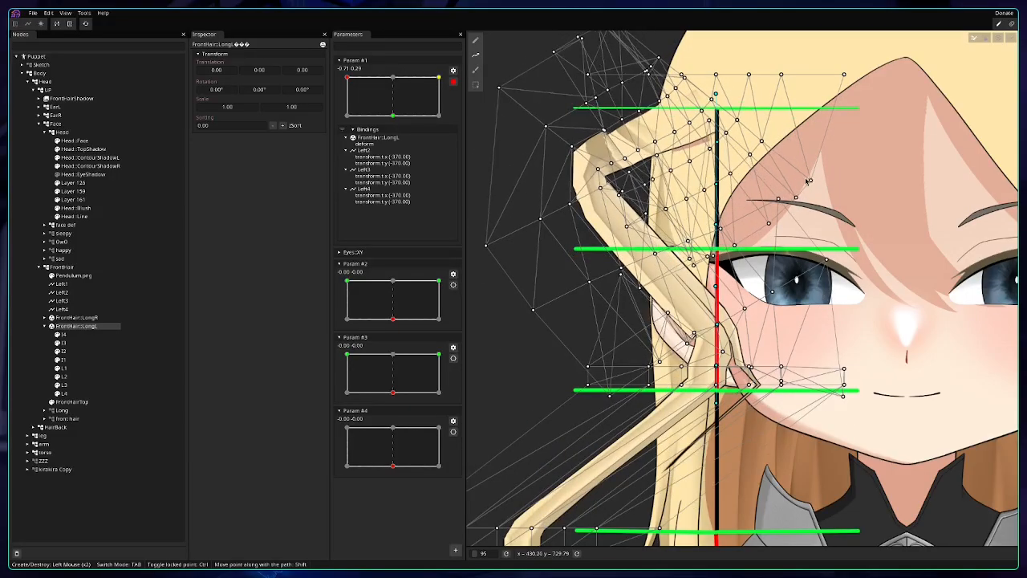
pyautogui.hotkey('ctrl', 'z')
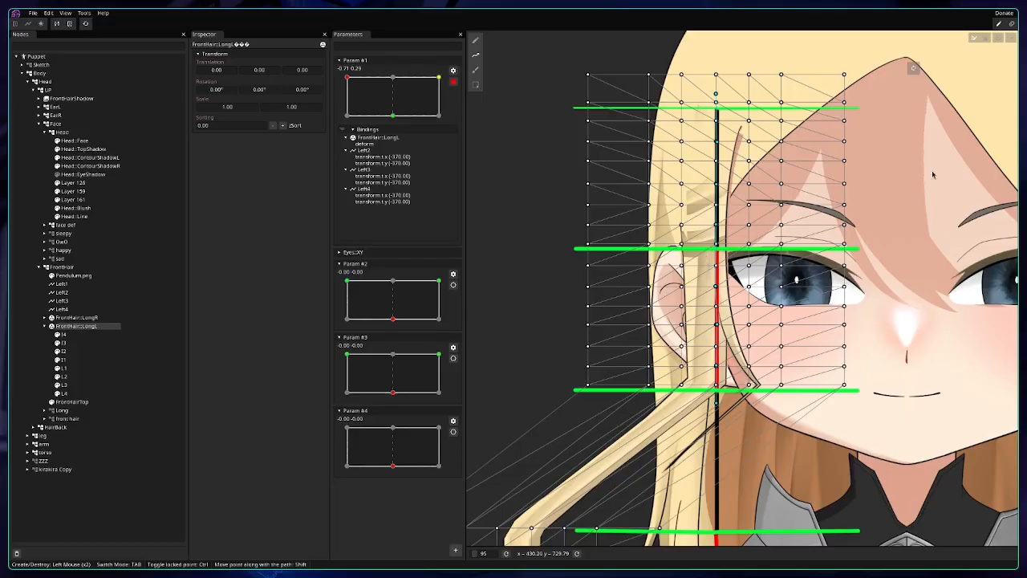
# Bend FrontHair::LongL again in deform mode by pulling the path's upper and middle points outward in a stepped arc.
pyautogui.click(985, 38)
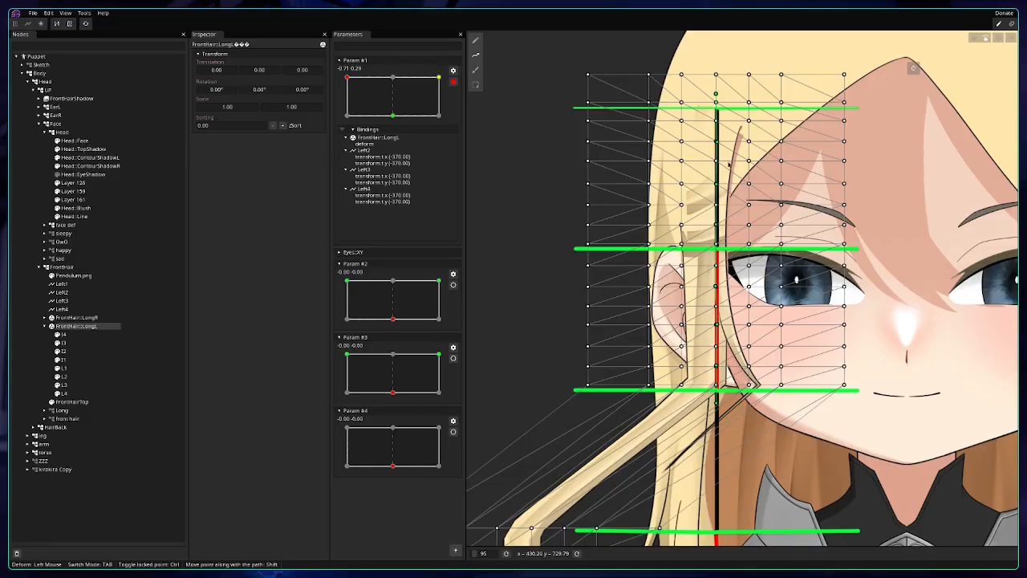
pyautogui.moveTo(717, 144); pyautogui.dragTo(691, 125)
pyautogui.moveTo(717, 184); pyautogui.dragTo(661, 137)
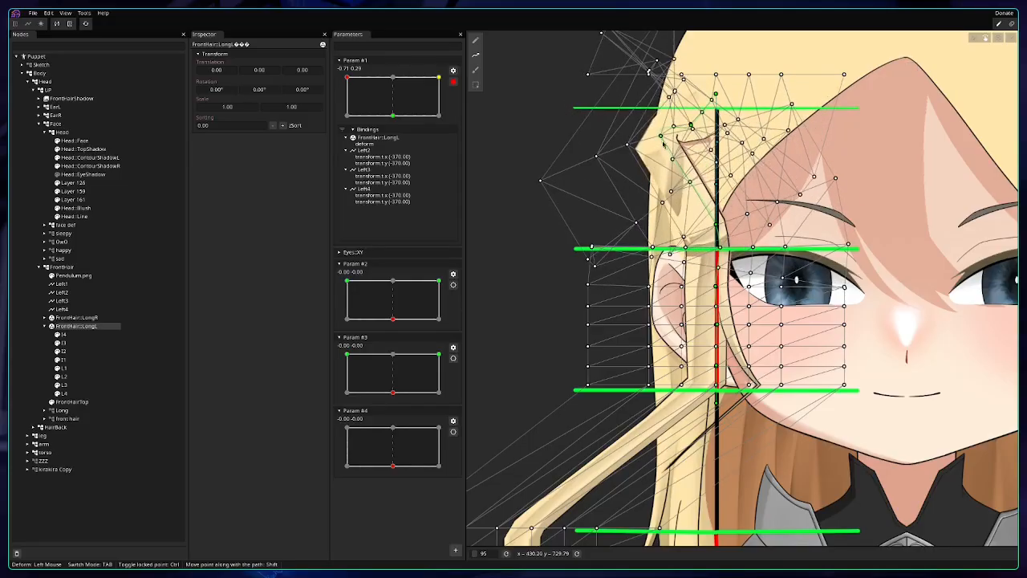
pyautogui.moveTo(716, 225); pyautogui.dragTo(631, 151)
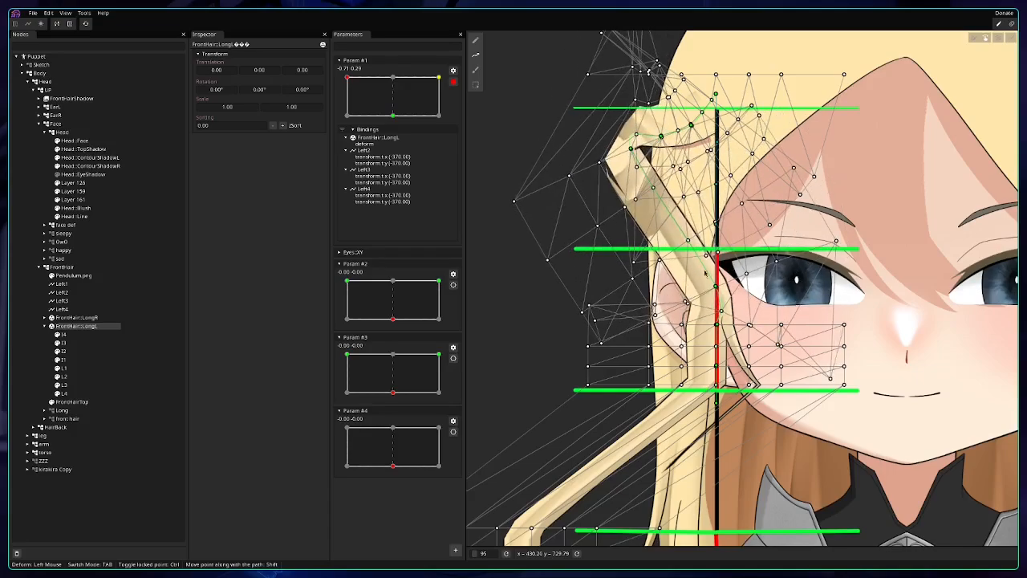
pyautogui.moveTo(716, 287); pyautogui.dragTo(613, 179)
pyautogui.moveTo(716, 325); pyautogui.dragTo(594, 203)
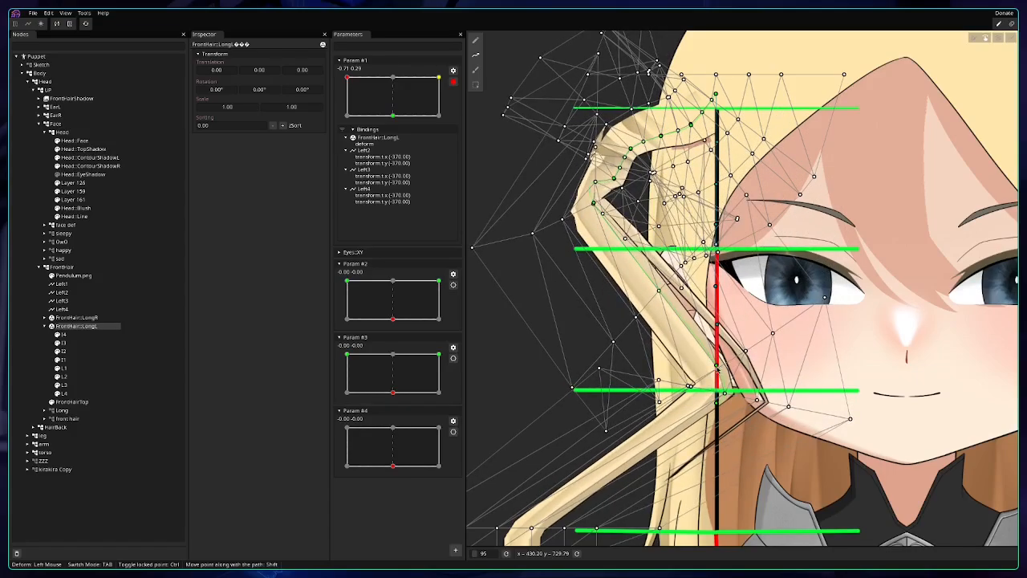
# Move the last two path points beside the head above the hanging hair, and smooth the points around the outer bend.
pyautogui.moveTo(716, 365); pyautogui.dragTo(589, 230)
pyautogui.moveTo(716, 407); pyautogui.dragTo(587, 275)
pyautogui.moveTo(593, 202); pyautogui.dragTo(688, 146)
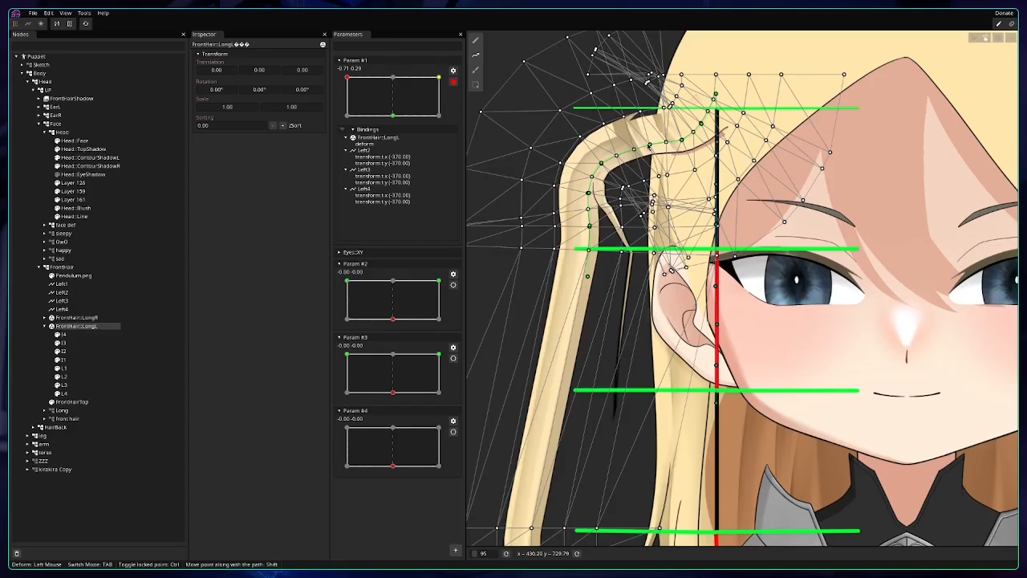
pyautogui.moveTo(603, 165); pyautogui.dragTo(599, 196)
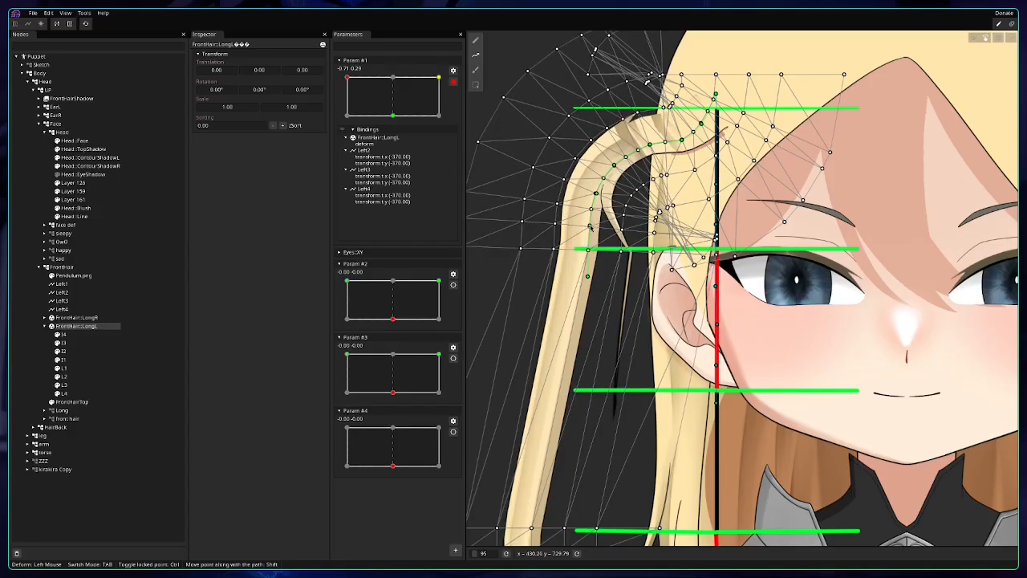
pyautogui.moveTo(586, 277); pyautogui.dragTo(578, 273)
pyautogui.moveTo(588, 226); pyautogui.dragTo(687, 143)
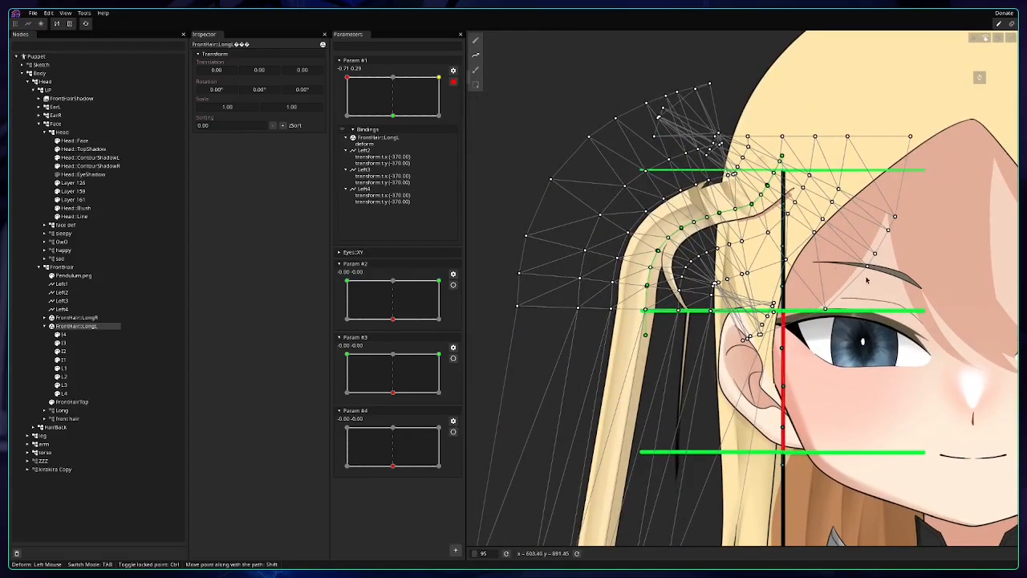
# Fine-tune the path points near the strand's root and along the top of the arch for an even curve.
pyautogui.moveTo(866, 280); pyautogui.dragTo(781, 193)
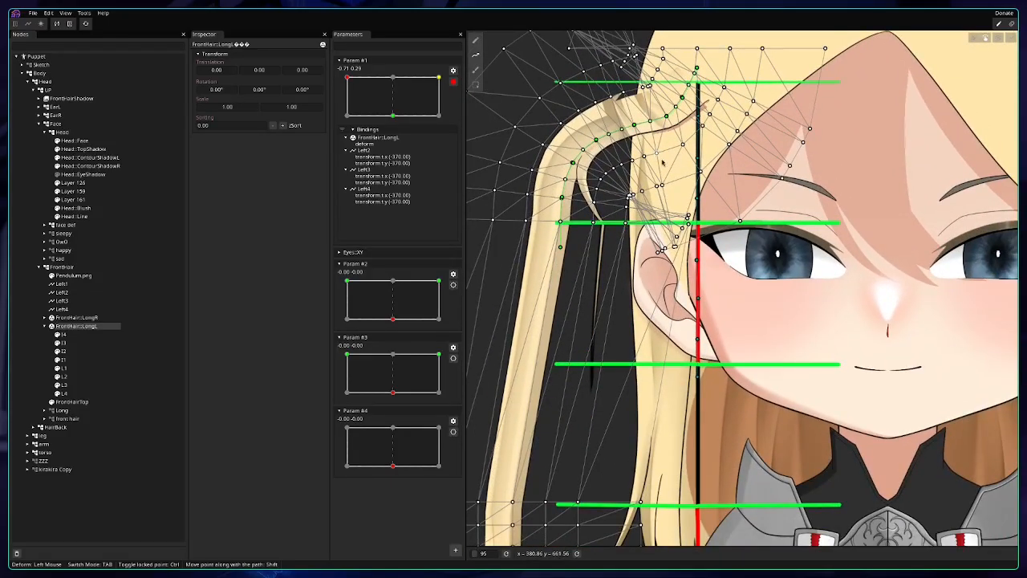
pyautogui.moveTo(662, 292); pyautogui.dragTo(708, 322)
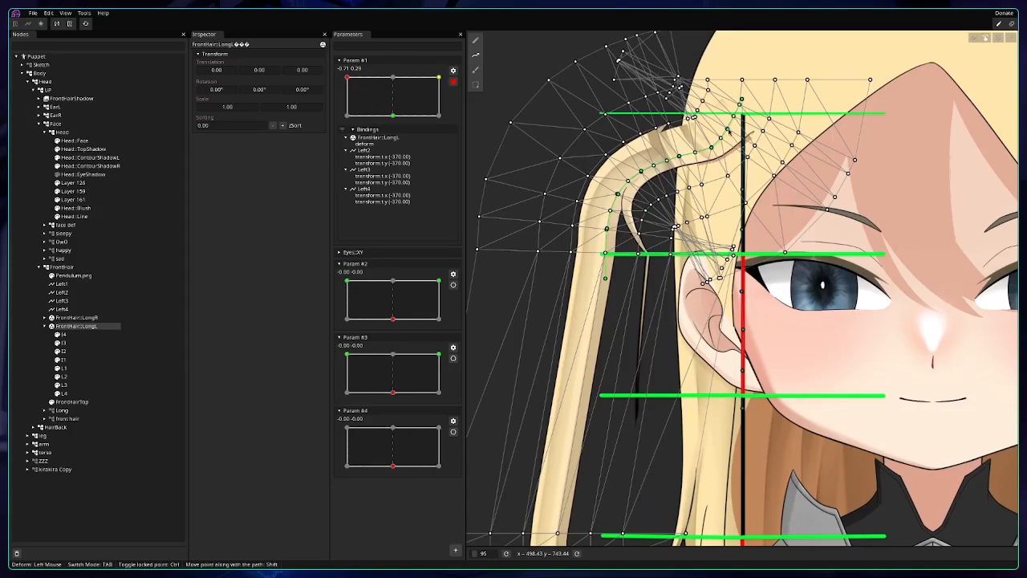
pyautogui.moveTo(728, 130); pyautogui.dragTo(708, 146)
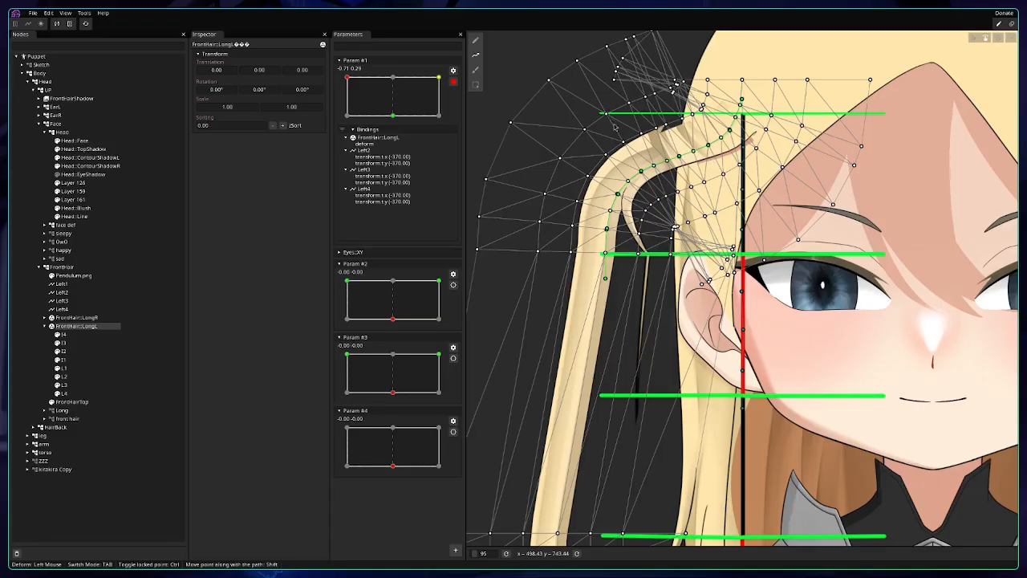
pyautogui.moveTo(643, 170); pyautogui.dragTo(714, 150)
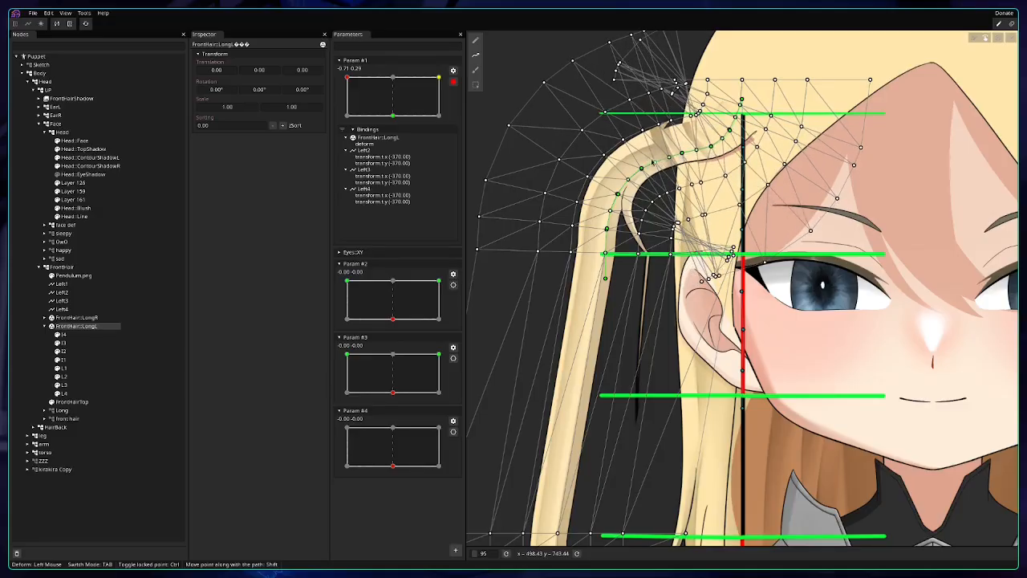
pyautogui.moveTo(642, 168); pyautogui.dragTo(641, 163)
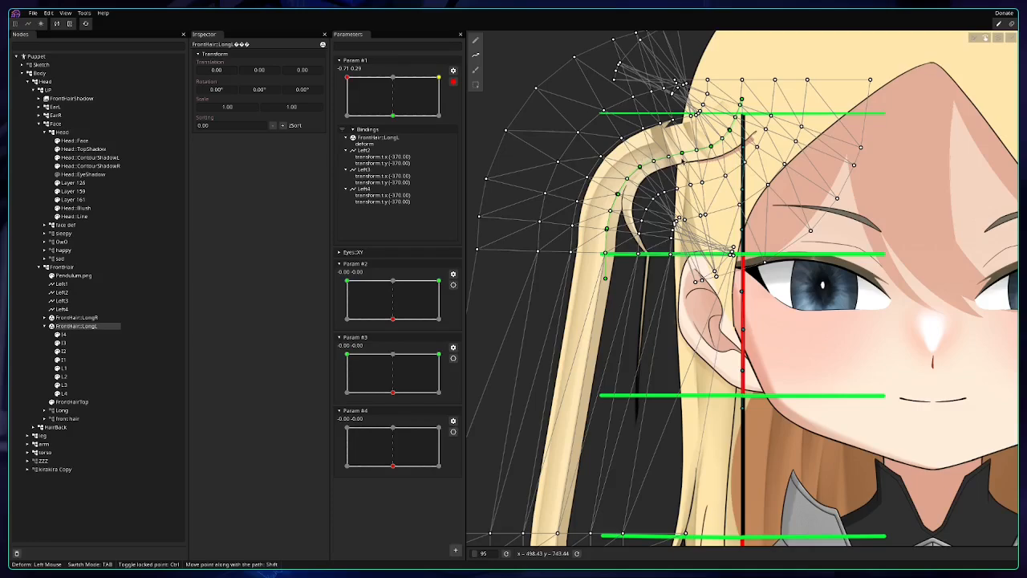
# Nudge a path point on the arch, select the strand's lower vertices and move them up directly beneath the outer bend.
pyautogui.moveTo(708, 151); pyautogui.dragTo(715, 151)
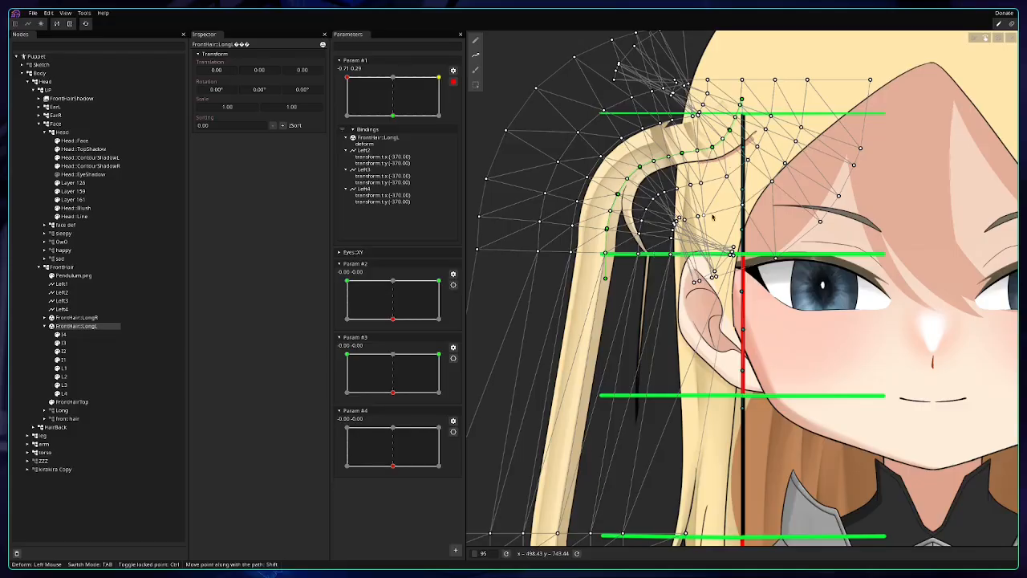
pyautogui.moveTo(637, 330); pyautogui.dragTo(645, 229)
pyautogui.scroll(-4, 645, 228)
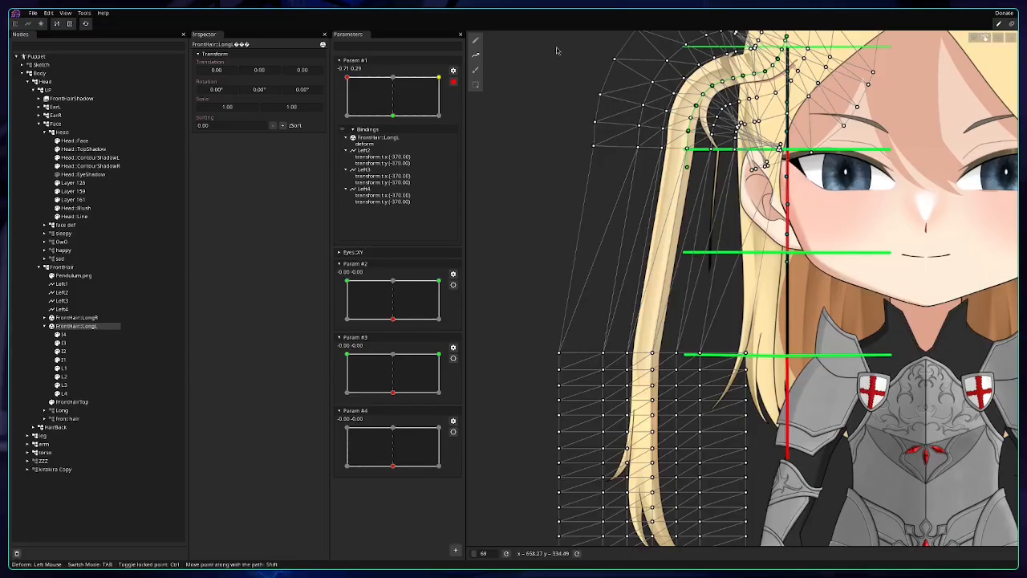
pyautogui.click(476, 40)
pyautogui.moveTo(790, 309); pyautogui.dragTo(581, 341)
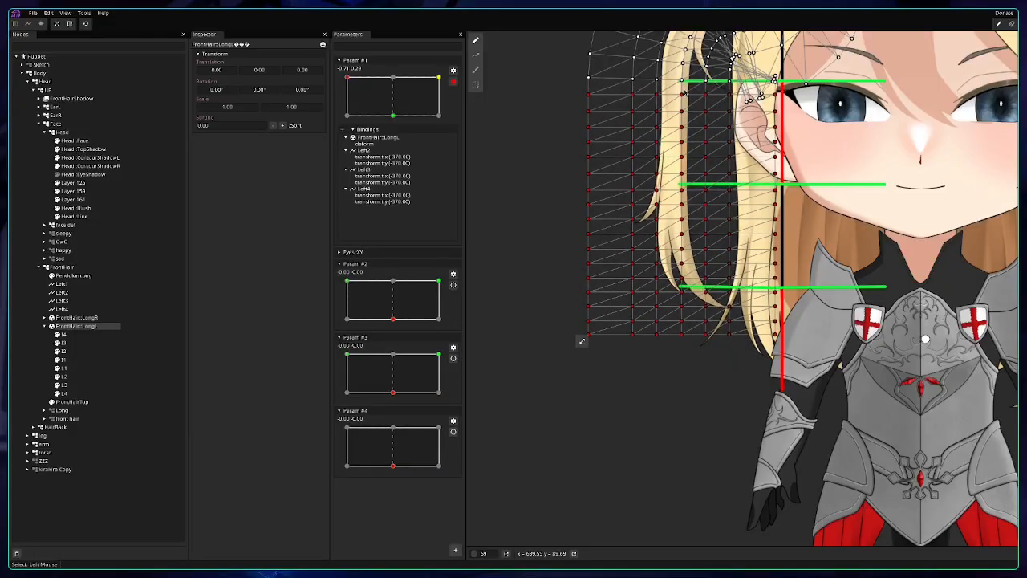
pyautogui.scroll(5, 682, 91)
pyautogui.moveTo(695, 83); pyautogui.dragTo(697, 195)
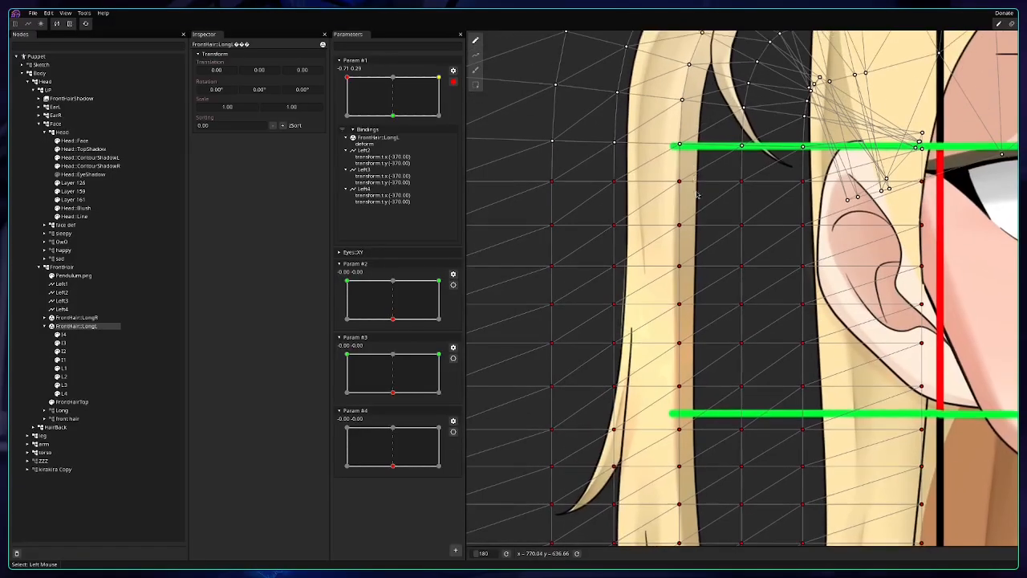
pyautogui.scroll(-5, 717, 222)
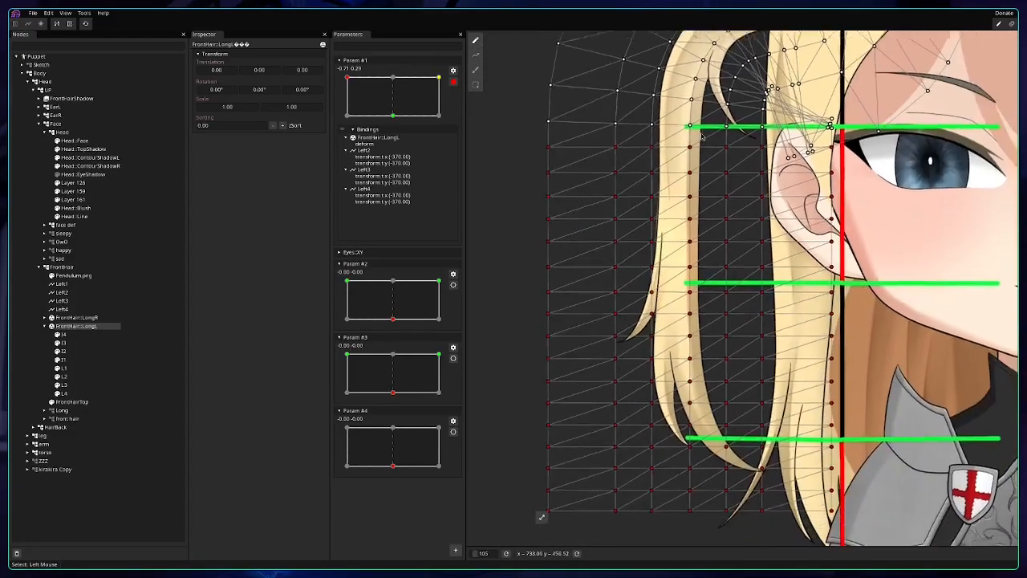
pyautogui.scroll(-1, 698, 120)
pyautogui.moveTo(921, 157); pyautogui.dragTo(796, 223)
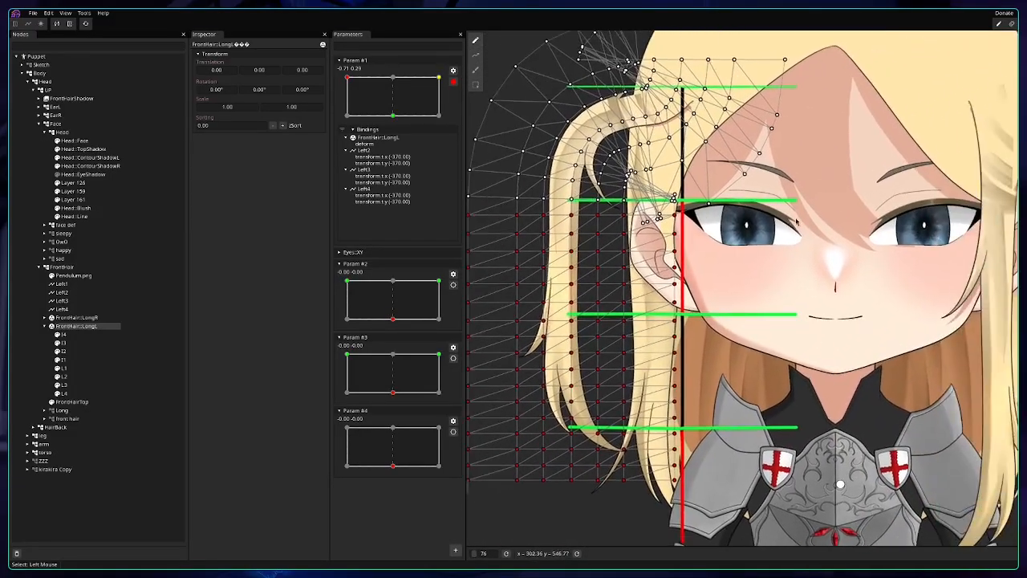
# At the Param #1 keypoint (0.71, 0.29), reset the FrontHair::LongL deform binding.
pyautogui.click(438, 78)
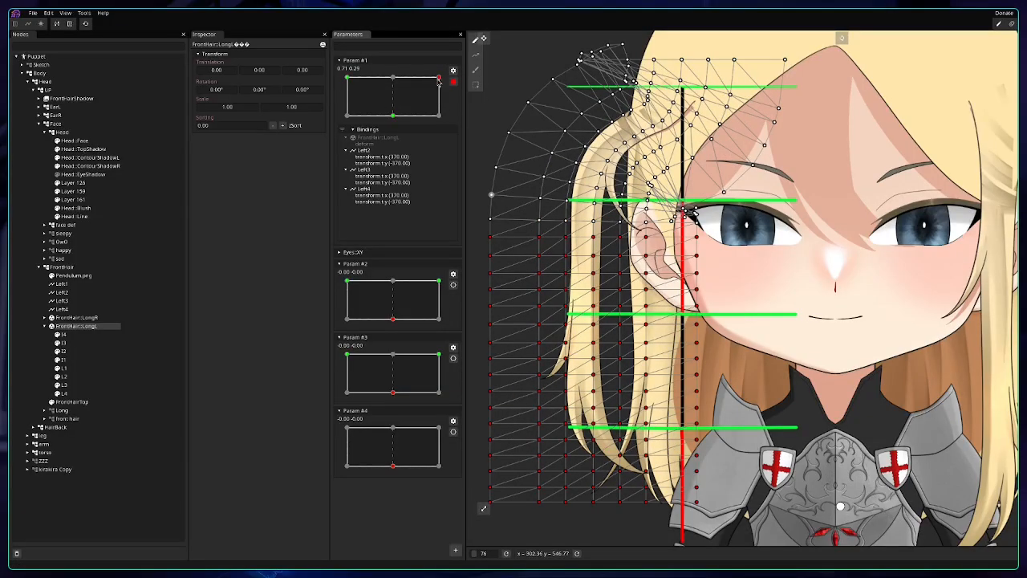
pyautogui.click(375, 139)
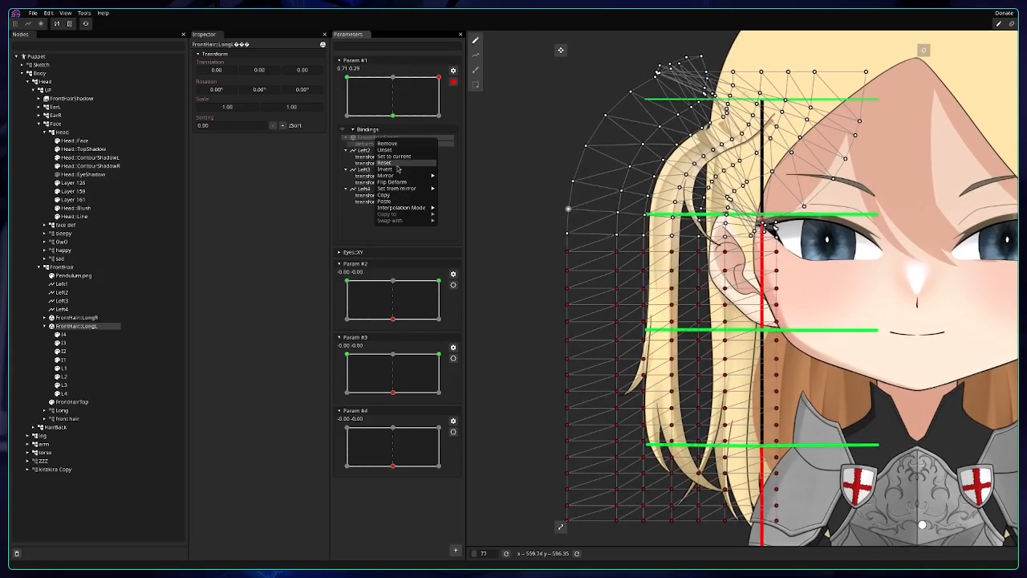
pyautogui.click(397, 163)
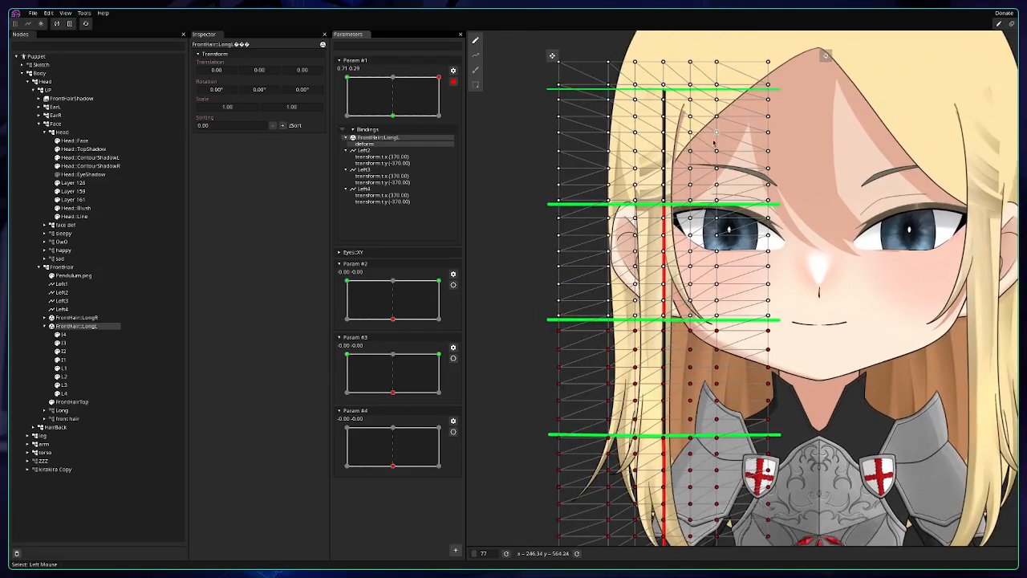
# Define a deform path down the upper part of FrontHair::LongL and try to bend it in deform mode.
pyautogui.click(475, 55)
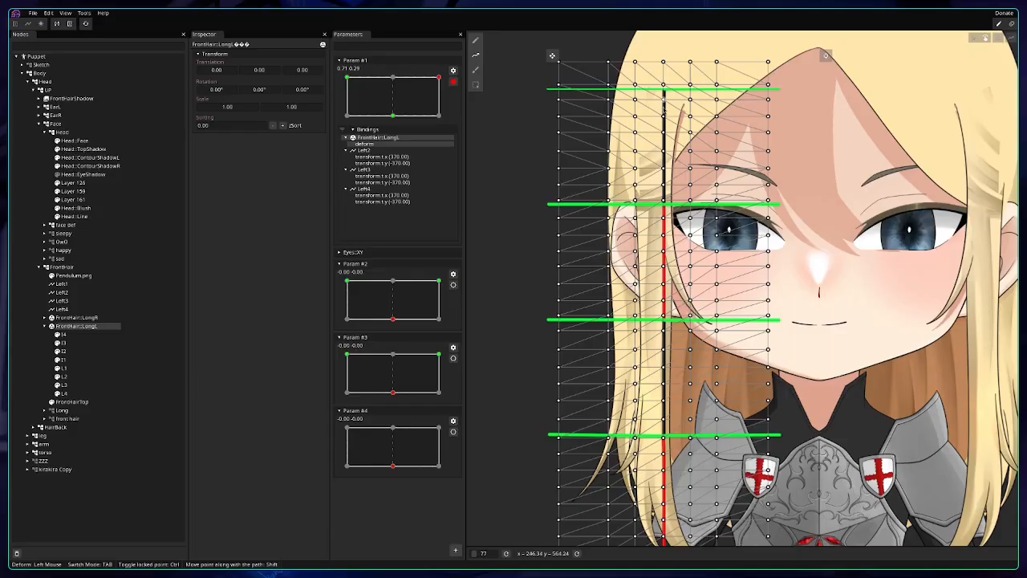
pyautogui.click(974, 38)
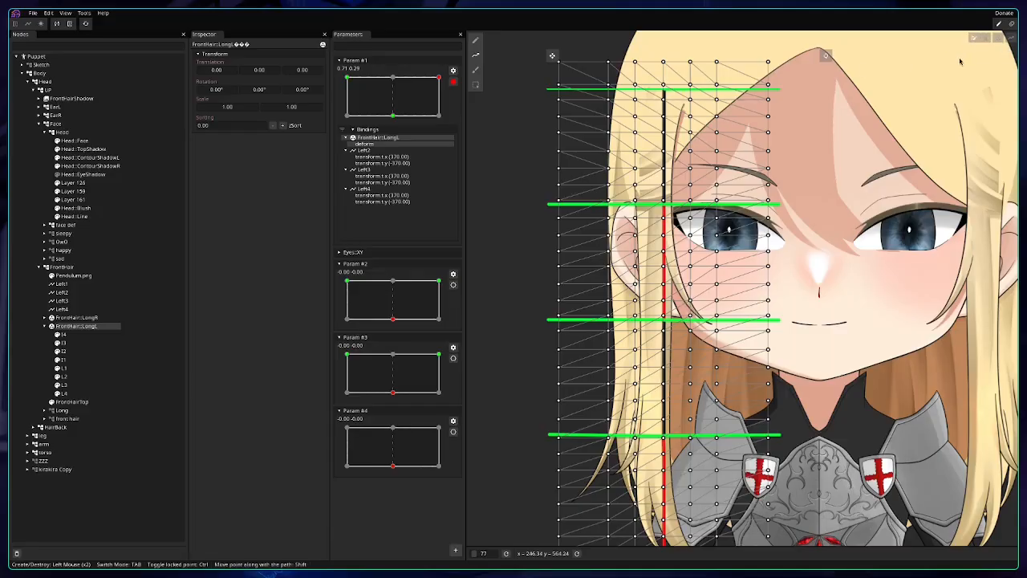
pyautogui.doubleClick(664, 77)
pyautogui.click(986, 40)
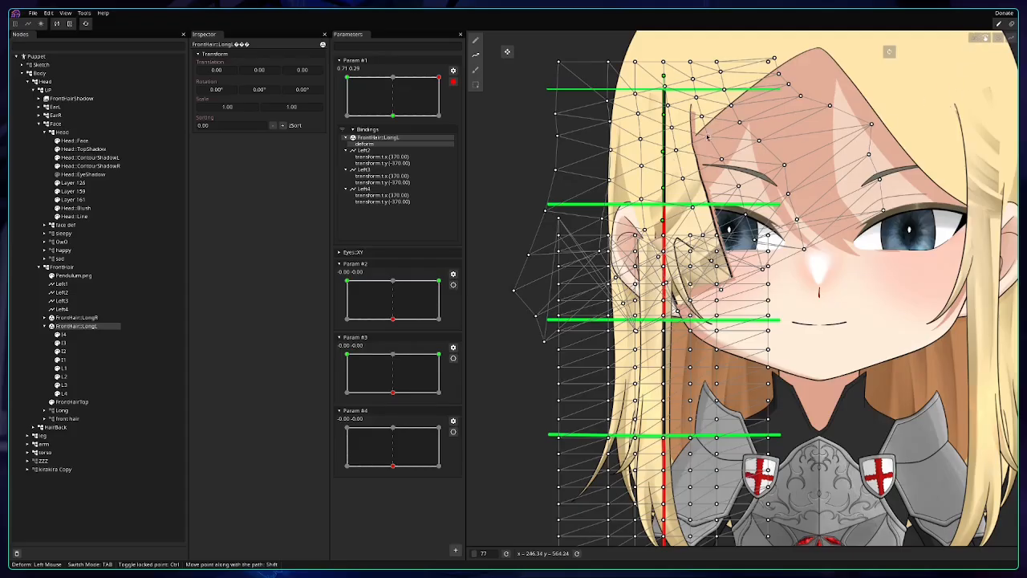
# Reset the FrontHair::LongL deform binding at this keypoint, clearing the attempted bend, and unset it.
pyautogui.rightClick(379, 139)
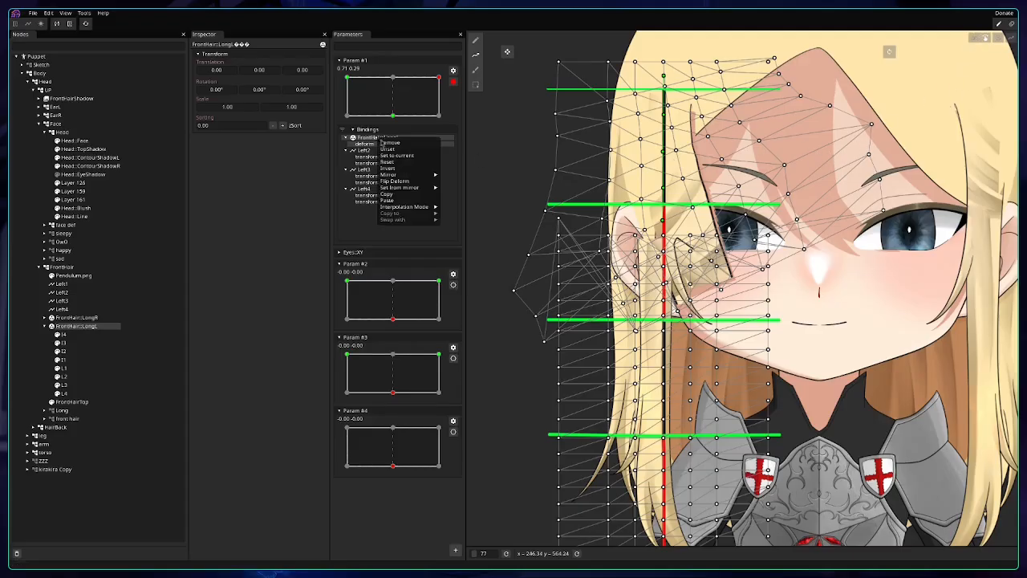
pyautogui.click(399, 163)
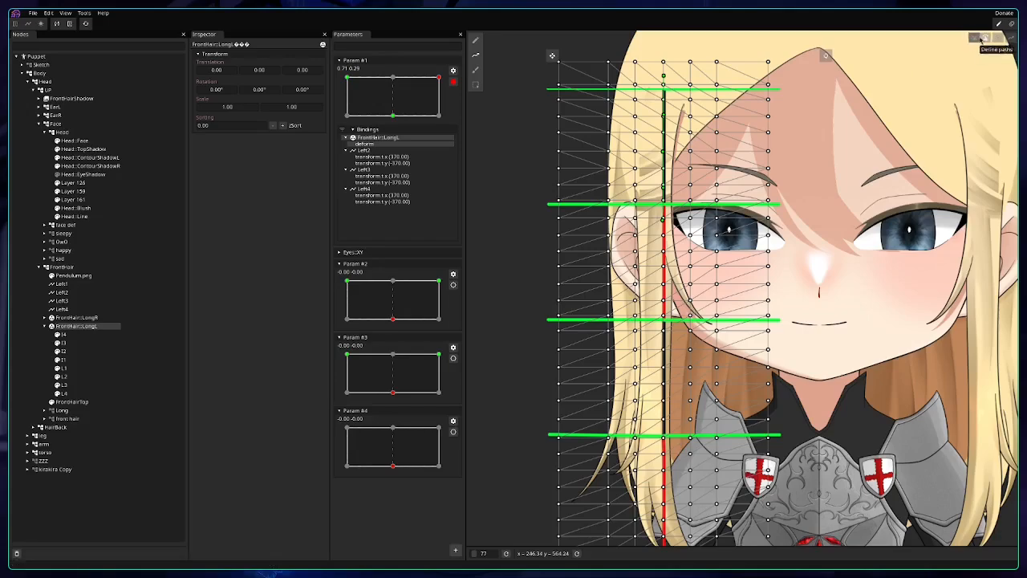
pyautogui.click(974, 38)
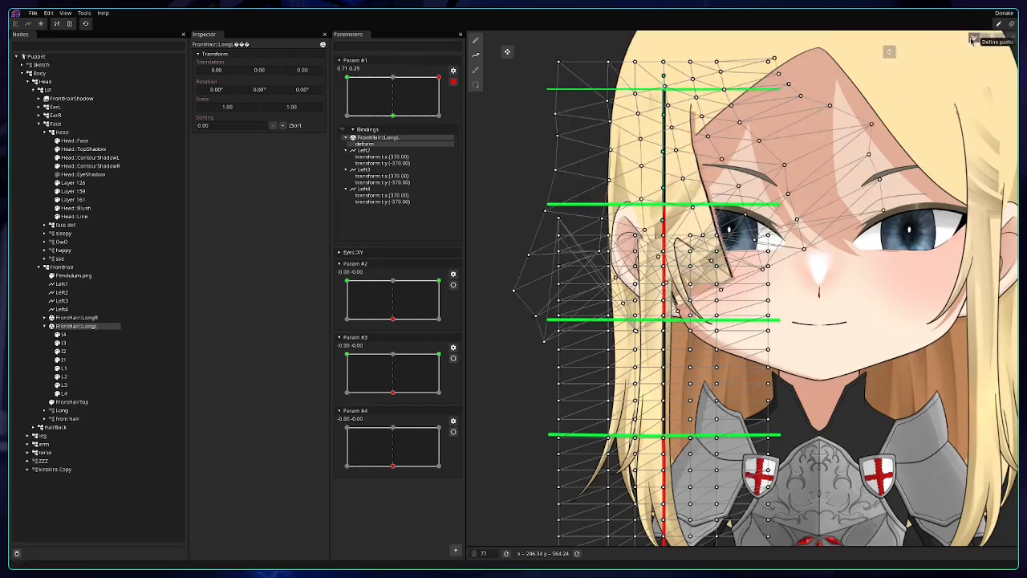
pyautogui.rightClick(395, 143)
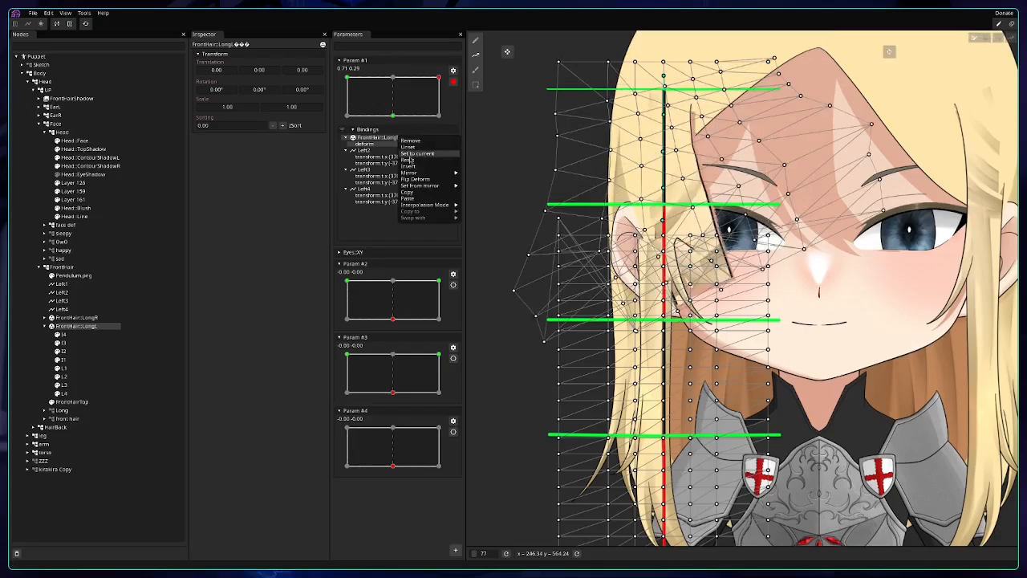
pyautogui.click(395, 150)
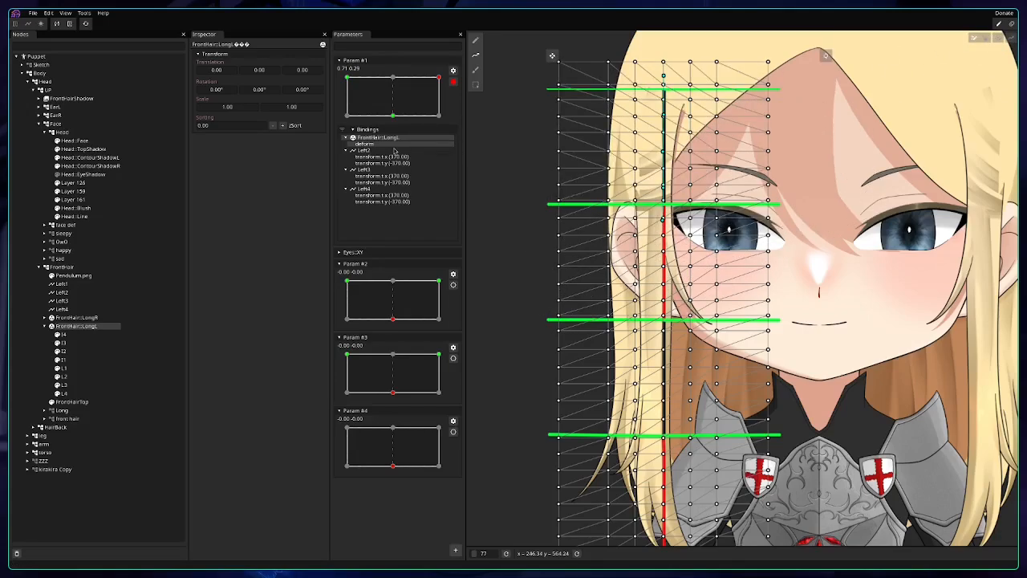
pyautogui.rightClick(388, 140)
pyautogui.click(401, 153)
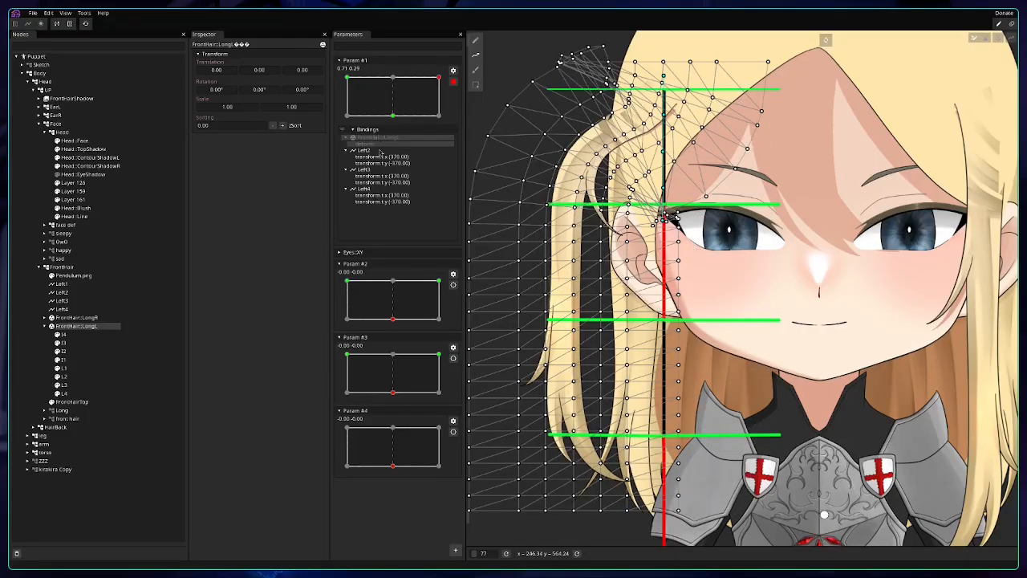
# Reset FrontHair::LongL's deformation at the Param #1 keypoints (0.00, 0.29) and (0.71, 0.00).
pyautogui.moveTo(440, 90); pyautogui.dragTo(393, 79)
pyautogui.rightClick(393, 78)
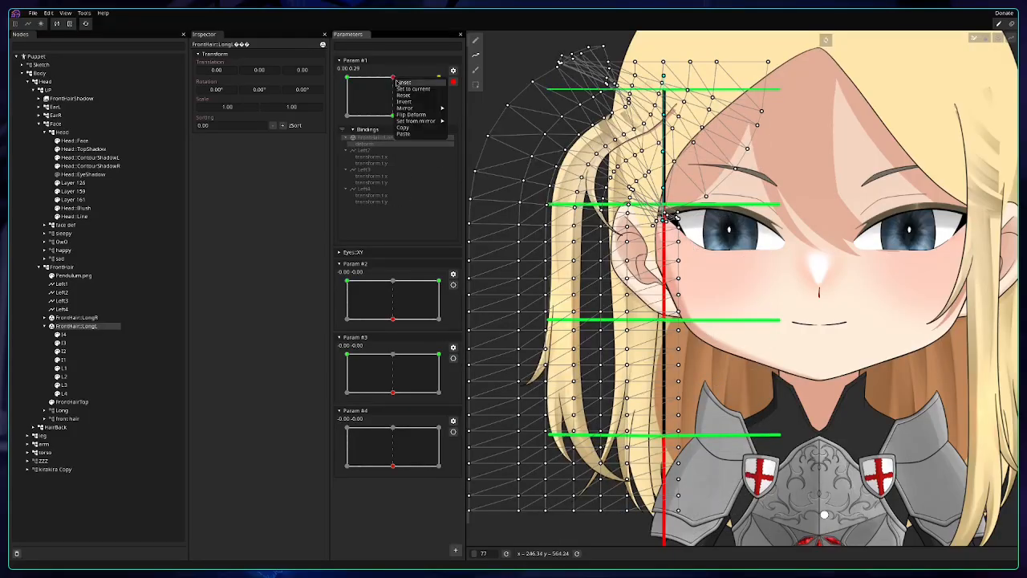
pyautogui.rightClick(369, 141)
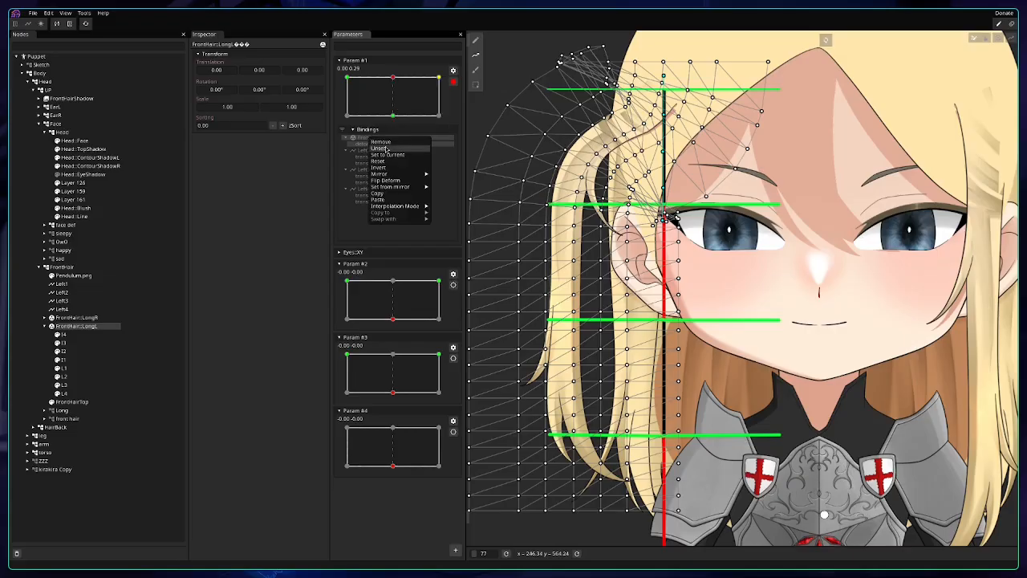
pyautogui.click(392, 80)
pyautogui.rightClick(392, 81)
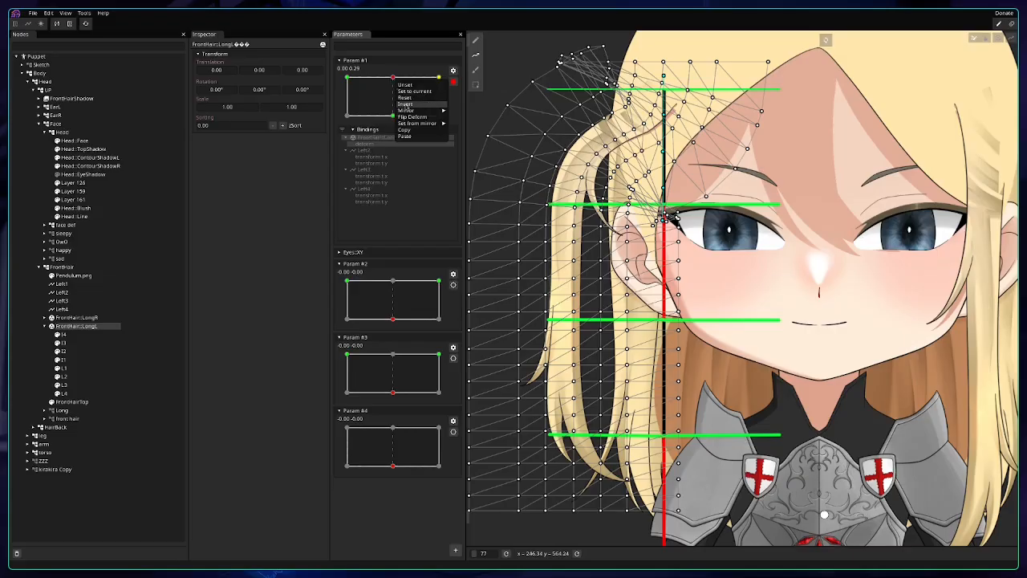
pyautogui.click(408, 105)
pyautogui.click(439, 115)
pyautogui.rightClick(439, 115)
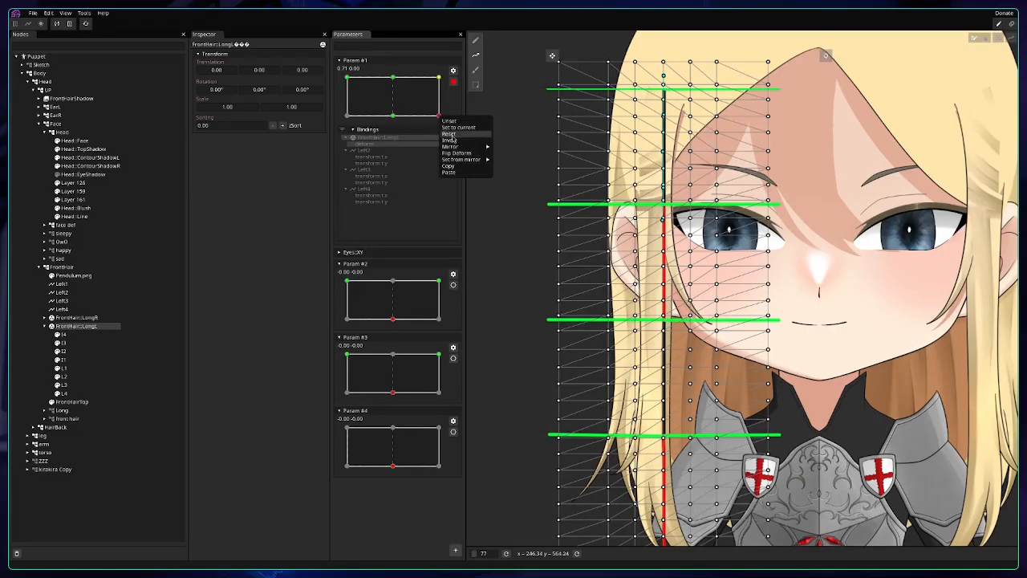
pyautogui.click(450, 138)
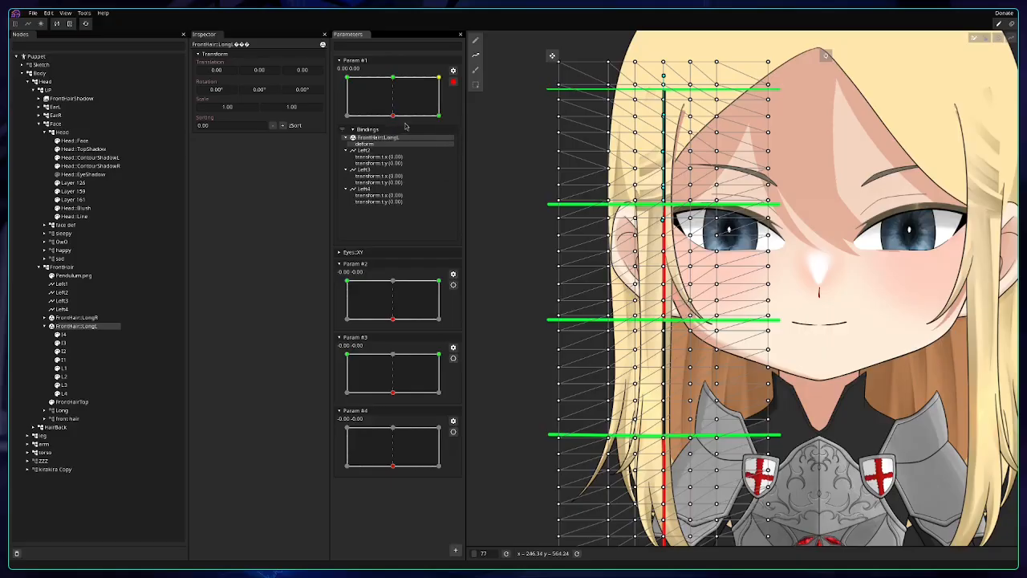
# At Param #1 keypoint (0.71, 0.29), select the strand's lower vertices and move them inward below the chin.
pyautogui.click(439, 78)
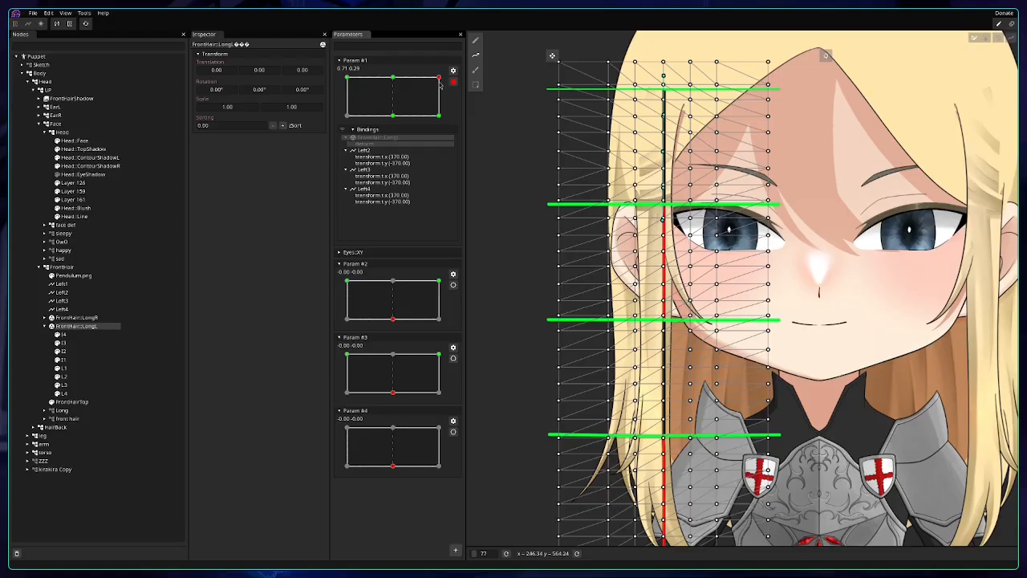
pyautogui.moveTo(677, 125); pyautogui.dragTo(661, 155)
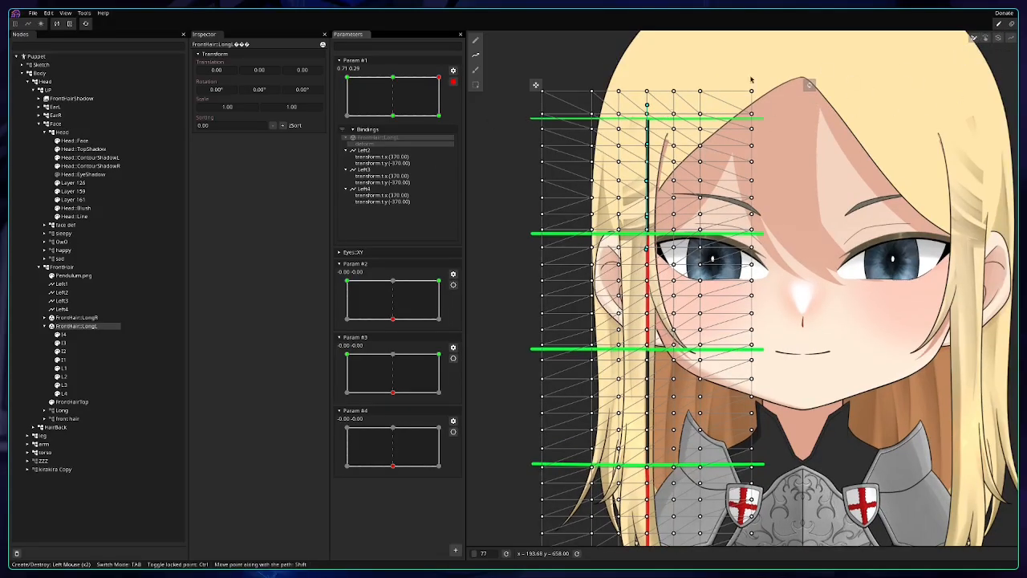
pyautogui.click(477, 41)
pyautogui.moveTo(613, 268)
pyautogui.mouseDown()
pyautogui.moveTo(620, 146)
pyautogui.moveTo(652, 141)
pyautogui.mouseUp()
pyautogui.moveTo(806, 228); pyautogui.dragTo(531, 509)
pyautogui.moveTo(687, 234); pyautogui.dragTo(834, 278)
pyautogui.moveTo(795, 364); pyautogui.dragTo(758, 511)
# Define deform path points from the strand's root down along its centre guide line, and save the project.
pyautogui.click(475, 54)
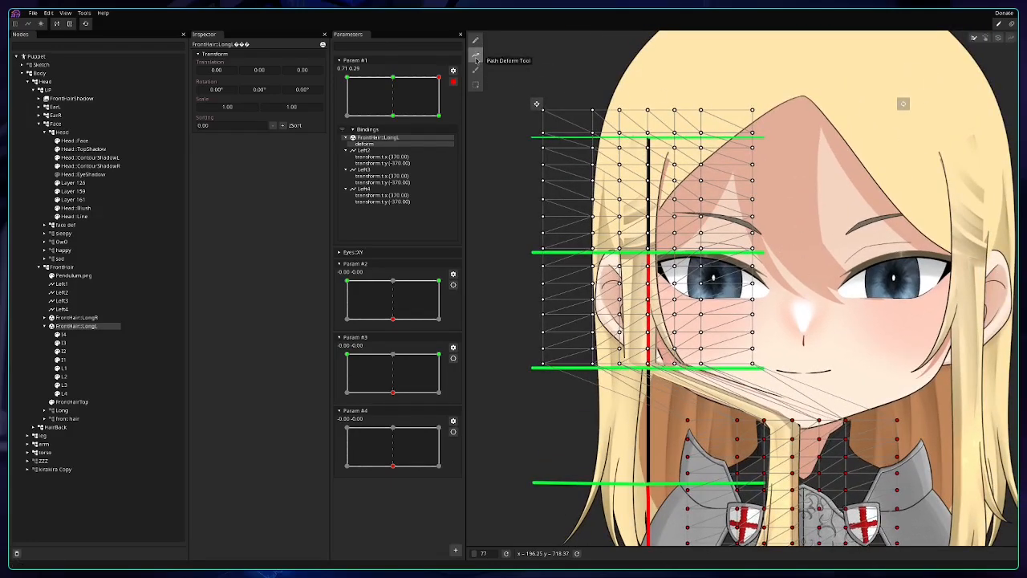
pyautogui.doubleClick(648, 122)
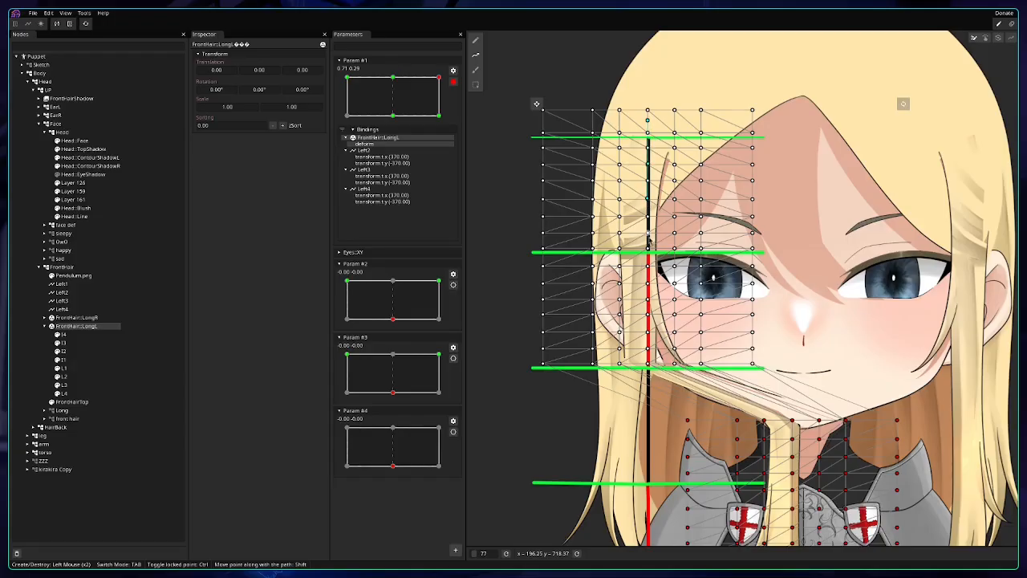
pyautogui.doubleClick(647, 233)
pyautogui.doubleClick(648, 283)
pyautogui.hotkey('ctrl', 's')
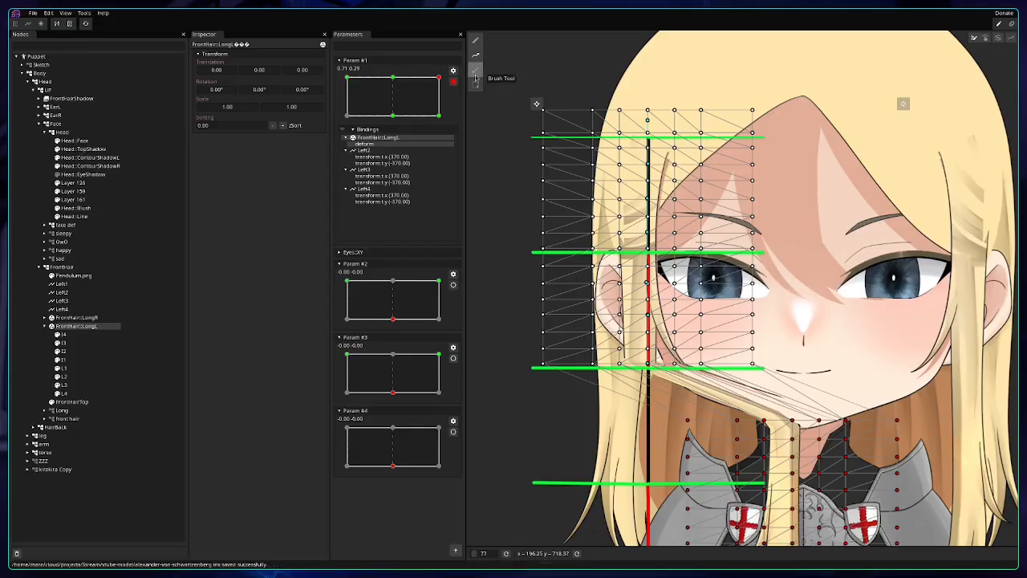
# Try to bend the new path by pulling its second point toward the face in deform mode.
pyautogui.click(984, 38)
pyautogui.scroll(2, 639, 205)
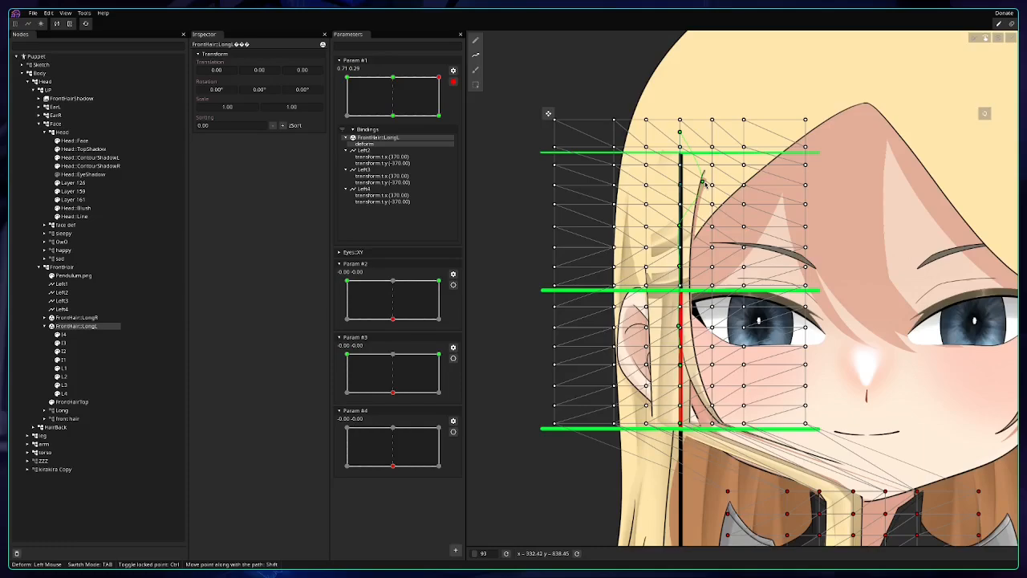
pyautogui.moveTo(861, 475); pyautogui.dragTo(780, 335)
pyautogui.moveTo(805, 88); pyautogui.dragTo(805, 139)
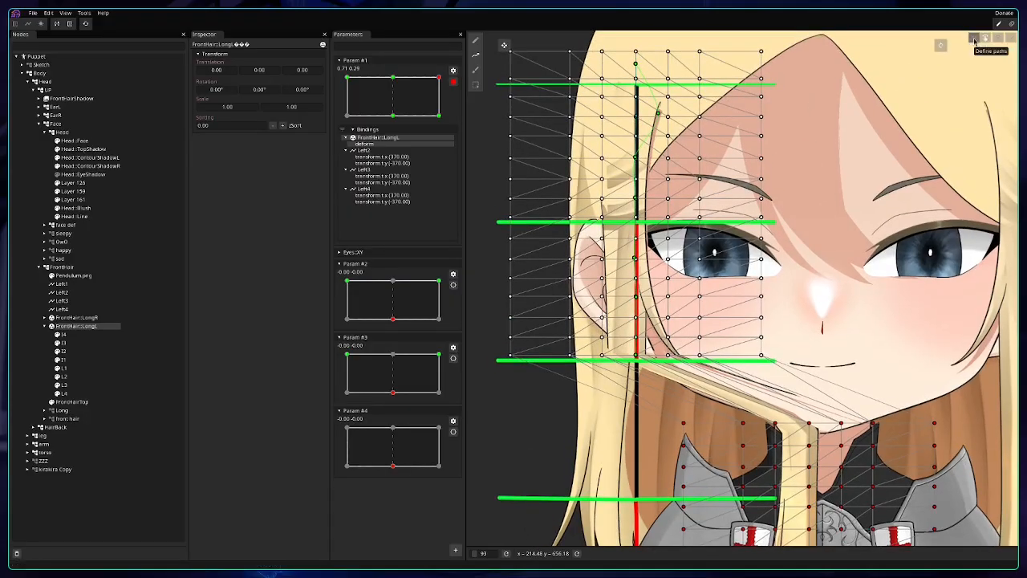
# Clear the selection of the lower vertices and define the deform path again down the strand's centre line.
pyautogui.click(476, 44)
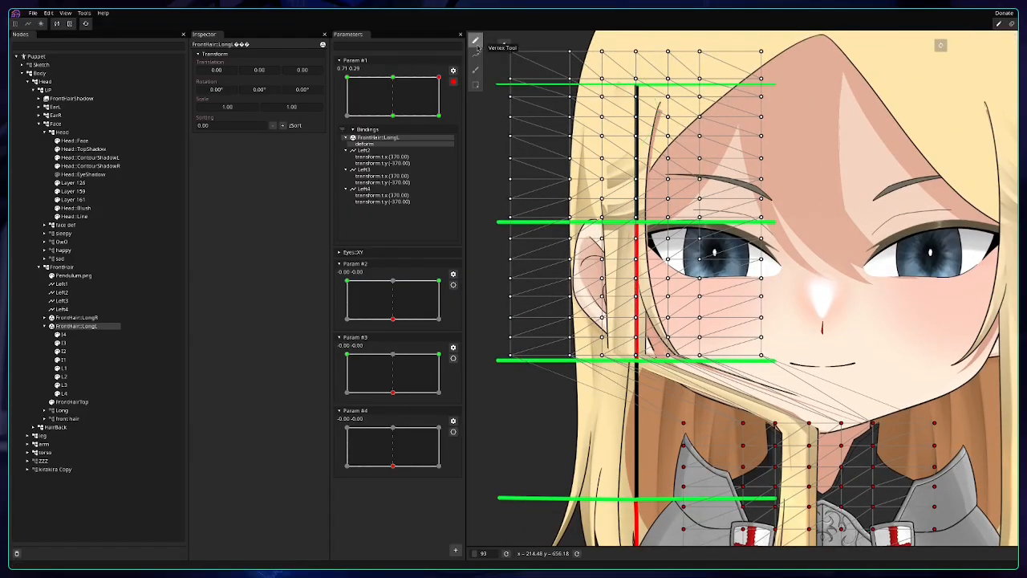
pyautogui.scroll(-3, 844, 196)
pyautogui.scroll(4, 794, 119)
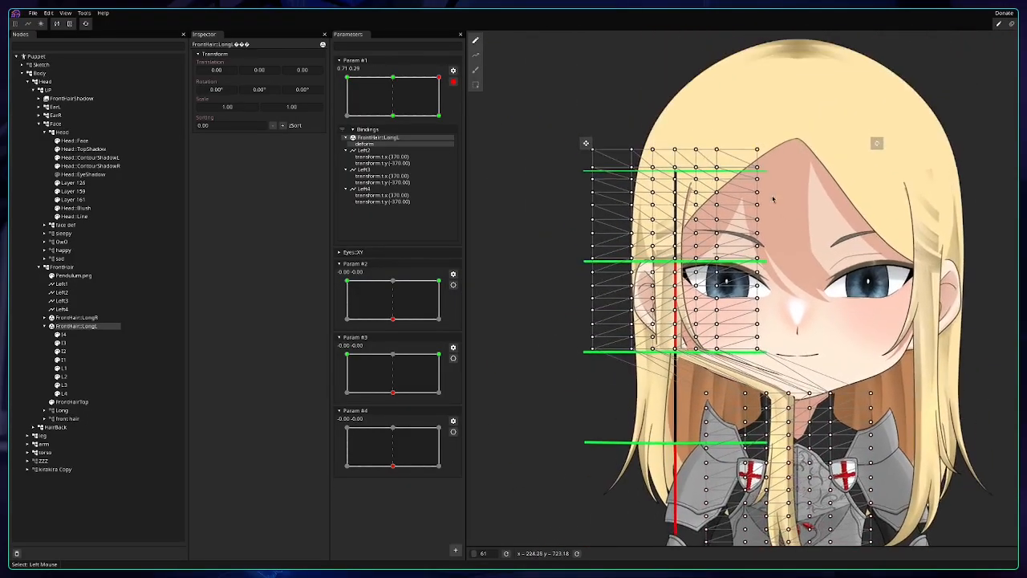
pyautogui.click(475, 55)
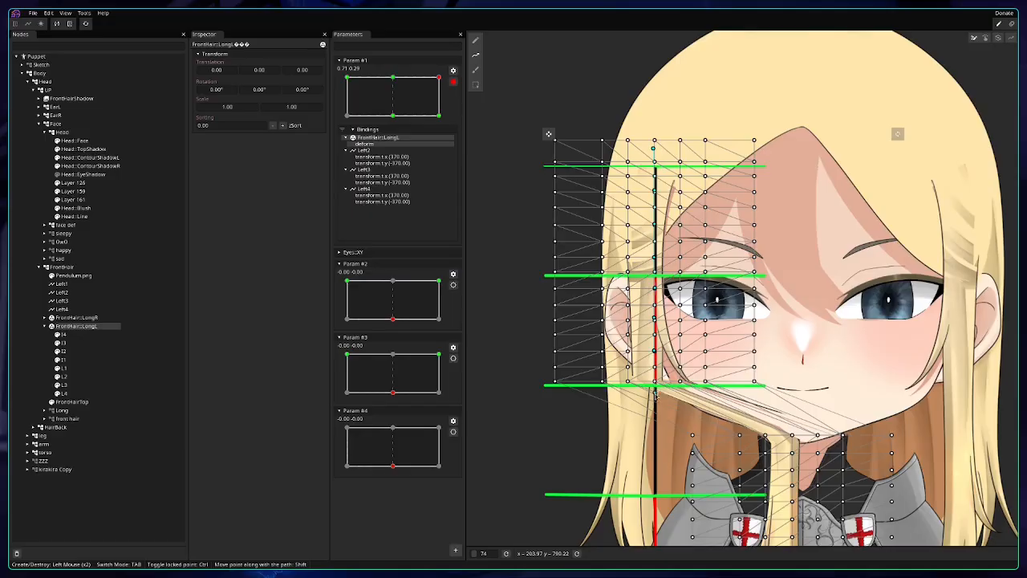
# In deform mode, bend the strand's path from its root into an arc across the forehead toward the nose.
pyautogui.click(985, 38)
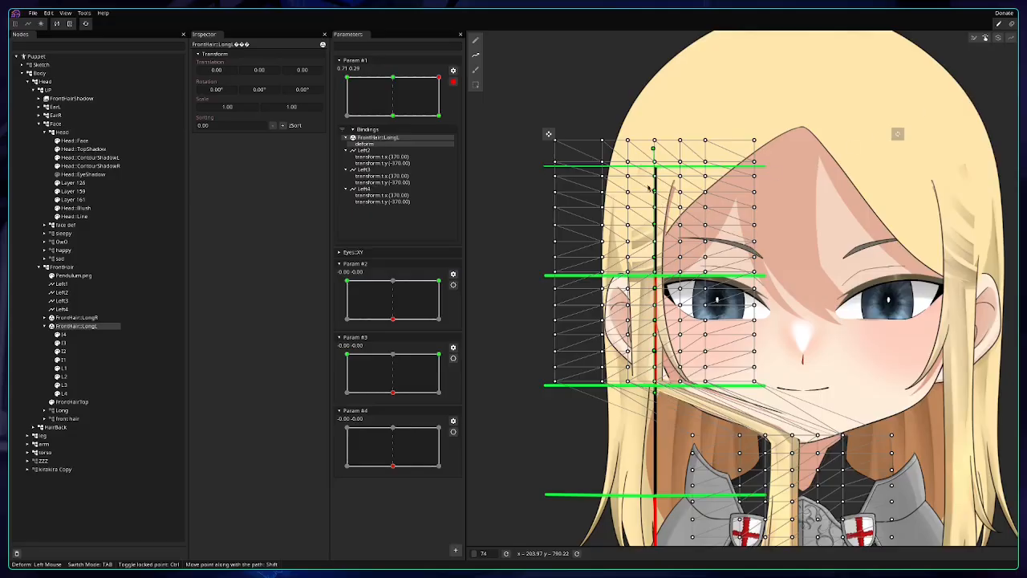
pyautogui.moveTo(651, 191); pyautogui.dragTo(683, 188)
pyautogui.moveTo(658, 229); pyautogui.dragTo(704, 232)
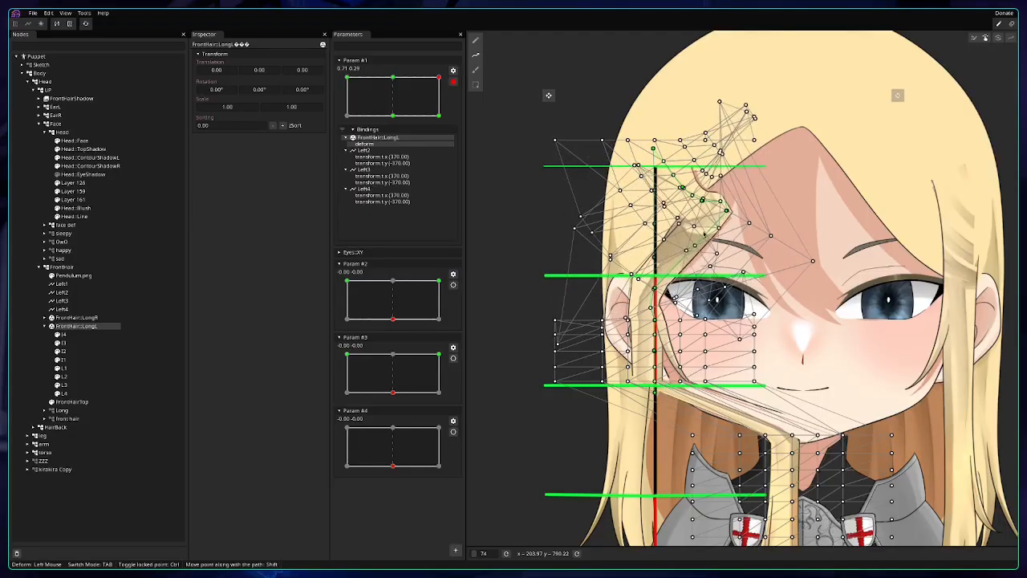
pyautogui.moveTo(674, 298); pyautogui.dragTo(764, 310)
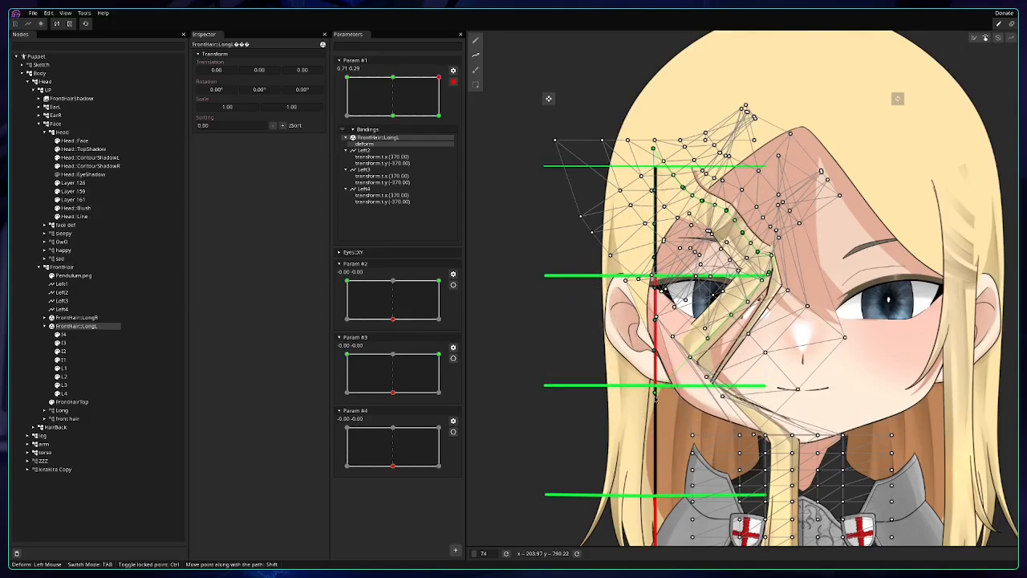
pyautogui.moveTo(655, 397); pyautogui.dragTo(730, 201)
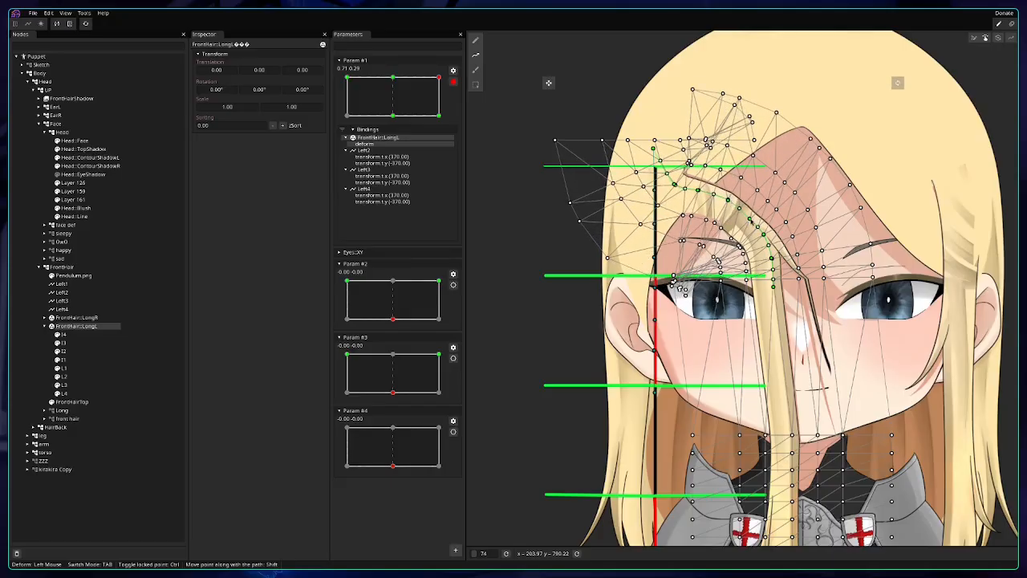
pyautogui.moveTo(718, 263); pyautogui.dragTo(765, 283)
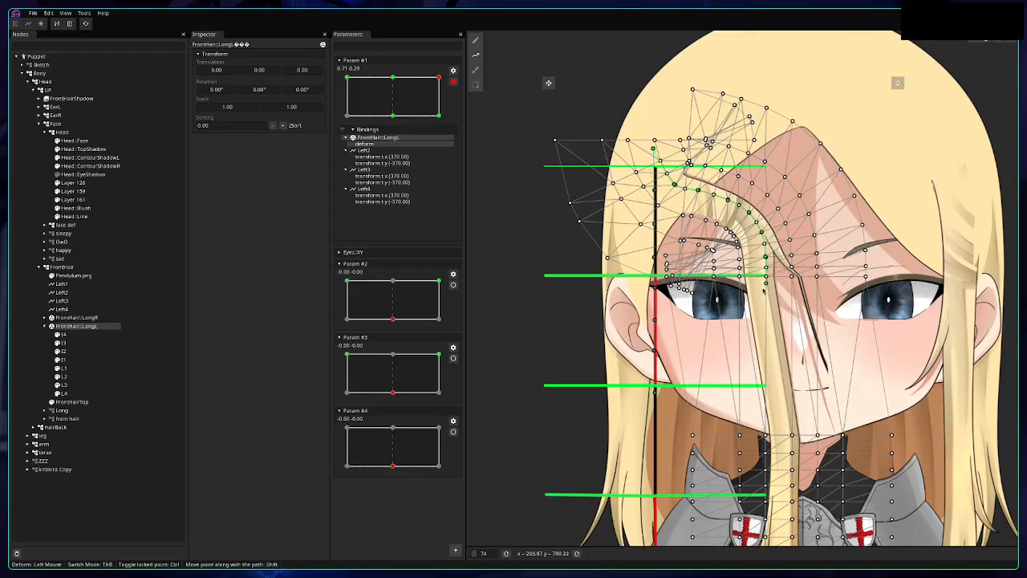
# Fine-tune the path points along the outer bend and lower end so the strand drops straight beside the inner eye.
pyautogui.scroll(5, 765, 283)
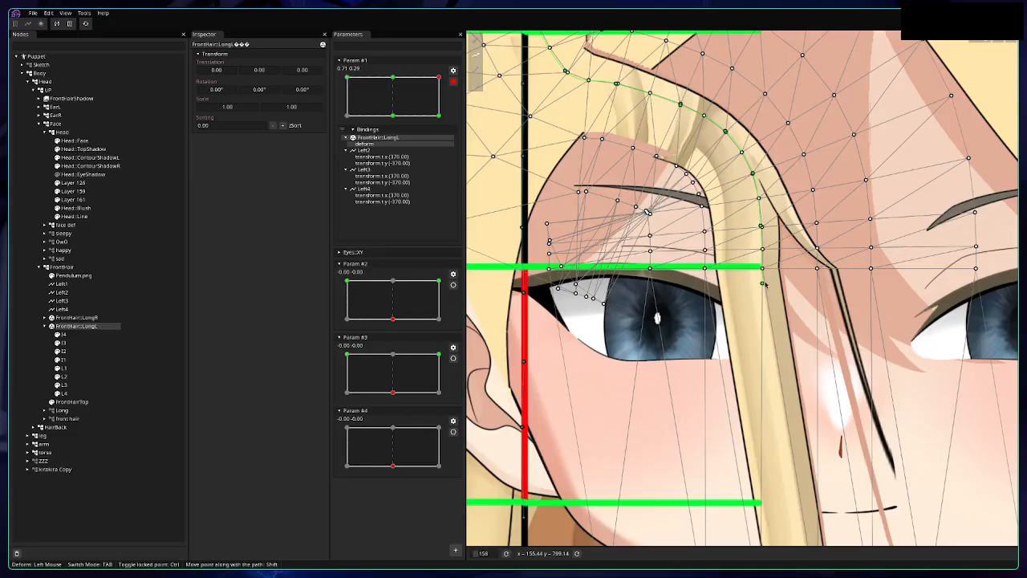
pyautogui.moveTo(761, 228); pyautogui.dragTo(758, 207)
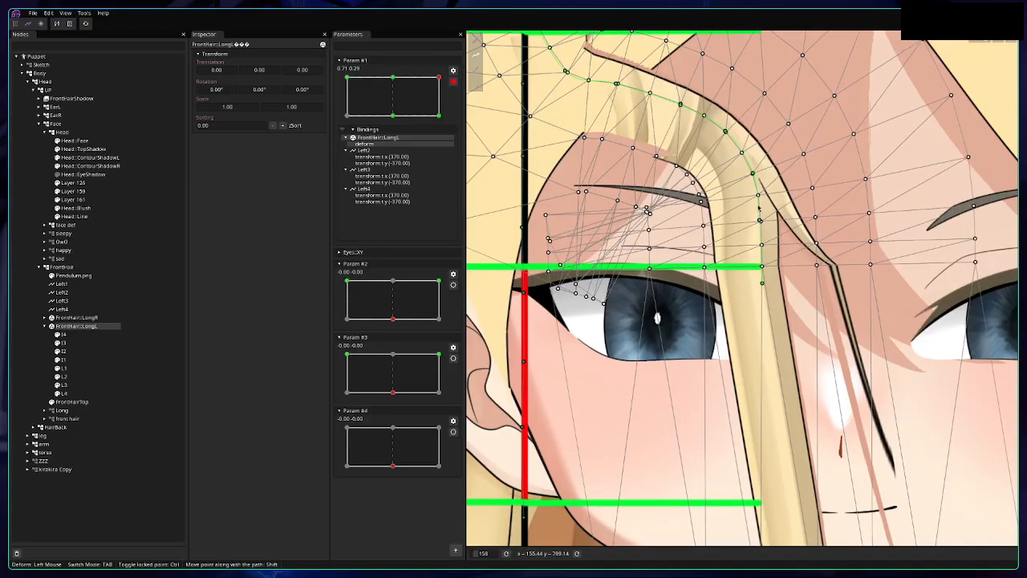
pyautogui.moveTo(762, 284); pyautogui.dragTo(761, 273)
pyautogui.moveTo(748, 235); pyautogui.dragTo(758, 294)
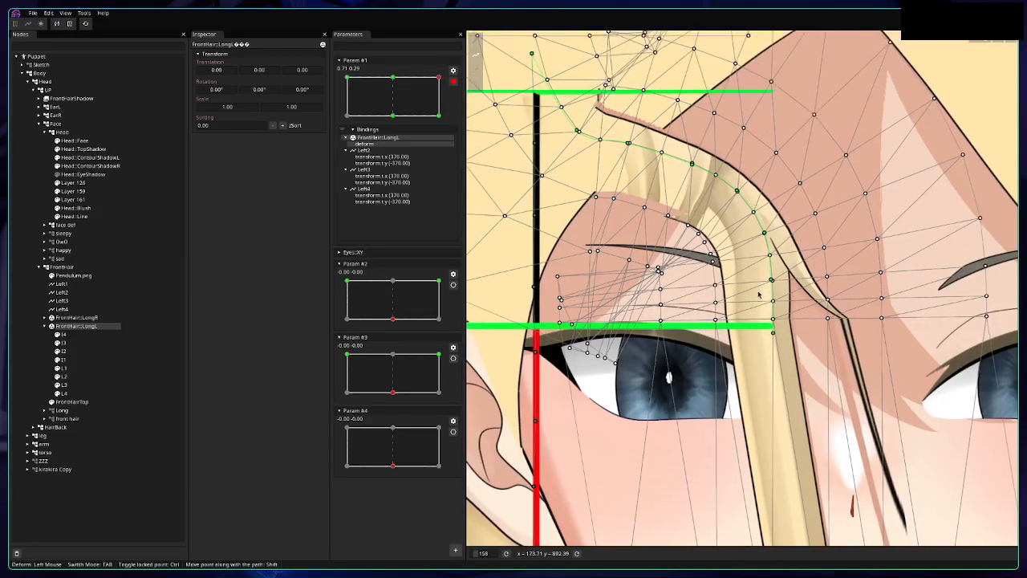
pyautogui.moveTo(621, 444); pyautogui.dragTo(657, 323)
pyautogui.moveTo(786, 227); pyautogui.dragTo(789, 320)
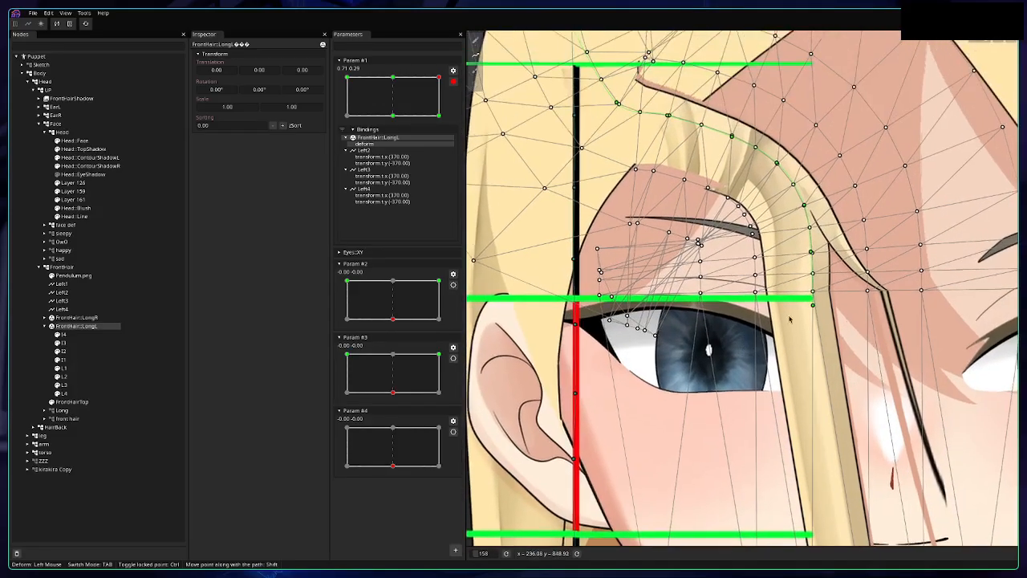
pyautogui.moveTo(803, 205); pyautogui.dragTo(801, 203)
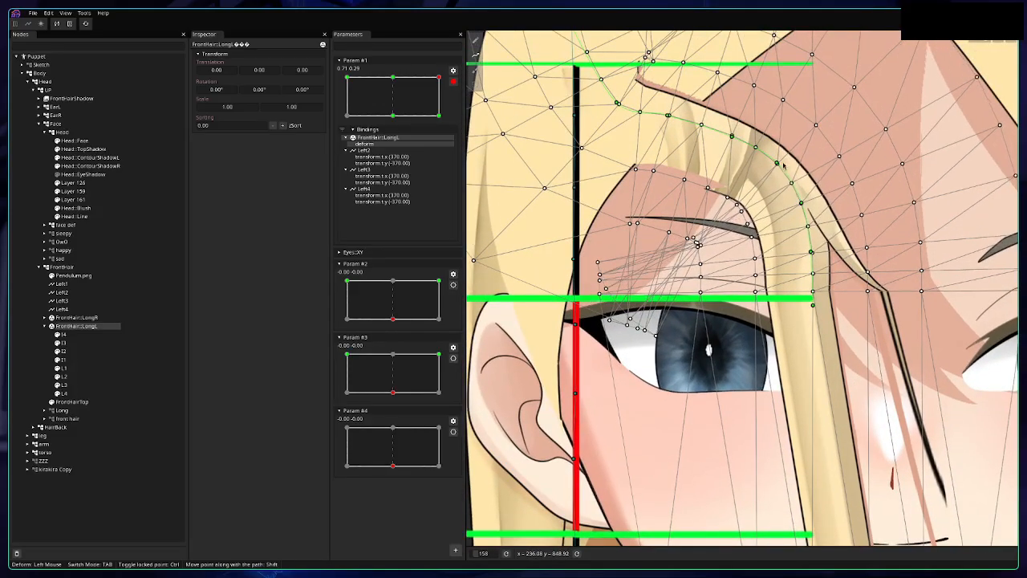
pyautogui.moveTo(777, 163); pyautogui.dragTo(733, 185)
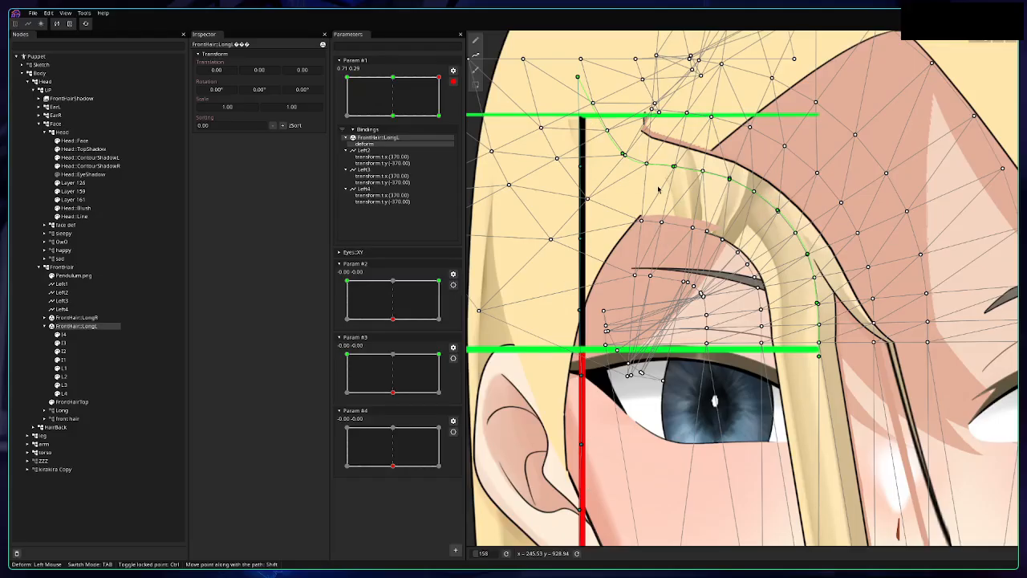
# Shift the upper path points along the arc and nudge the remaining ones inward to even out the strand's curve.
pyautogui.scroll(-4, 668, 189)
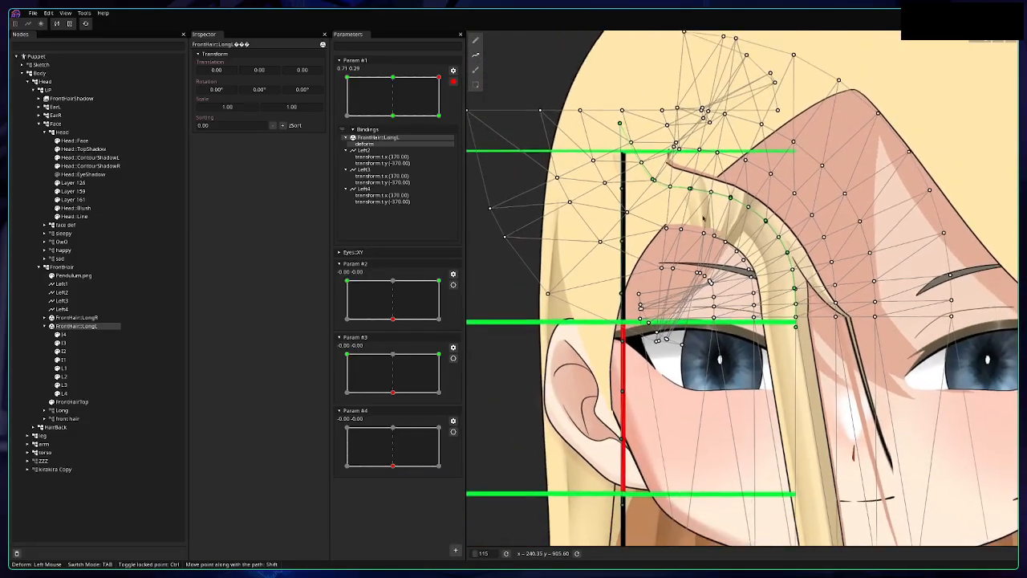
pyautogui.moveTo(689, 189); pyautogui.dragTo(722, 195)
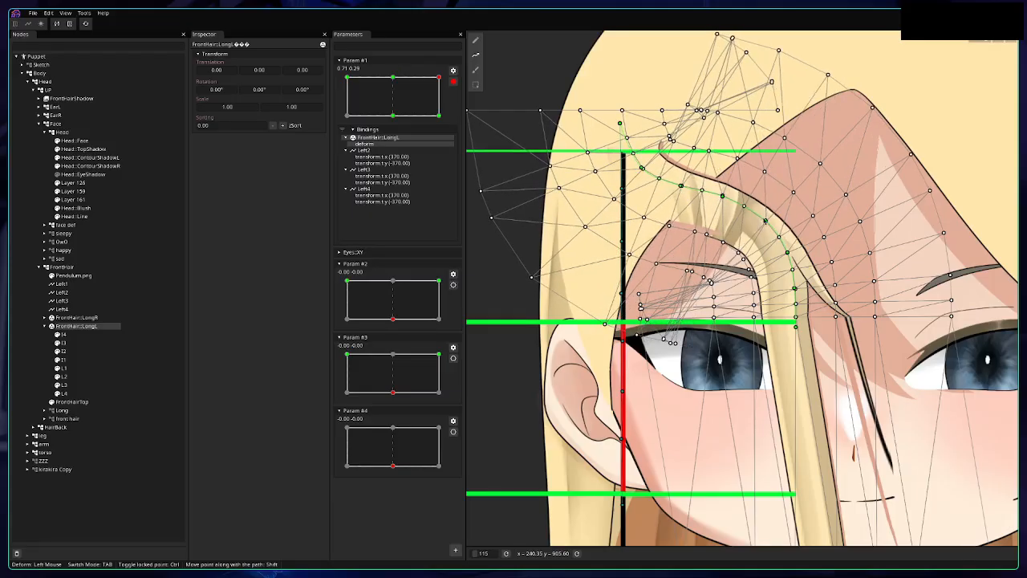
pyautogui.moveTo(765, 221); pyautogui.dragTo(761, 216)
pyautogui.moveTo(787, 253); pyautogui.dragTo(782, 249)
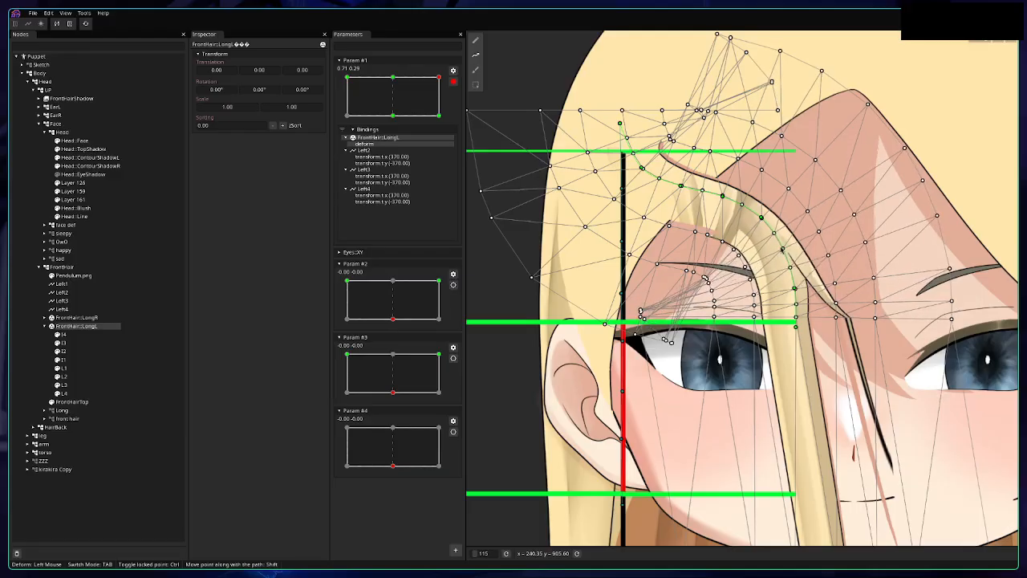
pyautogui.moveTo(795, 288); pyautogui.dragTo(792, 286)
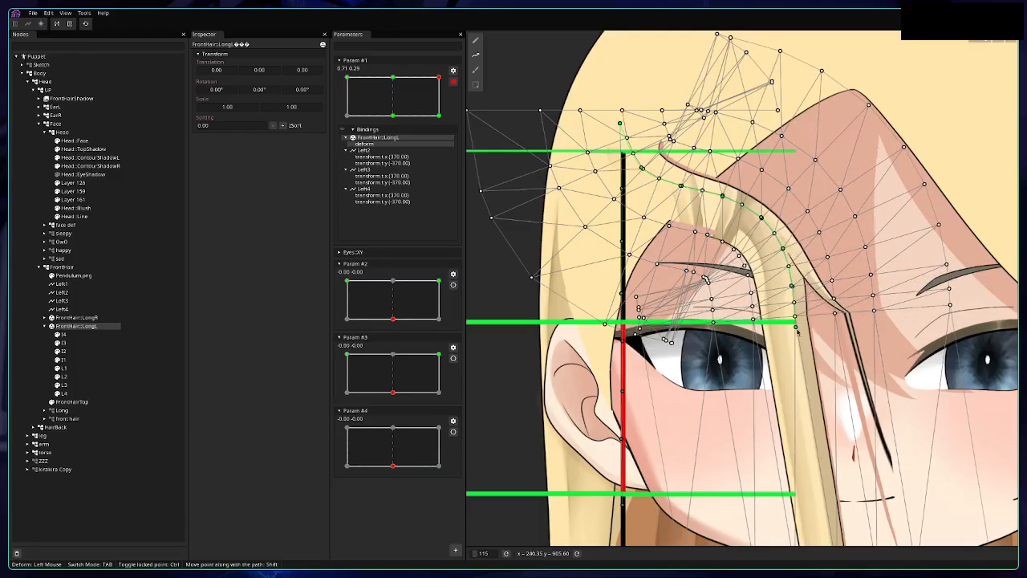
pyautogui.moveTo(796, 328); pyautogui.dragTo(795, 329)
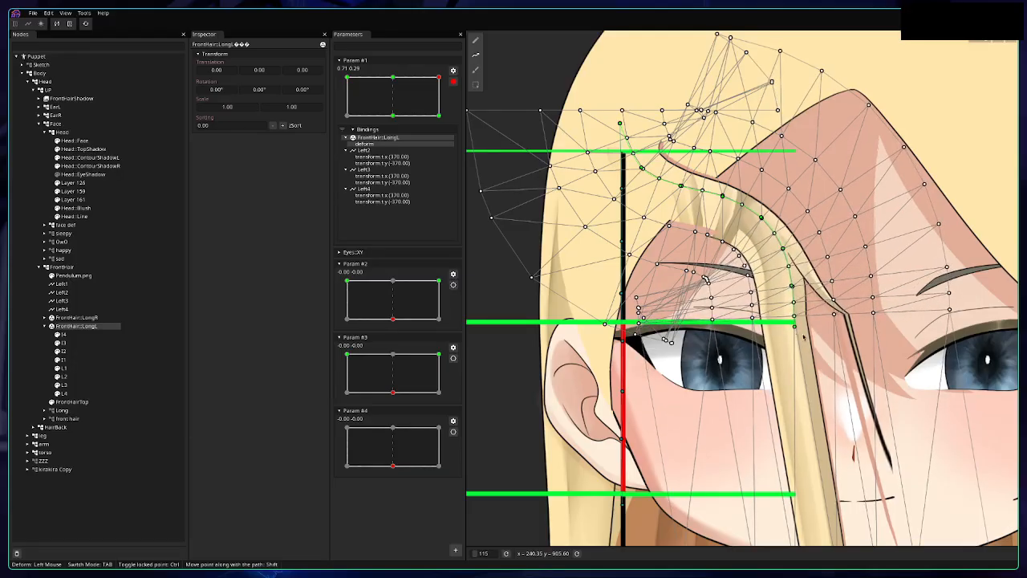
pyautogui.scroll(-6, 805, 344)
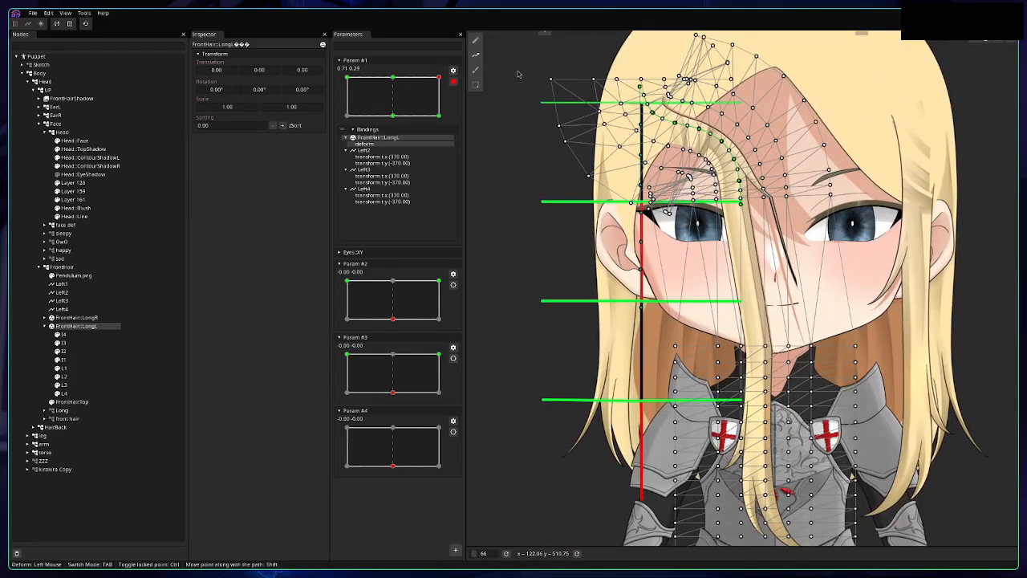
# Select the strand's lower vertices and move them up to join the end of the curved section at eye level.
pyautogui.click(476, 40)
pyautogui.moveTo(922, 310); pyautogui.dragTo(586, 490)
pyautogui.moveTo(730, 257); pyautogui.dragTo(704, 117)
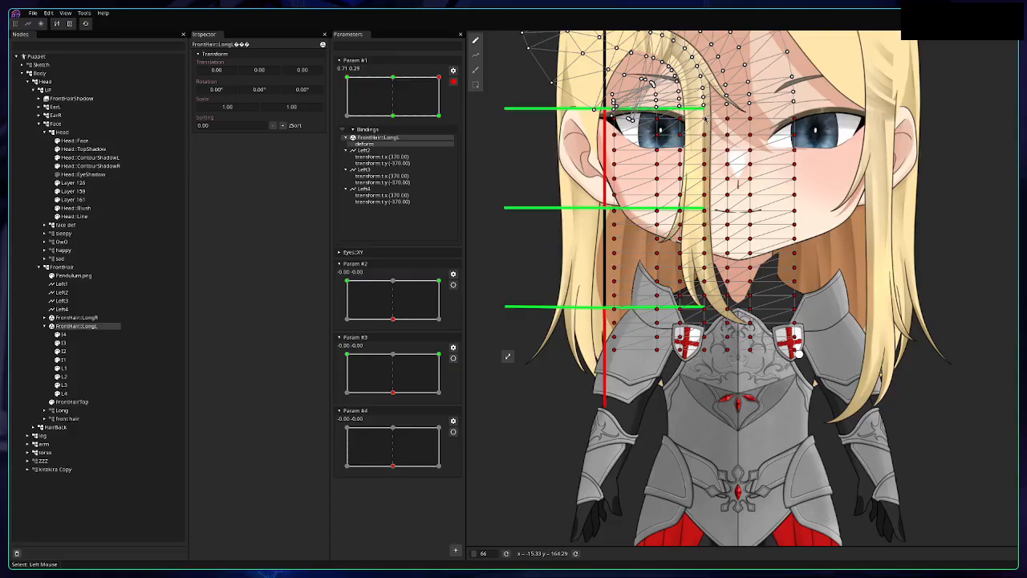
pyautogui.moveTo(705, 117); pyautogui.dragTo(704, 117)
pyautogui.scroll(5, 704, 118)
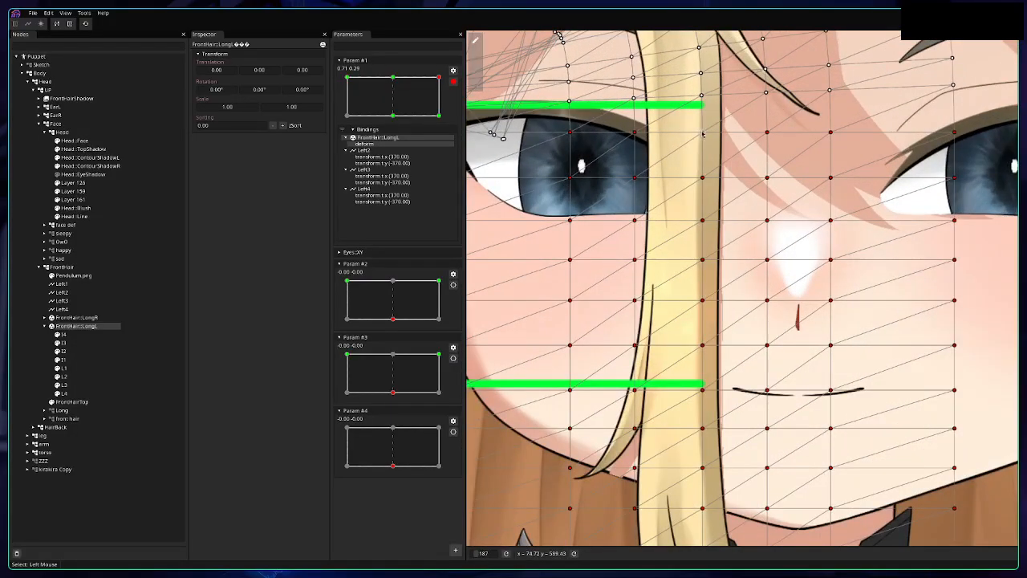
pyautogui.moveTo(702, 133); pyautogui.dragTo(701, 130)
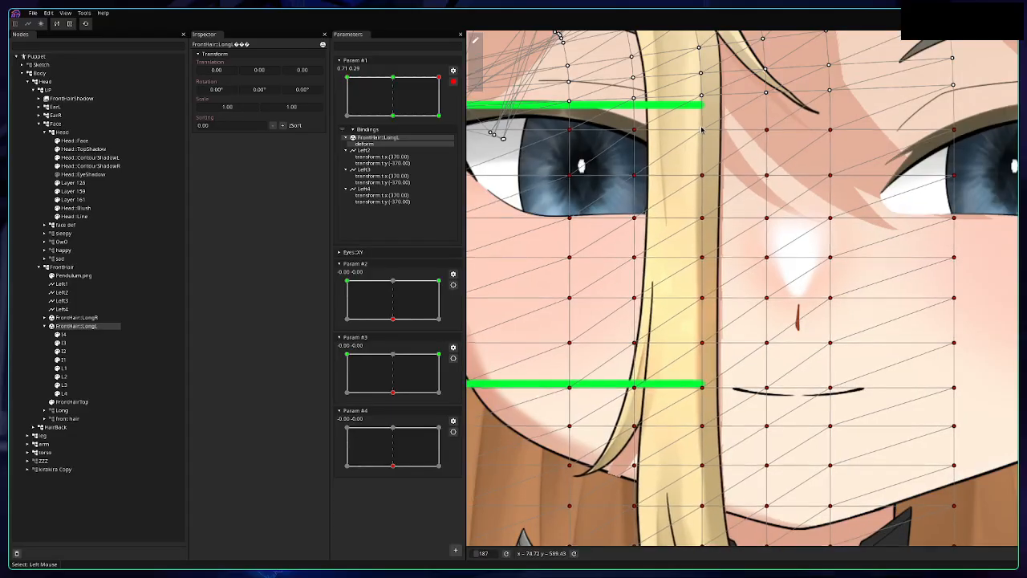
pyautogui.scroll(-6, 719, 164)
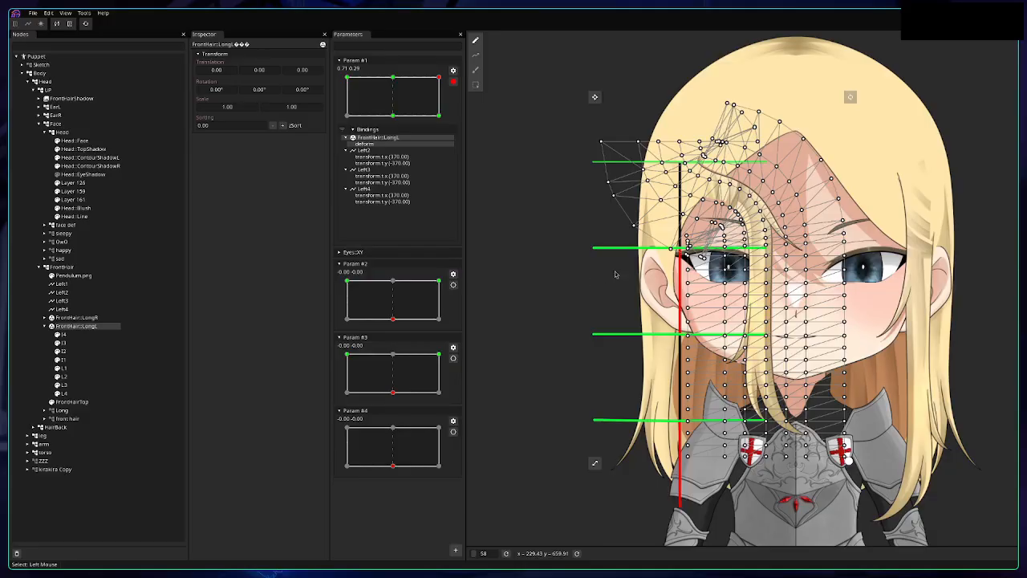
# Unset the Param #1 keypoints at the grid's lower-right corner and upper centre.
pyautogui.rightClick(440, 116)
pyautogui.click(450, 122)
pyautogui.rightClick(393, 78)
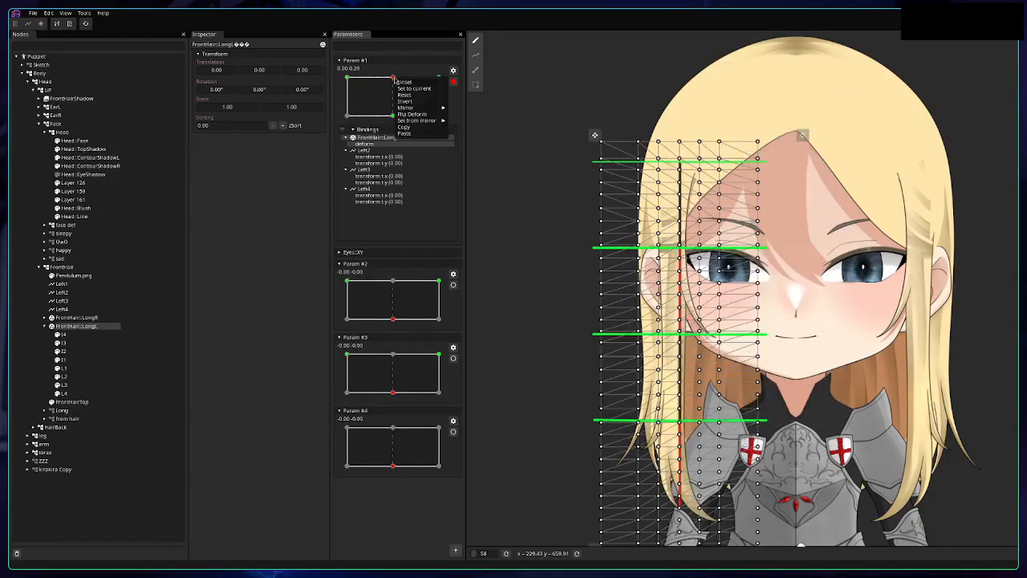
pyautogui.click(404, 84)
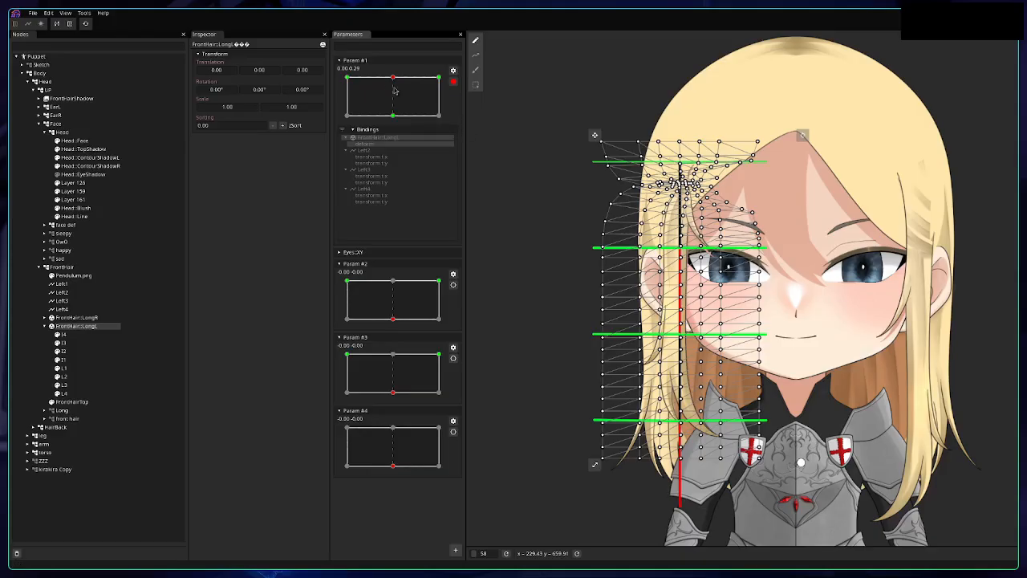
# Preview both upper corner keypoints of Param #1, return to the neutral keypoint, and stop editing the parameter.
pyautogui.click(348, 77)
pyautogui.click(438, 79)
pyautogui.click(397, 116)
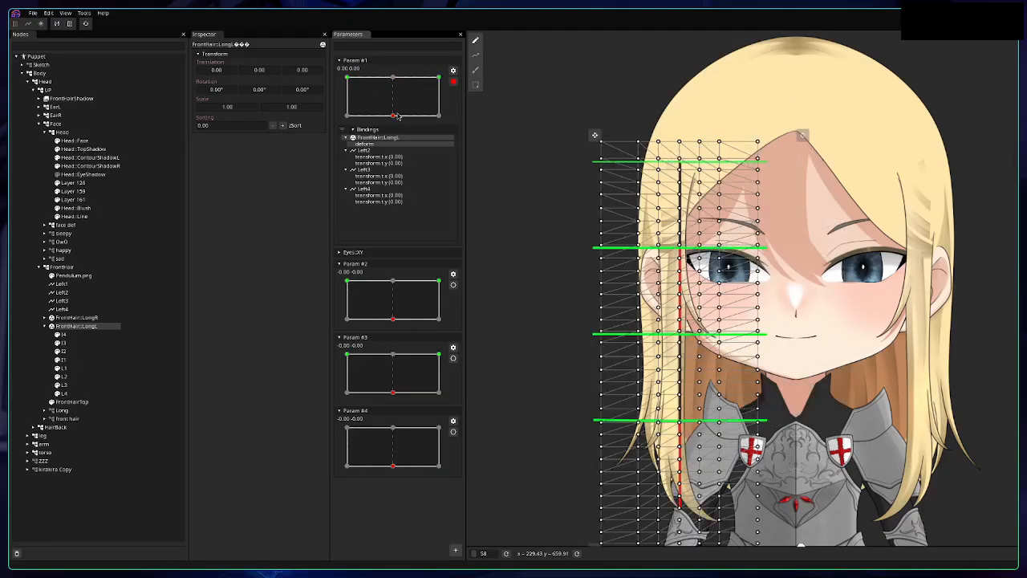
pyautogui.click(454, 82)
# Shift the FrontHair node to test the strand's physics swing, and undo the move.
pyautogui.moveTo(556, 168); pyautogui.dragTo(562, 122)
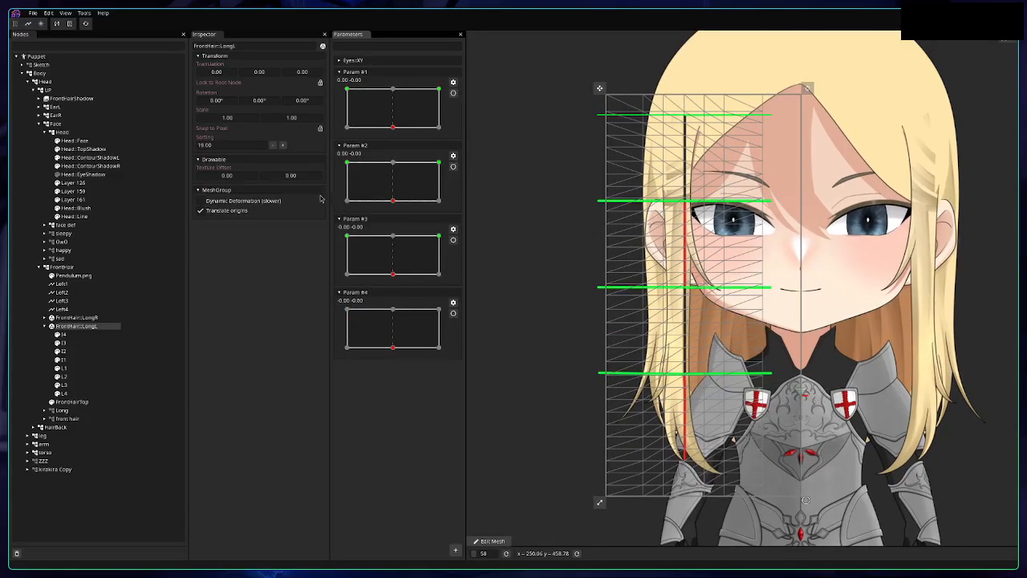
pyautogui.click(64, 266)
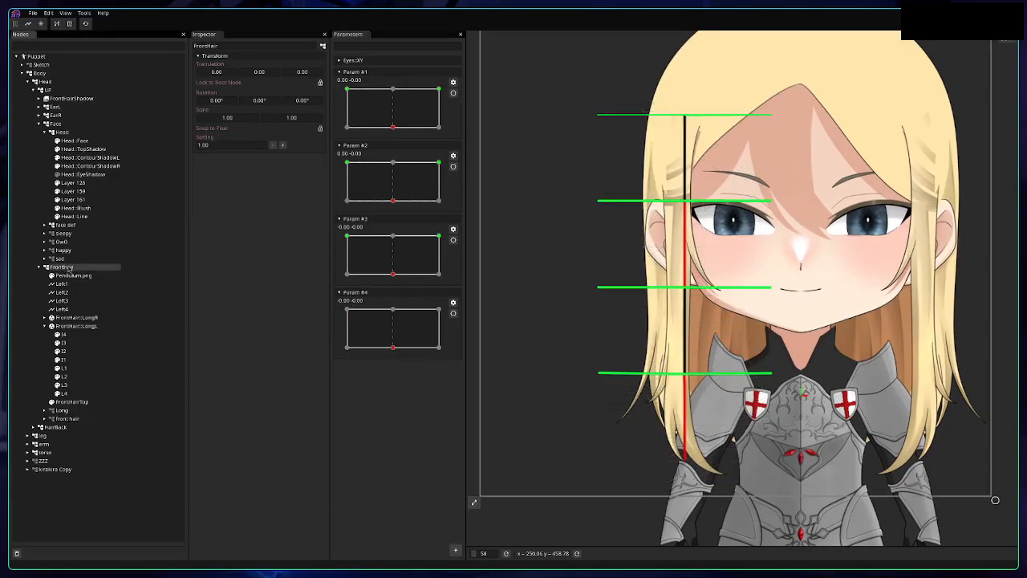
pyautogui.scroll(-4, 497, 156)
pyautogui.moveTo(496, 156); pyautogui.dragTo(520, 195)
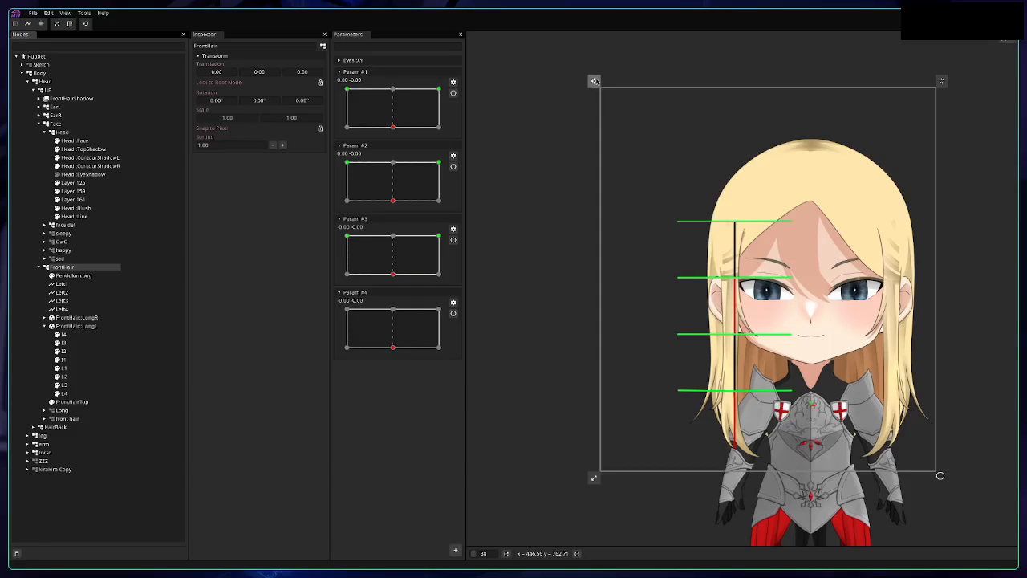
pyautogui.moveTo(595, 82); pyautogui.dragTo(609, 68)
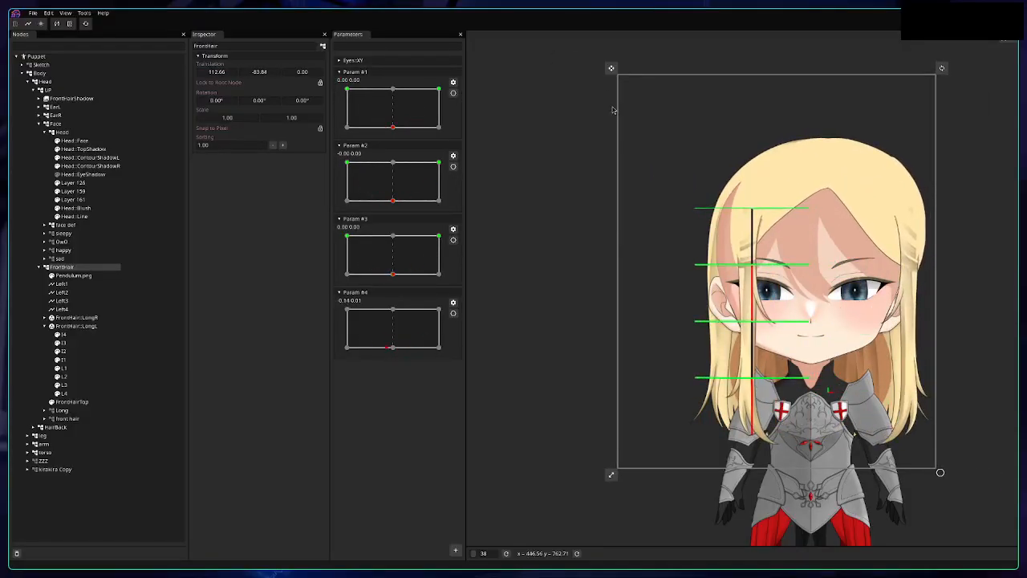
pyautogui.hotkey('ctrl', 'z')
pyautogui.scroll(6, 617, 118)
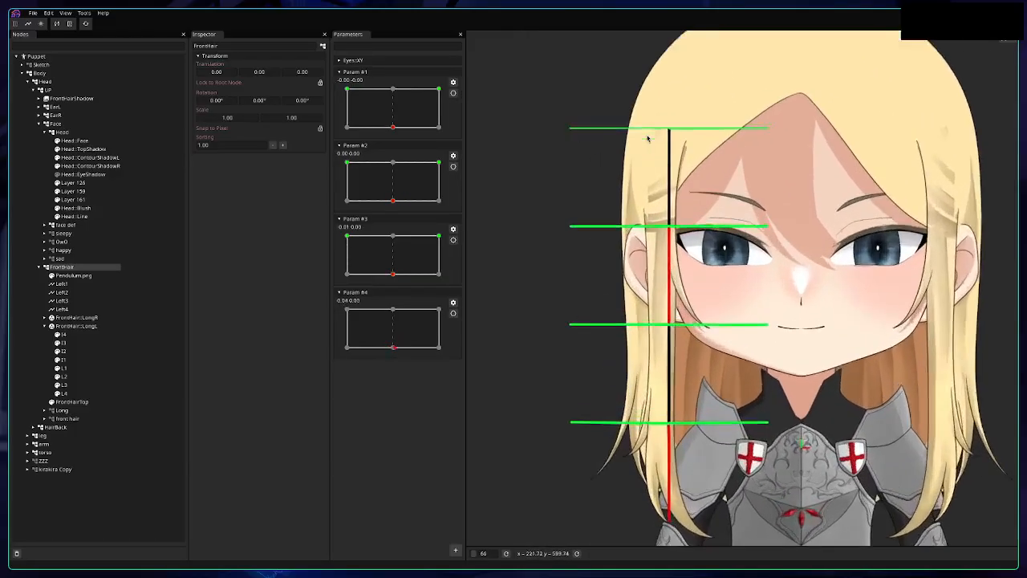
# Start editing Param #2 at its upper-left keypoint and select the FrontHair::LongL node.
pyautogui.click(453, 166)
pyautogui.scroll(-2, 610, 173)
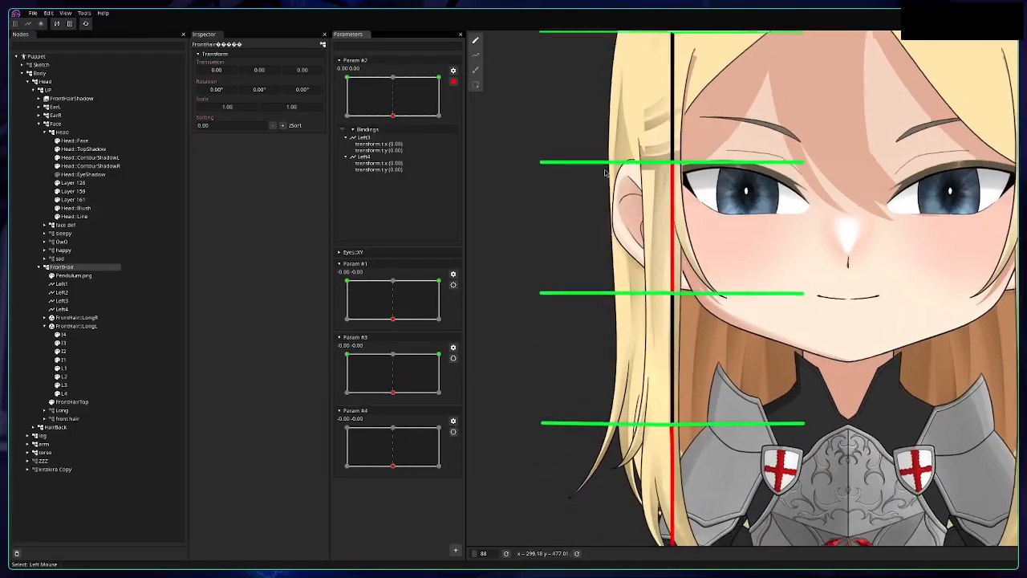
pyautogui.click(348, 78)
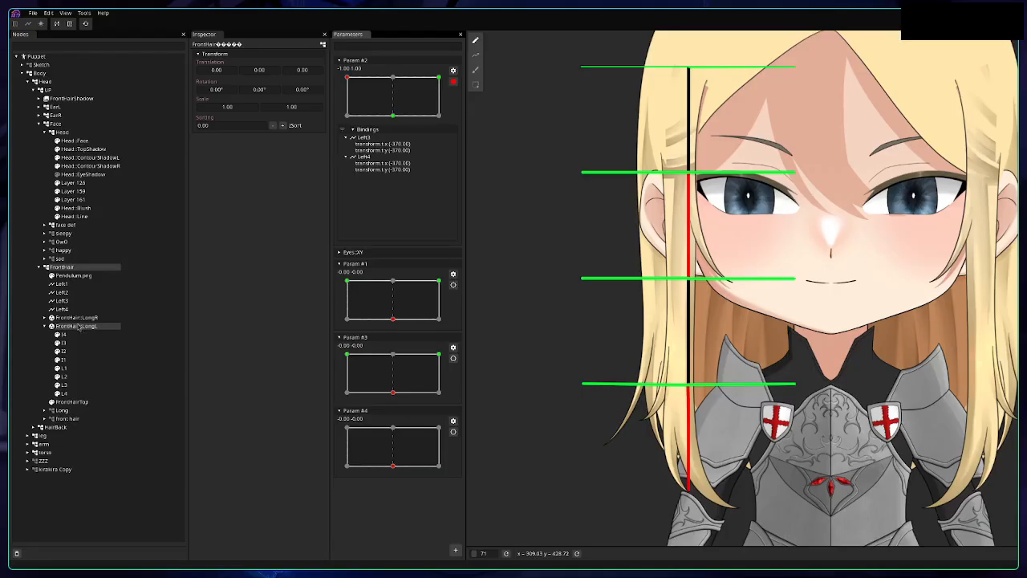
pyautogui.click(80, 327)
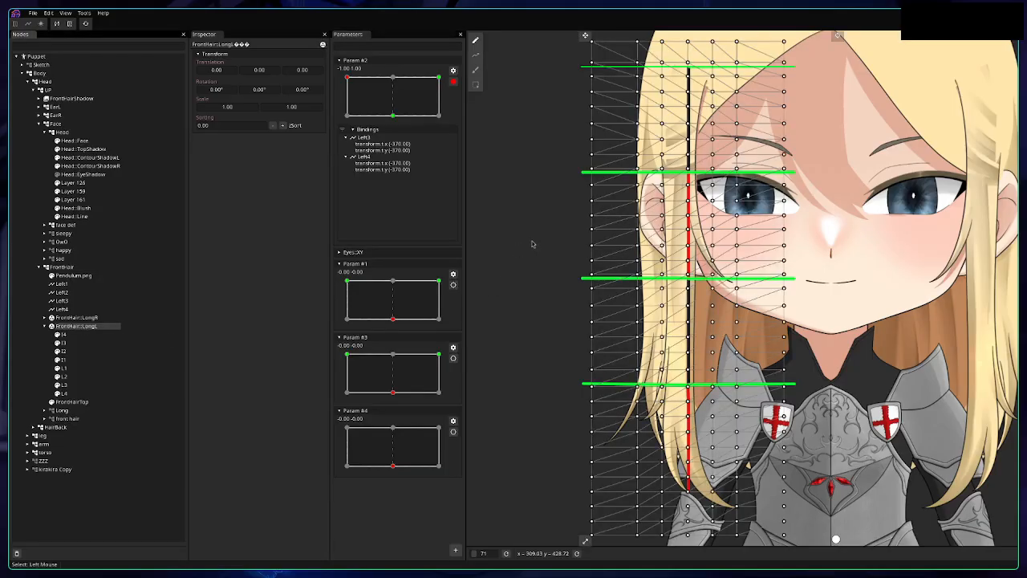
# Select the strand's mesh vertices below the lowest green guide line and move them down and outward, away from the body.
pyautogui.moveTo(531, 243); pyautogui.dragTo(541, 185)
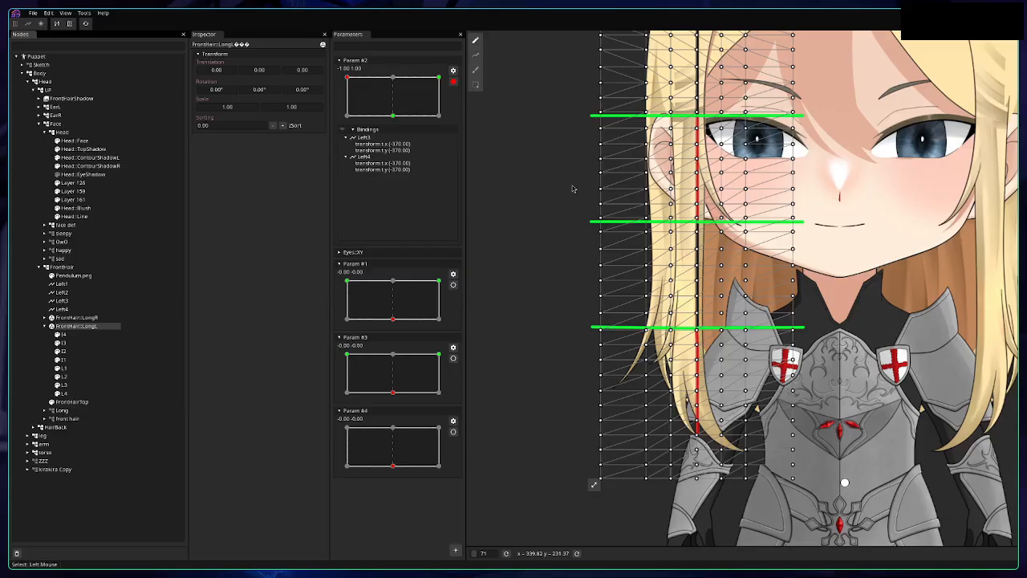
pyautogui.moveTo(584, 213); pyautogui.dragTo(579, 245)
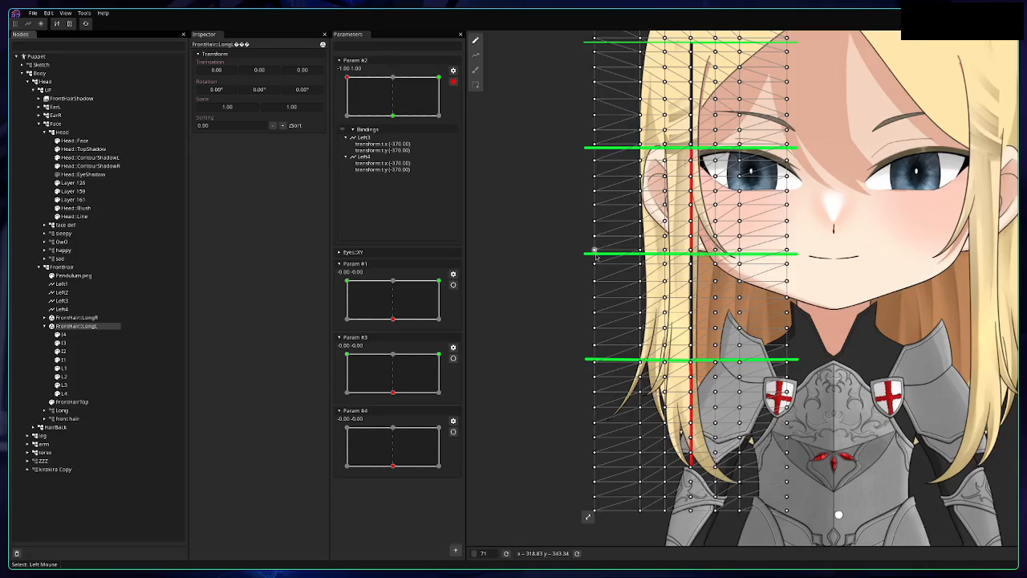
pyautogui.moveTo(555, 280); pyautogui.dragTo(567, 138)
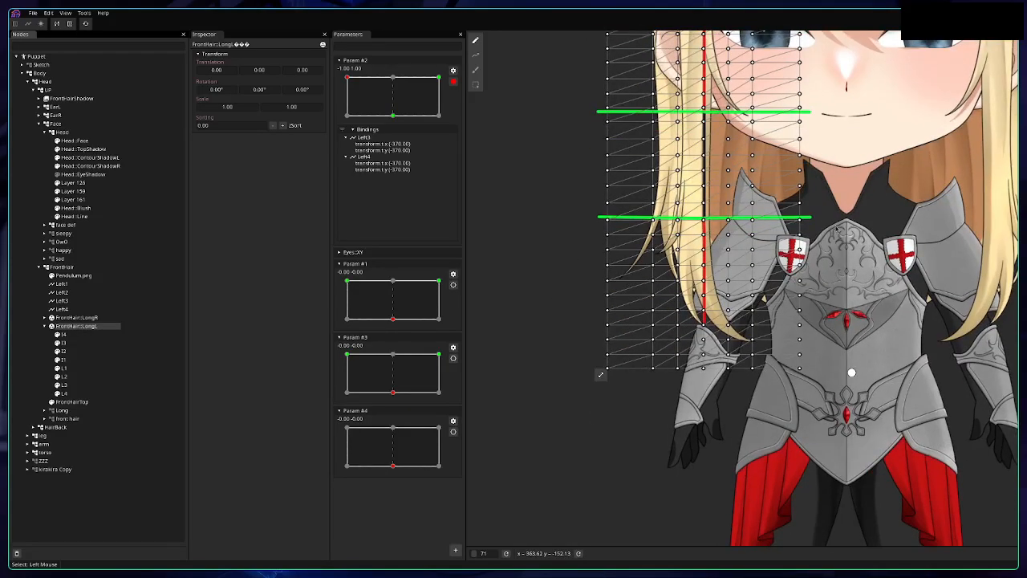
pyautogui.moveTo(834, 229); pyautogui.dragTo(573, 430)
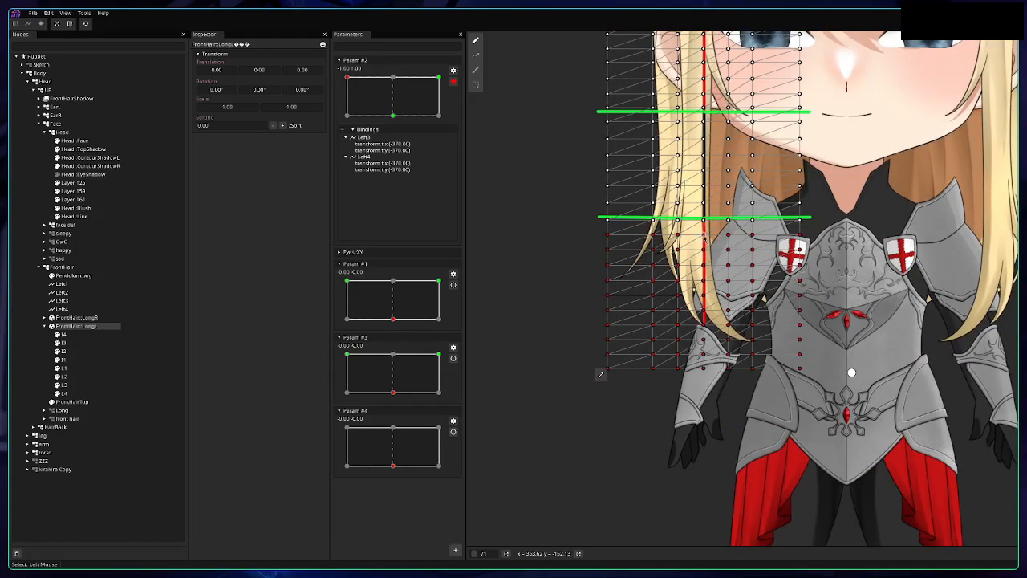
pyautogui.moveTo(703, 237); pyautogui.dragTo(596, 294)
pyautogui.moveTo(571, 193); pyautogui.dragTo(568, 282)
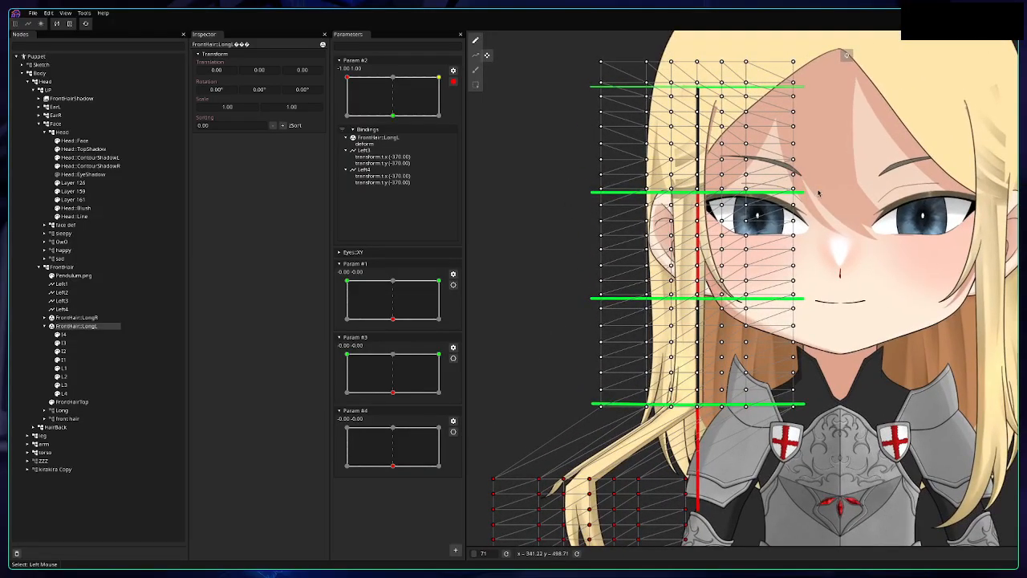
# Select the vertices between the eye-level and lowest guide lines and lay a path deform along the strand's centre.
pyautogui.moveTo(829, 193); pyautogui.dragTo(596, 426)
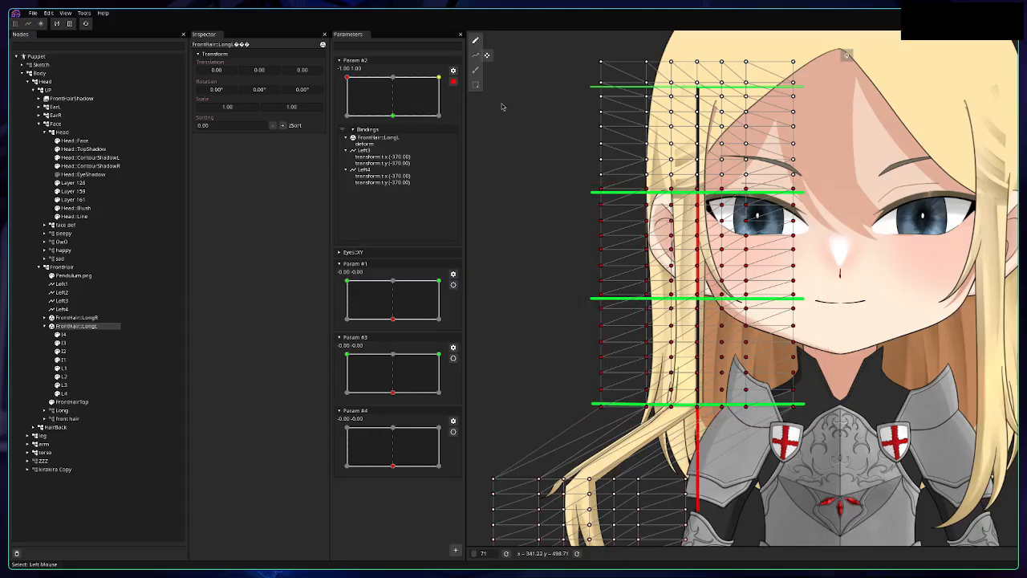
pyautogui.click(476, 58)
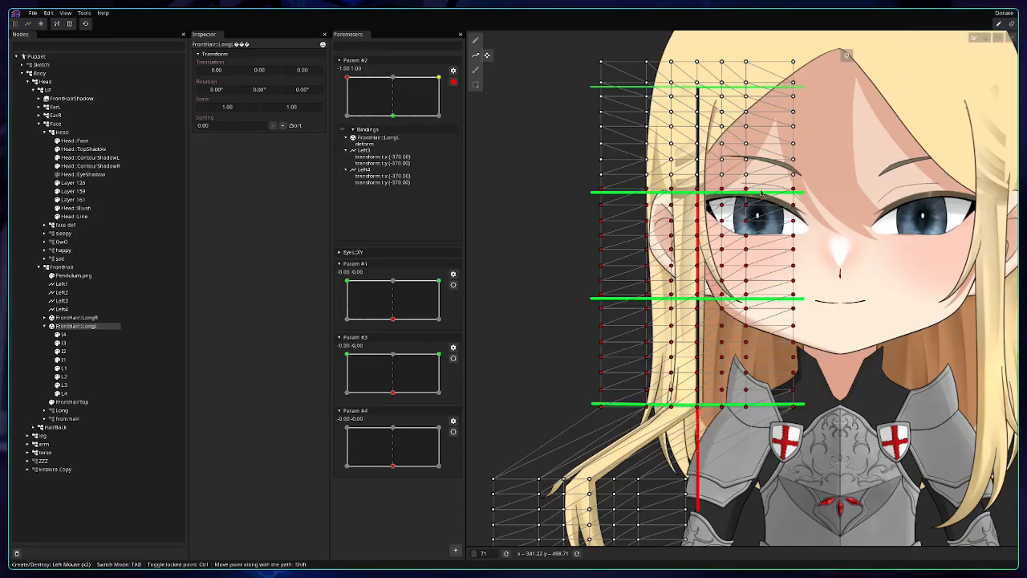
pyautogui.scroll(5, 708, 231)
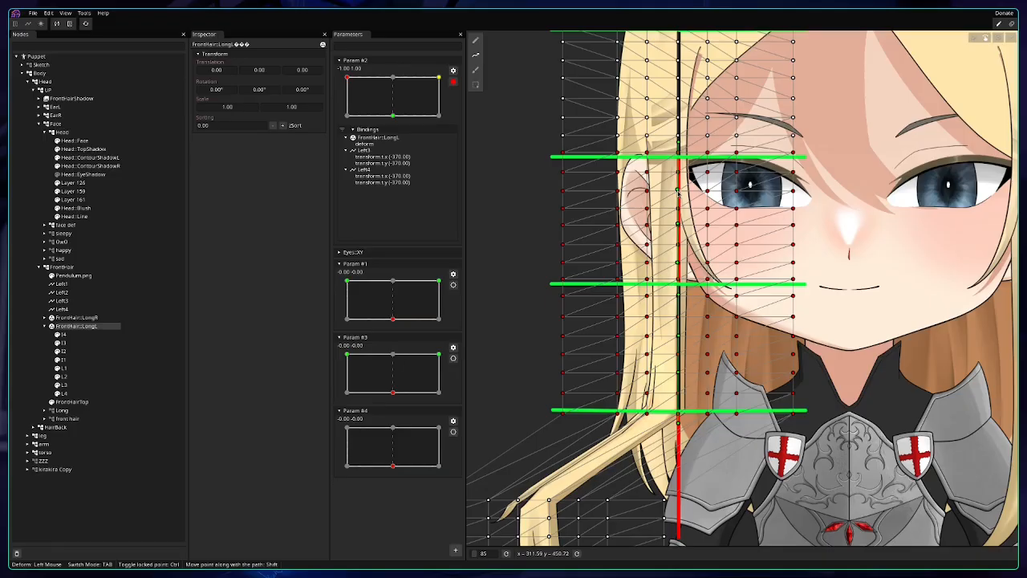
# Bend the path outward point by point so the strand arcs away from the face at eye level and hangs down past the ear.
pyautogui.moveTo(678, 191); pyautogui.dragTo(655, 179)
pyautogui.moveTo(677, 224); pyautogui.dragTo(634, 191)
pyautogui.moveTo(678, 263); pyautogui.dragTo(603, 199)
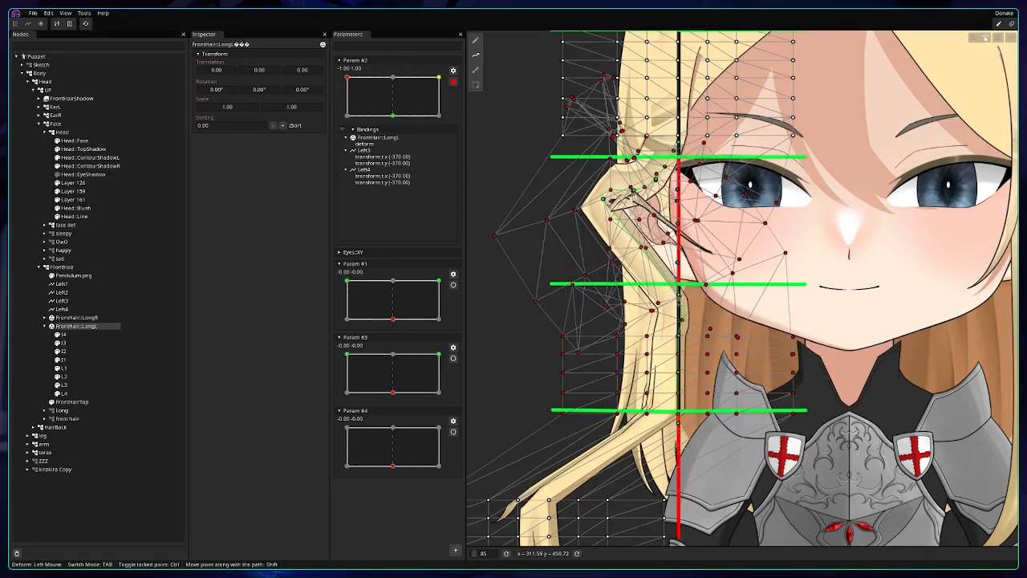
pyautogui.moveTo(678, 299); pyautogui.dragTo(588, 210)
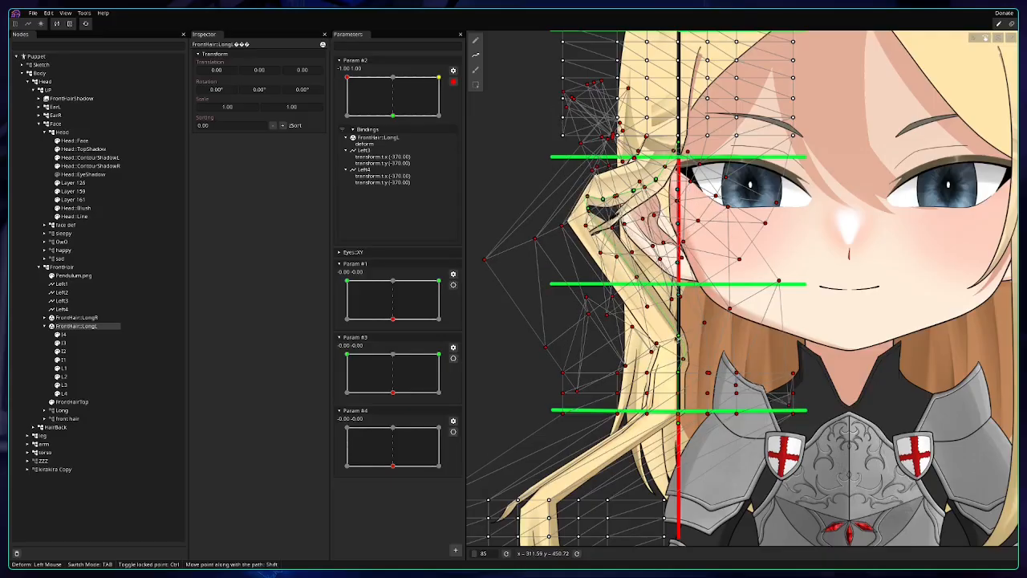
pyautogui.moveTo(678, 337); pyautogui.dragTo(571, 240)
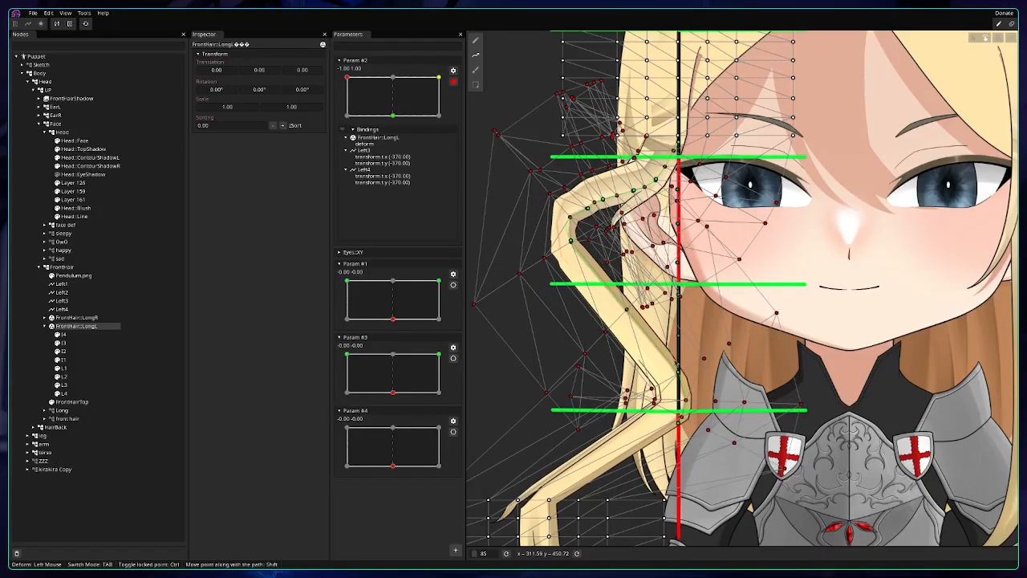
pyautogui.moveTo(678, 375); pyautogui.dragTo(570, 271)
pyautogui.moveTo(563, 265); pyautogui.dragTo(566, 263)
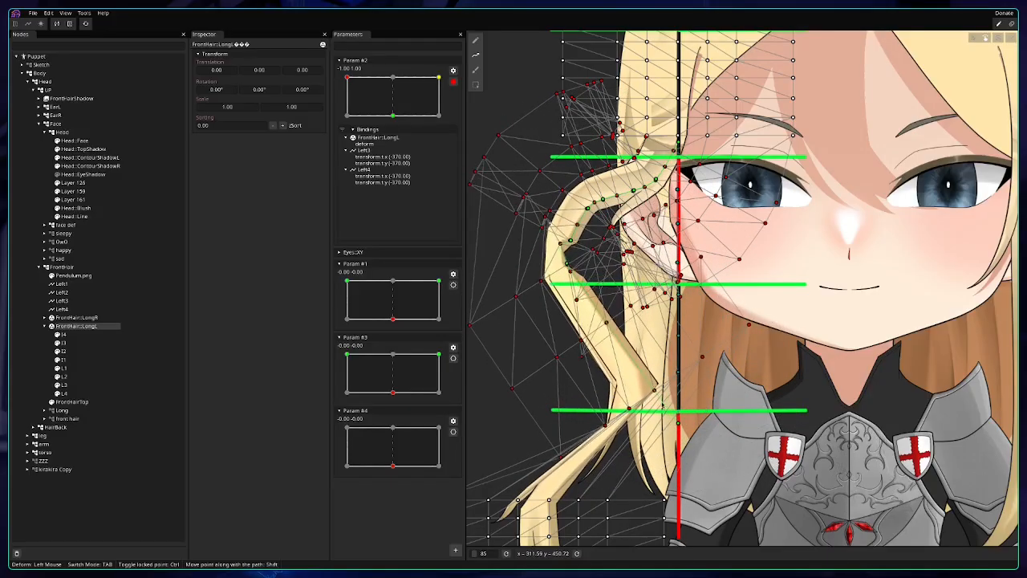
pyautogui.moveTo(678, 423); pyautogui.dragTo(604, 197)
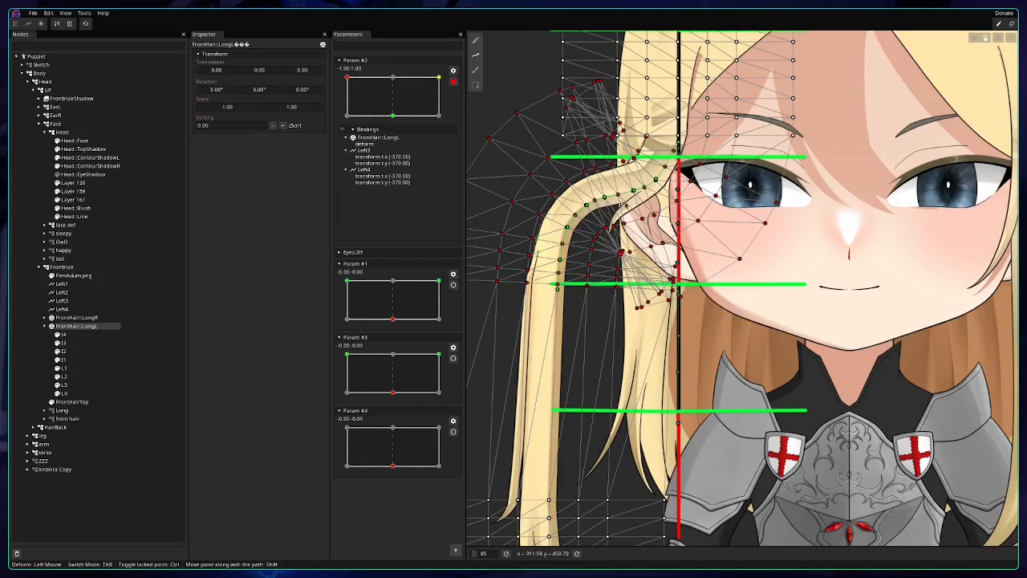
# Fine-tune the path points near the ear and along the bend to smooth the strand's curve, and save the project.
pyautogui.scroll(1, 616, 247)
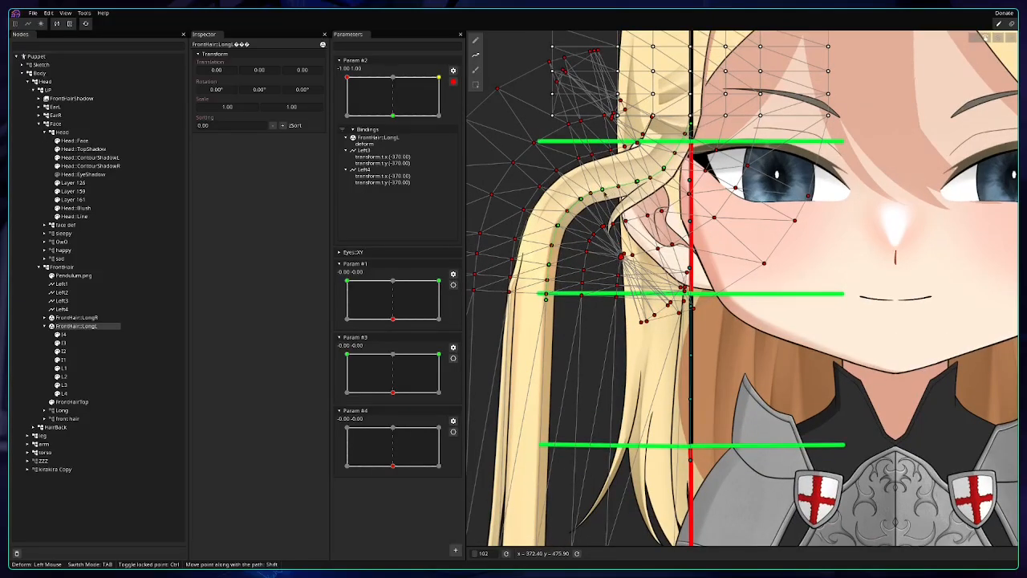
pyautogui.moveTo(605, 190); pyautogui.dragTo(642, 182)
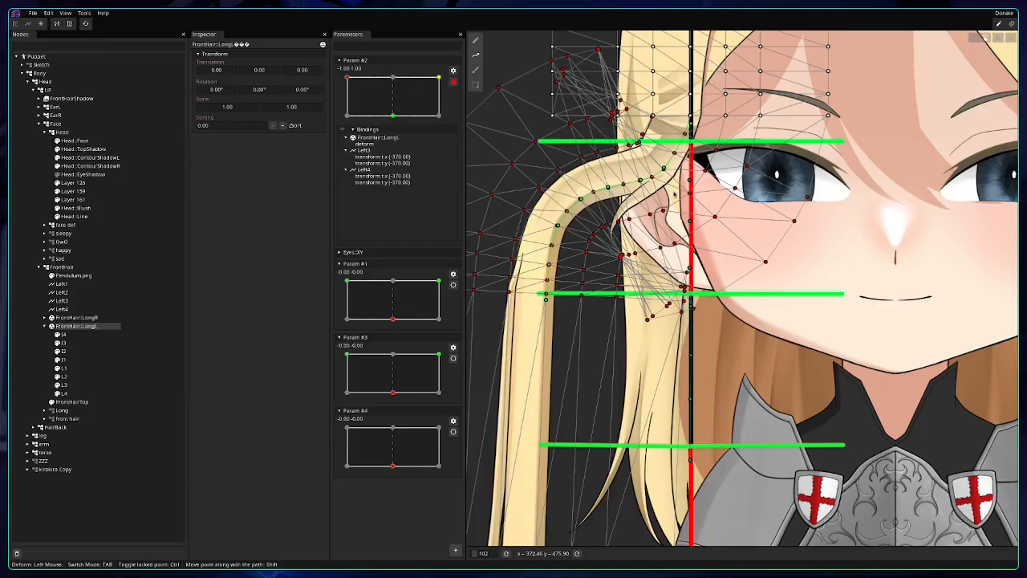
pyautogui.moveTo(663, 168); pyautogui.dragTo(559, 225)
pyautogui.moveTo(549, 265); pyautogui.dragTo(549, 255)
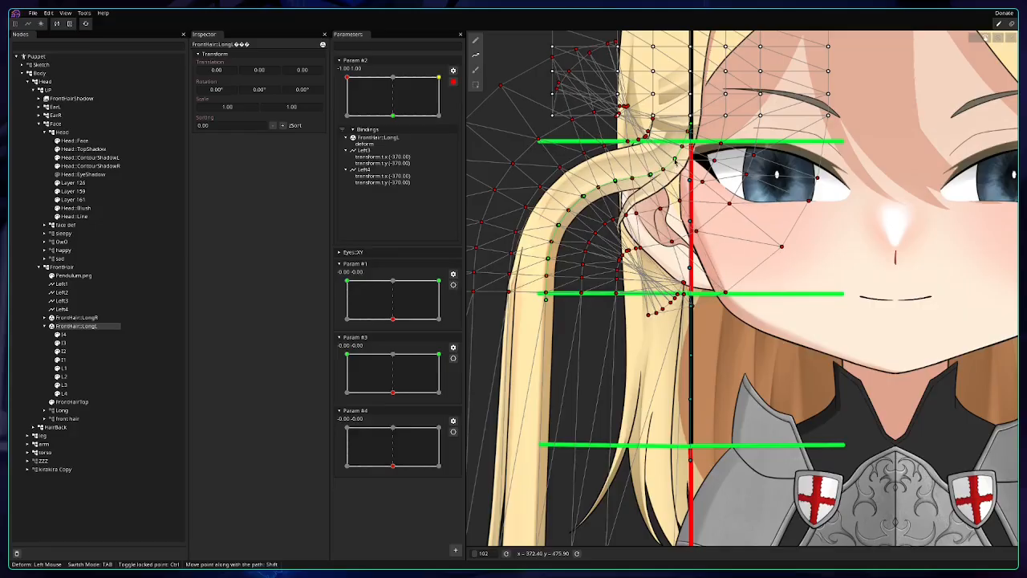
pyautogui.moveTo(675, 161); pyautogui.dragTo(679, 162)
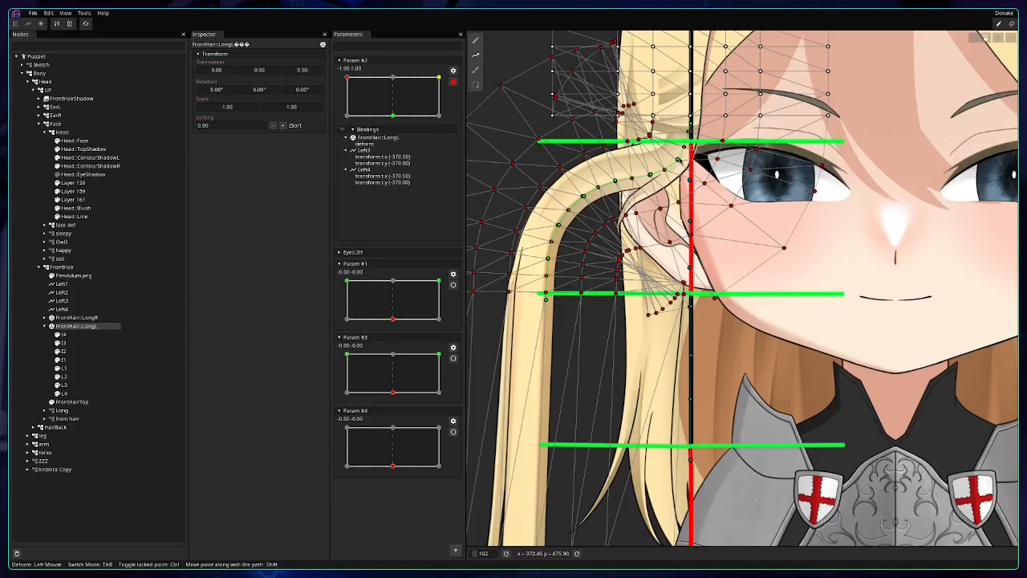
pyautogui.moveTo(678, 159); pyautogui.dragTo(677, 161)
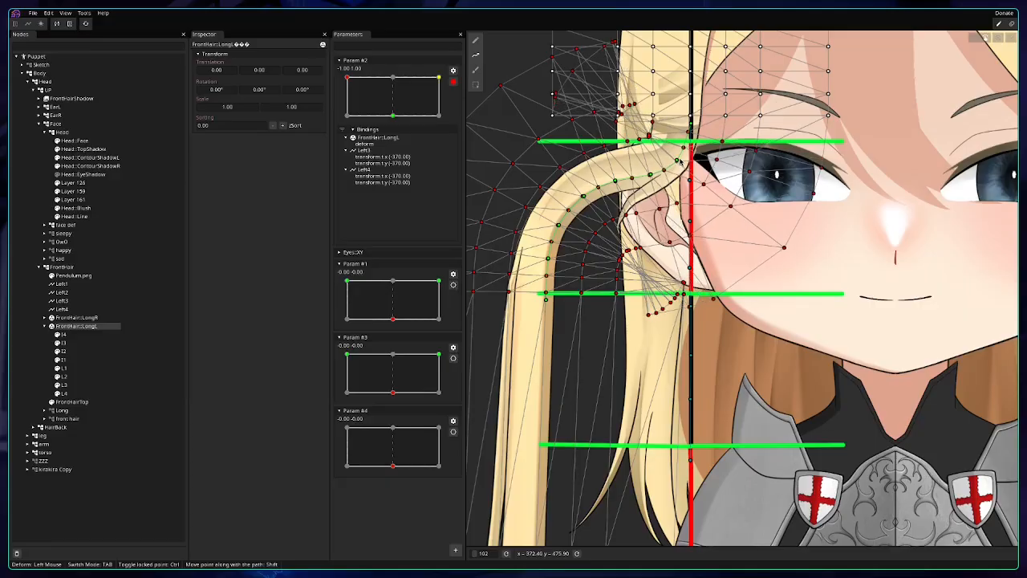
pyautogui.moveTo(690, 124); pyautogui.dragTo(690, 127)
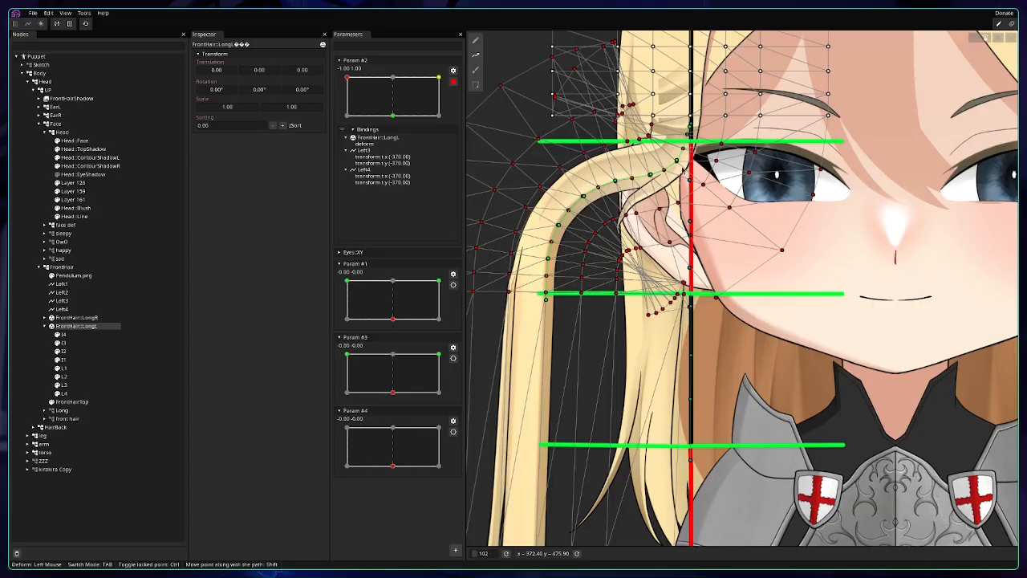
pyautogui.moveTo(576, 337); pyautogui.dragTo(633, 263)
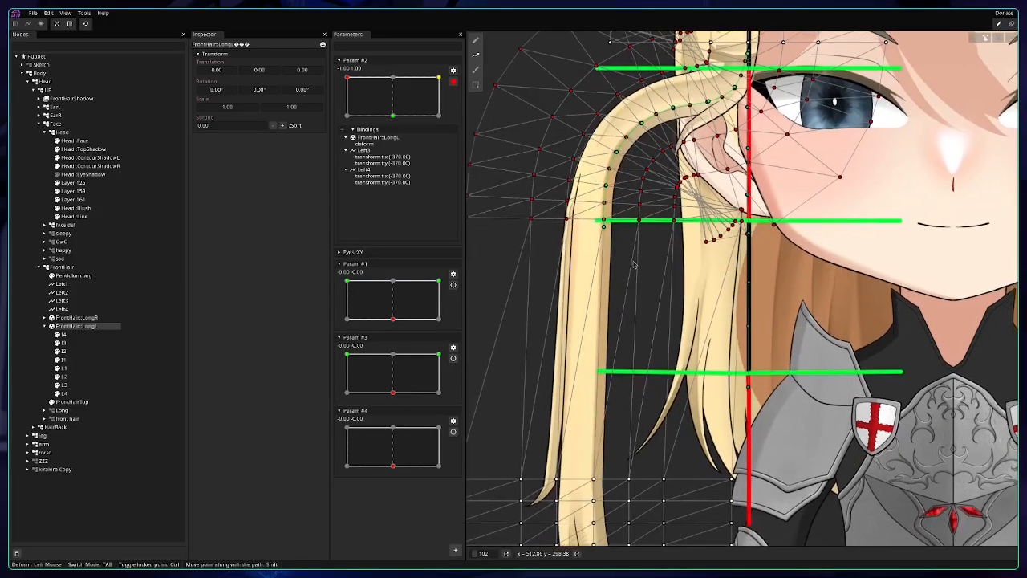
pyautogui.hotkey('ctrl', 's')
# Move the strand's detached lower vertices up to join the end of the curved section at mouth level.
pyautogui.scroll(-3, 607, 209)
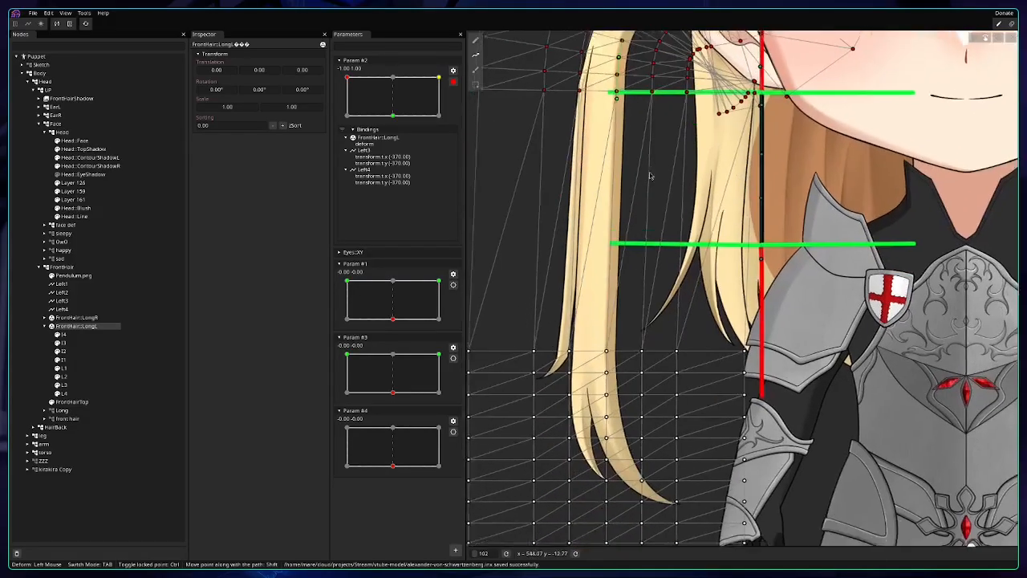
pyautogui.click(477, 45)
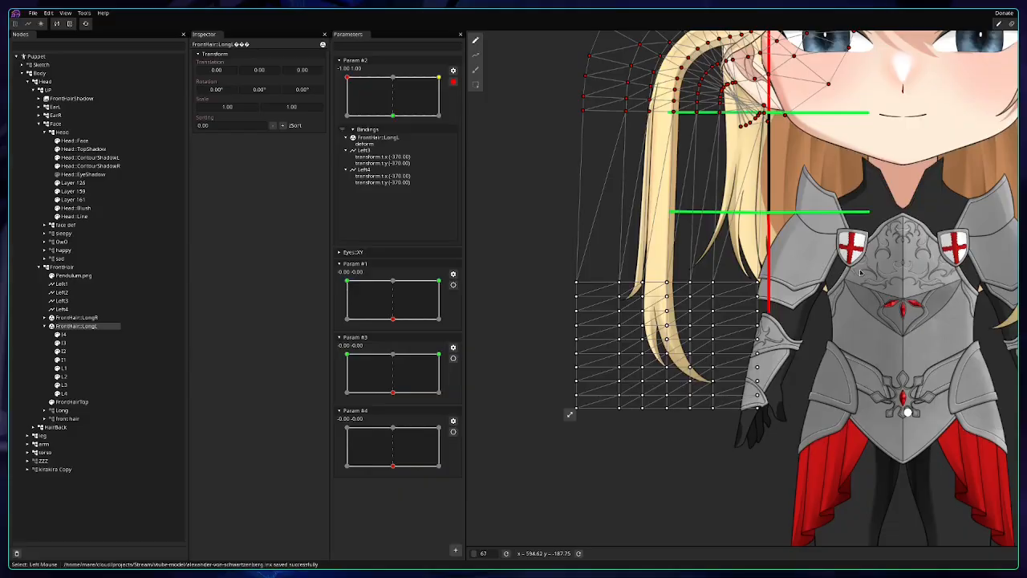
pyautogui.moveTo(670, 287); pyautogui.dragTo(678, 120)
pyautogui.scroll(10, 676, 123)
pyautogui.scroll(1, 676, 128)
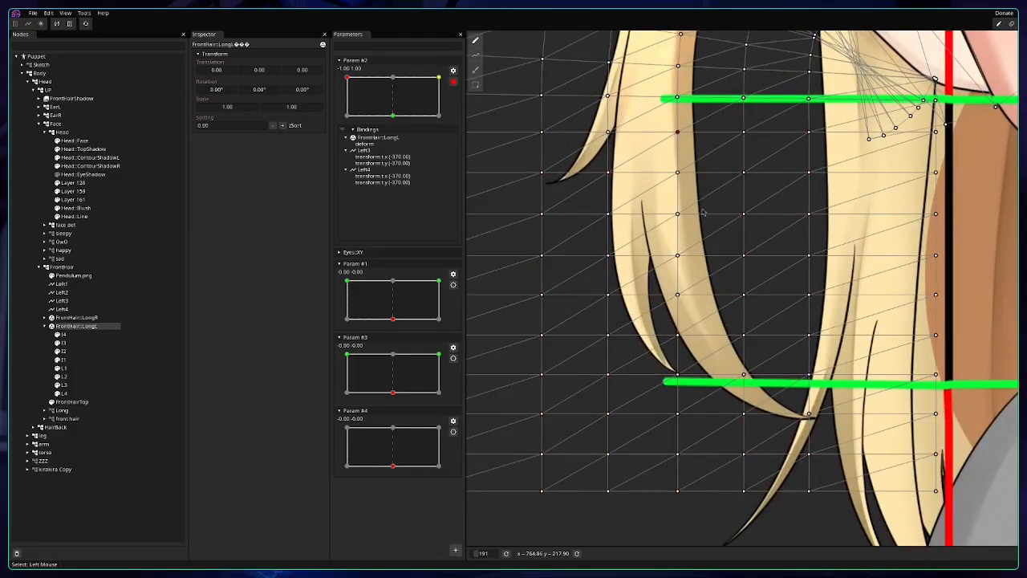
pyautogui.scroll(-9, 746, 231)
pyautogui.moveTo(846, 265); pyautogui.dragTo(730, 279)
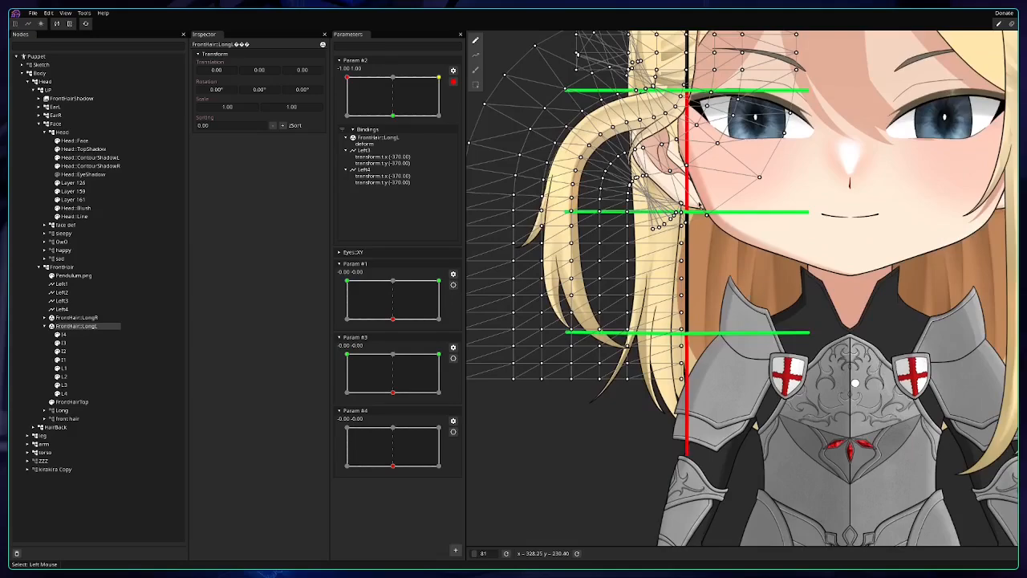
# Reset the upper-centre and lower-right keypoints of Param #2.
pyautogui.click(393, 78)
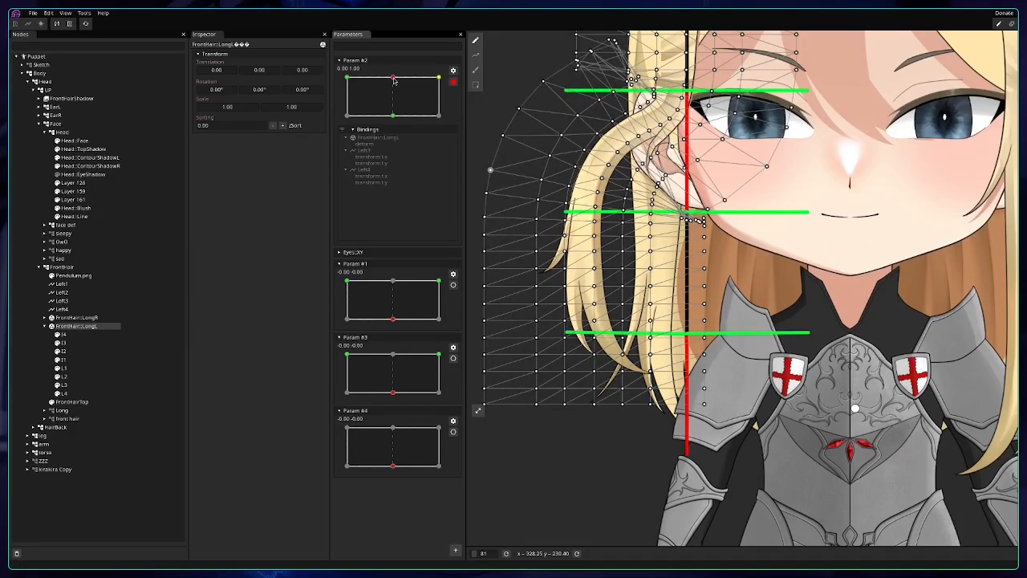
pyautogui.rightClick(393, 80)
pyautogui.click(417, 104)
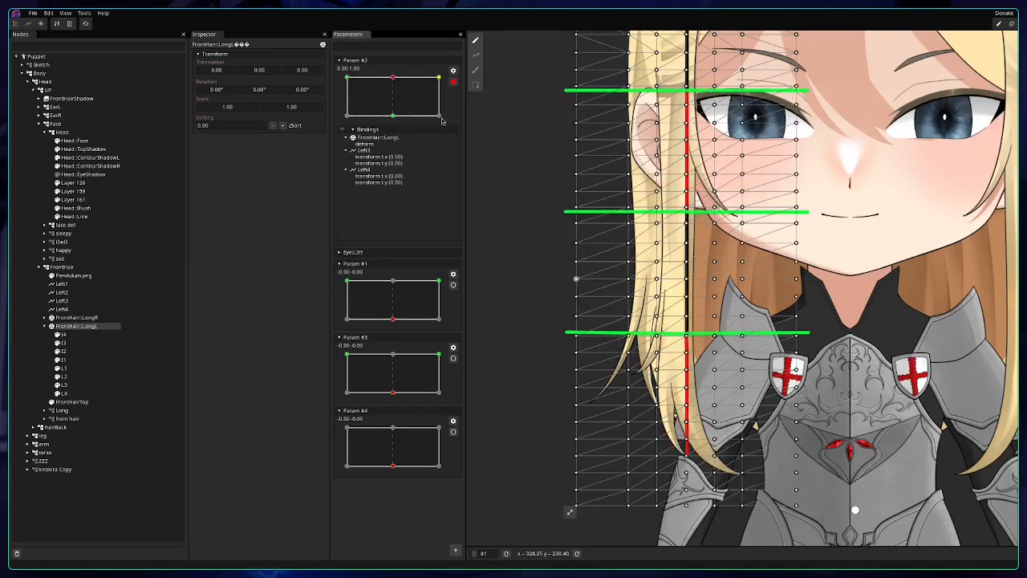
pyautogui.click(440, 117)
pyautogui.rightClick(439, 112)
pyautogui.click(435, 115)
pyautogui.rightClick(439, 118)
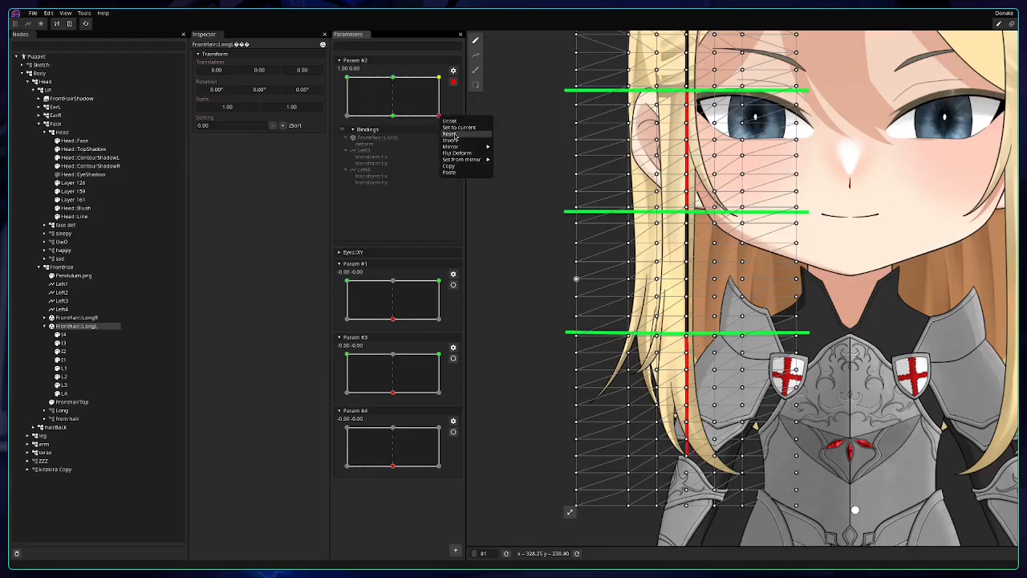
pyautogui.click(455, 135)
# At the upper-right keypoint of Param #2, select the vertices below the lowest guide line and move them down and inward across the torso.
pyautogui.click(439, 79)
pyautogui.moveTo(715, 99); pyautogui.dragTo(707, 79)
pyautogui.moveTo(807, 264); pyautogui.dragTo(786, 170)
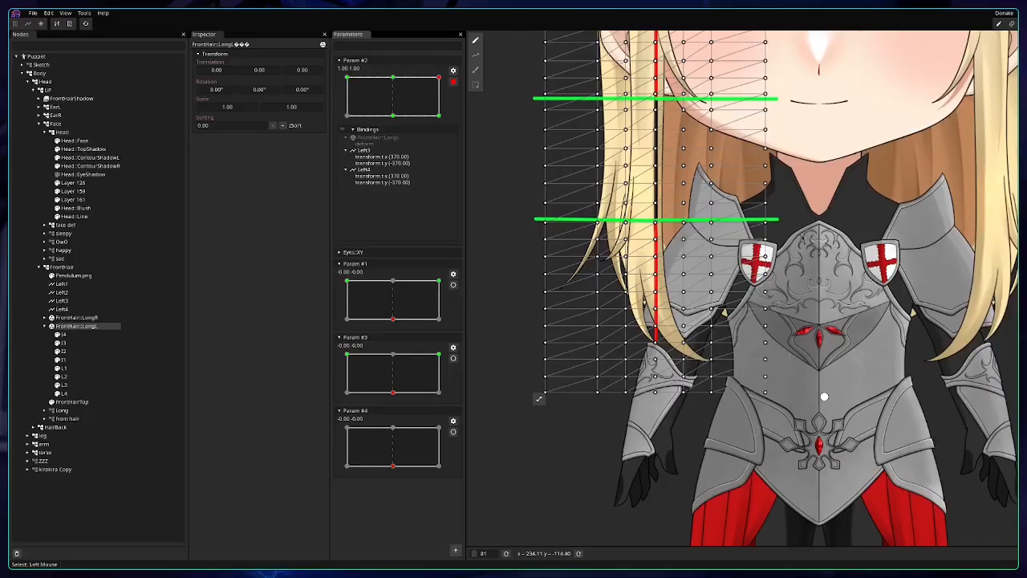
pyautogui.moveTo(801, 228); pyautogui.dragTo(526, 415)
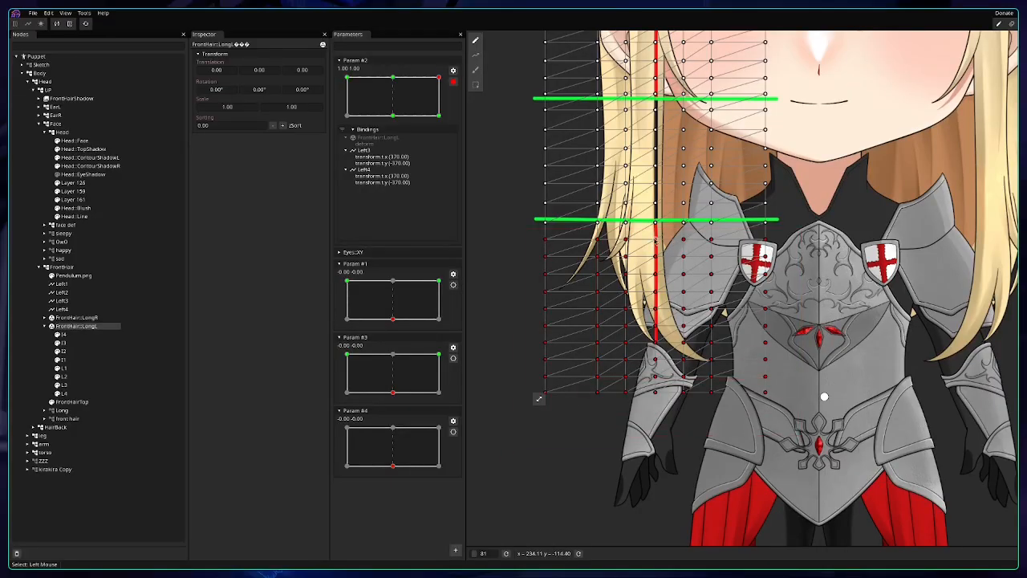
pyautogui.moveTo(656, 240); pyautogui.dragTo(780, 341)
pyautogui.moveTo(832, 190); pyautogui.dragTo(829, 349)
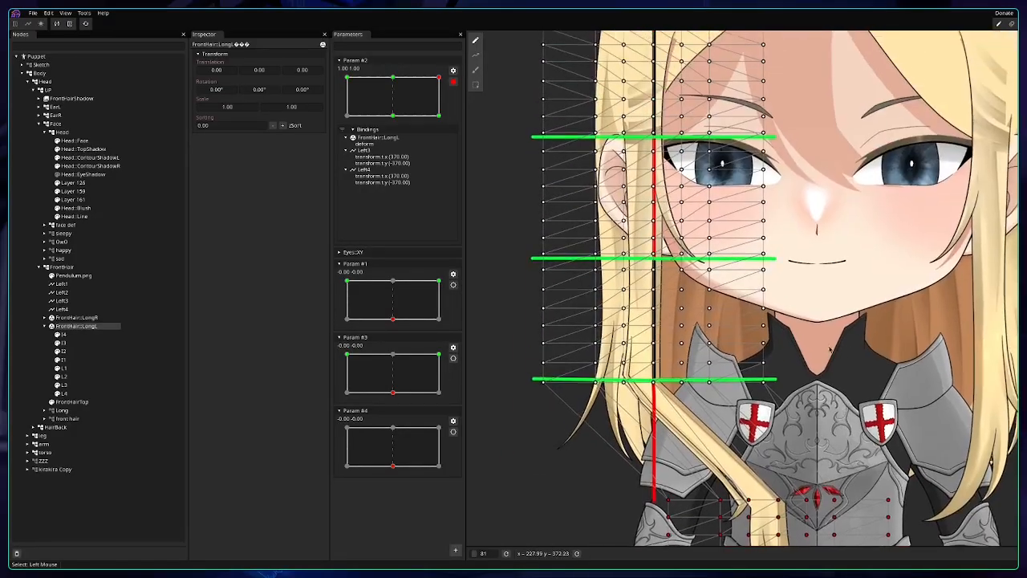
# Select the vertices from the eye-level to the lowest guide line and set up a path deform along the strand for the upper-right keypoint.
pyautogui.moveTo(833, 298); pyautogui.dragTo(846, 324)
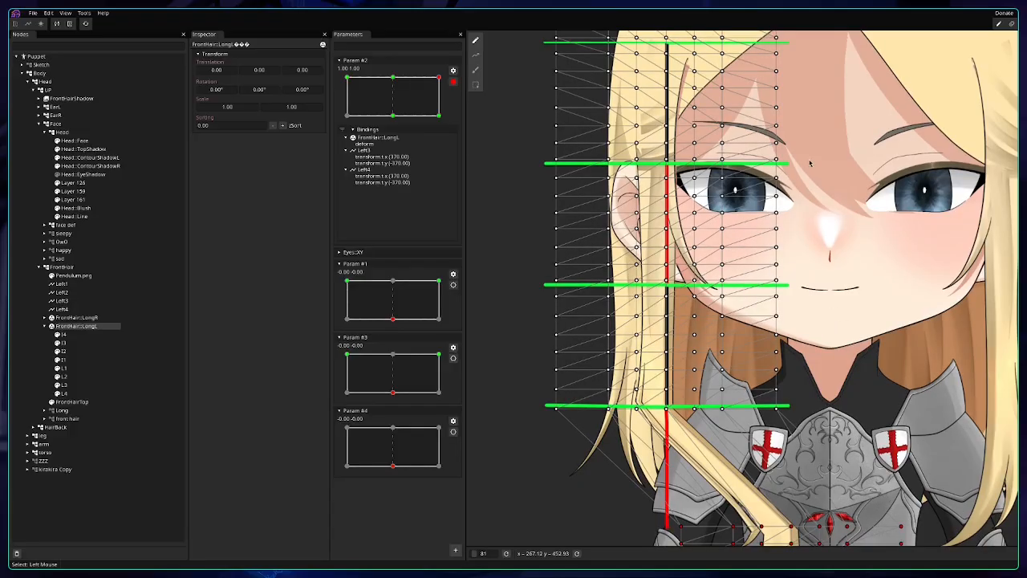
pyautogui.moveTo(809, 164); pyautogui.dragTo(548, 432)
pyautogui.click(475, 54)
pyautogui.press('Tab')
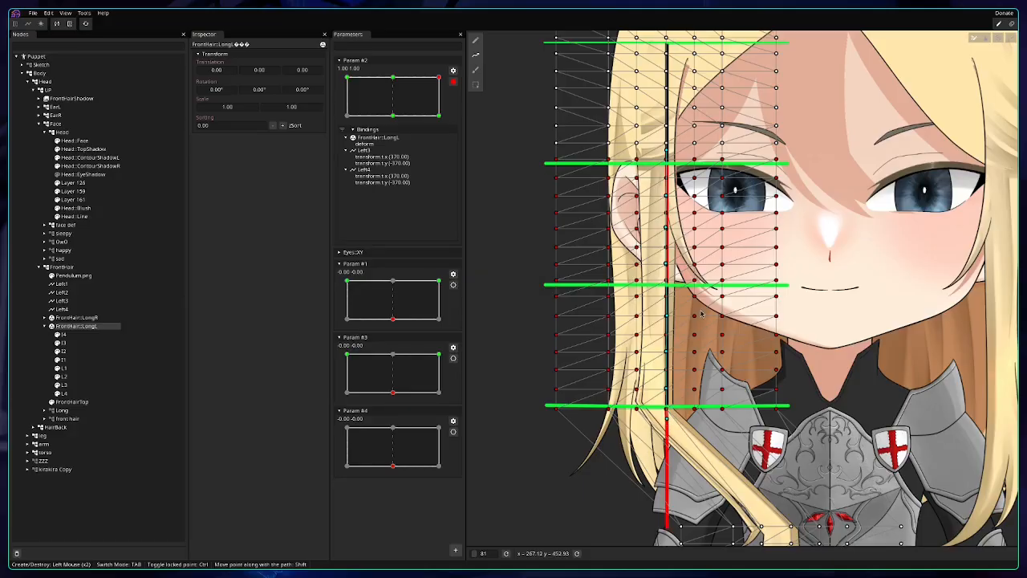
# Bend the strand along the deform path at Param #2's upper-right keypoint so it curves inward over the cheek and ends at mouth level.
pyautogui.moveTo(719, 263); pyautogui.dragTo(664, 272)
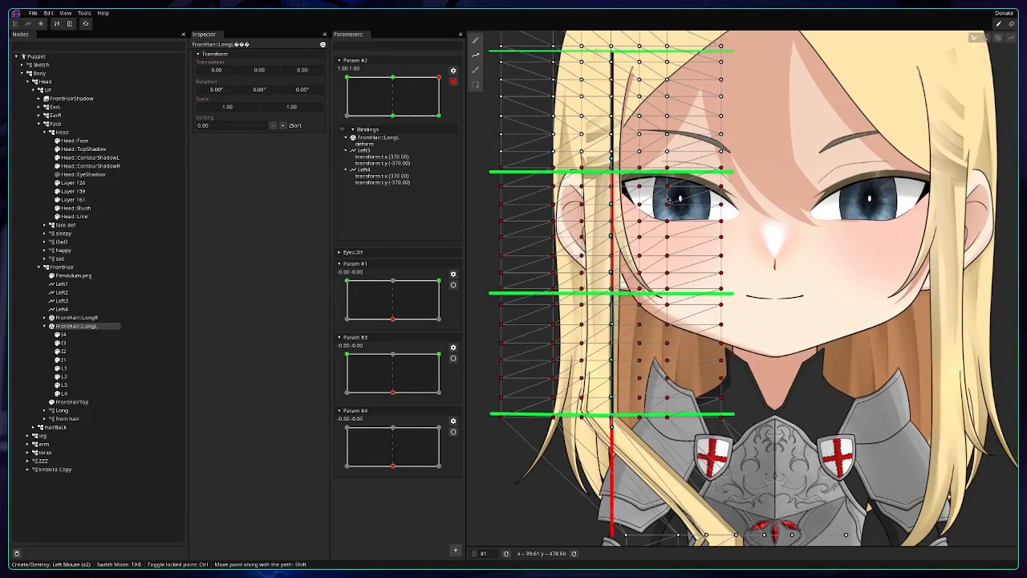
pyautogui.click(986, 41)
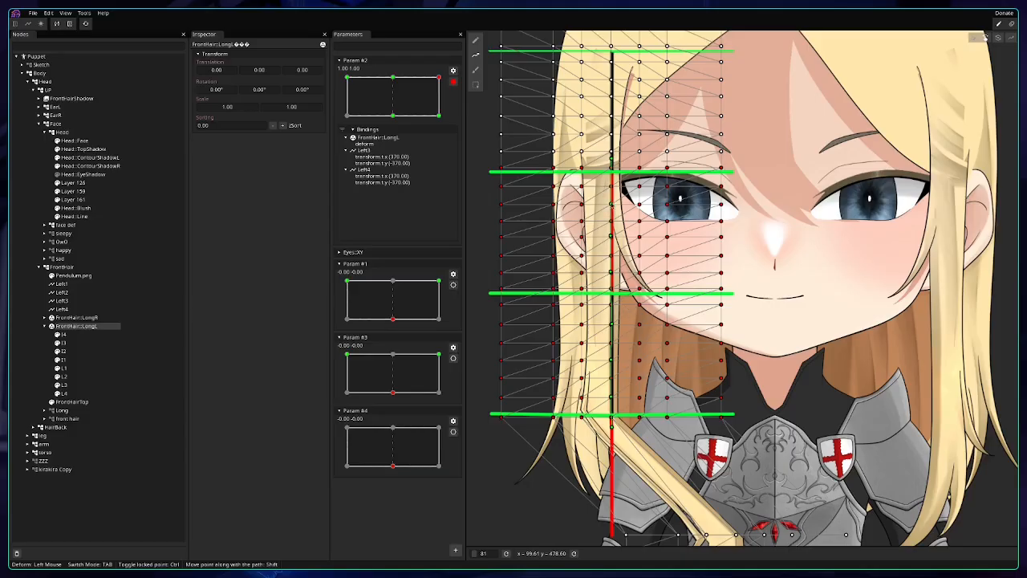
pyautogui.moveTo(611, 204); pyautogui.dragTo(639, 187)
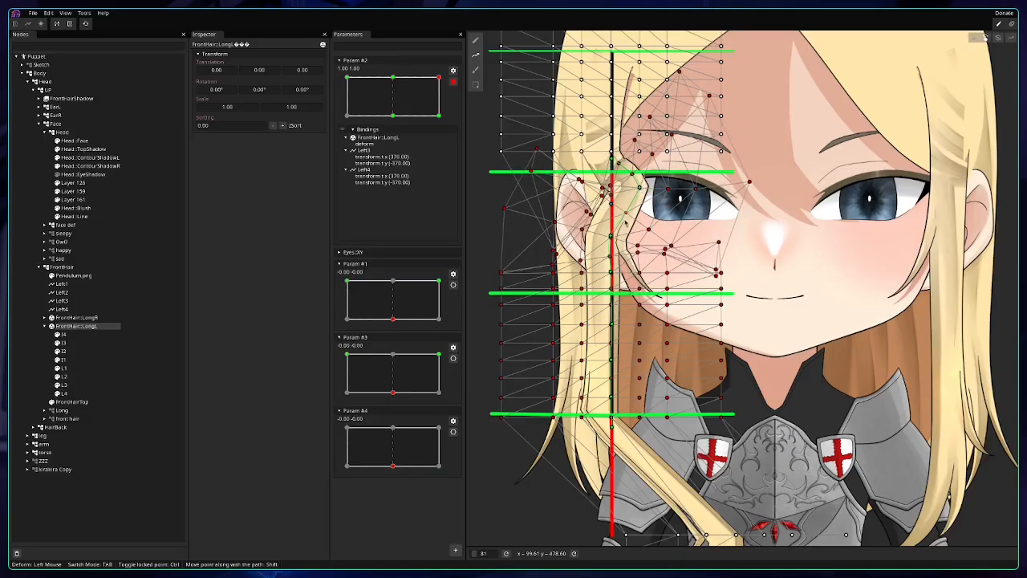
pyautogui.moveTo(611, 237); pyautogui.dragTo(664, 199)
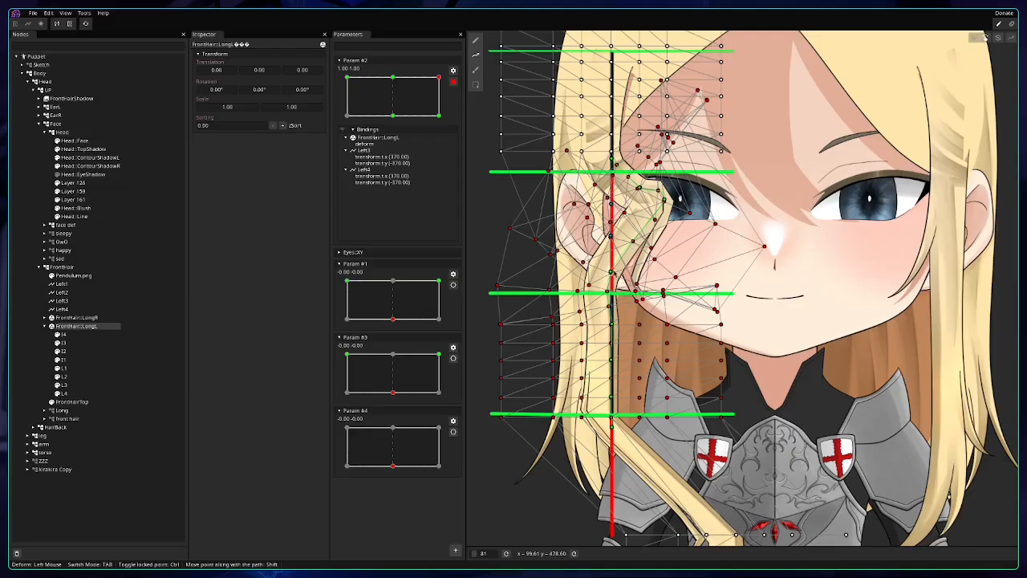
pyautogui.moveTo(612, 273); pyautogui.dragTo(695, 215)
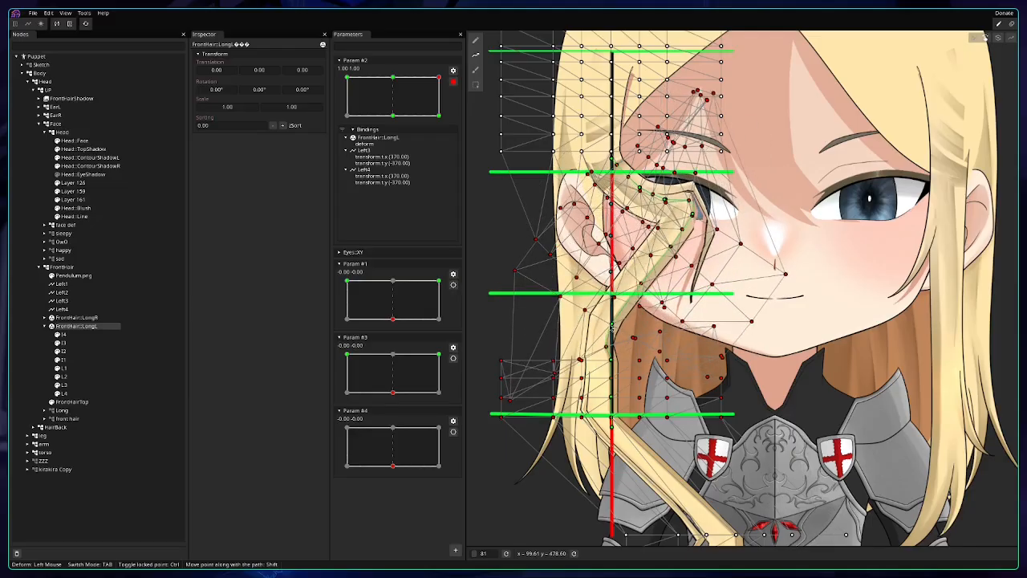
pyautogui.moveTo(611, 328); pyautogui.dragTo(714, 234)
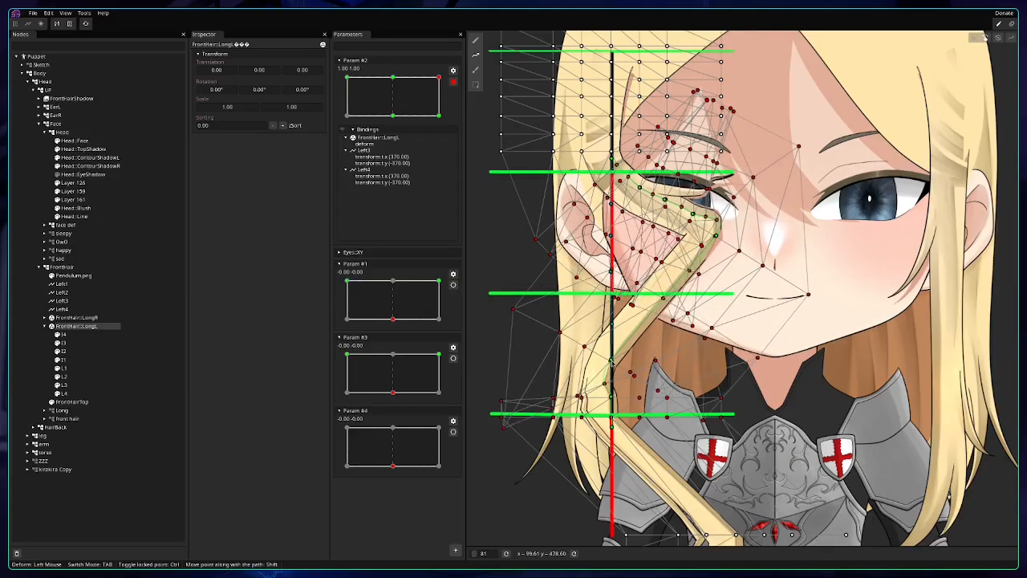
pyautogui.moveTo(611, 361); pyautogui.dragTo(727, 259)
pyautogui.moveTo(612, 397); pyautogui.dragTo(737, 291)
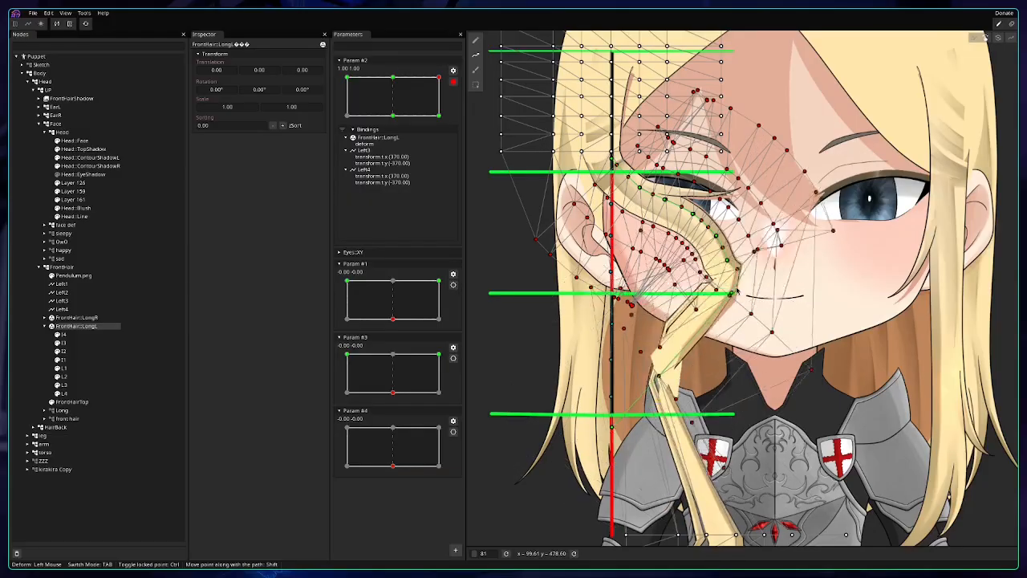
pyautogui.moveTo(614, 428); pyautogui.dragTo(730, 303)
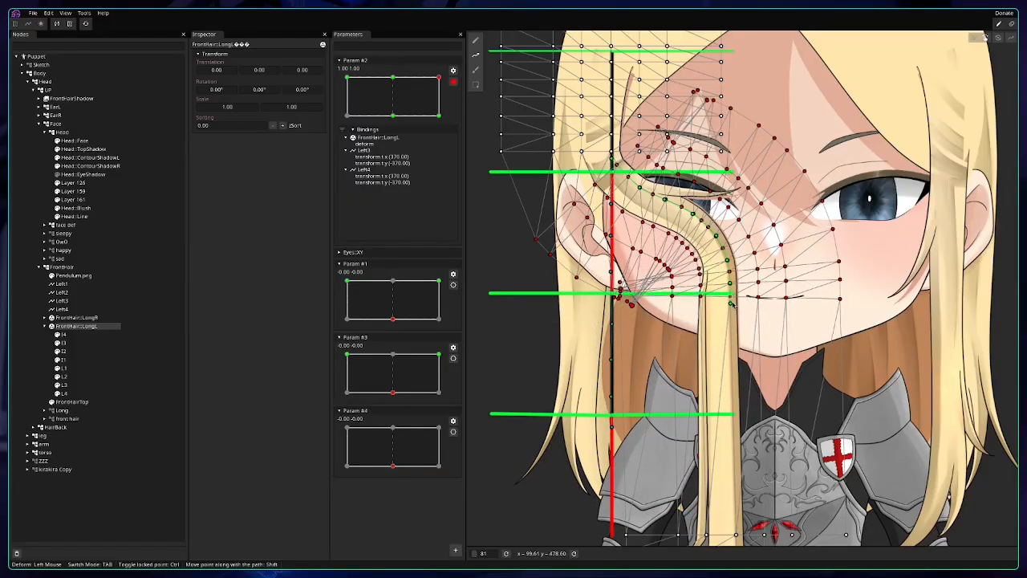
# Nudge the path points across the cheek and down the bend to even their spacing and smooth the strand's curve.
pyautogui.moveTo(728, 261); pyautogui.dragTo(687, 208)
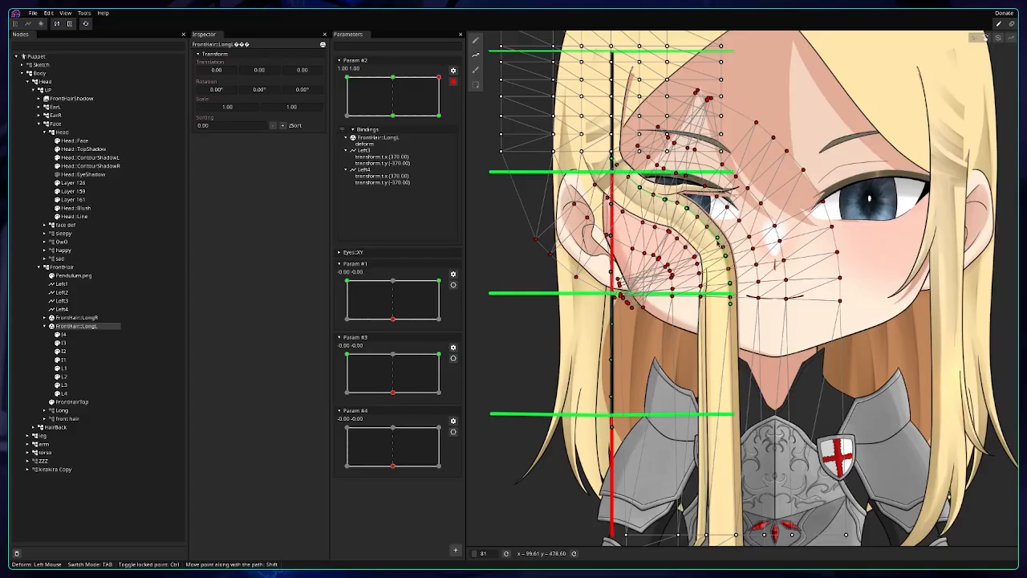
pyautogui.moveTo(718, 238)
pyautogui.mouseDown()
pyautogui.moveTo(688, 210)
pyautogui.moveTo(716, 235)
pyautogui.mouseUp()
pyautogui.moveTo(665, 199); pyautogui.dragTo(637, 186)
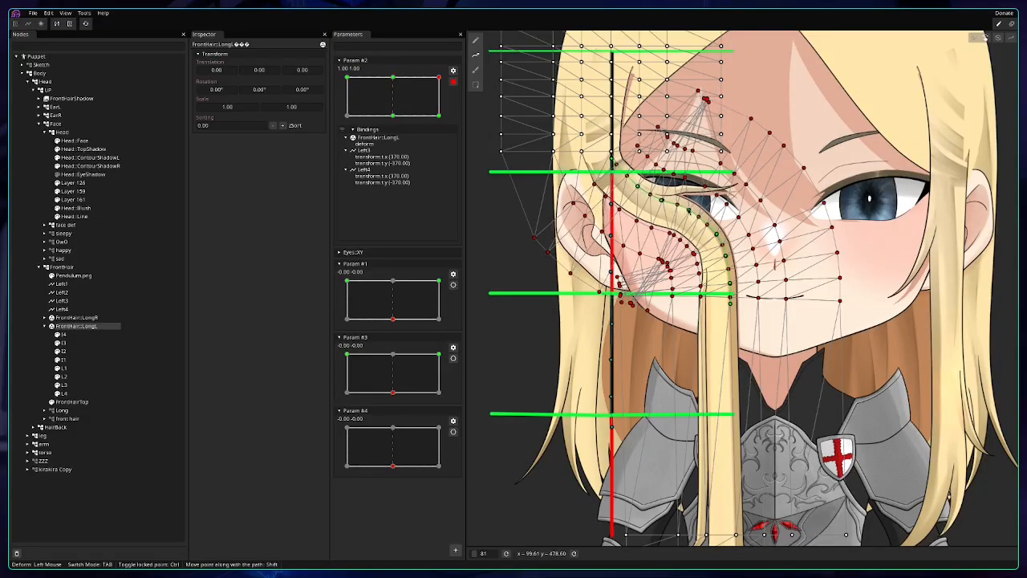
pyautogui.moveTo(689, 210); pyautogui.dragTo(741, 221)
pyautogui.scroll(5, 718, 208)
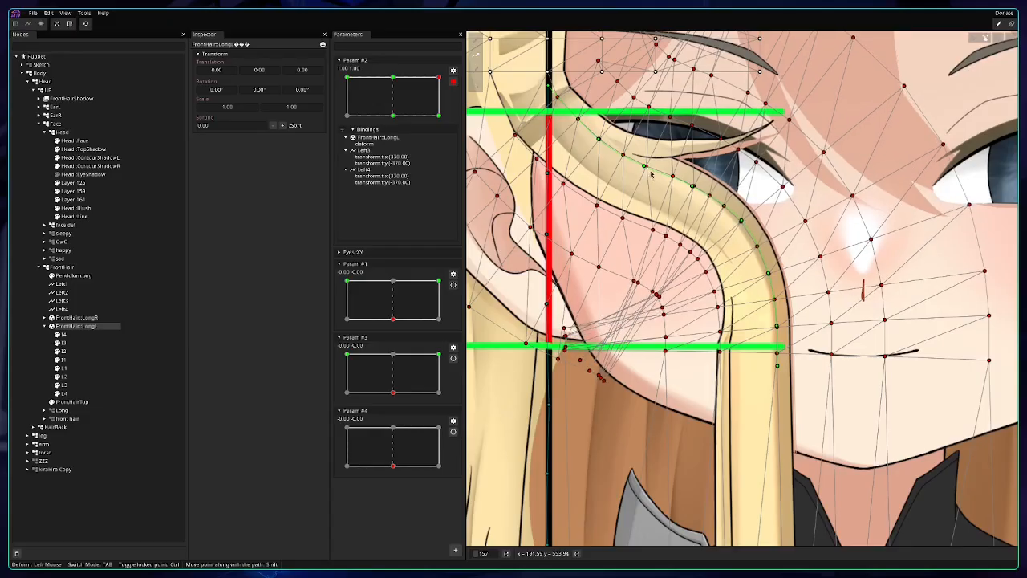
pyautogui.moveTo(645, 167); pyautogui.dragTo(647, 166)
pyautogui.moveTo(696, 188); pyautogui.dragTo(695, 187)
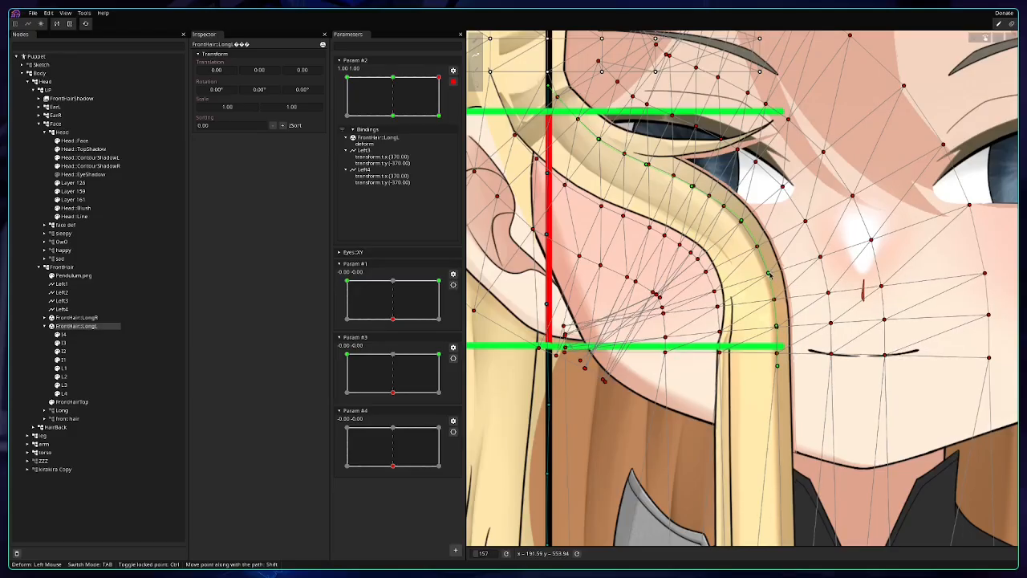
pyautogui.moveTo(768, 273); pyautogui.dragTo(764, 272)
pyautogui.moveTo(739, 223); pyautogui.dragTo(736, 226)
# Refine the upper path points from the eye-level guide line to the cheek to smooth the start of the strand's bend.
pyautogui.moveTo(652, 200); pyautogui.dragTo(704, 248)
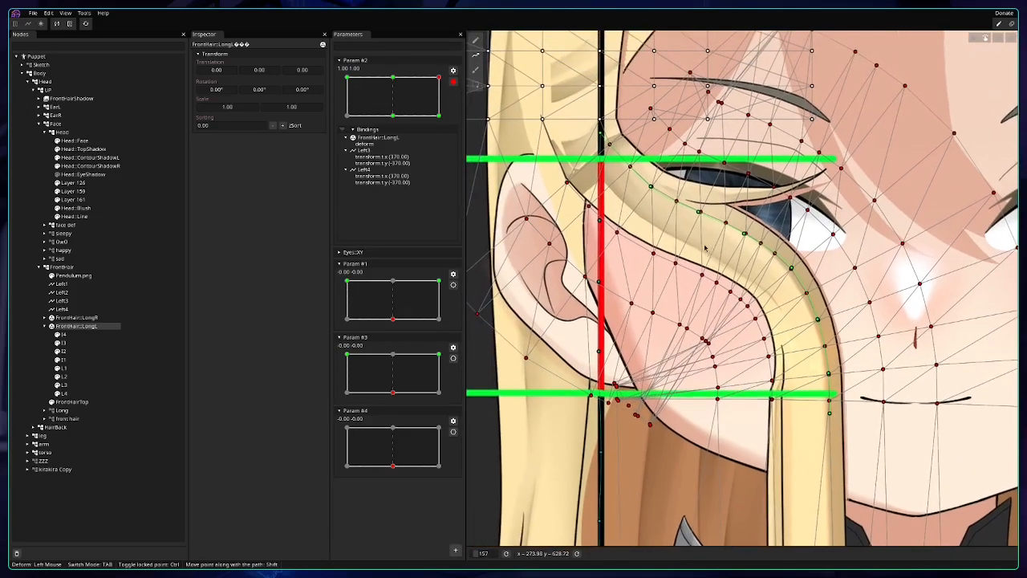
pyautogui.moveTo(601, 136); pyautogui.dragTo(597, 136)
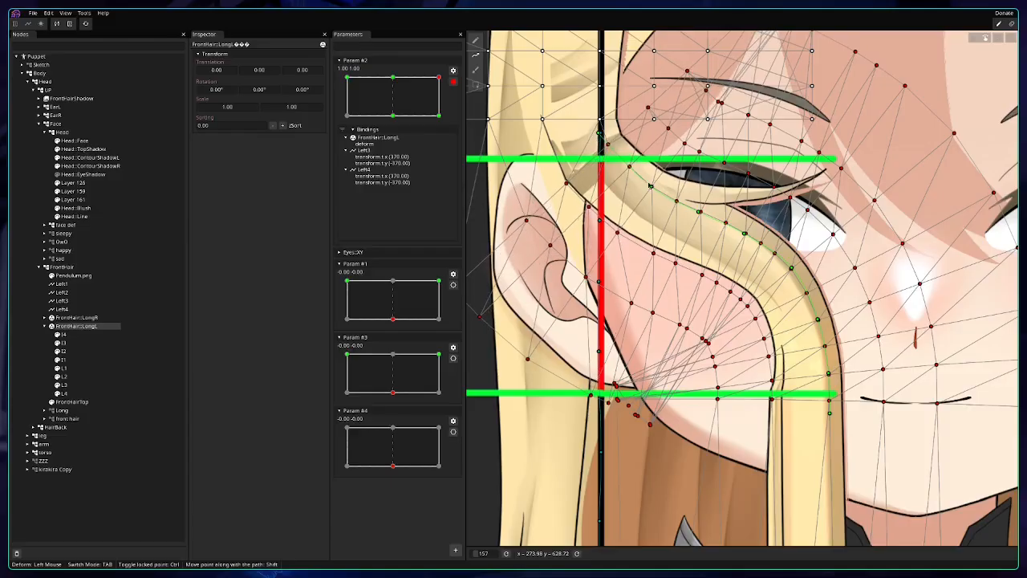
pyautogui.moveTo(650, 185); pyautogui.dragTo(639, 190)
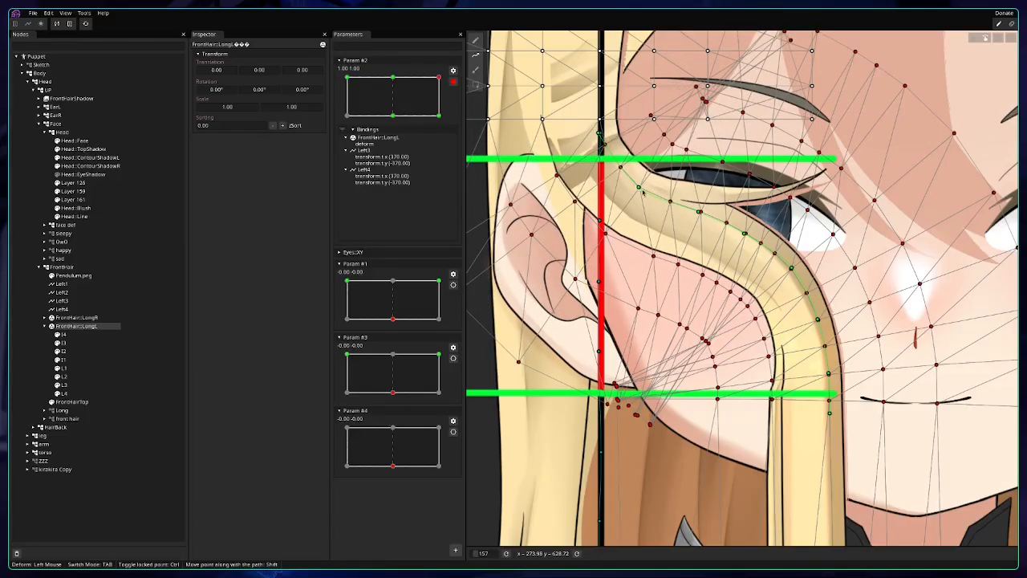
pyautogui.moveTo(699, 212); pyautogui.dragTo(686, 211)
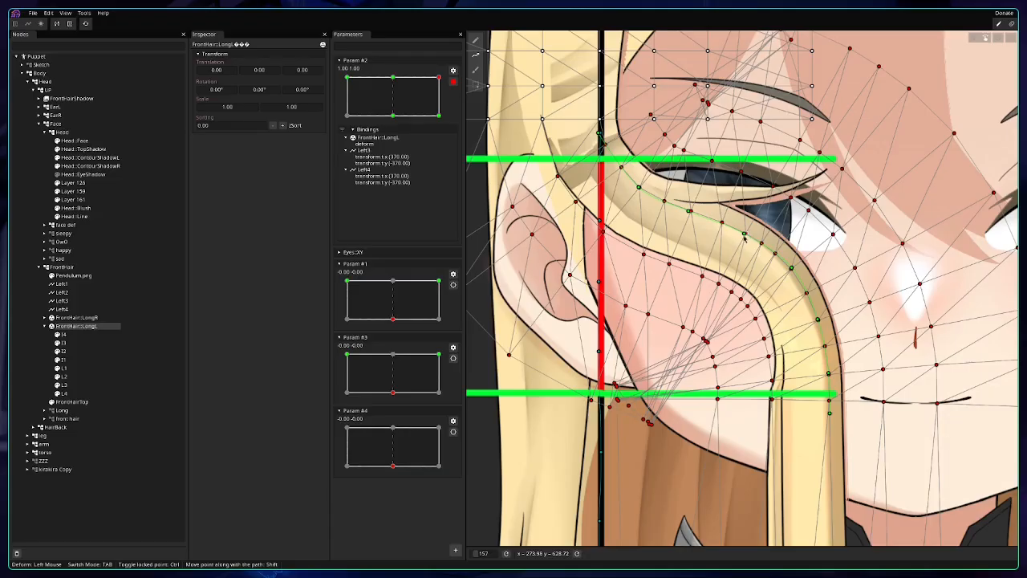
pyautogui.moveTo(744, 236); pyautogui.dragTo(686, 212)
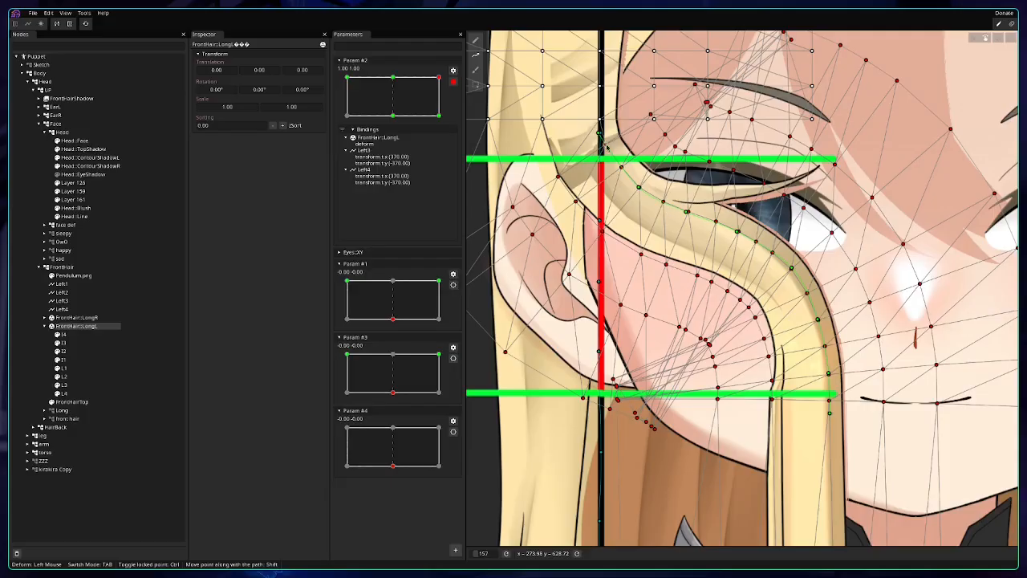
pyautogui.moveTo(639, 189); pyautogui.dragTo(630, 187)
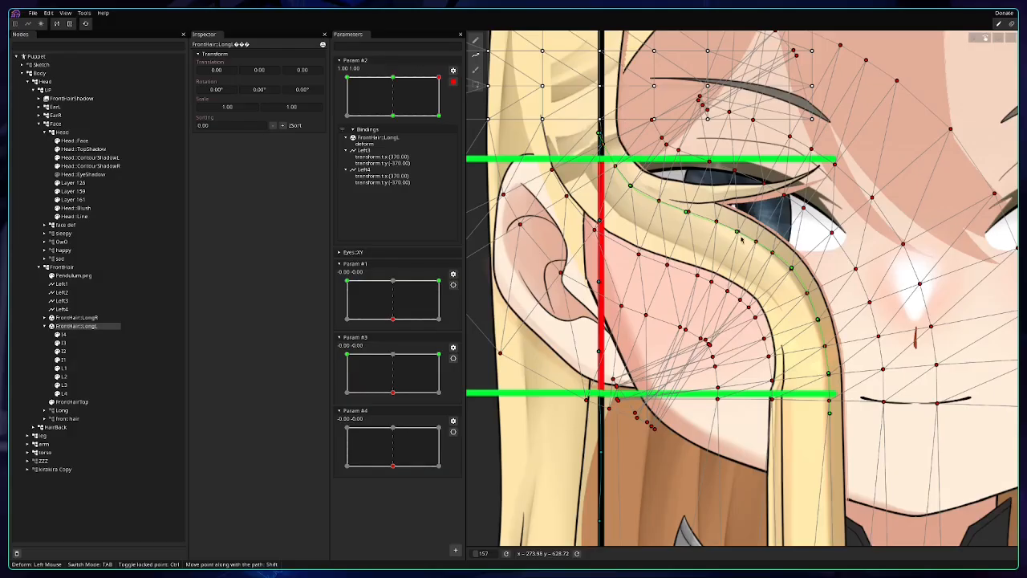
# Select the strand's detached lower vertices over the torso and move them up to join the curved section at mouth level.
pyautogui.moveTo(766, 297)
pyautogui.mouseDown()
pyautogui.moveTo(735, 209)
pyautogui.moveTo(762, 284)
pyautogui.mouseUp()
pyautogui.moveTo(730, 240); pyautogui.dragTo(739, 175)
pyautogui.moveTo(766, 265); pyautogui.dragTo(727, 127)
pyautogui.click(476, 41)
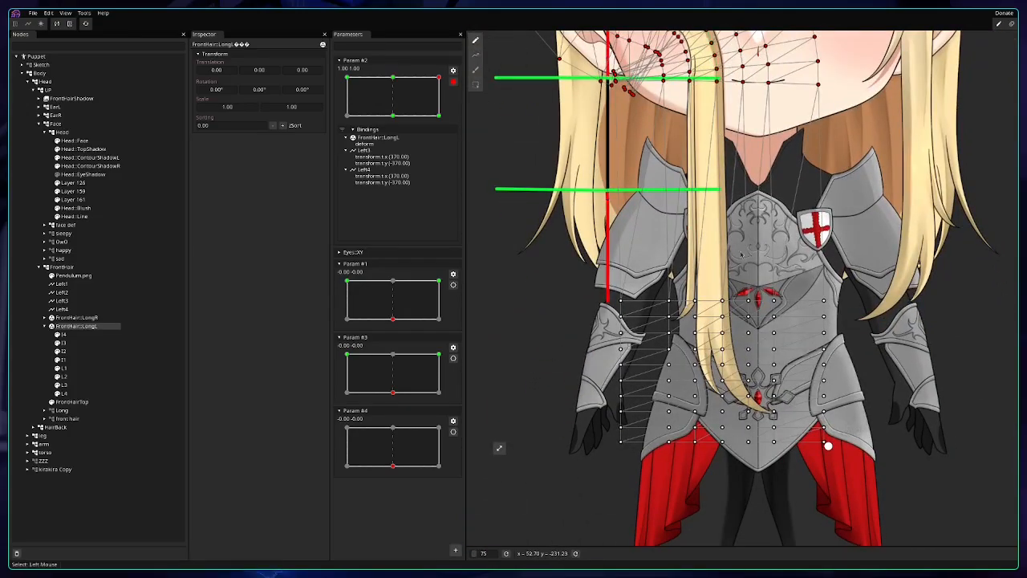
pyautogui.moveTo(862, 285); pyautogui.dragTo(546, 501)
pyautogui.moveTo(728, 284); pyautogui.dragTo(720, 198)
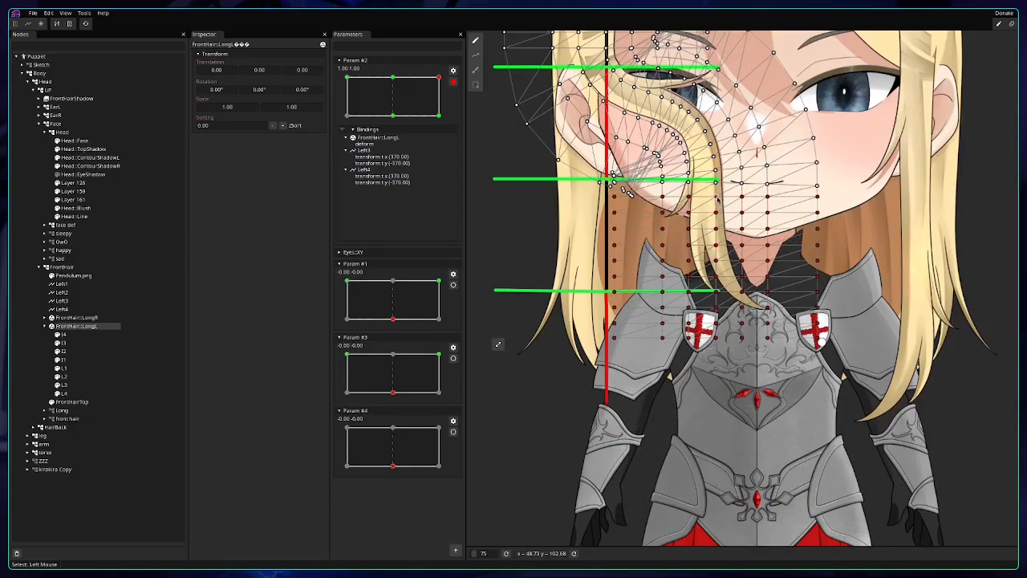
pyautogui.scroll(5, 717, 201)
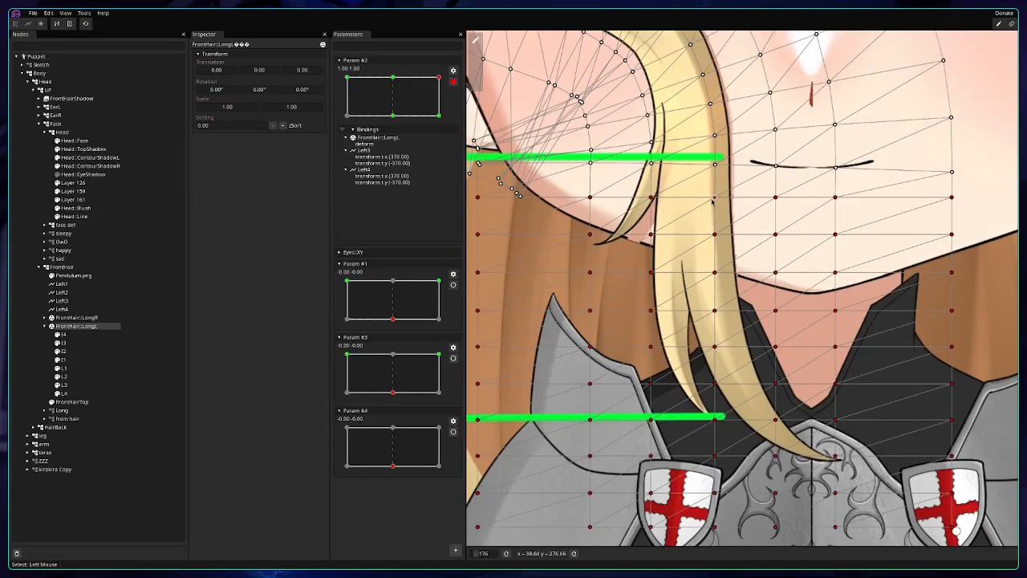
pyautogui.scroll(-6, 712, 202)
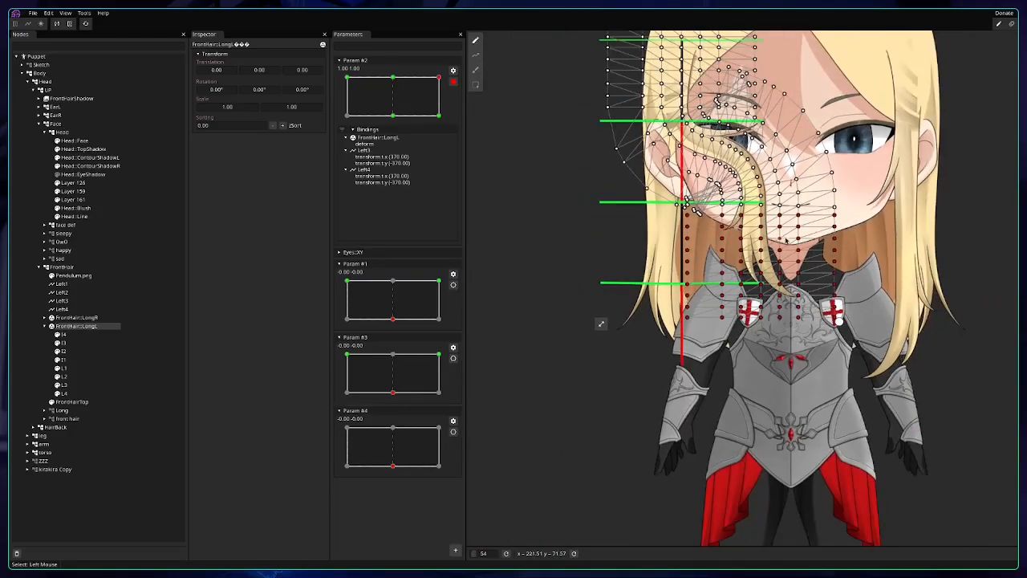
# Reset the upper-centre and lower-right keypoints of Param #2 and stop editing that parameter.
pyautogui.click(393, 78)
pyautogui.rightClick(393, 78)
pyautogui.click(438, 78)
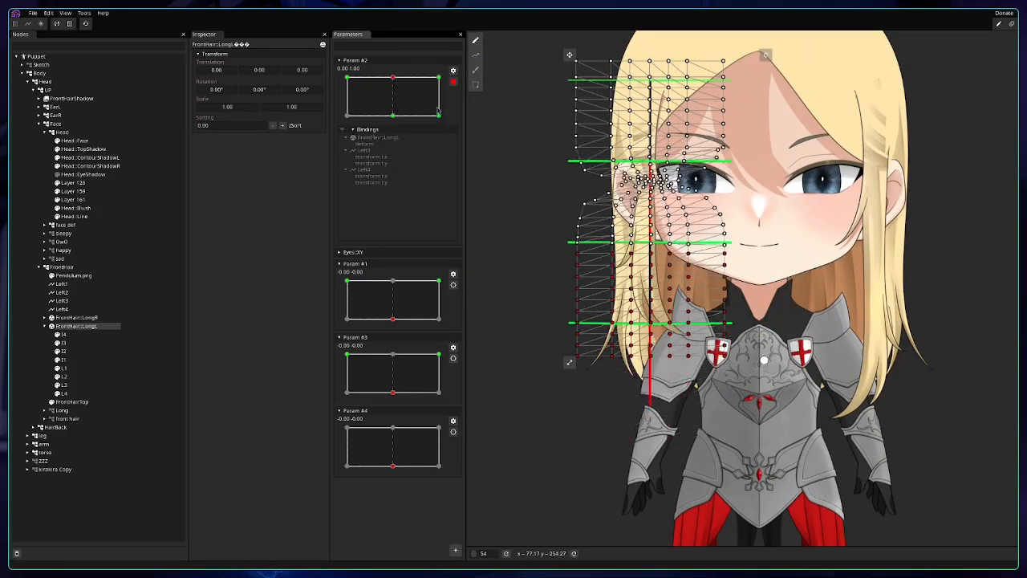
pyautogui.rightClick(439, 117)
pyautogui.click(450, 127)
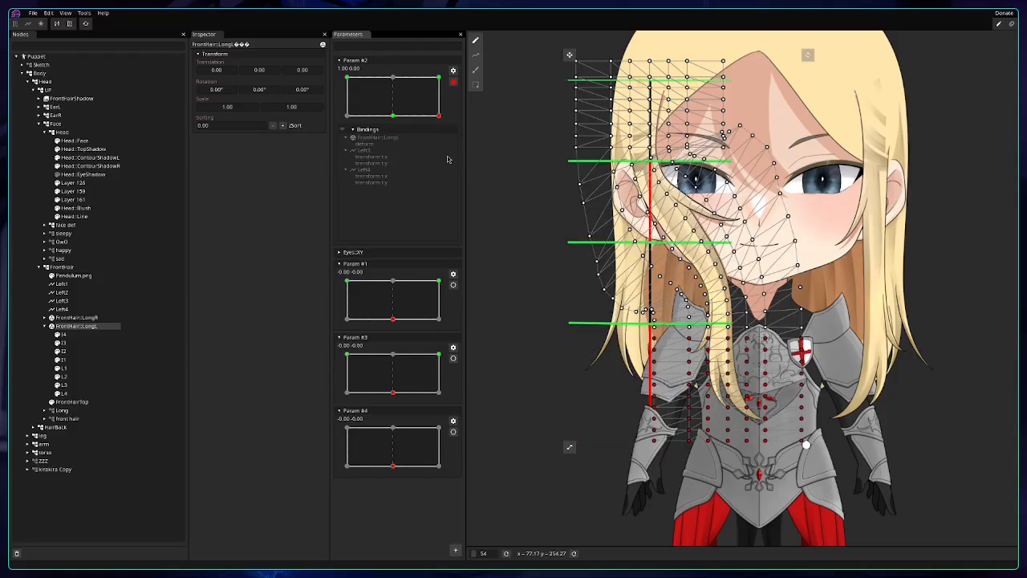
pyautogui.click(453, 82)
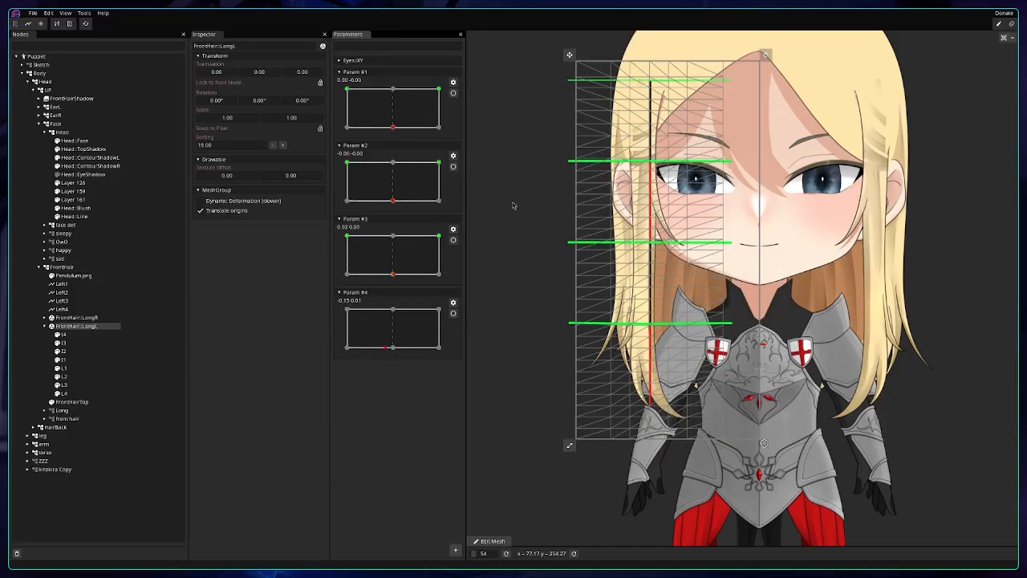
# Test the hair's physics swing by moving the FrontHair node around, and undo the move.
pyautogui.click(126, 268)
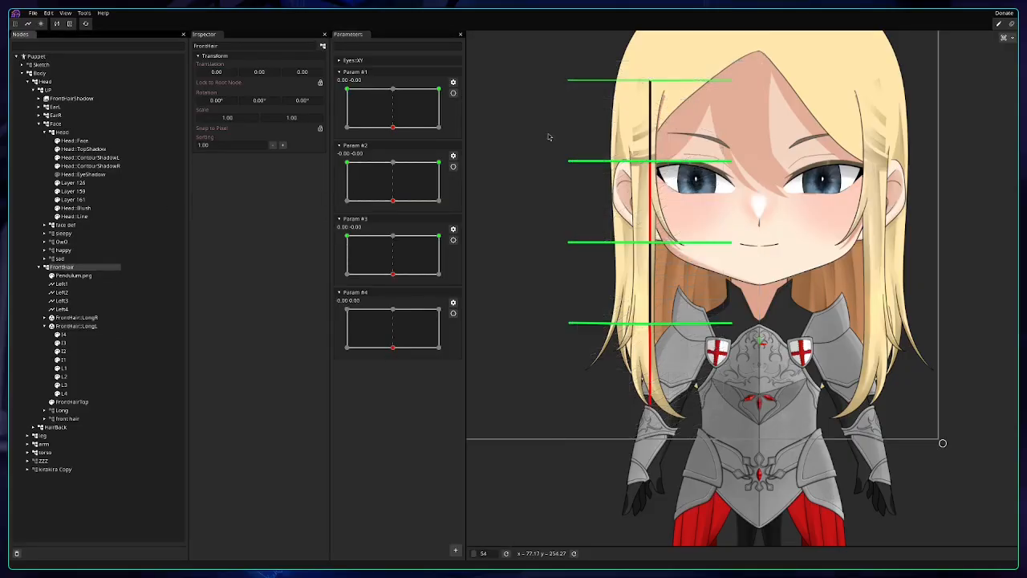
pyautogui.scroll(3, 609, 269)
pyautogui.scroll(-4, 586, 233)
pyautogui.moveTo(534, 92); pyautogui.dragTo(581, 73)
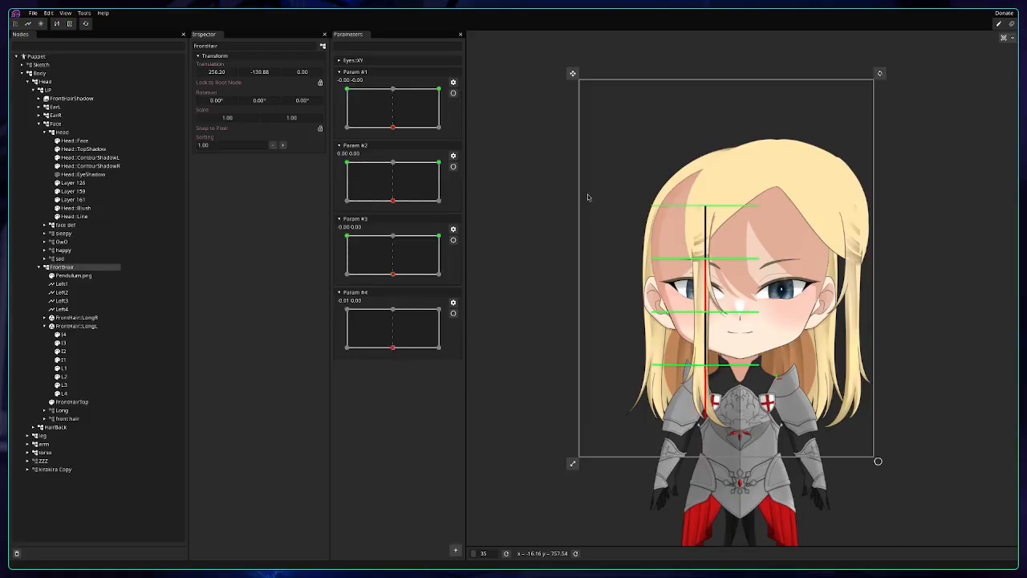
pyautogui.hotkey('ctrl', 'z')
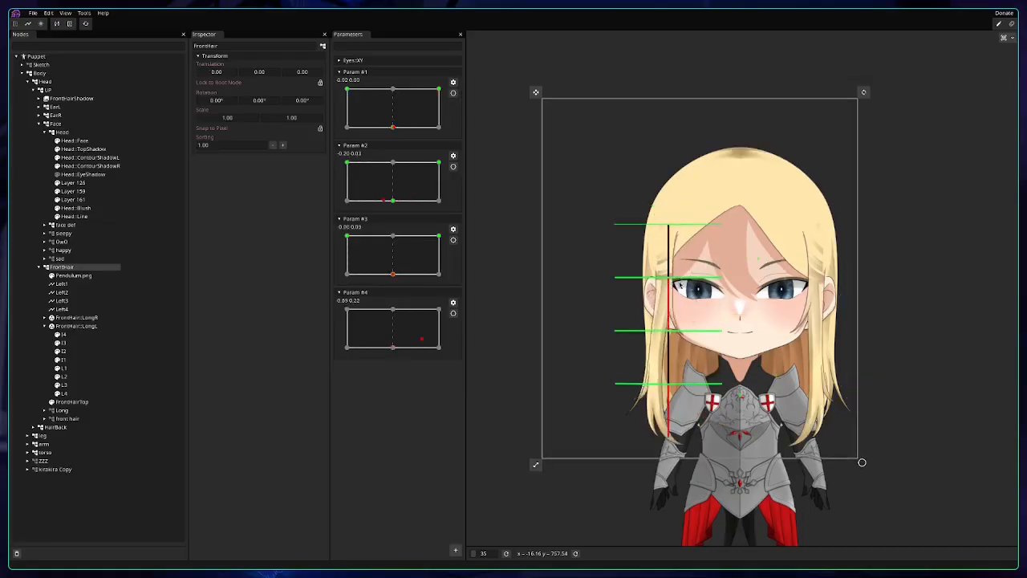
# Start editing Param #3 at its upper-left keypoint and select the FrontHair::LongL vertices below the mouth-level guide line.
pyautogui.scroll(8, 685, 293)
pyautogui.moveTo(698, 379); pyautogui.dragTo(701, 207)
pyautogui.scroll(3, 688, 217)
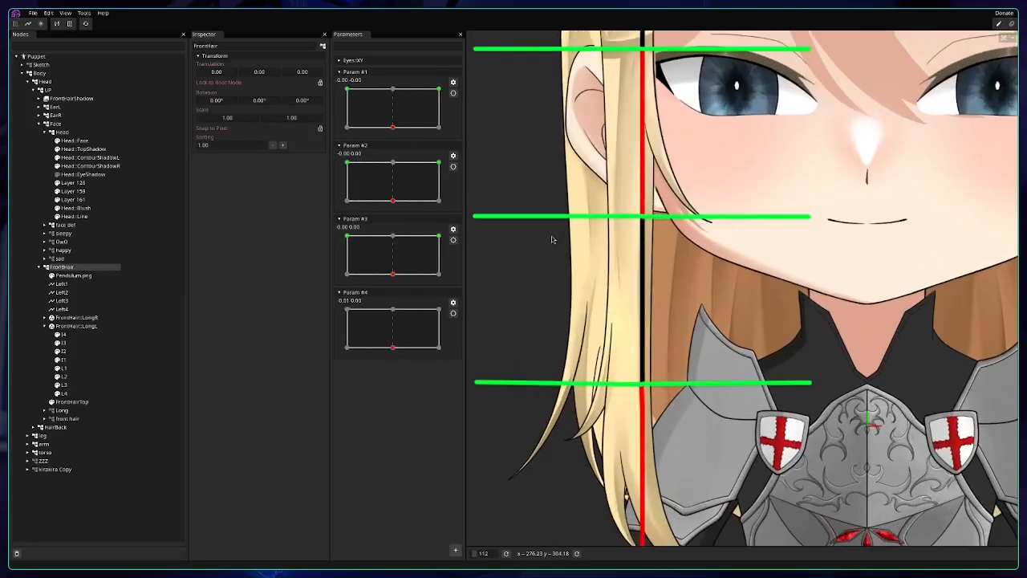
pyautogui.click(452, 240)
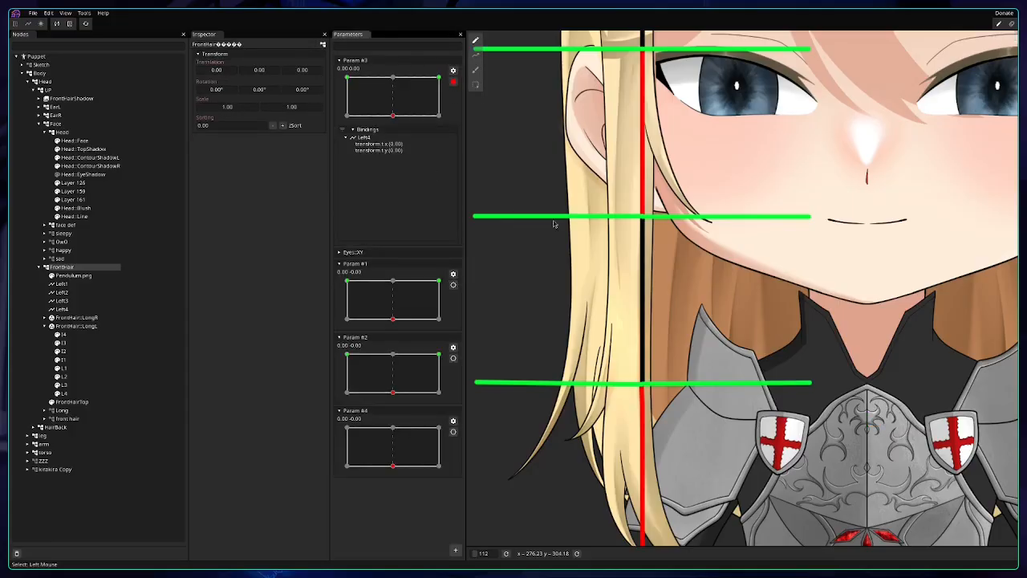
pyautogui.moveTo(565, 232); pyautogui.dragTo(566, 191)
pyautogui.click(346, 80)
pyautogui.click(70, 326)
pyautogui.scroll(-1, 566, 192)
pyautogui.scroll(-1, 565, 192)
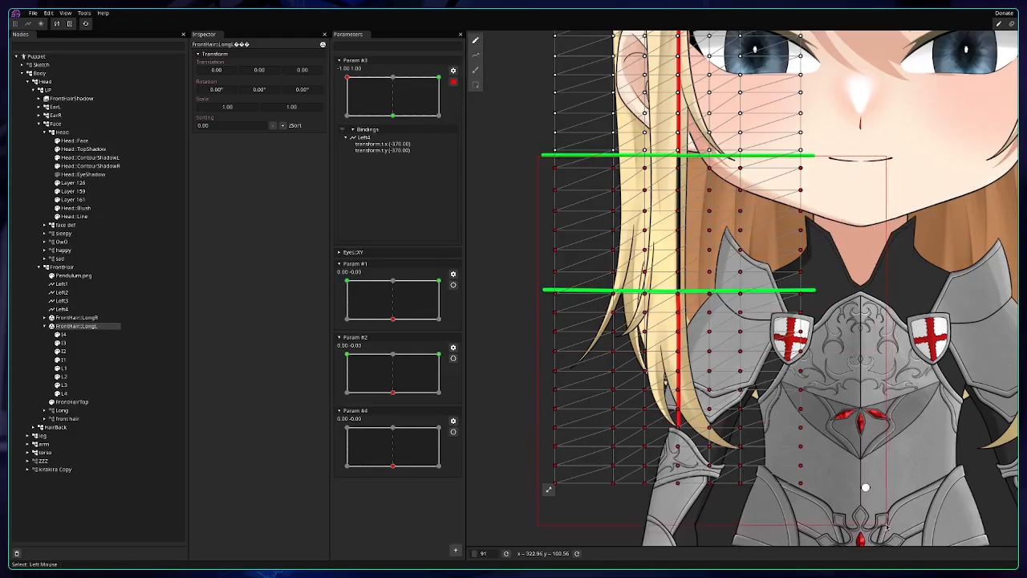
pyautogui.scroll(-4, 889, 353)
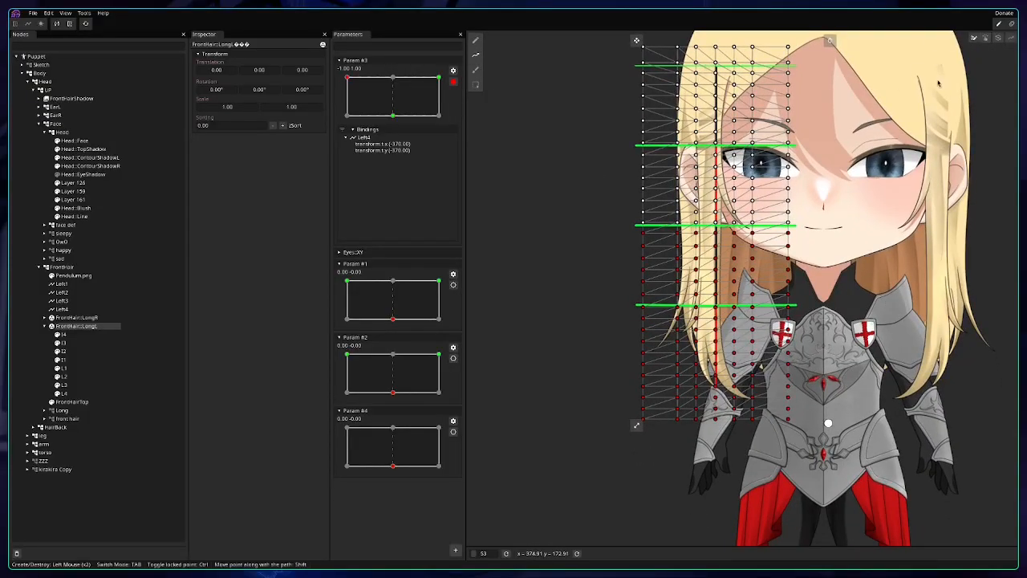
# Extend the selection to the vertex row at the mouth-level guide line and set up a path deform down the strand to its lower end.
pyautogui.scroll(4, 752, 210)
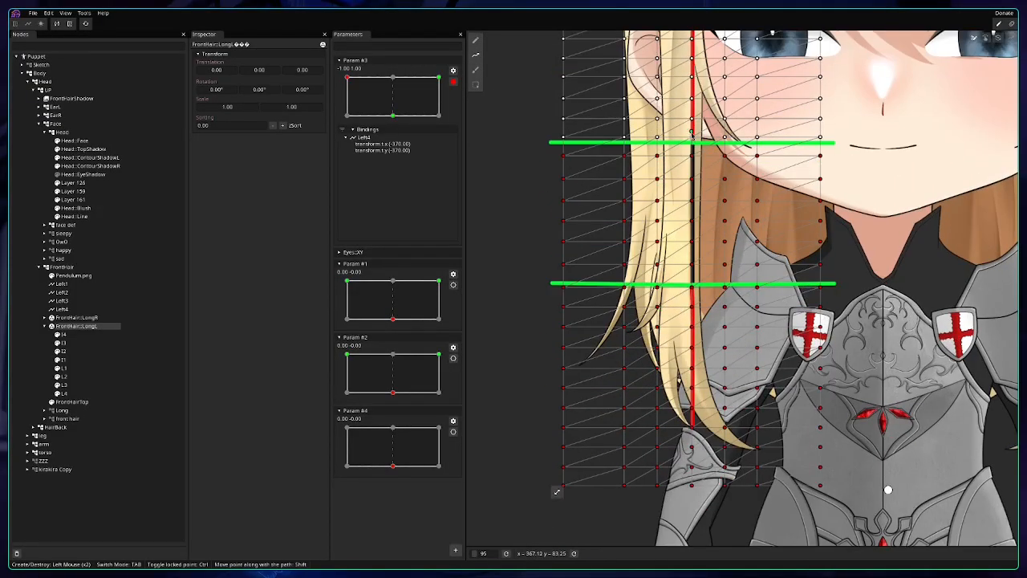
pyautogui.doubleClick(693, 180)
pyautogui.doubleClick(693, 222)
pyautogui.press('Tab')
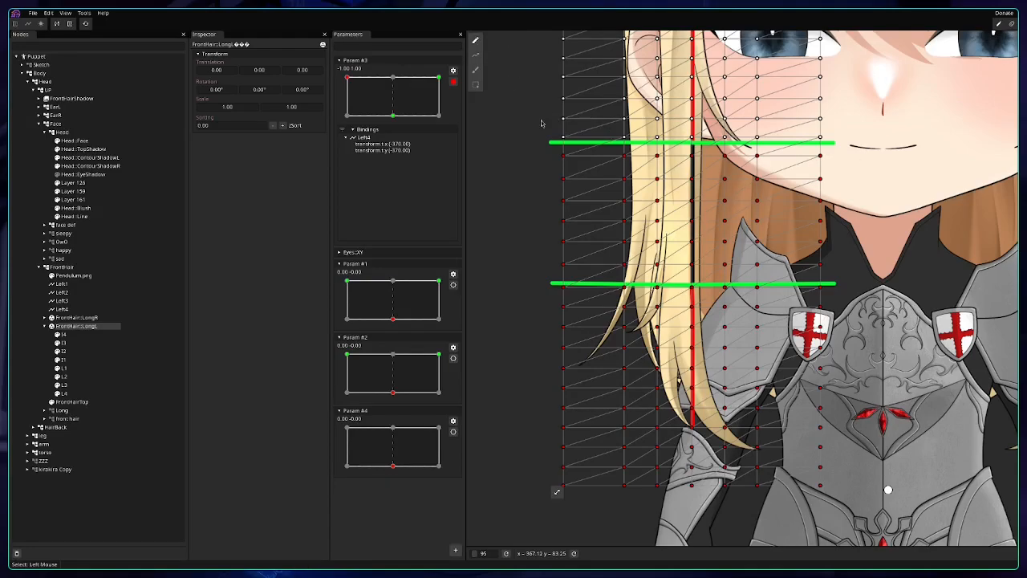
pyautogui.click(473, 56)
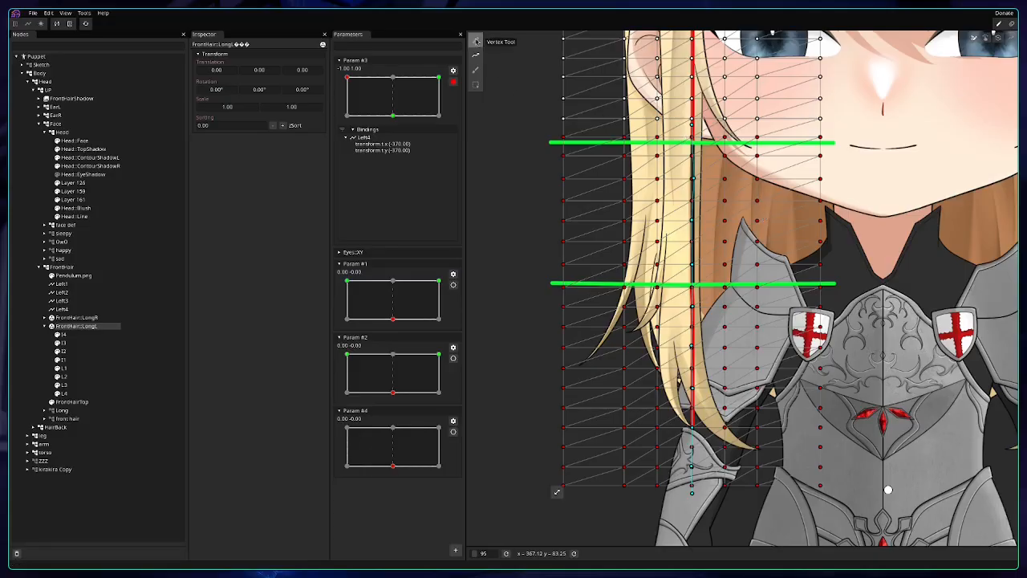
# Bend the FrontHair::LongL strand outward, away from the face, by moving the deform path points below the mouth-level guide line into a hooked curve.
pyautogui.click(988, 40)
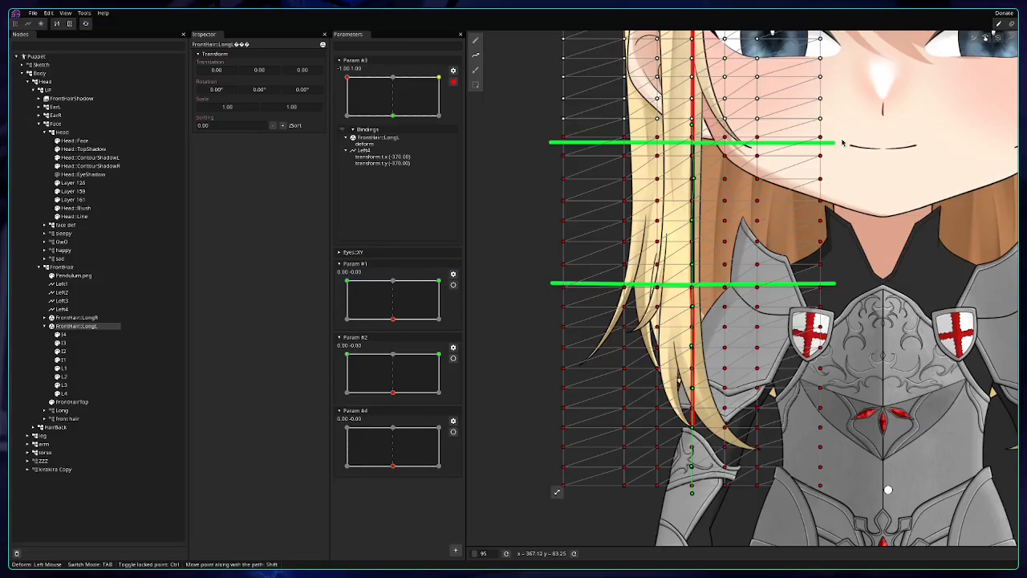
pyautogui.moveTo(694, 180); pyautogui.dragTo(661, 155)
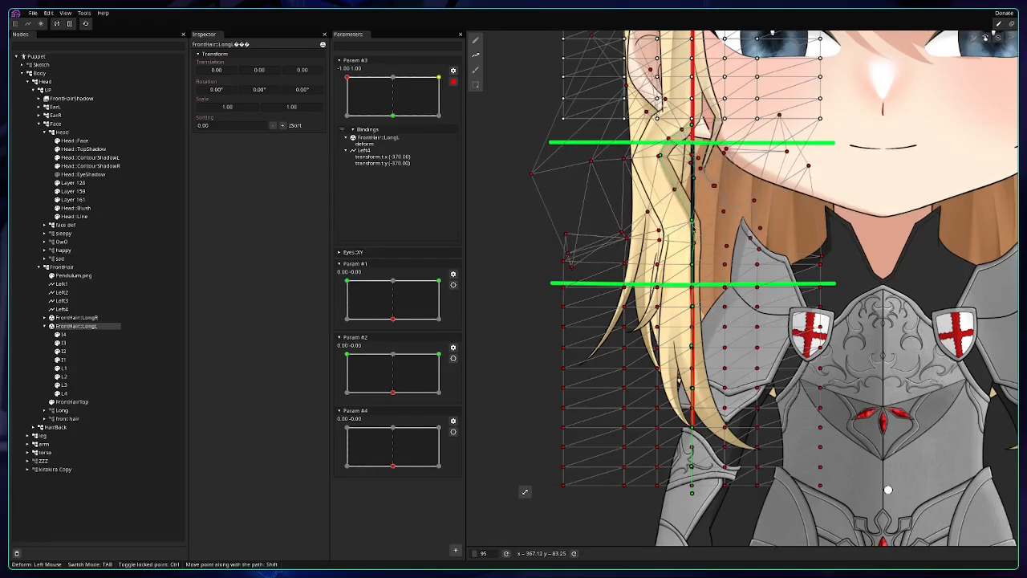
pyautogui.moveTo(692, 221); pyautogui.dragTo(636, 168)
pyautogui.moveTo(692, 266); pyautogui.dragTo(599, 176)
pyautogui.moveTo(691, 308); pyautogui.dragTo(654, 302)
pyautogui.moveTo(691, 349); pyautogui.dragTo(560, 212)
pyautogui.moveTo(693, 389); pyautogui.dragTo(553, 239)
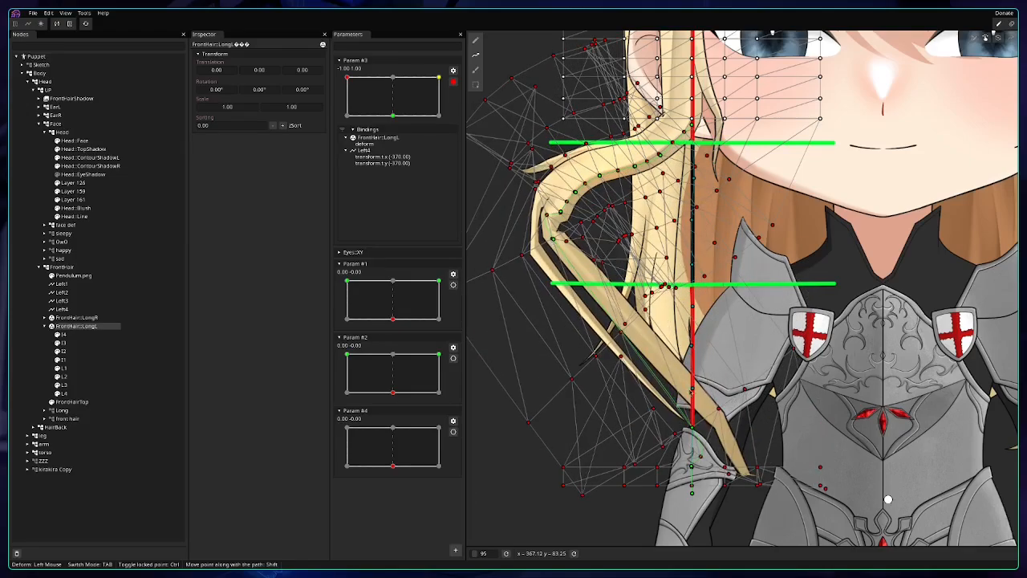
pyautogui.moveTo(692, 428); pyautogui.dragTo(549, 264)
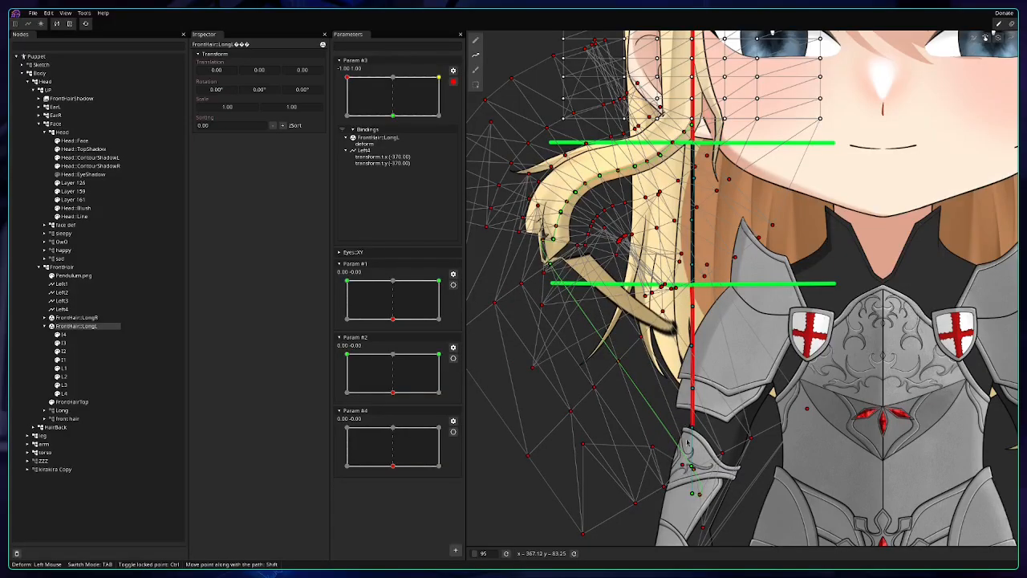
pyautogui.moveTo(692, 465); pyautogui.dragTo(546, 281)
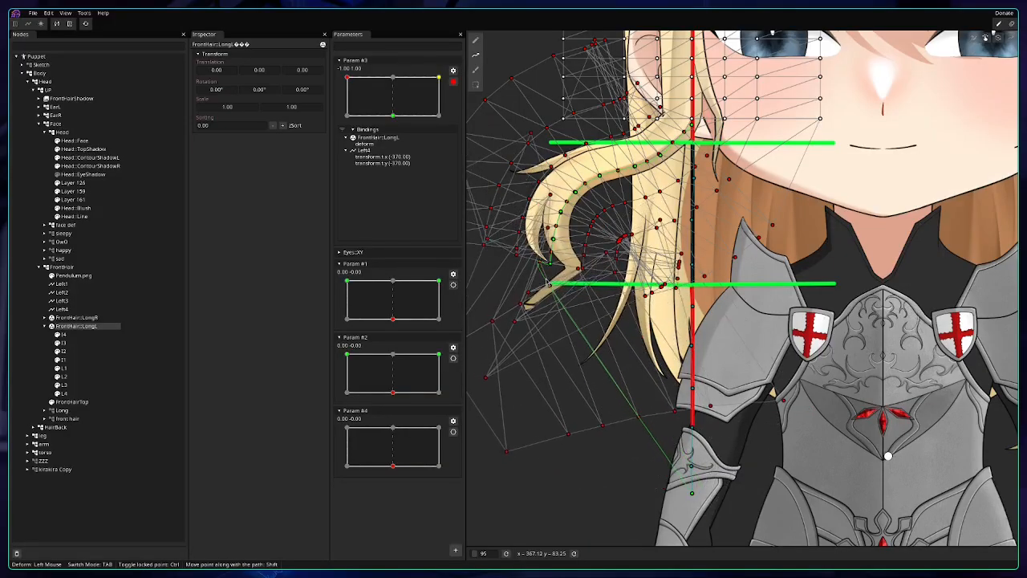
pyautogui.moveTo(691, 494); pyautogui.dragTo(547, 305)
# Smooth the outward curve by spacing the deform path points evenly from the bend down to the strand's tip.
pyautogui.scroll(2, 587, 203)
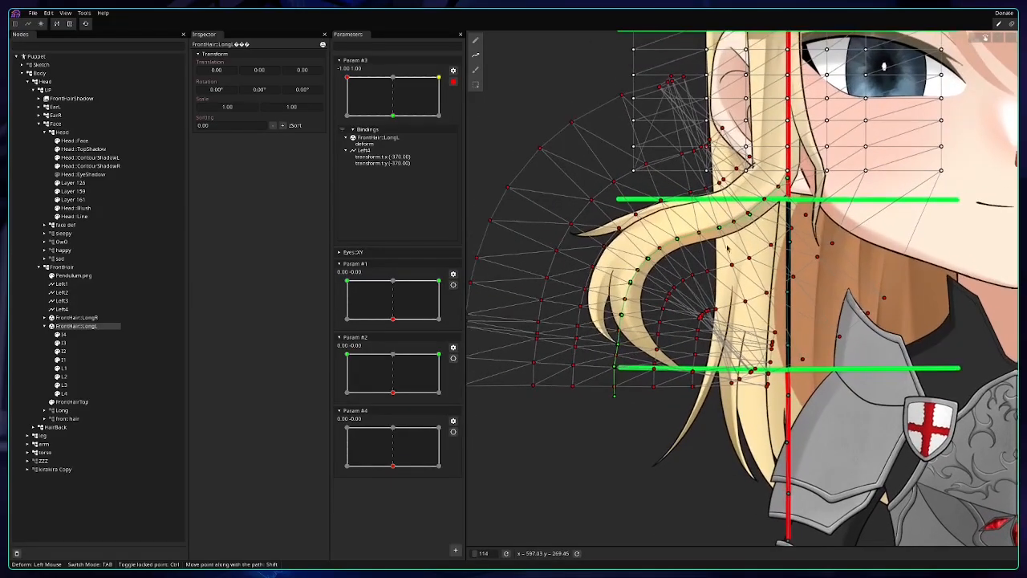
pyautogui.moveTo(750, 215); pyautogui.dragTo(699, 236)
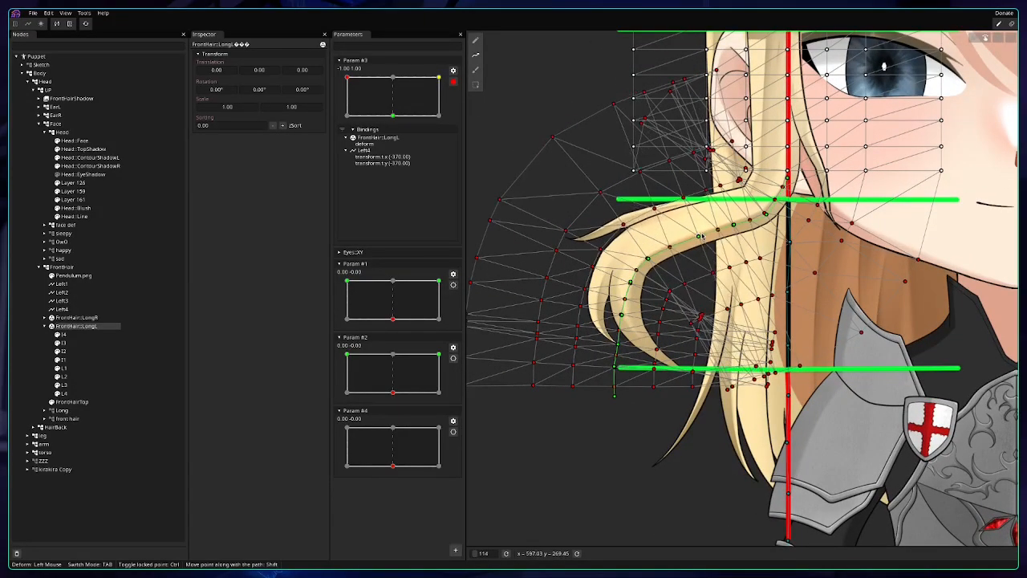
pyautogui.moveTo(649, 259)
pyautogui.mouseDown()
pyautogui.moveTo(634, 284)
pyautogui.moveTo(640, 277)
pyautogui.mouseUp()
pyautogui.moveTo(622, 315); pyautogui.dragTo(625, 303)
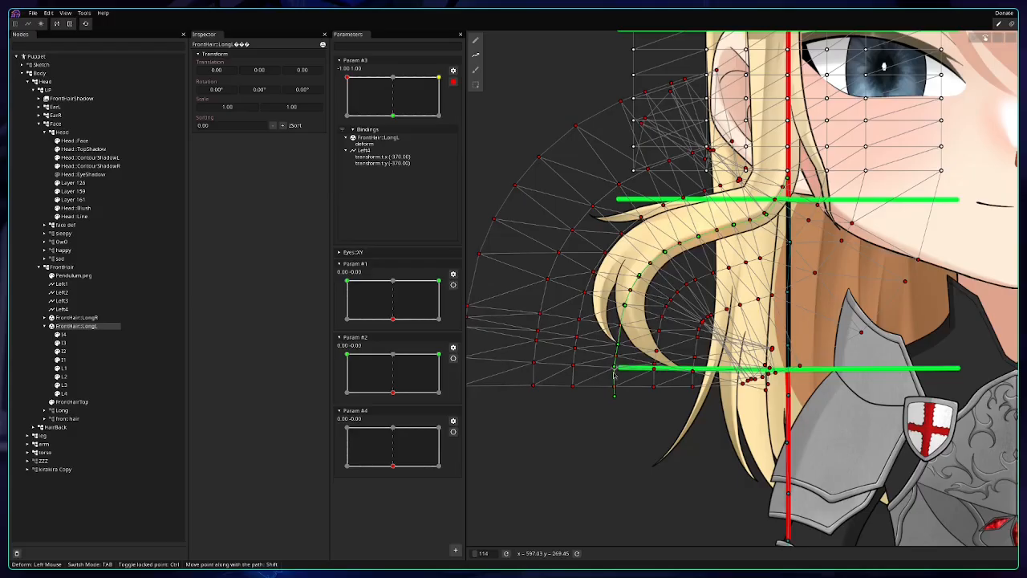
pyautogui.moveTo(618, 345); pyautogui.dragTo(617, 336)
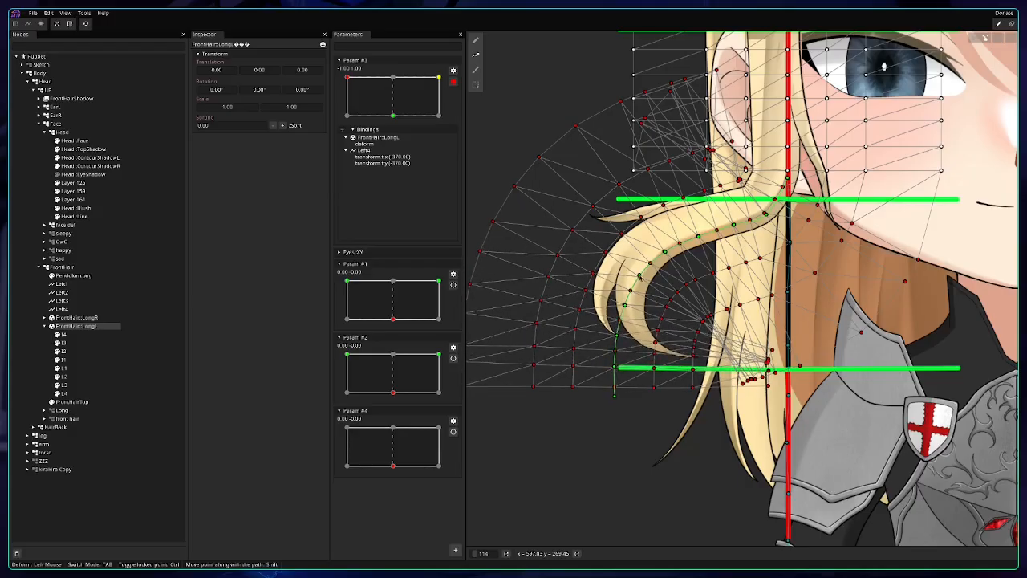
pyautogui.moveTo(639, 276); pyautogui.dragTo(674, 250)
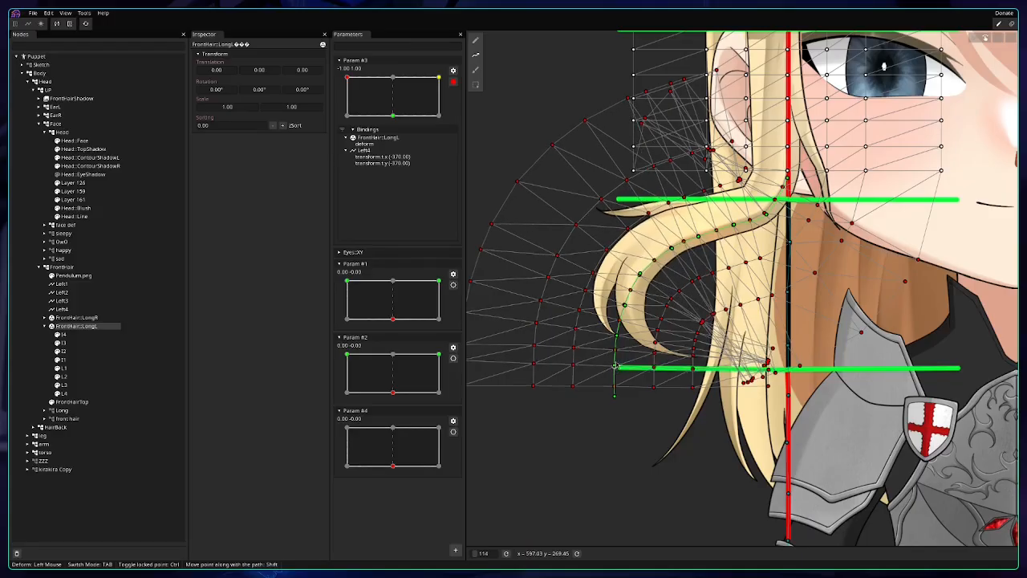
pyautogui.moveTo(616, 367); pyautogui.dragTo(614, 385)
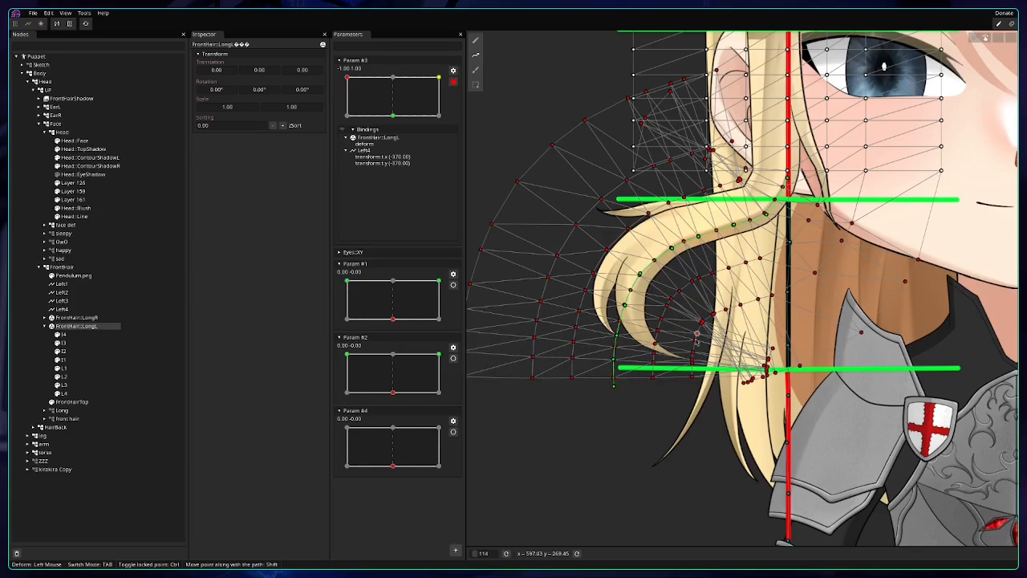
pyautogui.moveTo(766, 280); pyautogui.dragTo(750, 318)
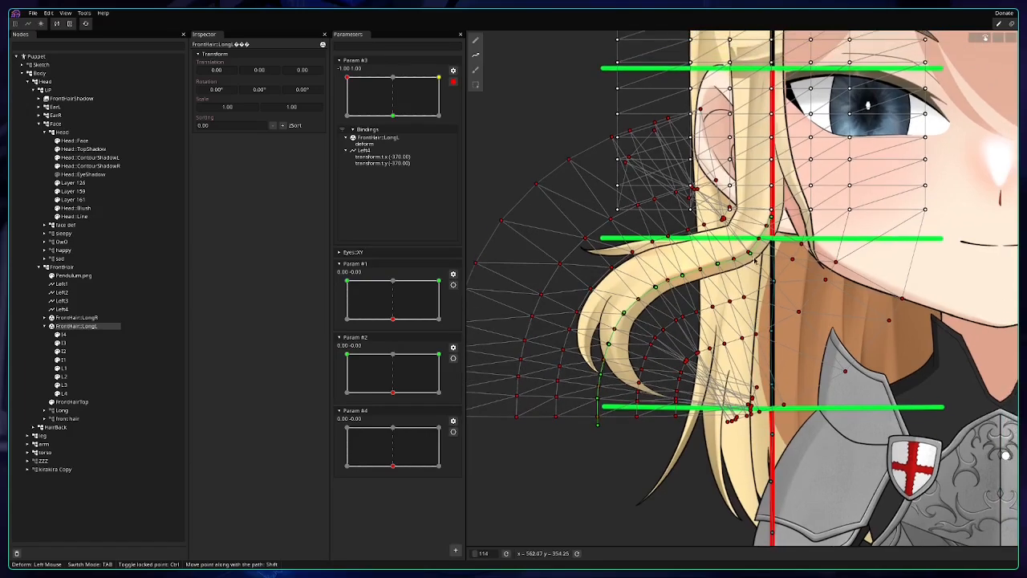
# Reshape the strand's upper bend just below the mouth-level guide line into a rounder curve and save the project.
pyautogui.moveTo(749, 253); pyautogui.dragTo(771, 217)
pyautogui.moveTo(748, 252); pyautogui.dragTo(629, 318)
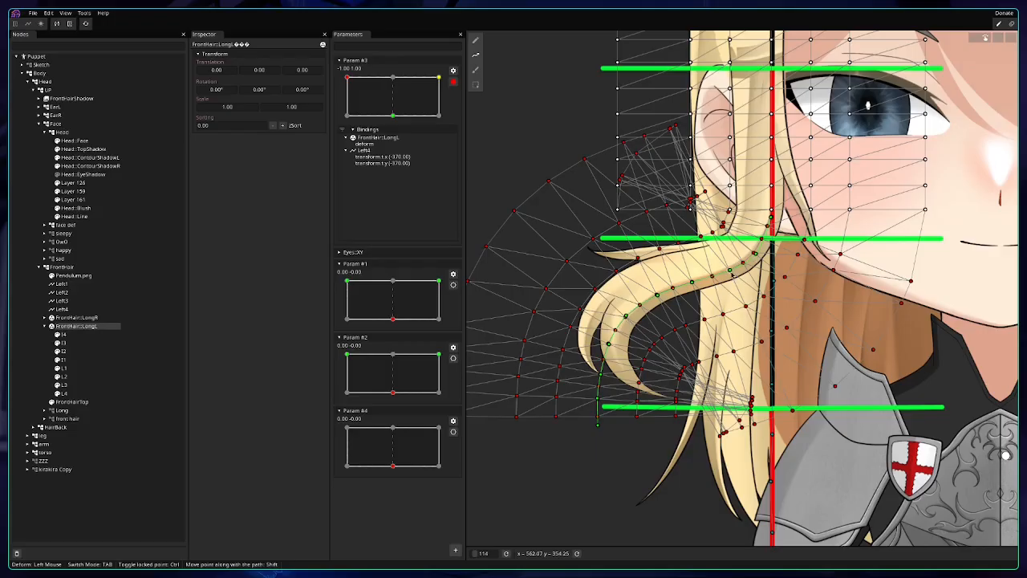
pyautogui.moveTo(731, 271); pyautogui.dragTo(761, 253)
pyautogui.hotkey('ctrl', 's')
pyautogui.moveTo(695, 284); pyautogui.dragTo(610, 350)
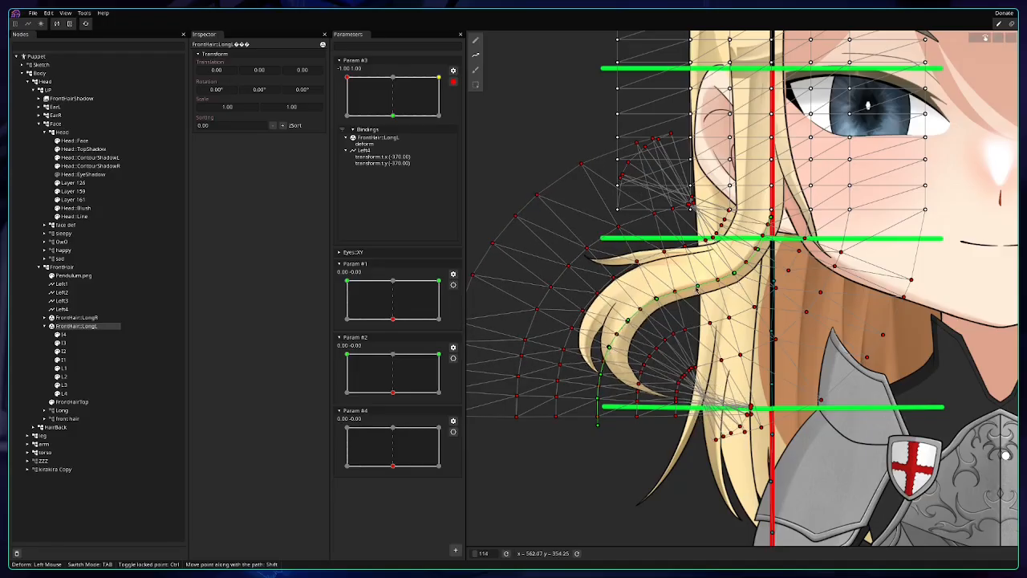
pyautogui.moveTo(697, 287); pyautogui.dragTo(695, 283)
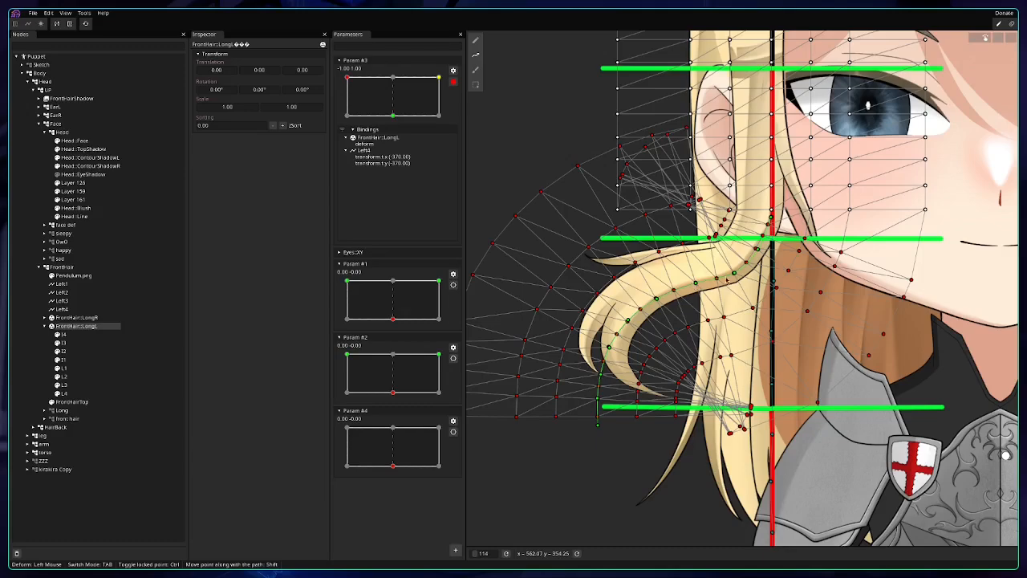
# Fine-tune the two path points nearest the mouth-level guide line to even out the strand's bend.
pyautogui.scroll(3, 745, 263)
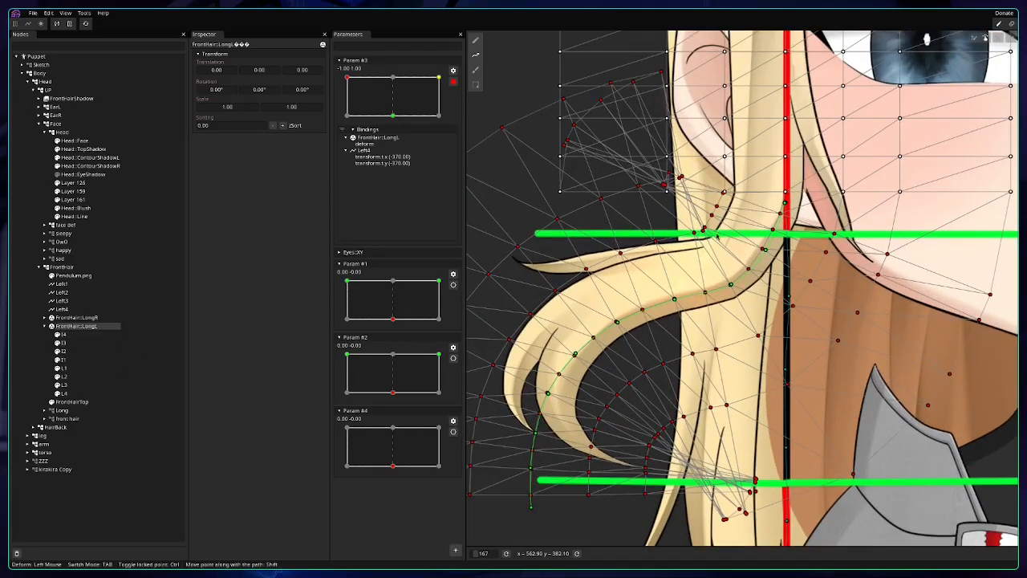
pyautogui.moveTo(766, 251); pyautogui.dragTo(769, 251)
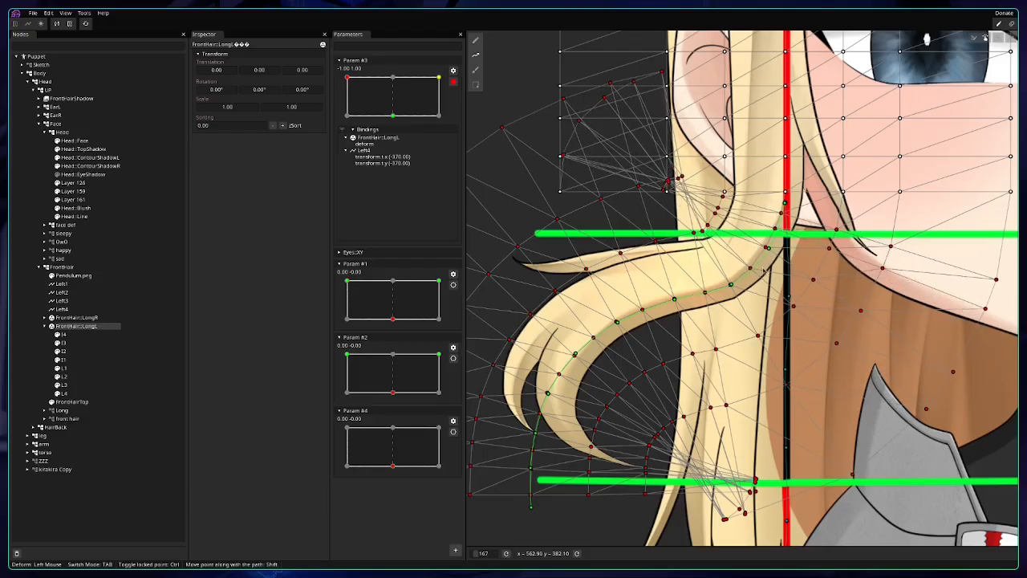
pyautogui.moveTo(731, 286); pyautogui.dragTo(729, 283)
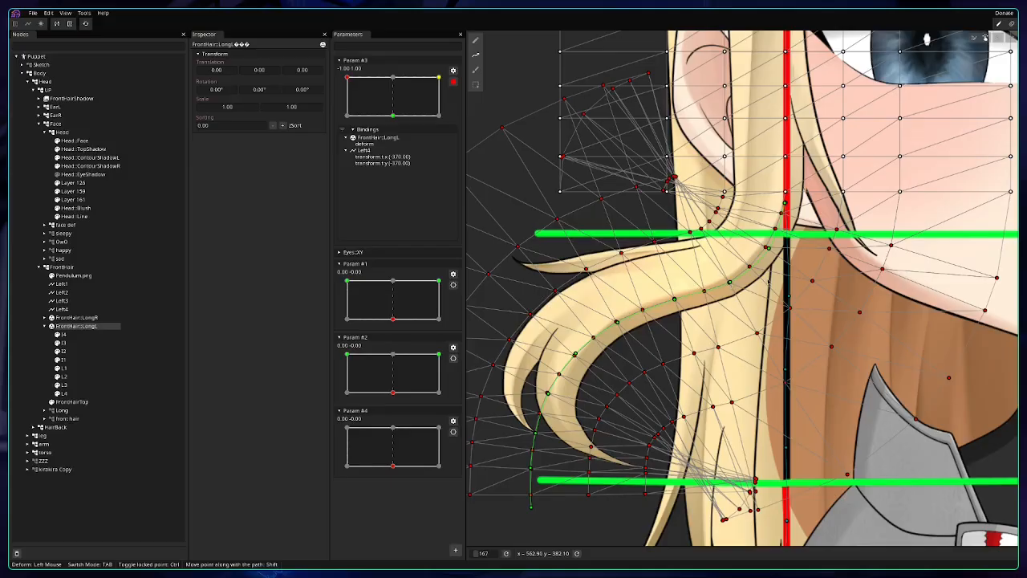
pyautogui.scroll(-4, 768, 279)
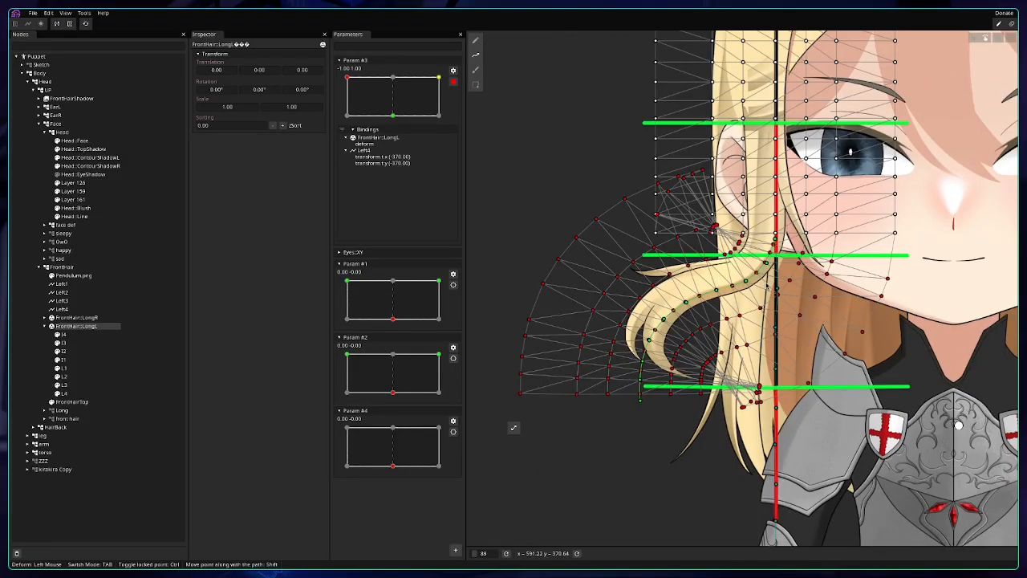
# Reset the upper-centre and lower-right keypoints of Param #3.
pyautogui.moveTo(799, 316); pyautogui.dragTo(762, 297)
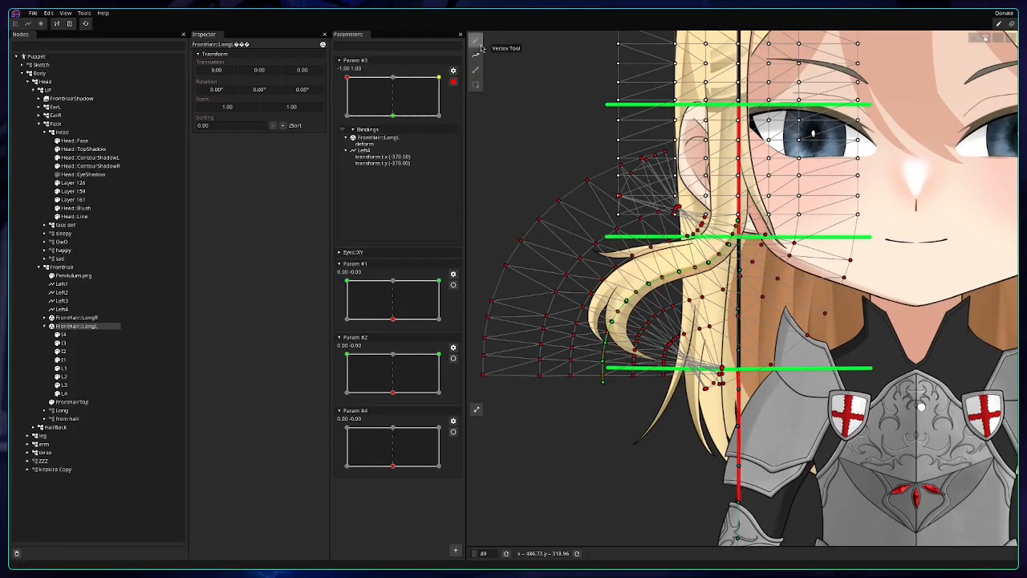
pyautogui.click(393, 78)
pyautogui.rightClick(394, 80)
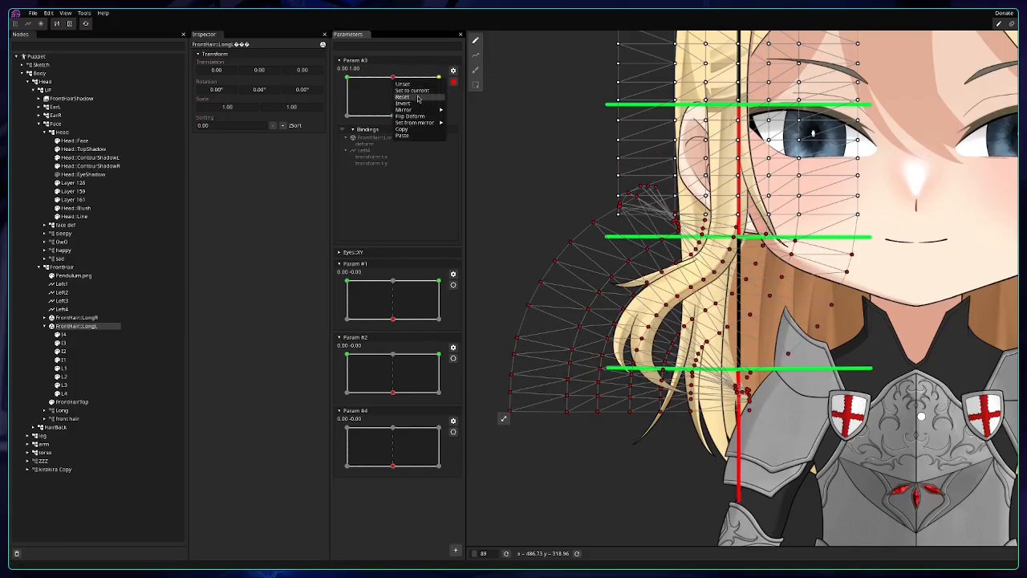
pyautogui.click(418, 98)
pyautogui.click(438, 116)
pyautogui.rightClick(438, 116)
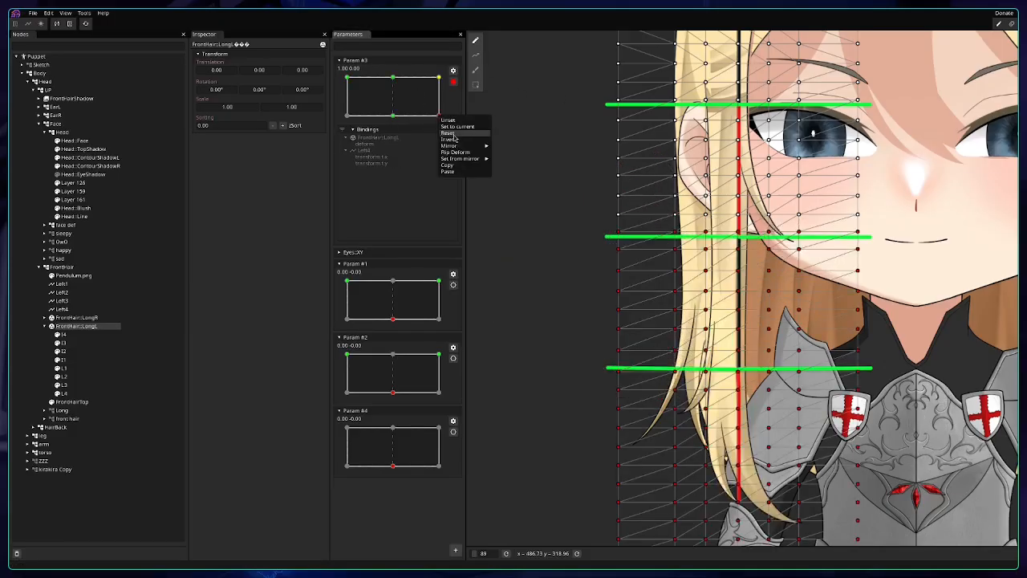
pyautogui.click(453, 135)
# Switch to the upper-right keypoint of Param #3 and set up a path deform down the FrontHair::LongL strand to its lower end.
pyautogui.click(438, 78)
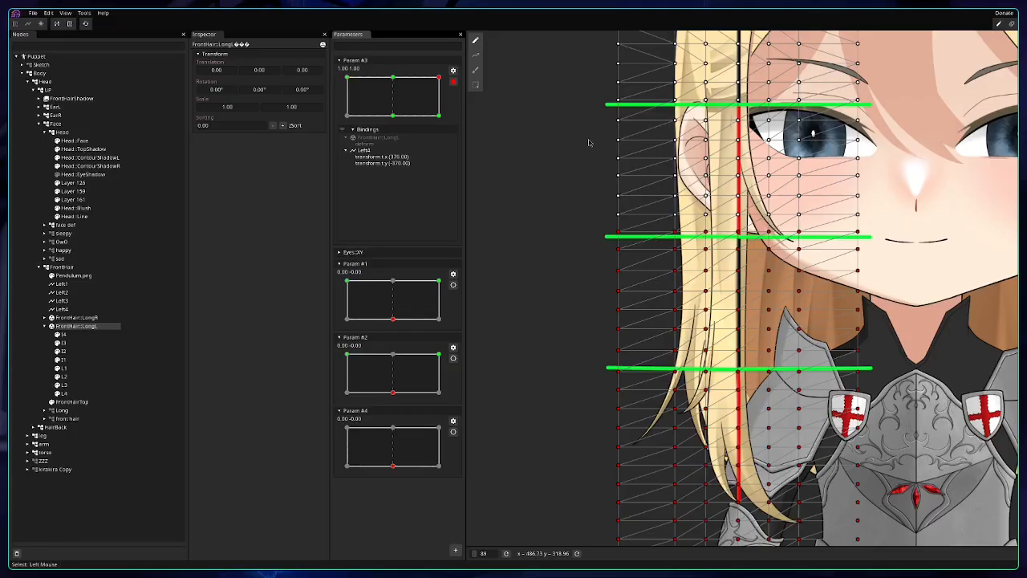
pyautogui.moveTo(759, 279)
pyautogui.mouseDown()
pyautogui.moveTo(714, 232)
pyautogui.moveTo(700, 188)
pyautogui.mouseUp()
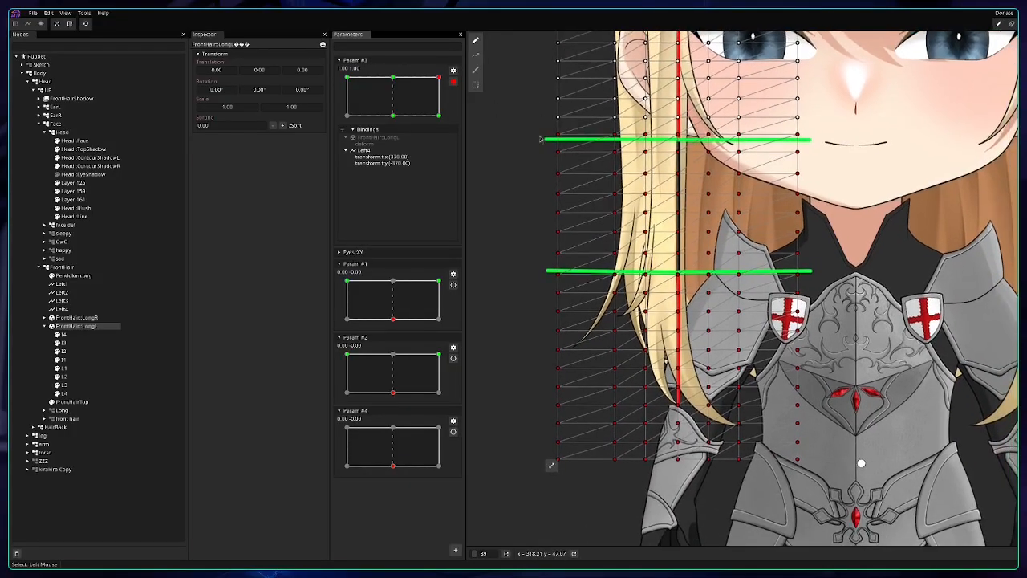
pyautogui.click(476, 62)
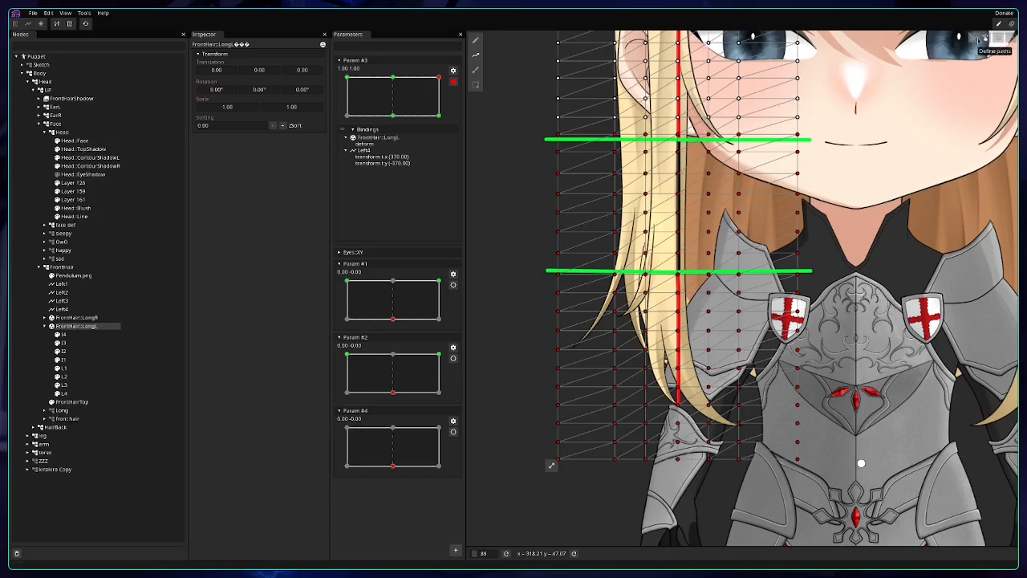
pyautogui.click(979, 40)
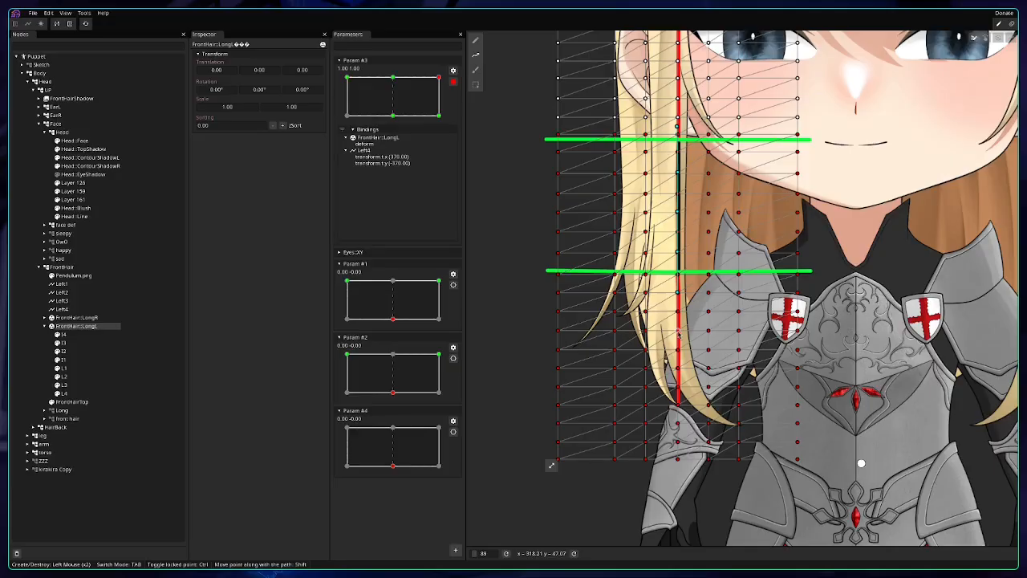
pyautogui.click(678, 441)
pyautogui.click(678, 471)
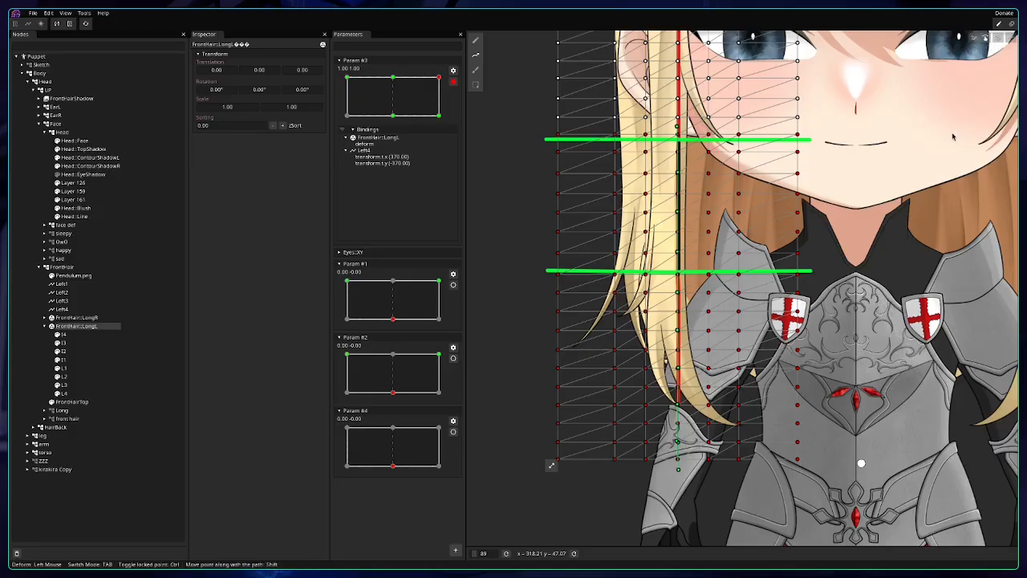
# Bend the strand inward under the chin by moving the deform path points across the neck and down over the chest.
pyautogui.moveTo(677, 174)
pyautogui.mouseDown()
pyautogui.moveTo(686, 215)
pyautogui.moveTo(741, 171)
pyautogui.mouseUp()
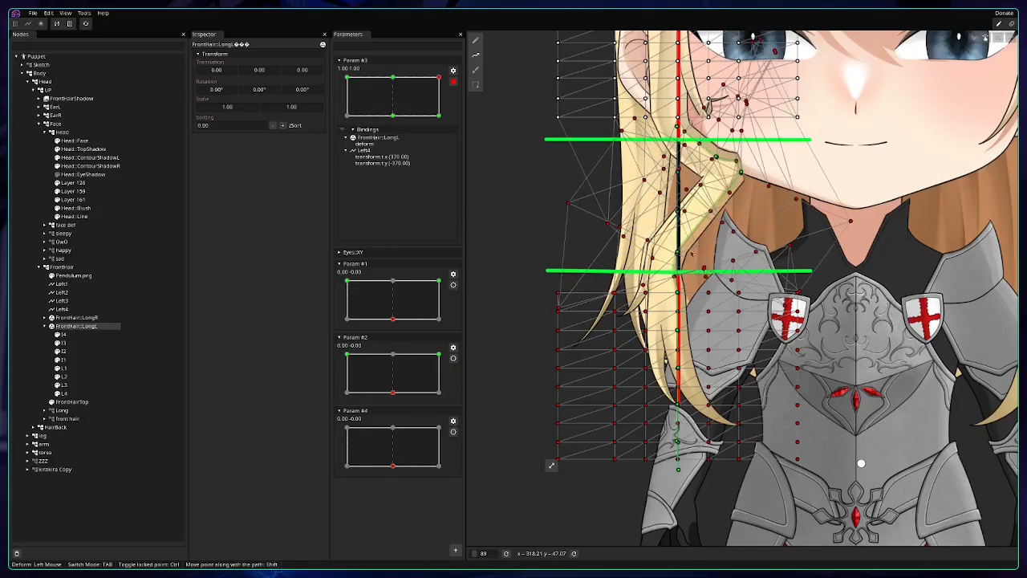
pyautogui.moveTo(678, 252); pyautogui.dragTo(776, 188)
pyautogui.moveTo(677, 293); pyautogui.dragTo(805, 197)
pyautogui.moveTo(676, 331); pyautogui.dragTo(706, 329)
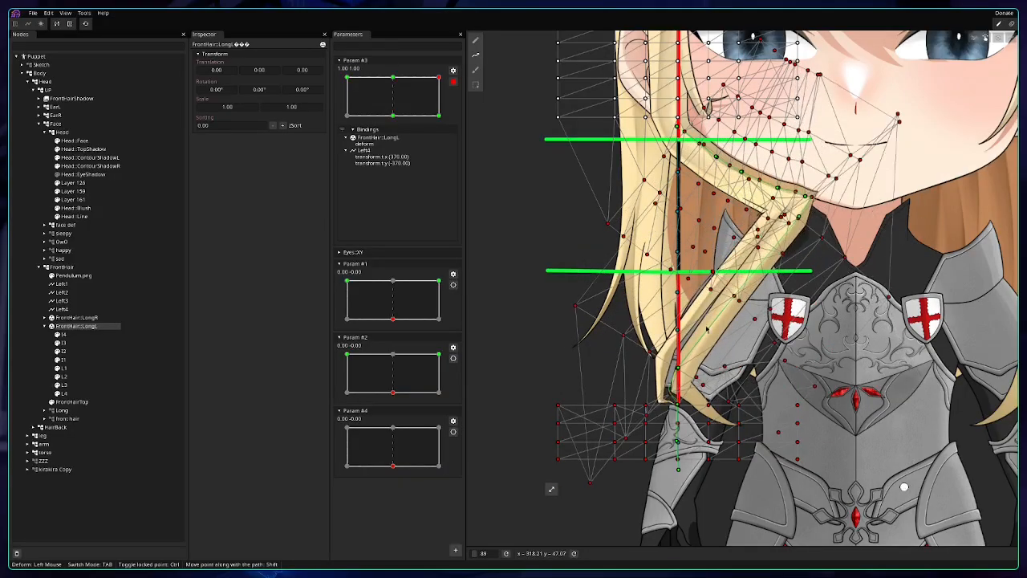
pyautogui.moveTo(677, 369); pyautogui.dragTo(798, 246)
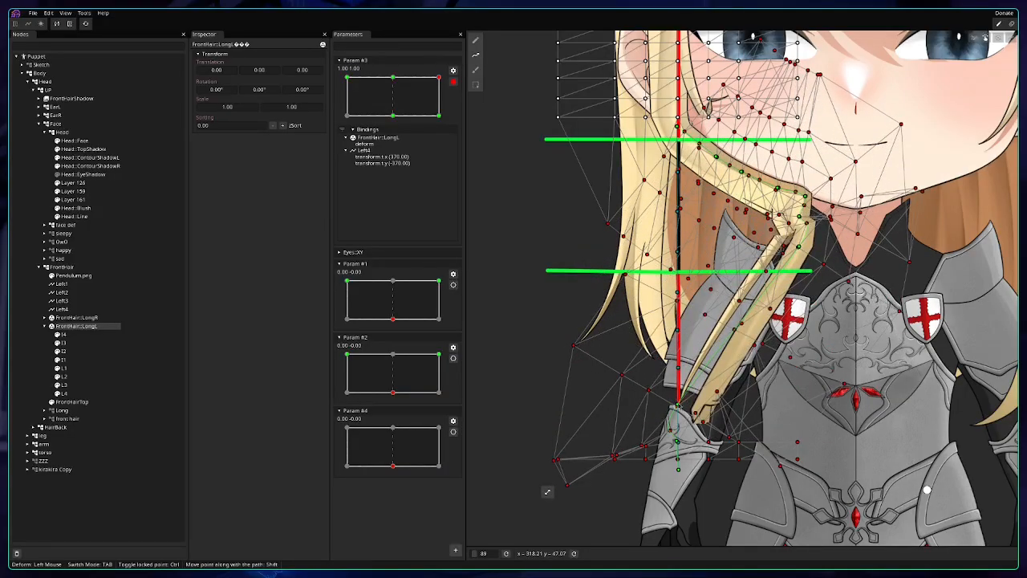
pyautogui.moveTo(677, 441); pyautogui.dragTo(807, 287)
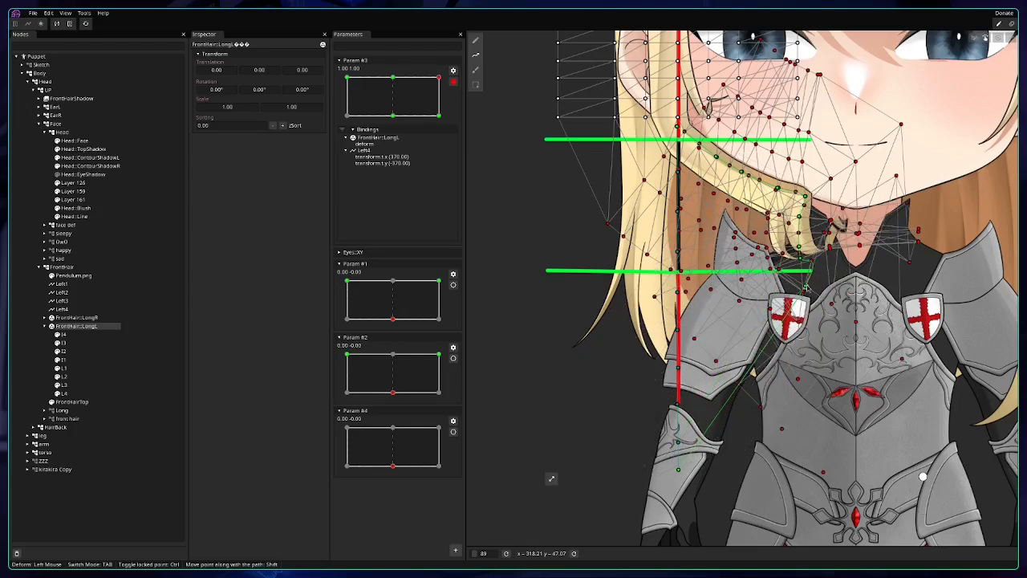
pyautogui.moveTo(678, 470); pyautogui.dragTo(807, 339)
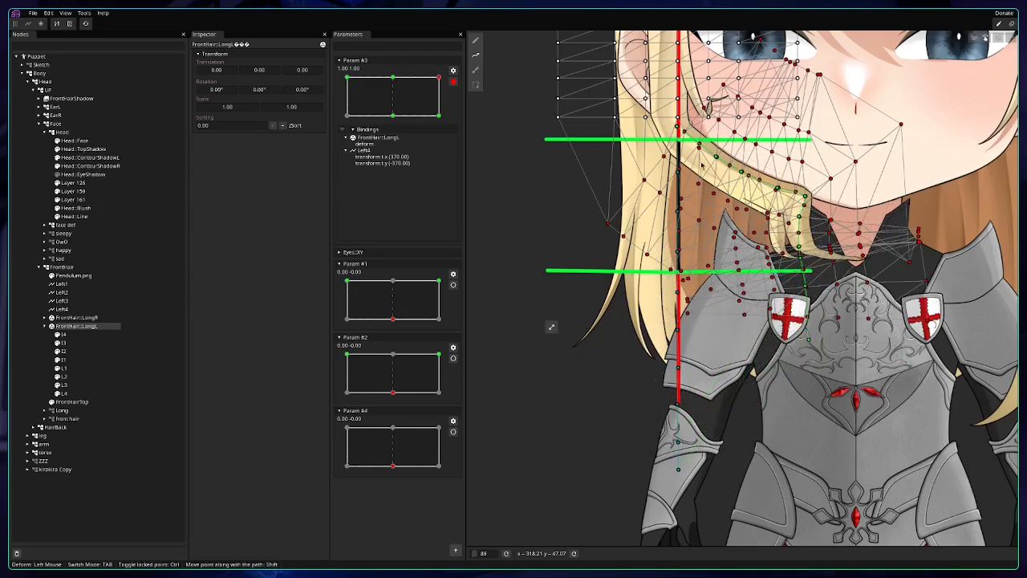
# Smooth the inward curve by adjusting the path points along the jaw and at the bend over the shoulder armour.
pyautogui.moveTo(716, 157)
pyautogui.mouseDown()
pyautogui.moveTo(689, 158)
pyautogui.moveTo(716, 165)
pyautogui.mouseUp()
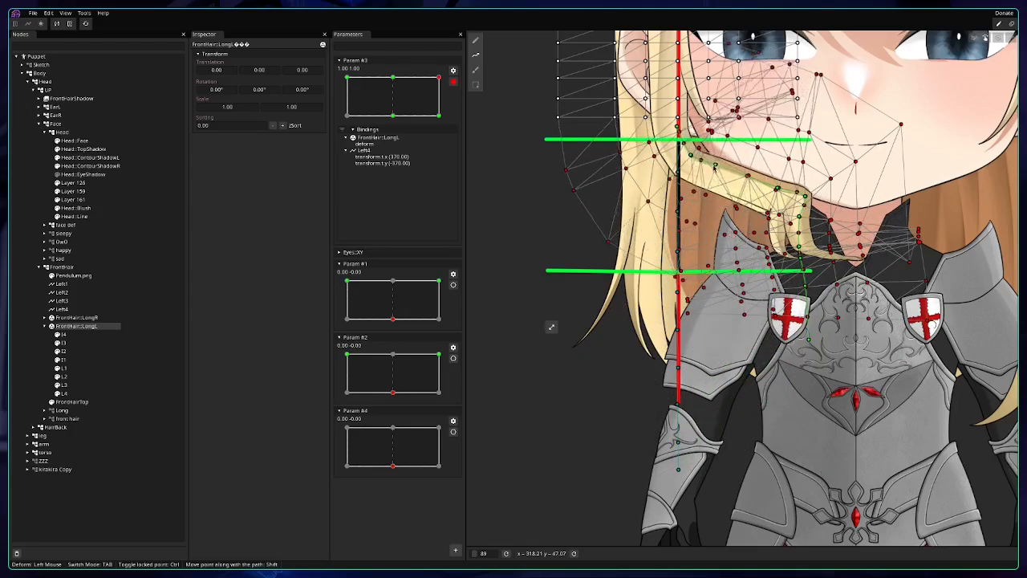
pyautogui.moveTo(777, 188); pyautogui.dragTo(748, 177)
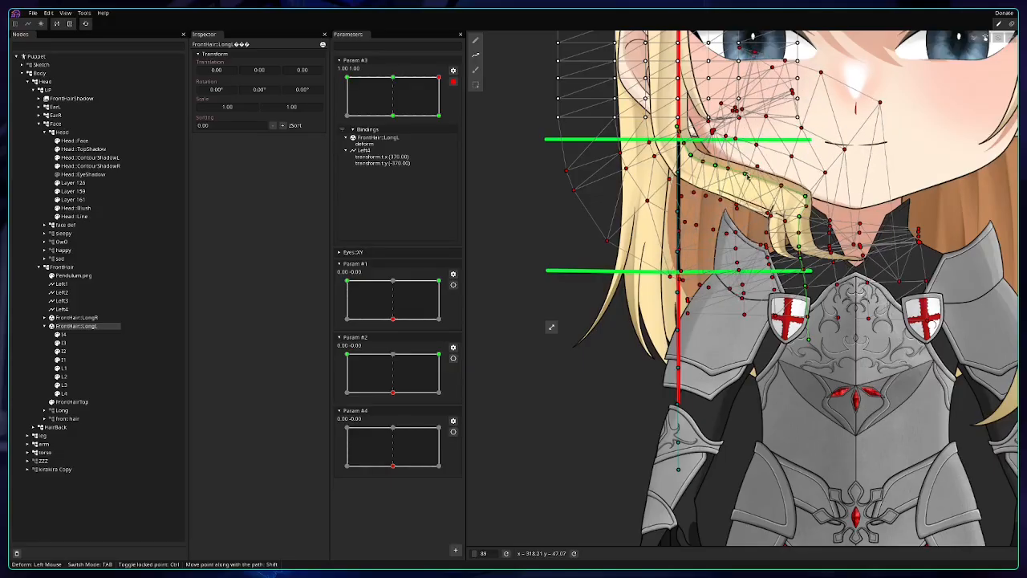
pyautogui.moveTo(805, 197)
pyautogui.mouseDown()
pyautogui.moveTo(774, 188)
pyautogui.moveTo(790, 209)
pyautogui.mouseUp()
pyautogui.moveTo(799, 246)
pyautogui.mouseDown()
pyautogui.moveTo(800, 232)
pyautogui.moveTo(803, 247)
pyautogui.mouseUp()
pyautogui.moveTo(807, 285); pyautogui.dragTo(806, 286)
pyautogui.scroll(2, 807, 276)
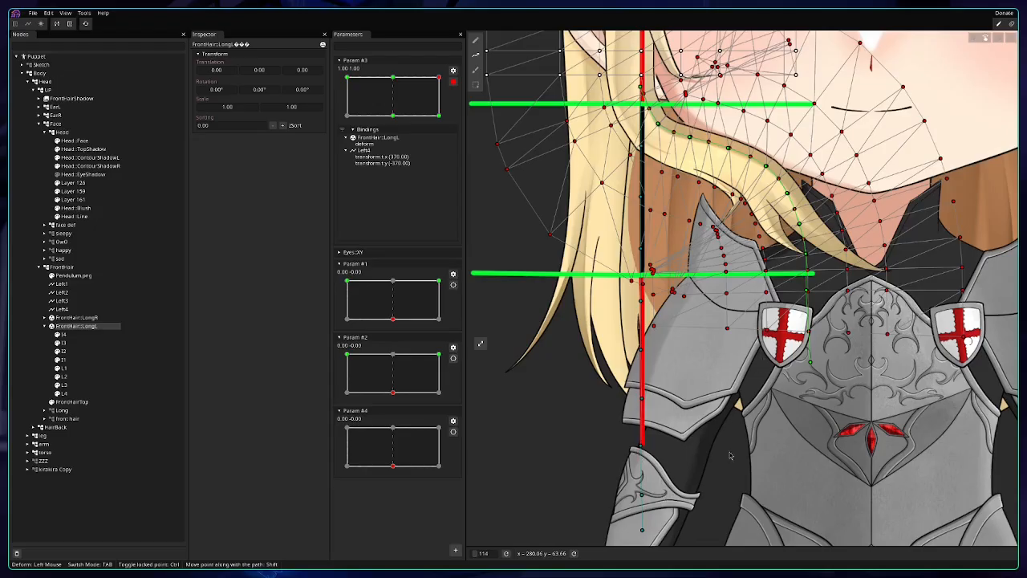
# Lower the deform path points over the chest and beside the neck to refine the lower part of the strand's inward curve.
pyautogui.moveTo(807, 289); pyautogui.dragTo(809, 298)
pyautogui.moveTo(806, 254); pyautogui.dragTo(811, 298)
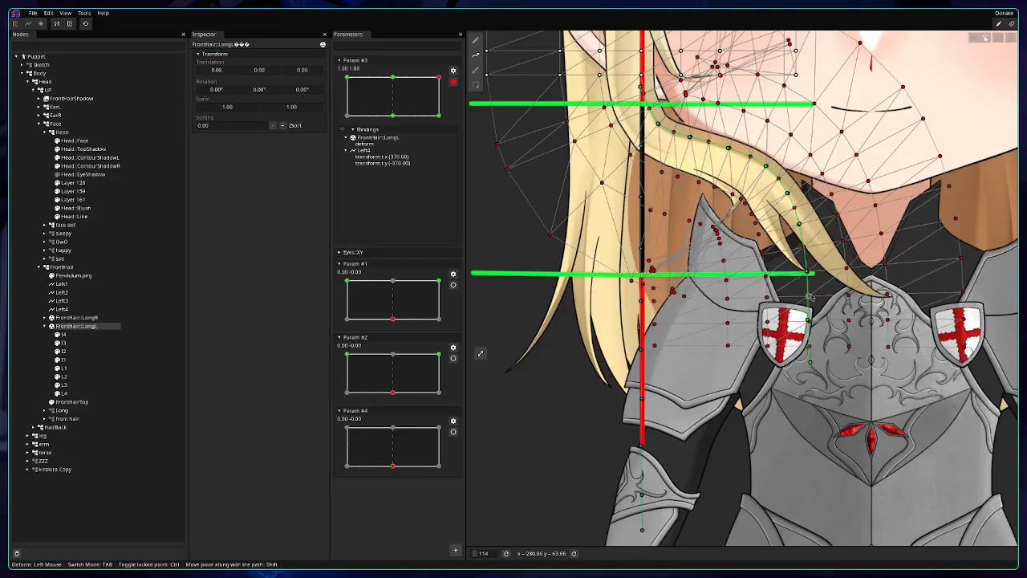
pyautogui.moveTo(803, 231); pyautogui.dragTo(804, 241)
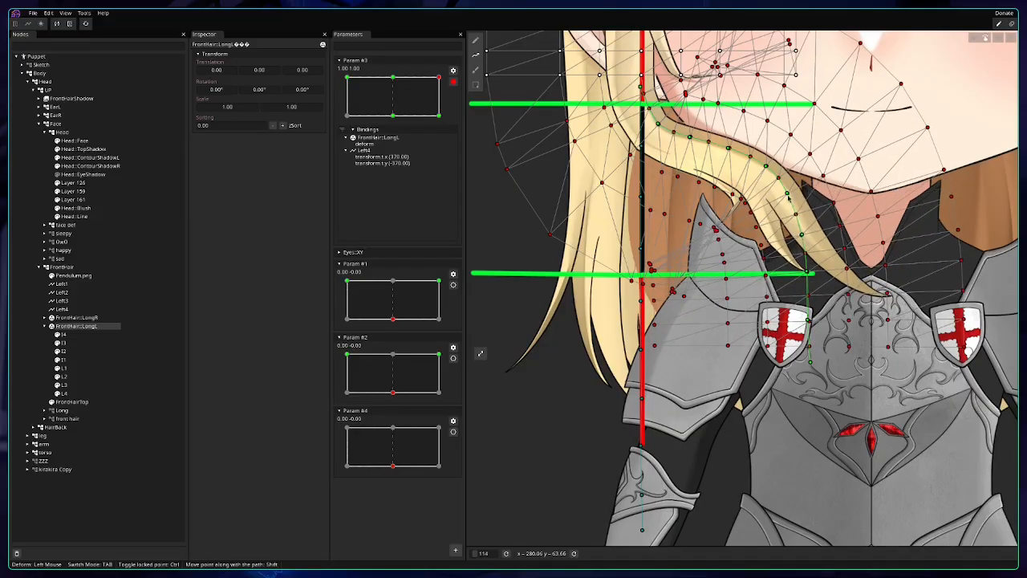
pyautogui.moveTo(788, 198); pyautogui.dragTo(795, 200)
# Even out the strand's bend along the jaw by adjusting the upper deform path points between the cheek and the neck.
pyautogui.moveTo(765, 168); pyautogui.dragTo(699, 143)
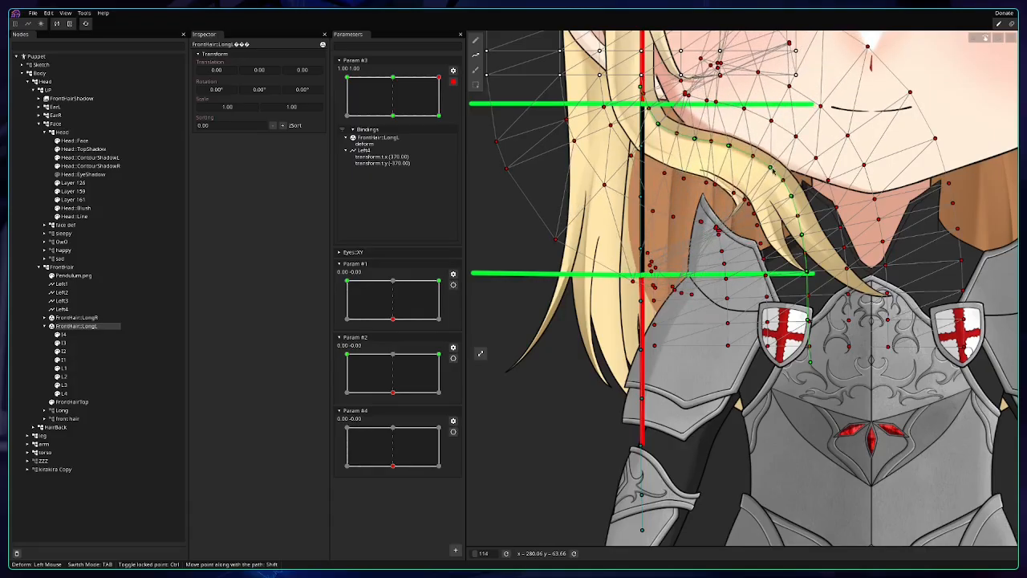
pyautogui.moveTo(772, 170); pyautogui.dragTo(750, 153)
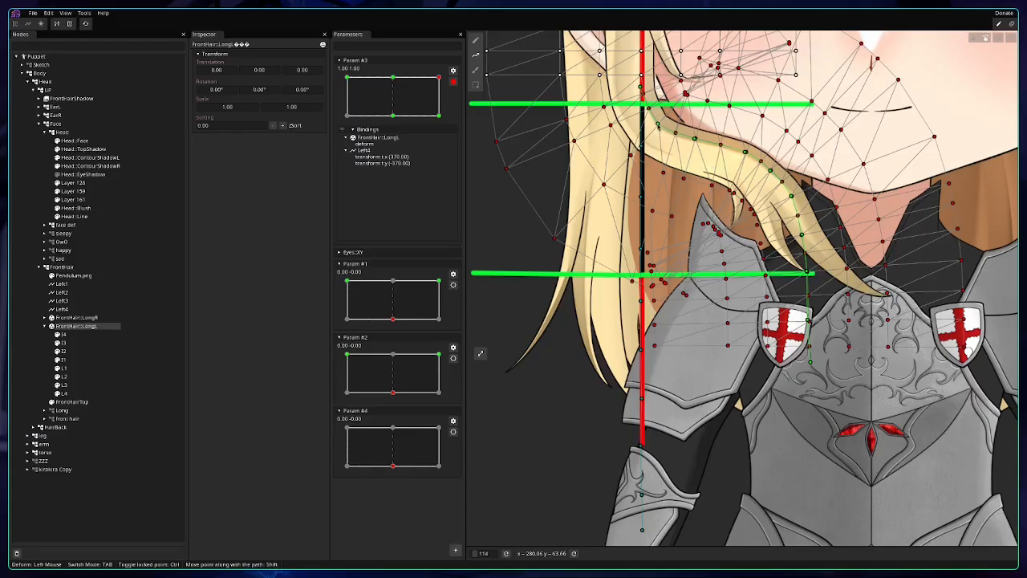
pyautogui.moveTo(659, 126); pyautogui.dragTo(789, 196)
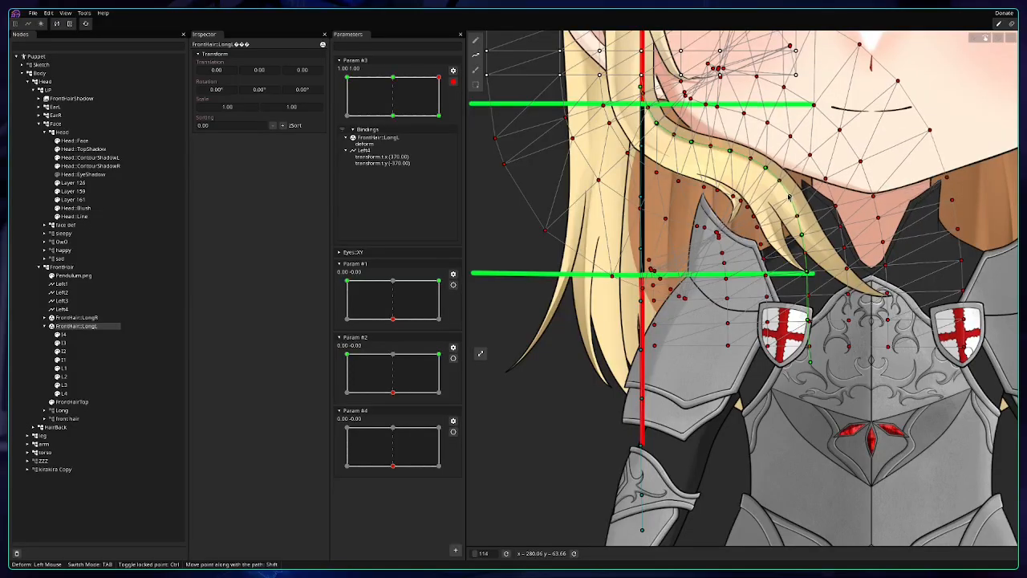
pyautogui.moveTo(800, 235); pyautogui.dragTo(801, 236)
pyautogui.scroll(-2, 777, 224)
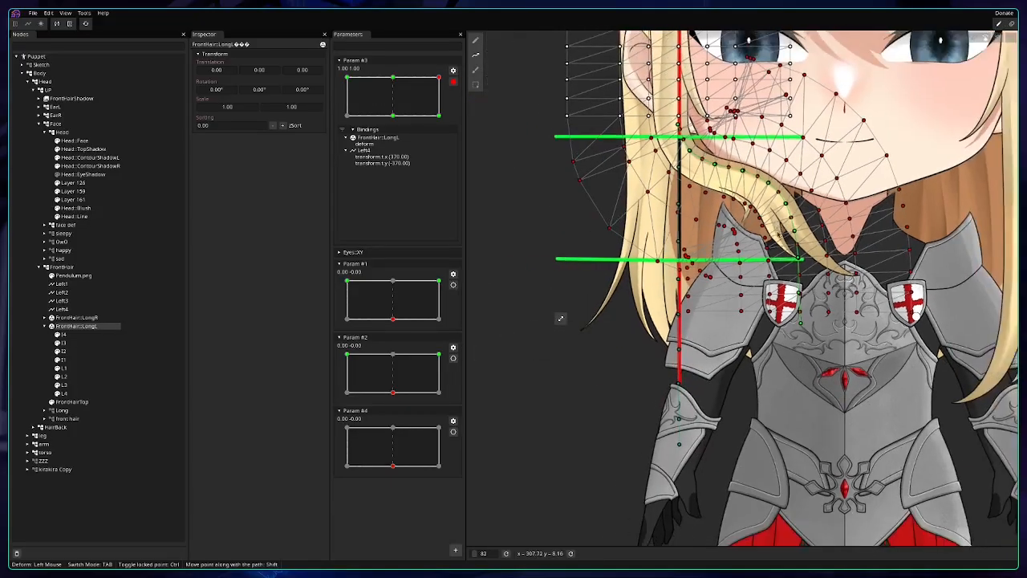
pyautogui.moveTo(811, 192); pyautogui.dragTo(794, 276)
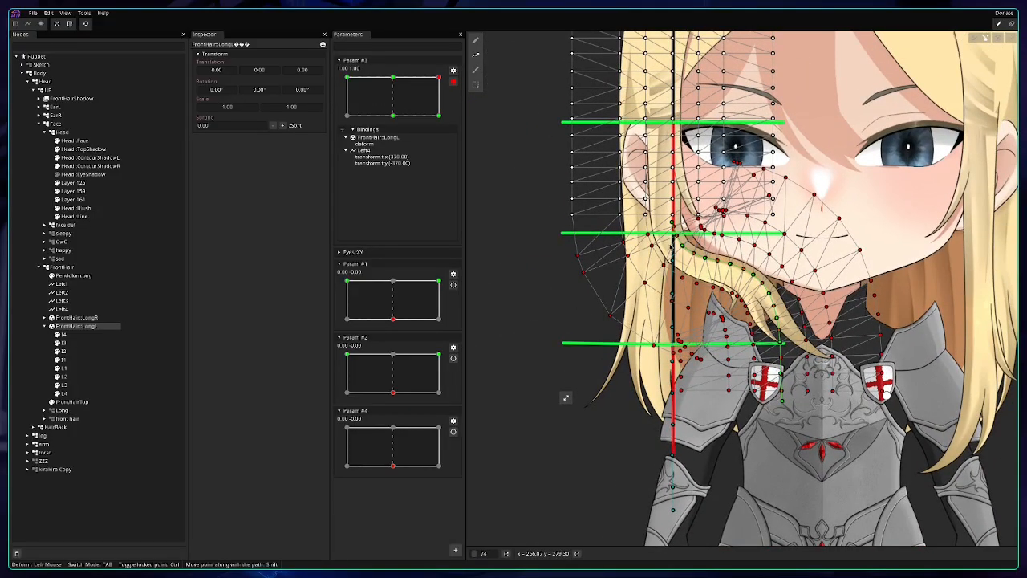
pyautogui.scroll(4, 674, 245)
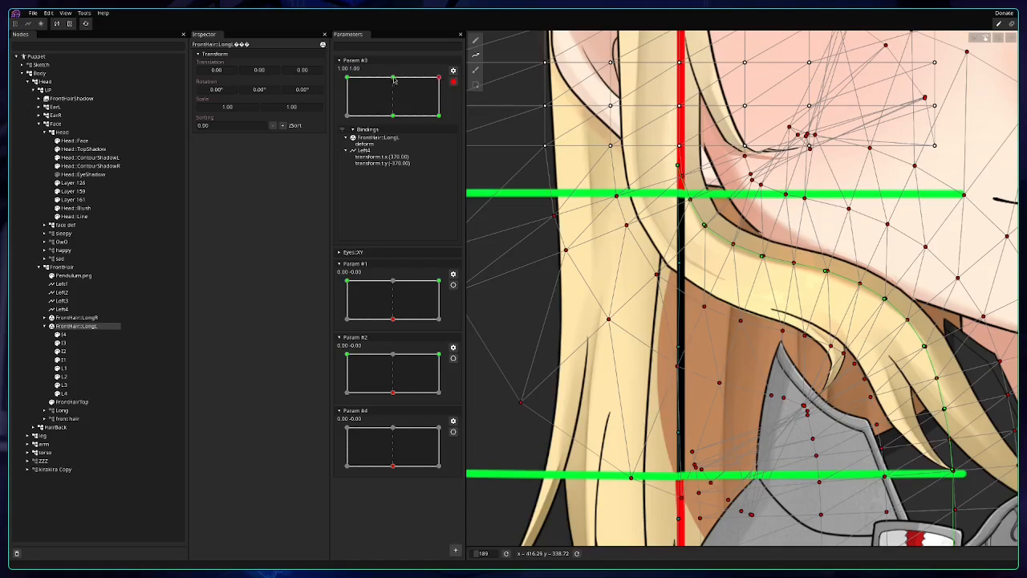
# Unset the upper-centre and lower-right keypoints of Param #3 and disarm the parameter.
pyautogui.click(476, 41)
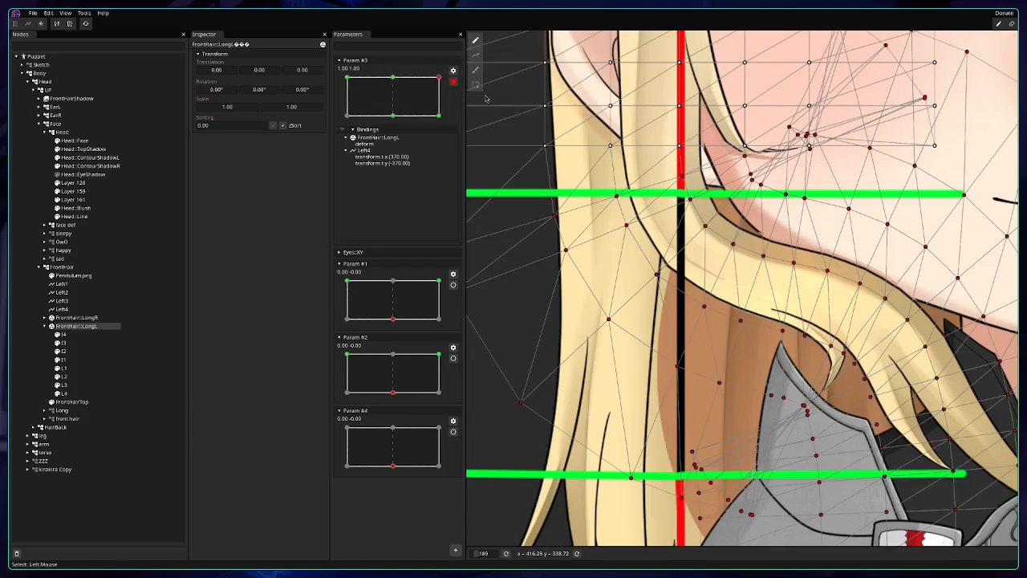
pyautogui.click(393, 79)
pyautogui.rightClick(394, 79)
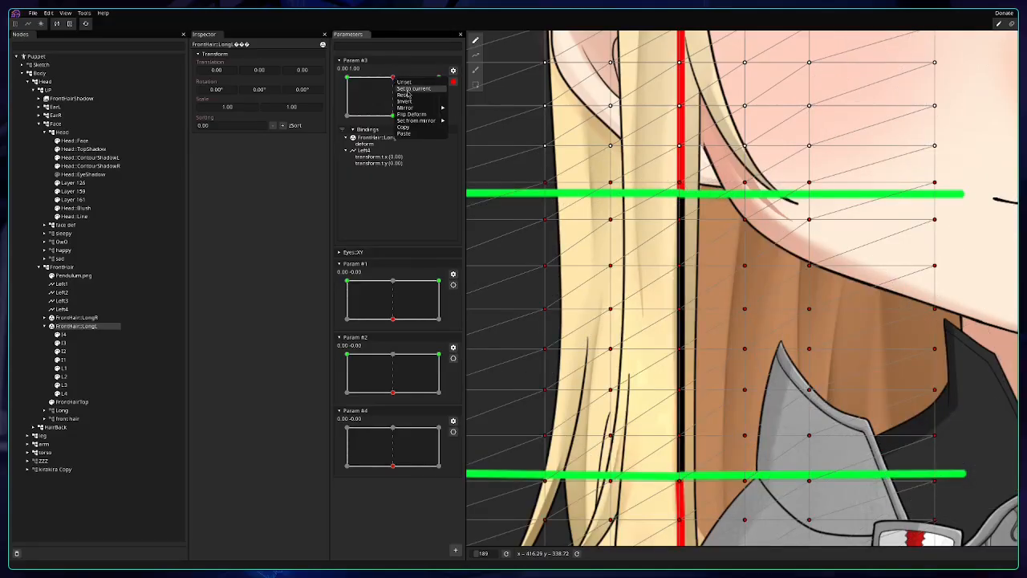
pyautogui.click(410, 84)
pyautogui.click(438, 116)
pyautogui.rightClick(439, 116)
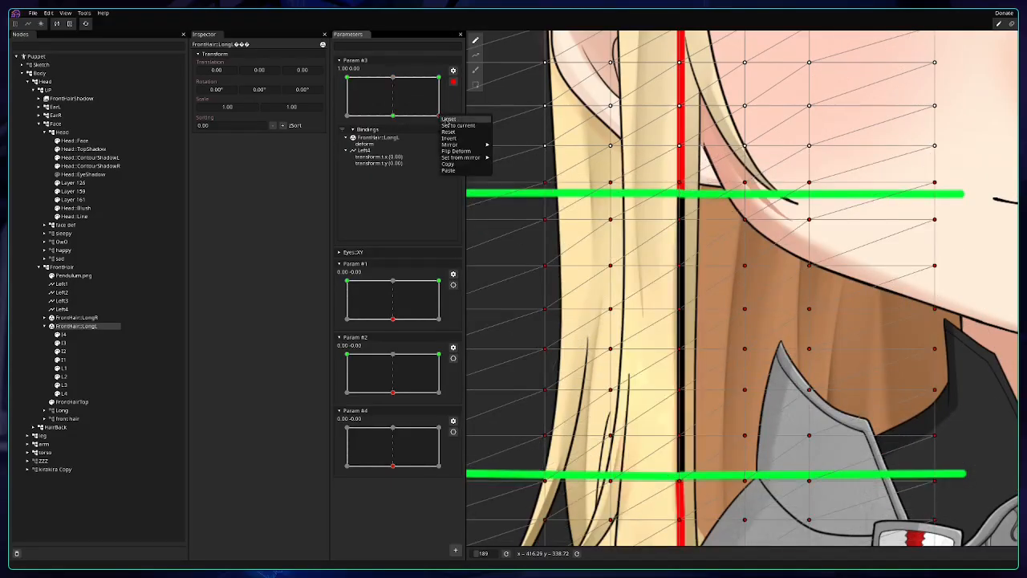
pyautogui.click(449, 120)
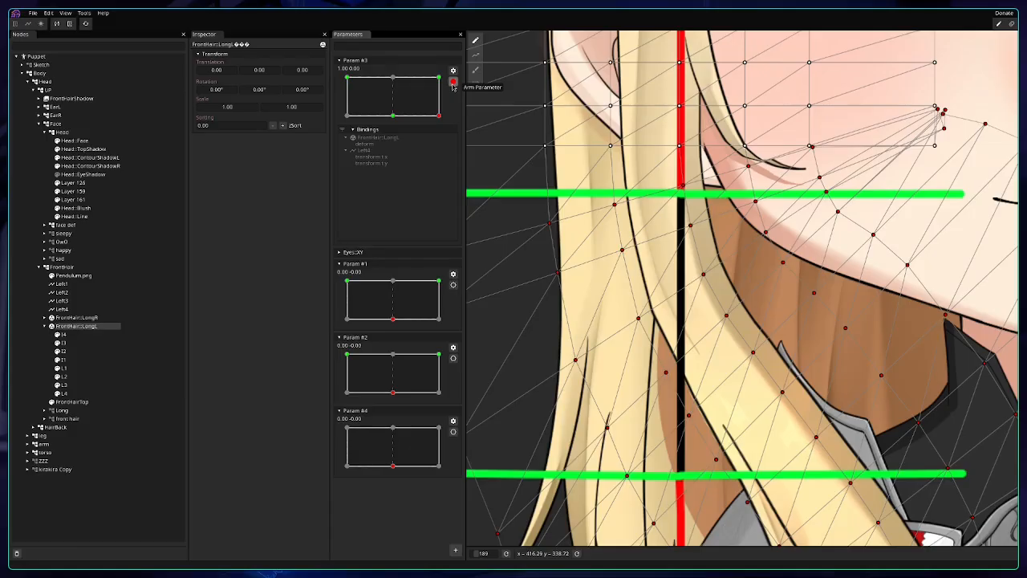
pyautogui.click(453, 83)
# Test the hair physics by briefly moving the FrontHair node, and undo the move.
pyautogui.scroll(-10, 726, 192)
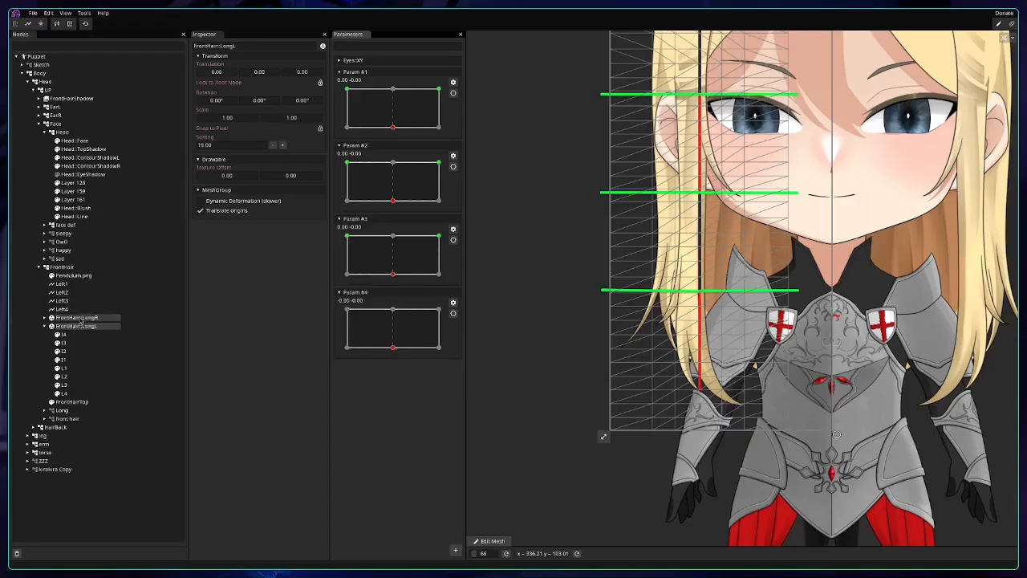
pyautogui.click(64, 267)
pyautogui.moveTo(616, 174); pyautogui.dragTo(619, 201)
pyautogui.scroll(-5, 619, 201)
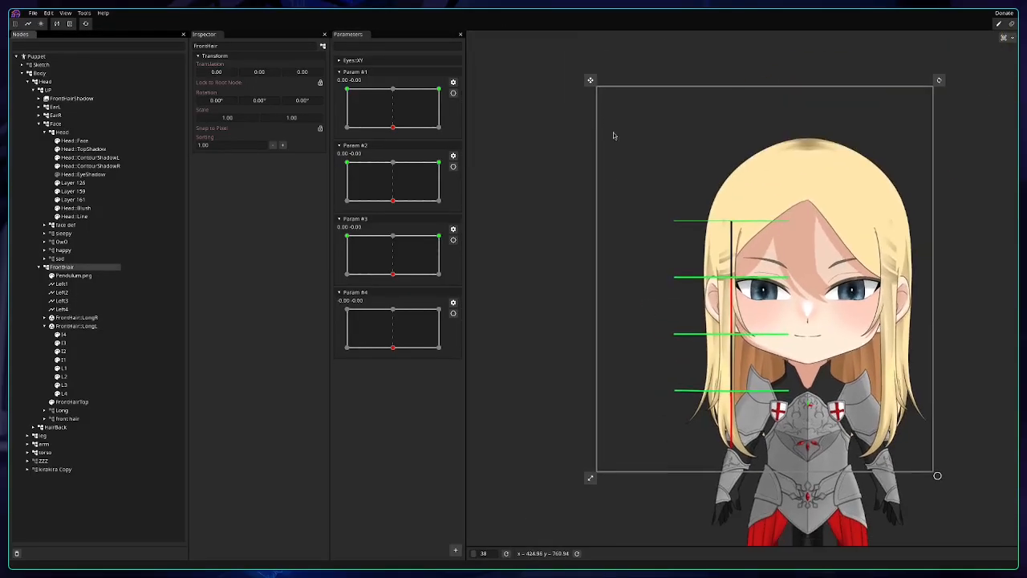
pyautogui.moveTo(592, 80); pyautogui.dragTo(571, 75)
pyautogui.hotkey('ctrl', 'z')
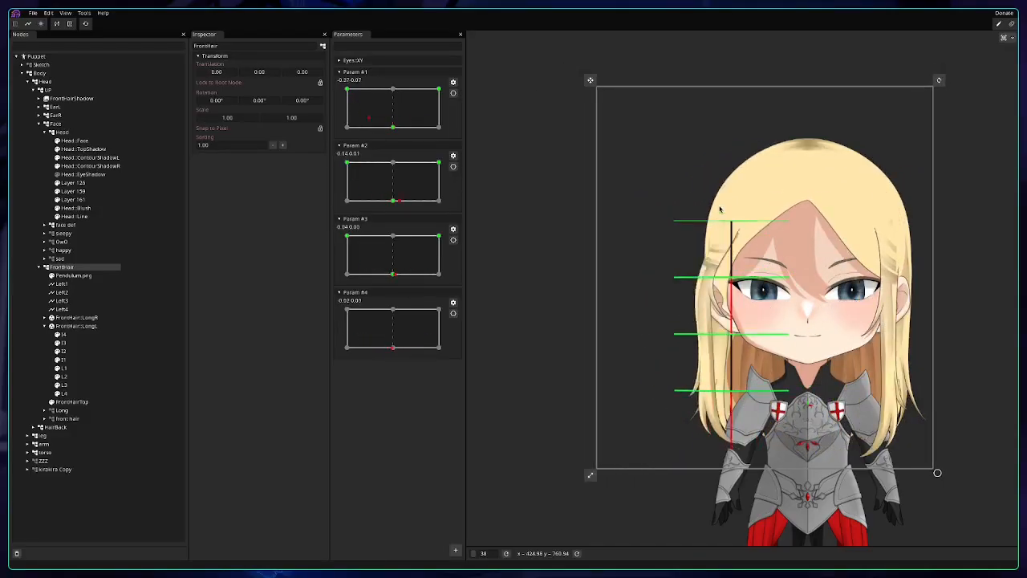
# Arm Param #4 and select the FrontHair::LongL mesh group for deforming.
pyautogui.scroll(5, 737, 398)
pyautogui.scroll(4, 738, 398)
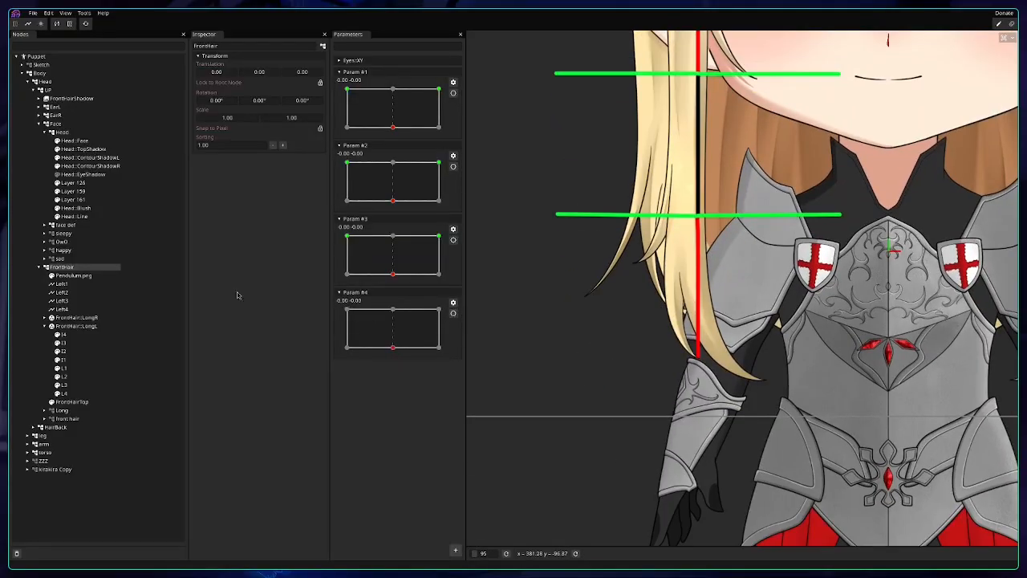
pyautogui.click(452, 313)
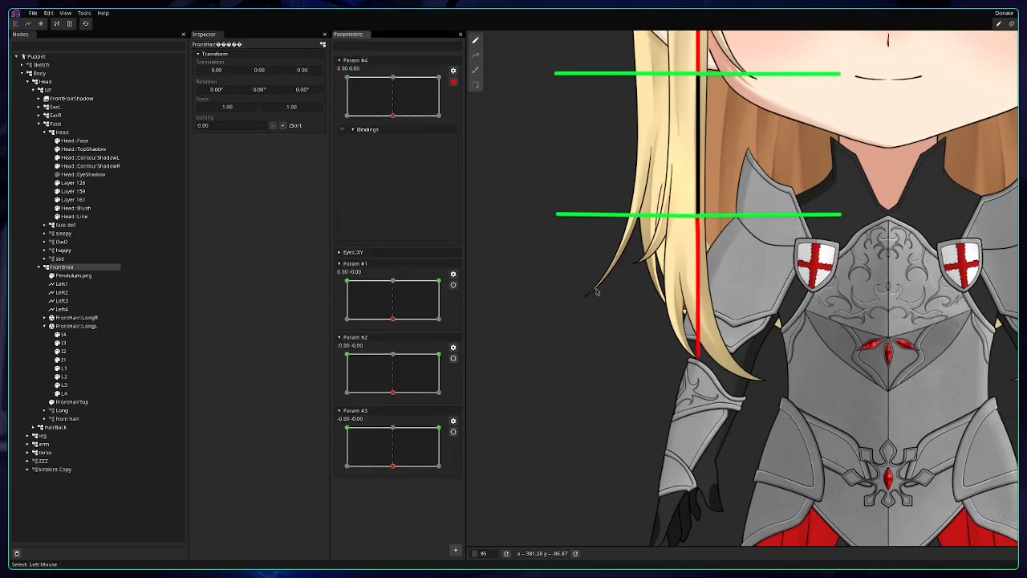
pyautogui.moveTo(651, 286); pyautogui.dragTo(634, 226)
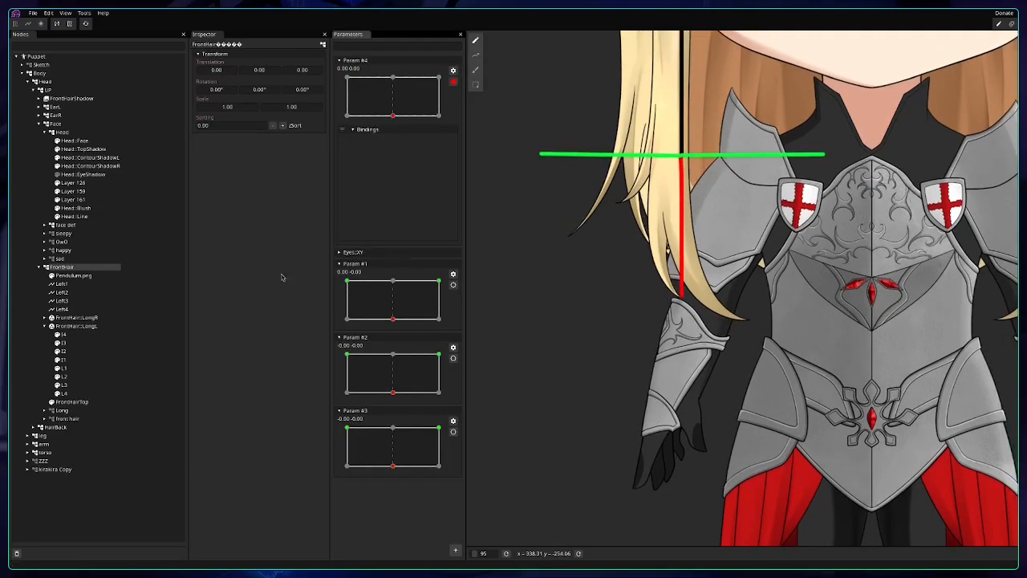
pyautogui.click(84, 326)
pyautogui.scroll(3, 710, 231)
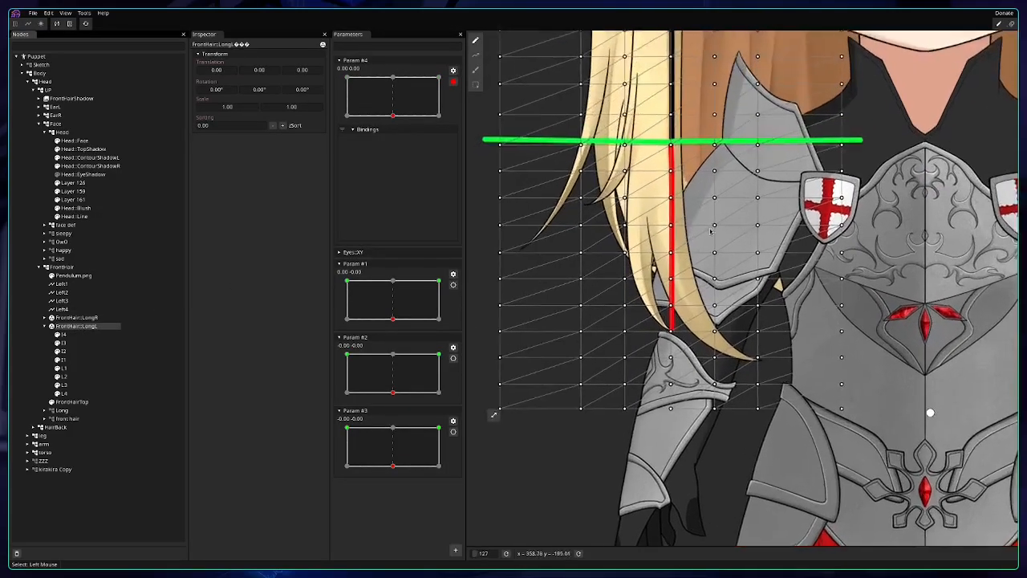
pyautogui.scroll(1, 710, 231)
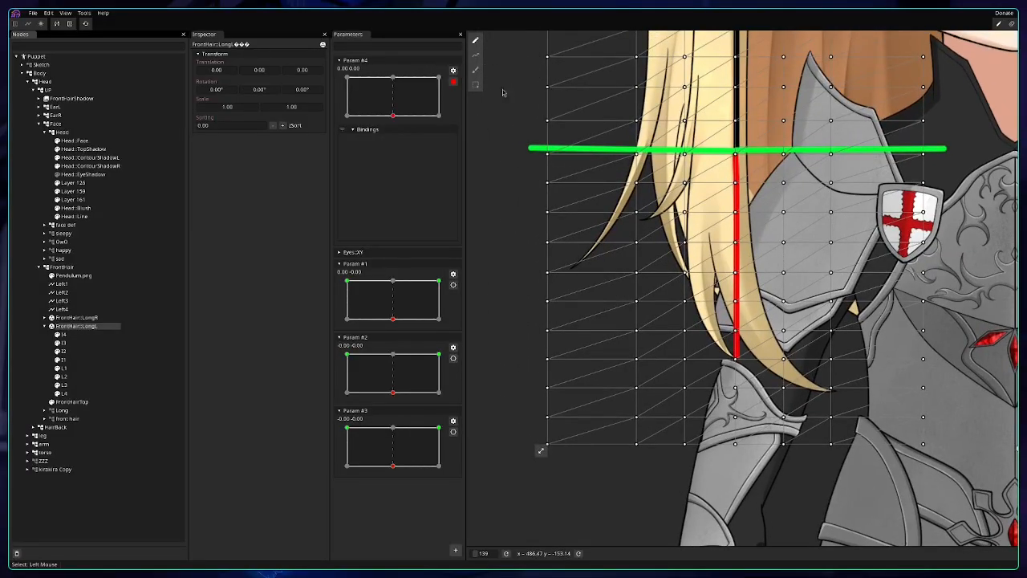
# Select the lower mesh points of FrontHair::LongL, from the row just above the lowest green guide line down to the bottom.
pyautogui.moveTo(510, 166); pyautogui.dragTo(957, 478)
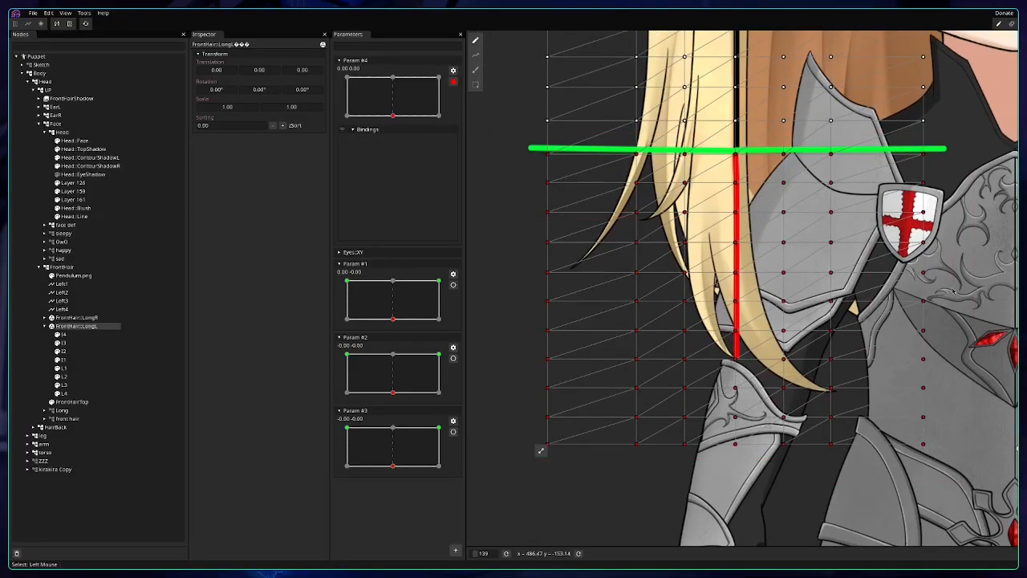
pyautogui.scroll(-3, 953, 291)
pyautogui.scroll(2, 940, 269)
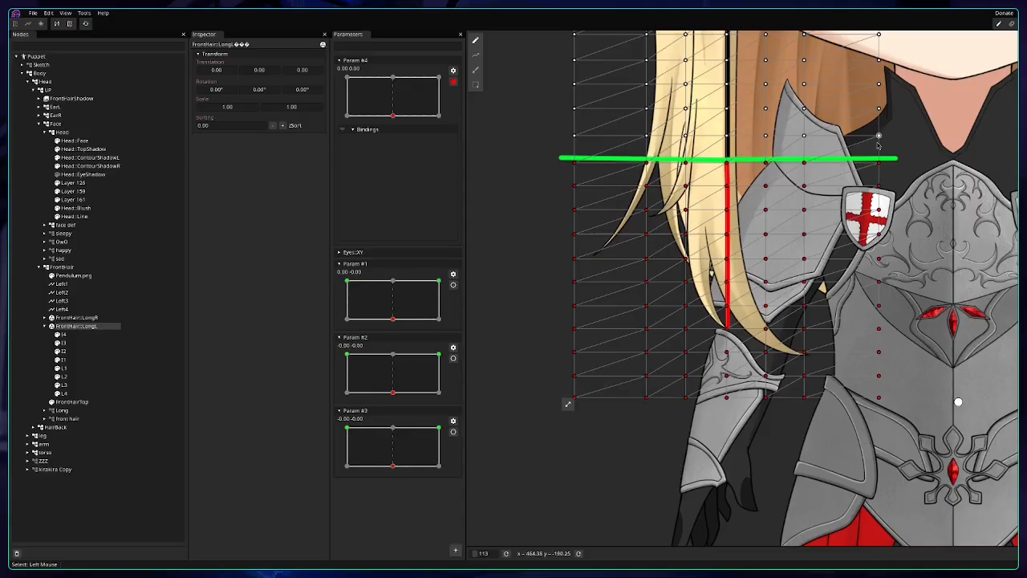
pyautogui.moveTo(913, 126); pyautogui.dragTo(552, 442)
pyautogui.moveTo(969, 169); pyautogui.dragTo(952, 166)
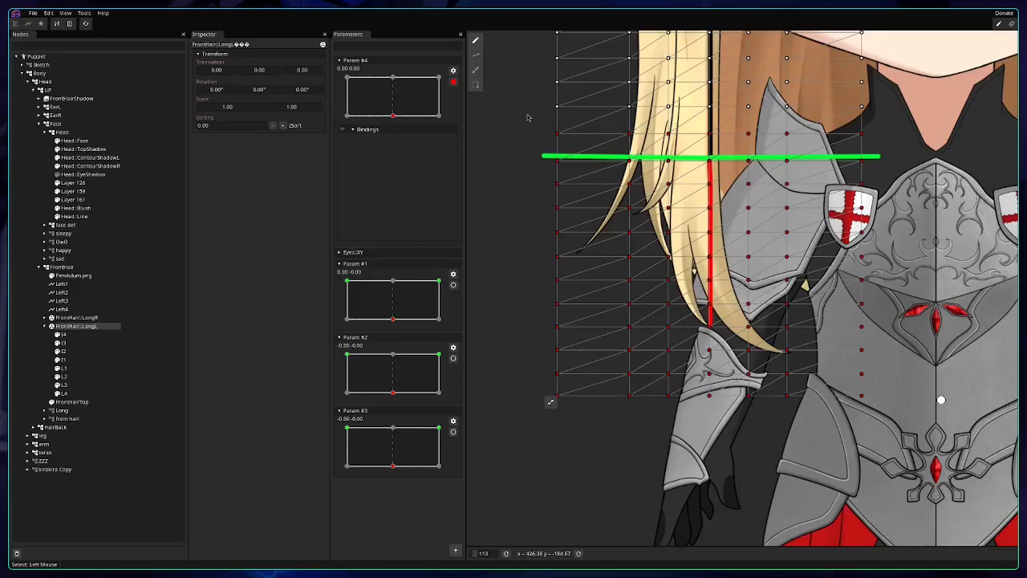
# Switch to the upper-left keypoint of Param #4 and set up a path deform down the lower strand, ready for transforming.
pyautogui.click(347, 77)
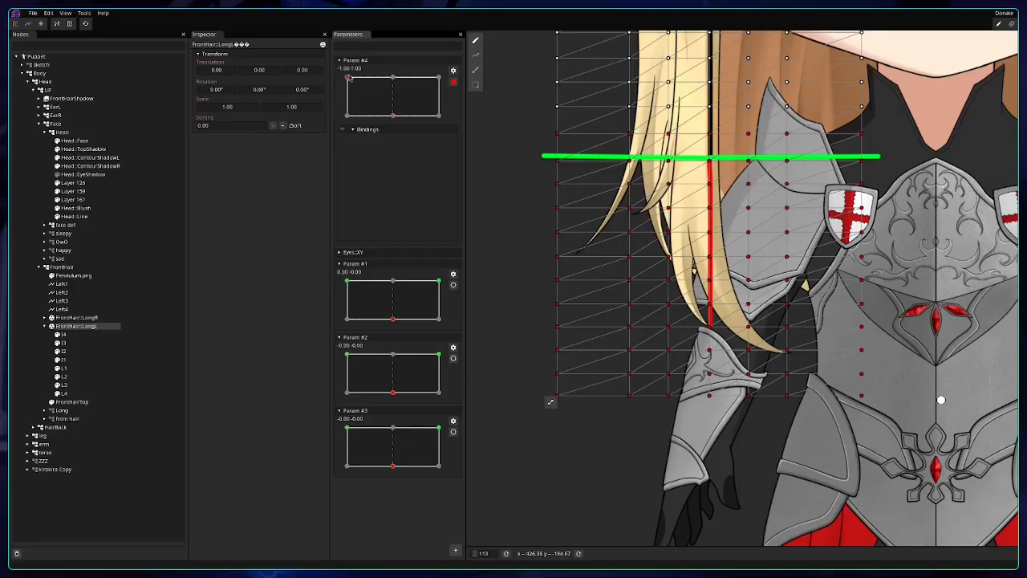
pyautogui.click(477, 57)
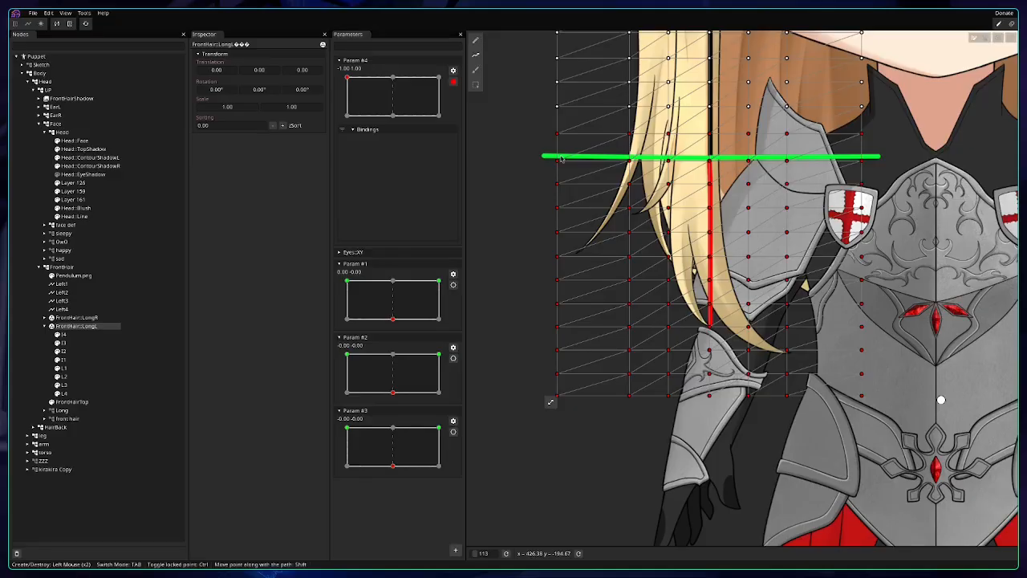
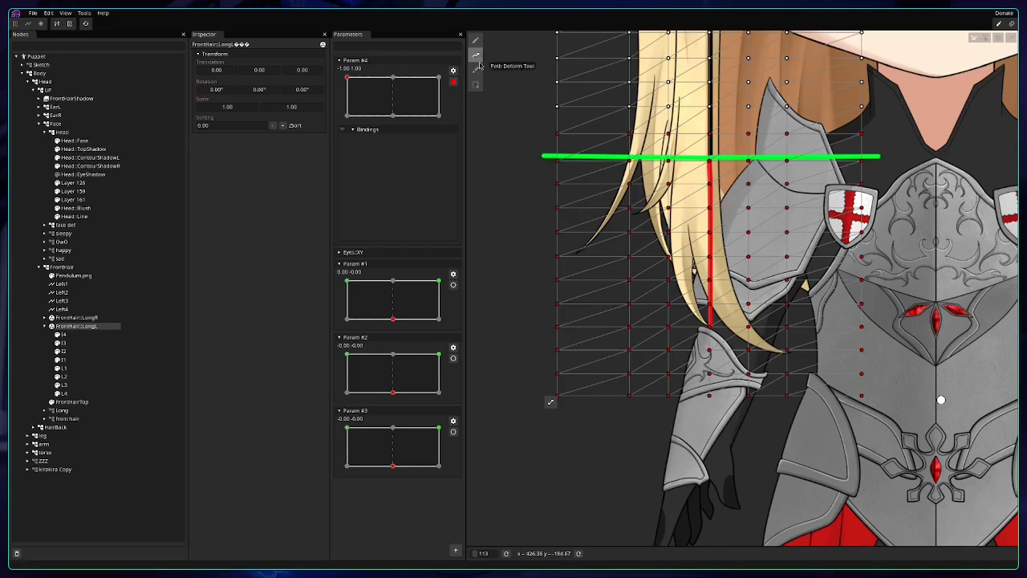
pyautogui.click(478, 61)
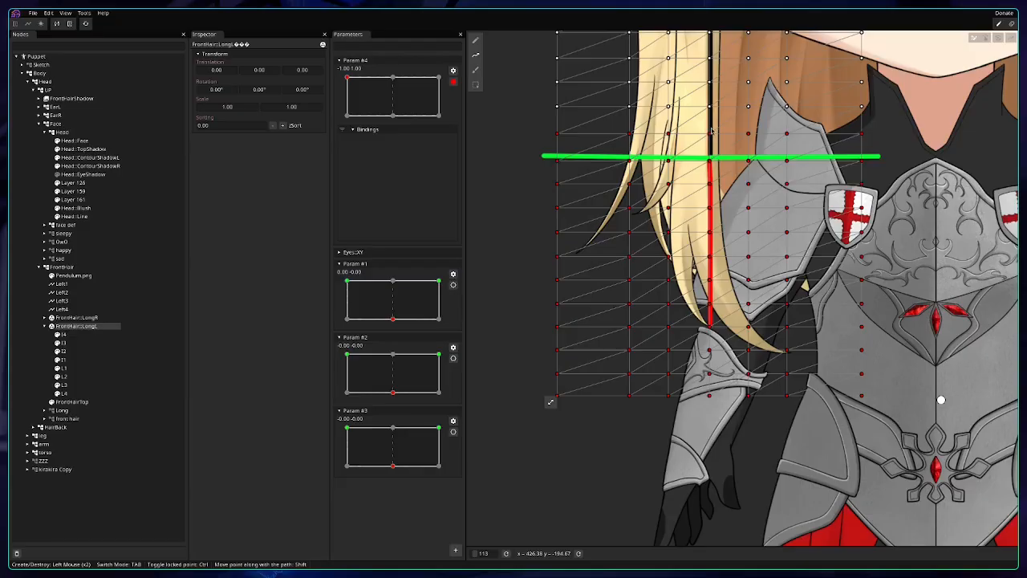
pyautogui.doubleClick(710, 183)
pyautogui.doubleClick(709, 279)
pyautogui.doubleClick(709, 373)
pyautogui.doubleClick(709, 405)
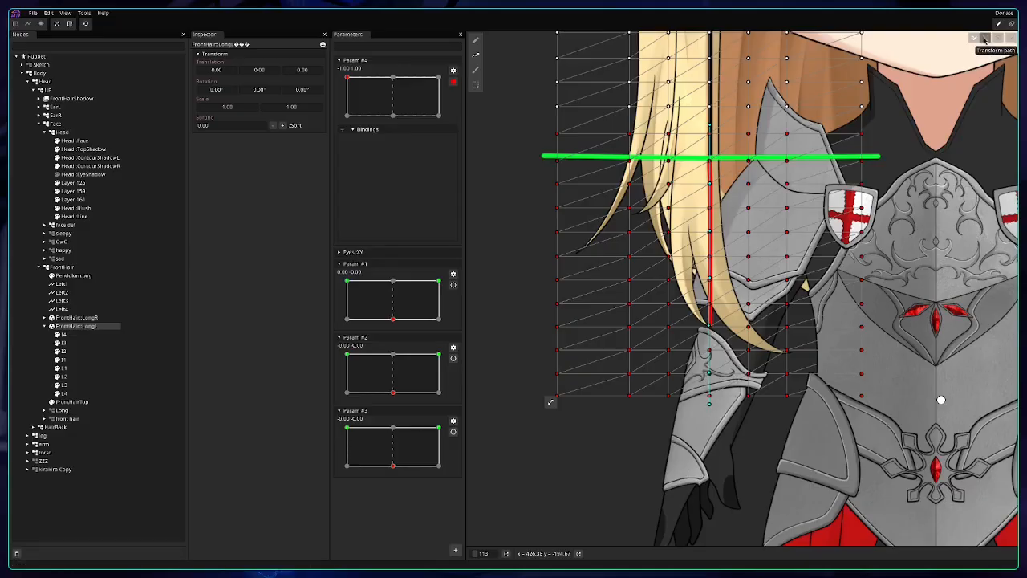
pyautogui.click(985, 38)
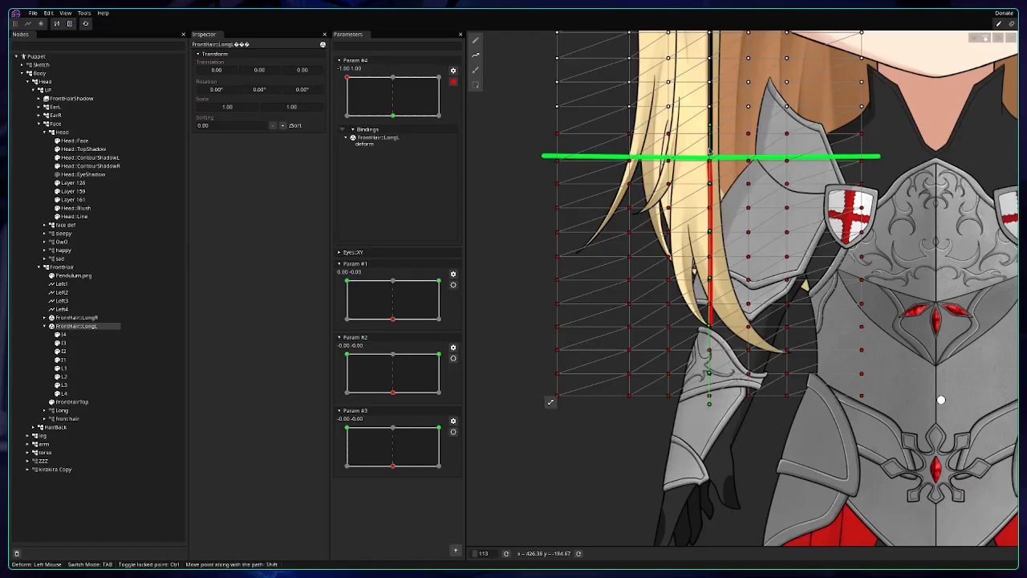
# Bend the lower strand outward from the body by moving the deform path points up beside the shoulder.
pyautogui.moveTo(709, 186); pyautogui.dragTo(624, 227)
pyautogui.moveTo(709, 328); pyautogui.dragTo(497, 230)
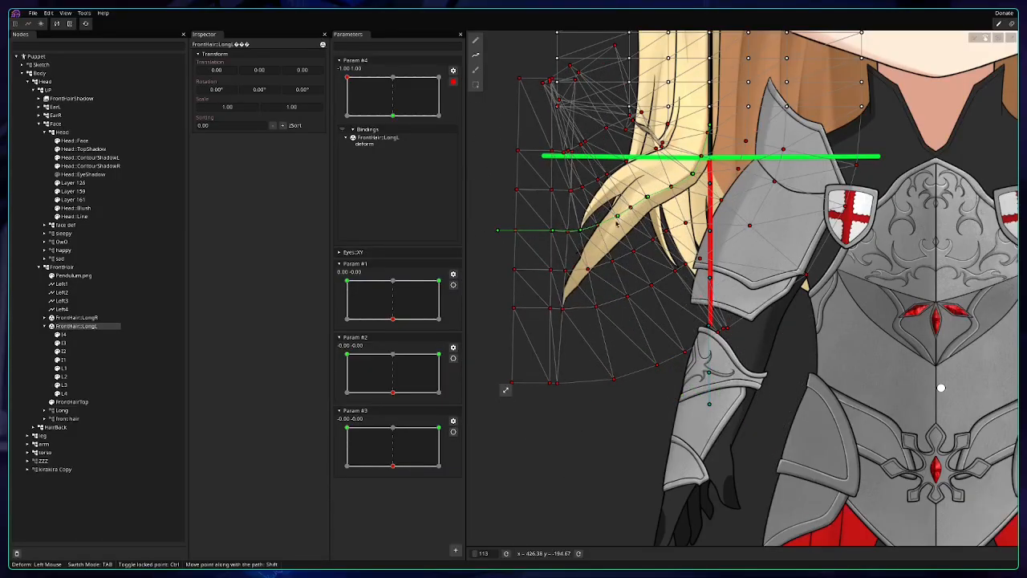
pyautogui.moveTo(618, 216); pyautogui.dragTo(701, 175)
pyautogui.moveTo(666, 205); pyautogui.dragTo(620, 201)
pyautogui.moveTo(580, 231); pyautogui.dragTo(550, 199)
pyautogui.moveTo(497, 230); pyautogui.dragTo(495, 178)
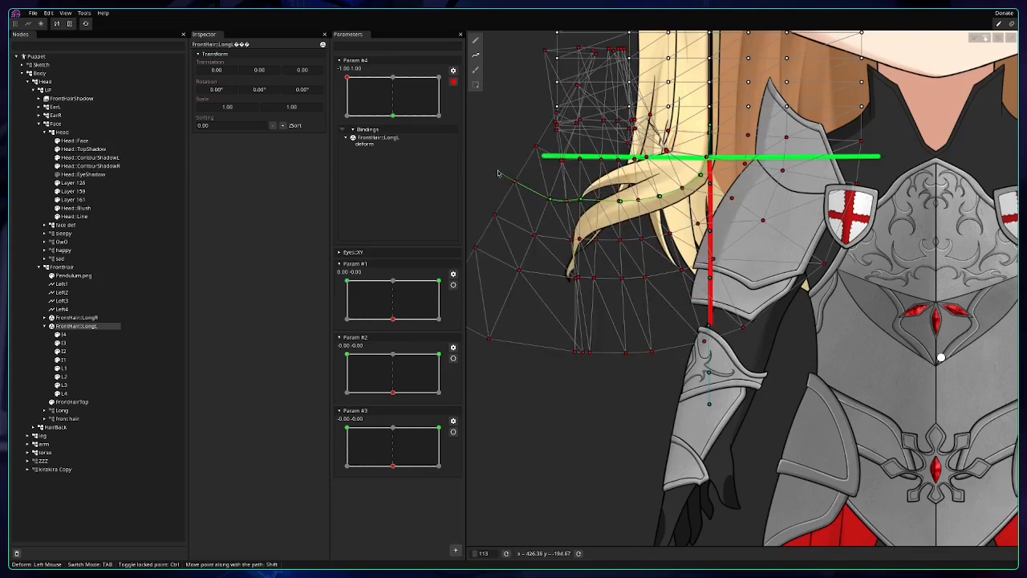
# Smooth the outward curve by adjusting the path points near the lowest green guide line and along the strand's tip.
pyautogui.moveTo(541, 198); pyautogui.dragTo(573, 200)
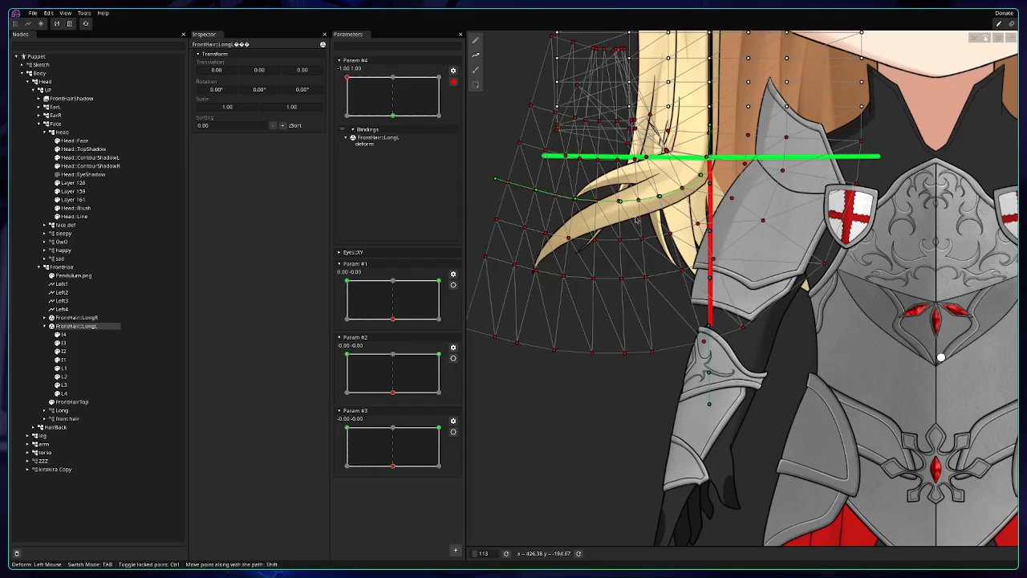
pyautogui.moveTo(701, 176)
pyautogui.mouseDown()
pyautogui.moveTo(689, 171)
pyautogui.moveTo(697, 165)
pyautogui.mouseUp()
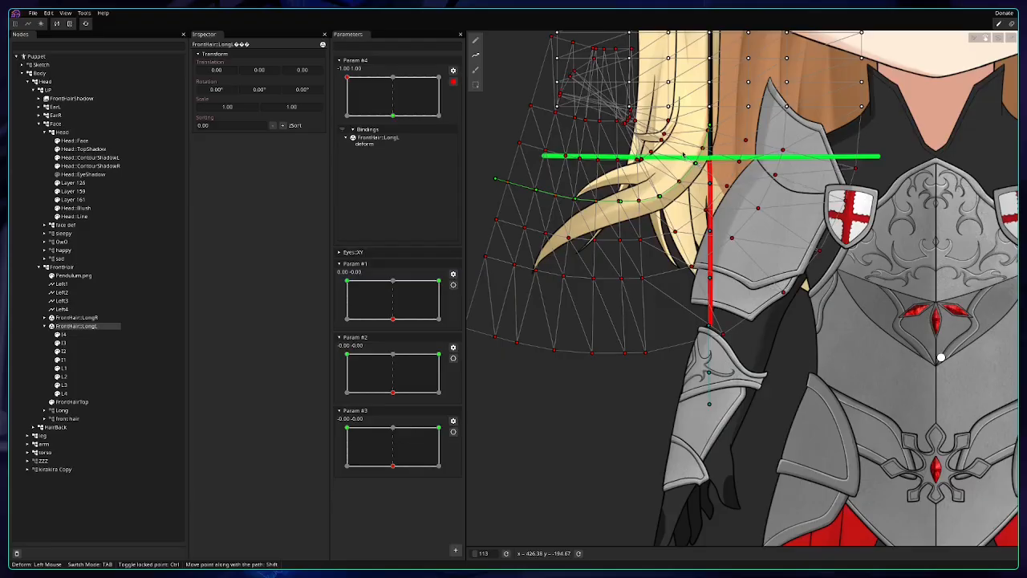
pyautogui.scroll(6, 683, 154)
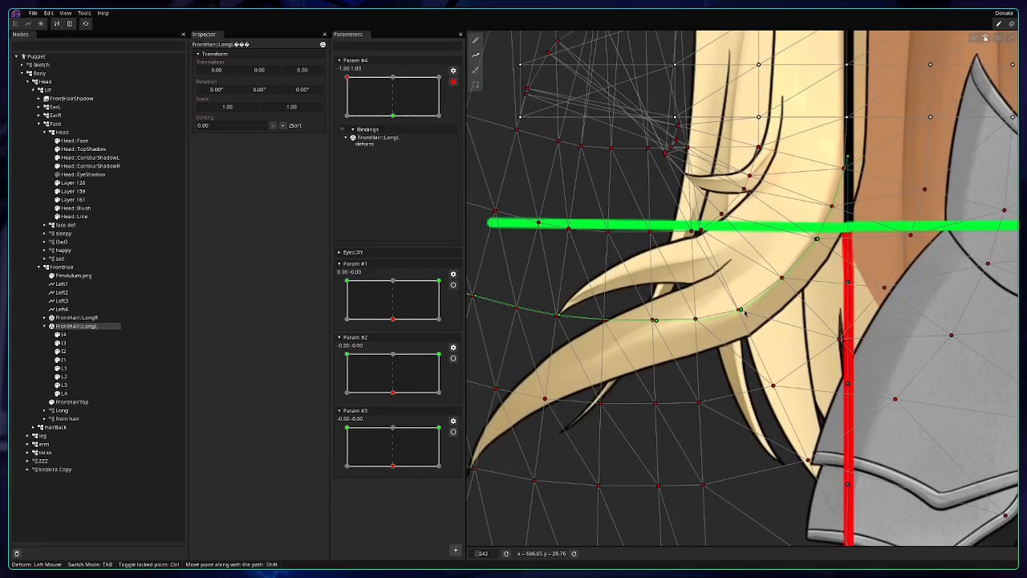
pyautogui.moveTo(744, 313); pyautogui.dragTo(725, 312)
pyautogui.moveTo(656, 322)
pyautogui.mouseDown()
pyautogui.moveTo(632, 320)
pyautogui.moveTo(641, 322)
pyautogui.mouseUp()
pyautogui.moveTo(819, 247); pyautogui.dragTo(812, 242)
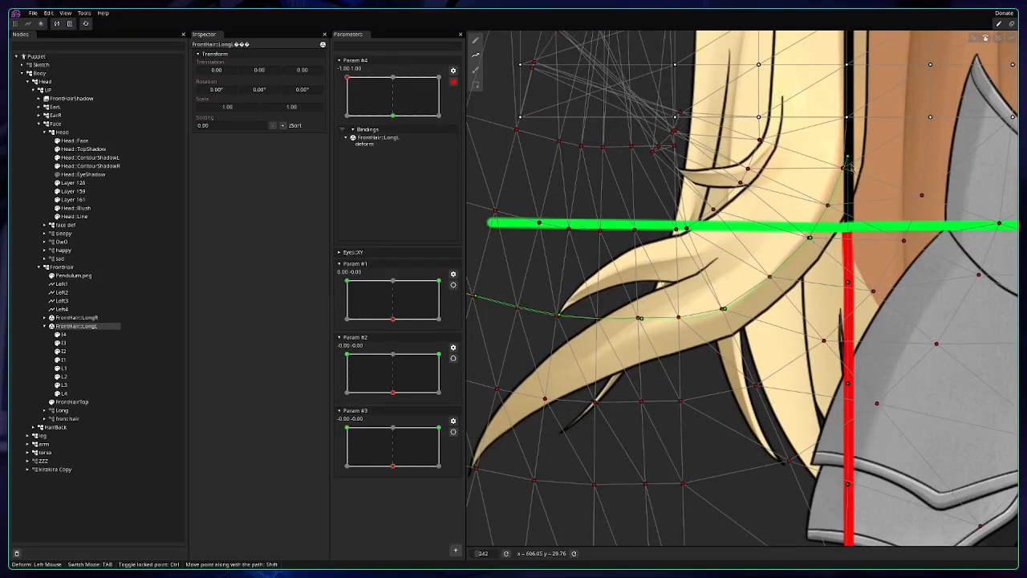
# Fine-tune the path points around the lowest green guide line to soften the upper bend of the outward-swung strand.
pyautogui.moveTo(849, 159); pyautogui.dragTo(846, 166)
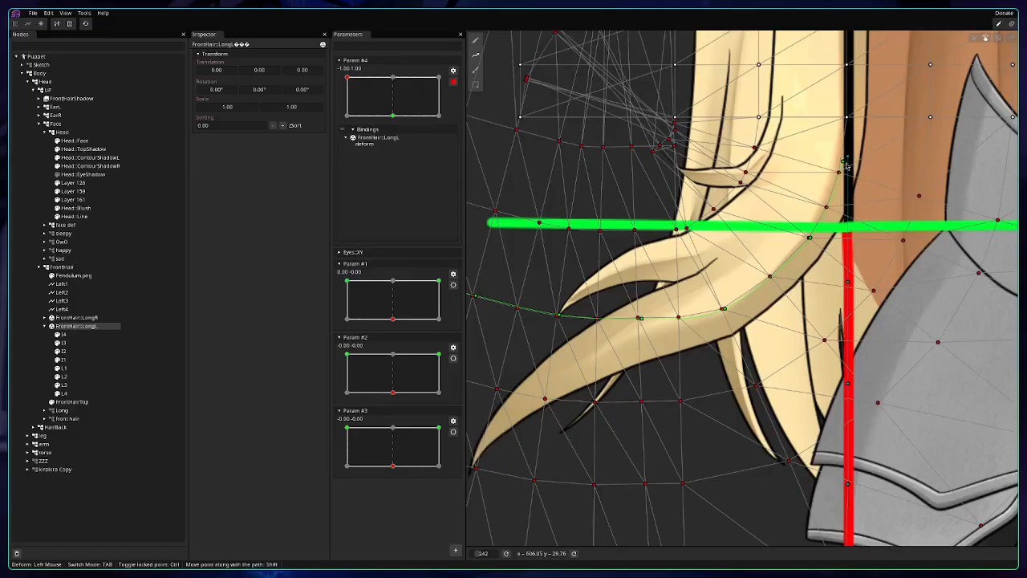
pyautogui.moveTo(810, 243); pyautogui.dragTo(801, 251)
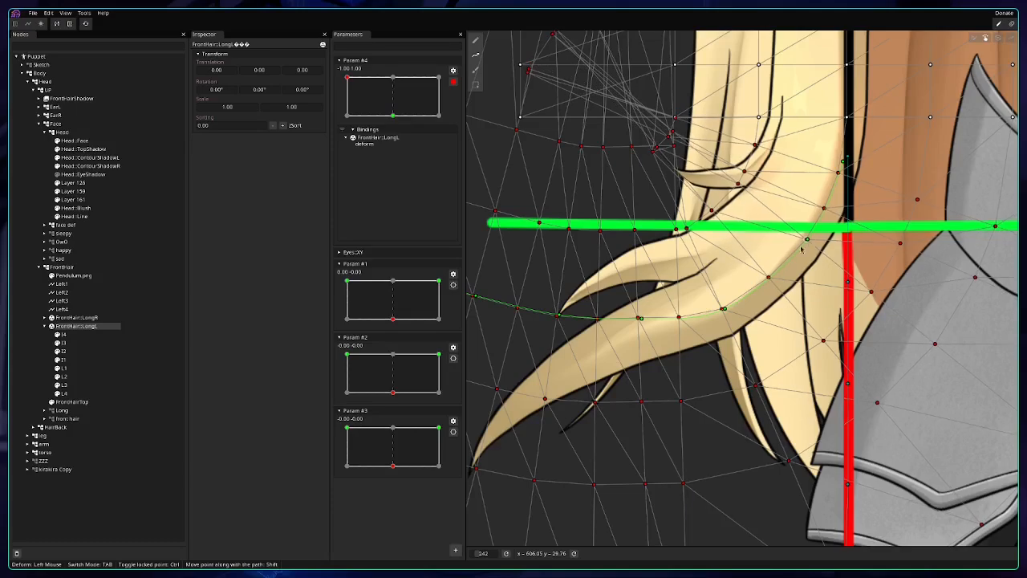
pyautogui.moveTo(730, 308); pyautogui.dragTo(726, 303)
pyautogui.moveTo(638, 320)
pyautogui.mouseDown()
pyautogui.moveTo(622, 317)
pyautogui.moveTo(633, 318)
pyautogui.mouseUp()
pyautogui.moveTo(721, 305); pyautogui.dragTo(715, 308)
pyautogui.scroll(-4, 715, 307)
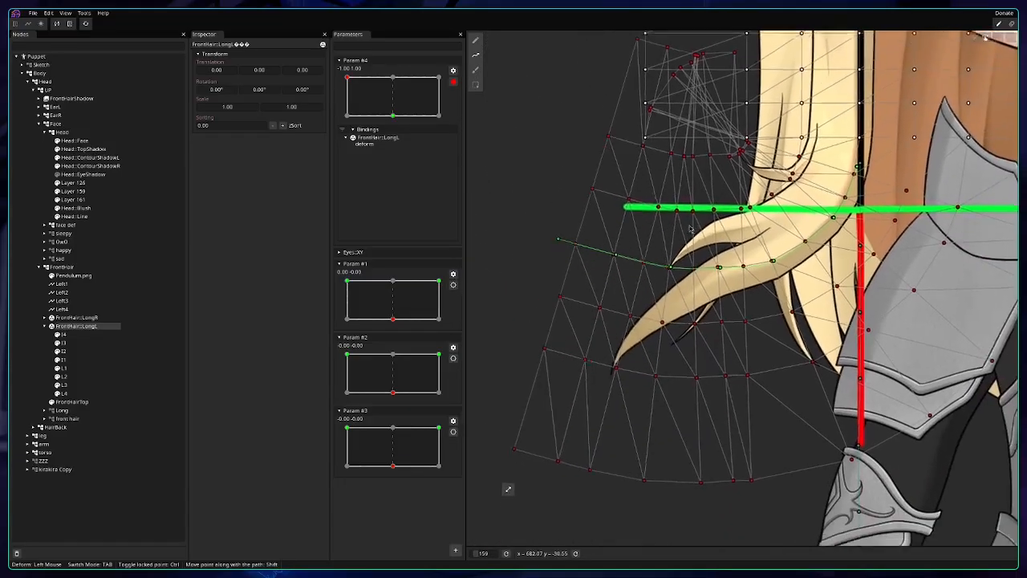
pyautogui.moveTo(803, 187); pyautogui.dragTo(800, 186)
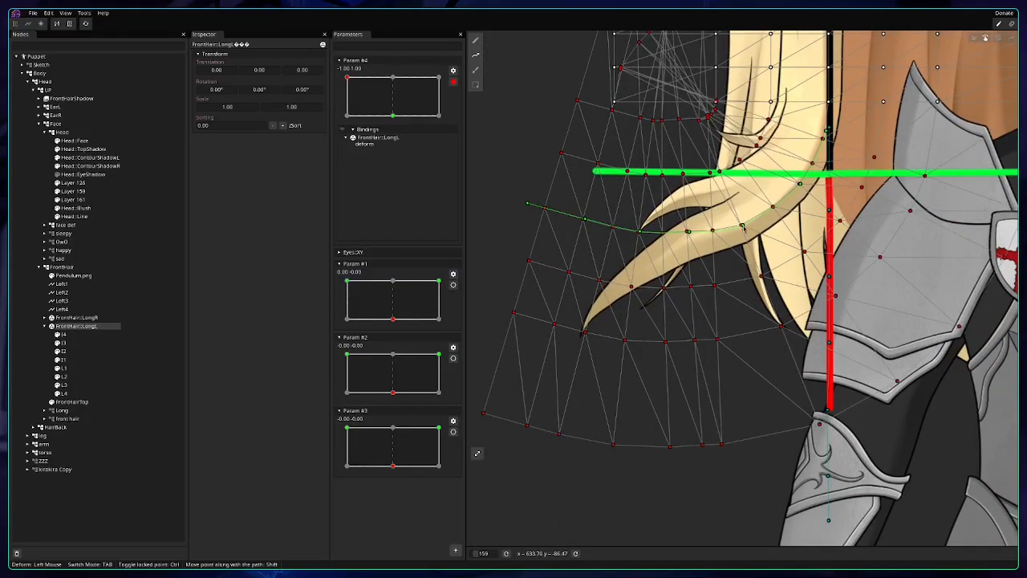
# Even out the strand's curve by lowering the middle path points and shifting the outer one outward, and save the puppet.
pyautogui.moveTo(743, 228); pyautogui.dragTo(698, 246)
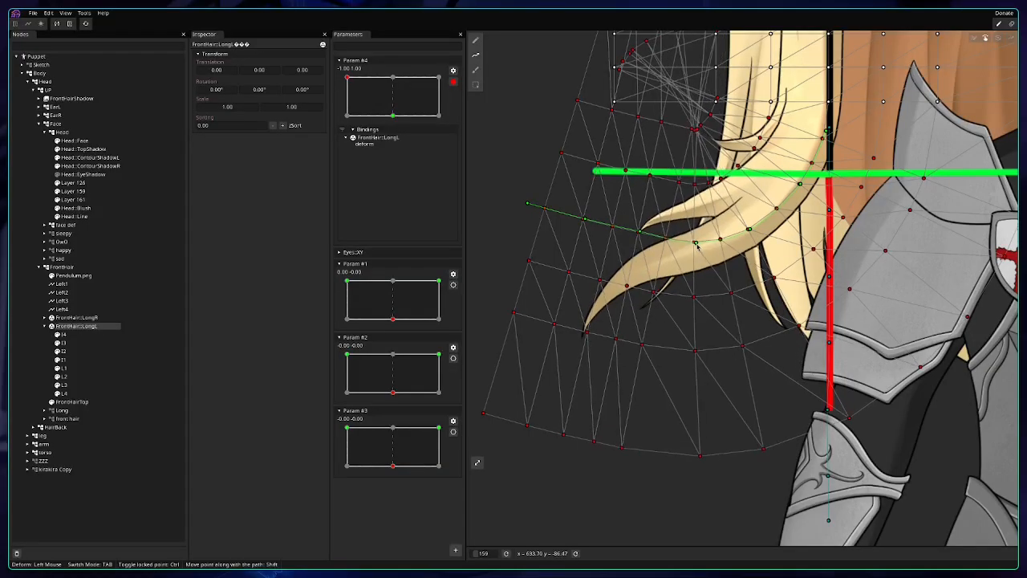
pyautogui.moveTo(640, 232); pyautogui.dragTo(583, 228)
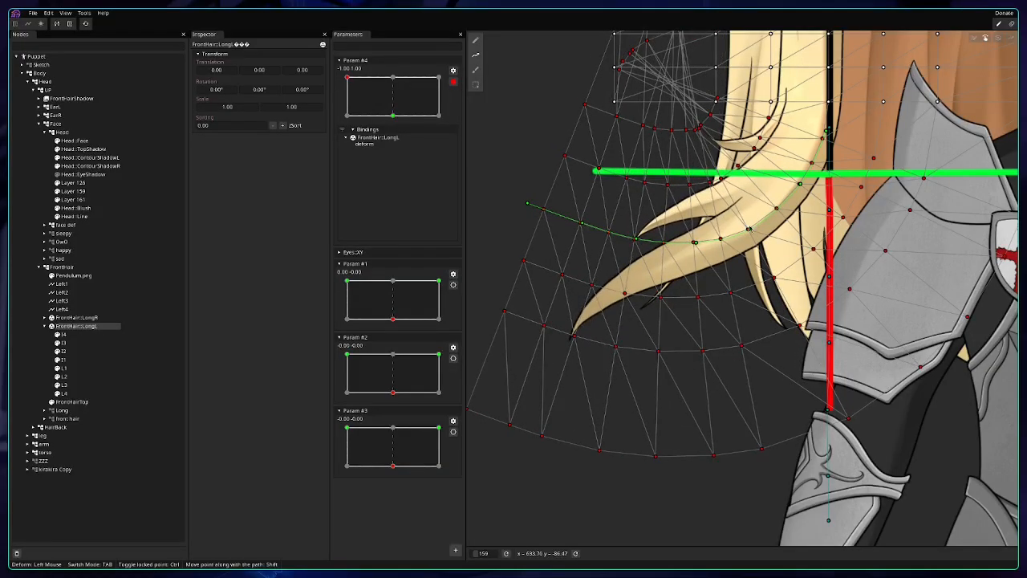
pyautogui.moveTo(749, 230)
pyautogui.mouseDown()
pyautogui.moveTo(764, 220)
pyautogui.moveTo(748, 234)
pyautogui.mouseUp()
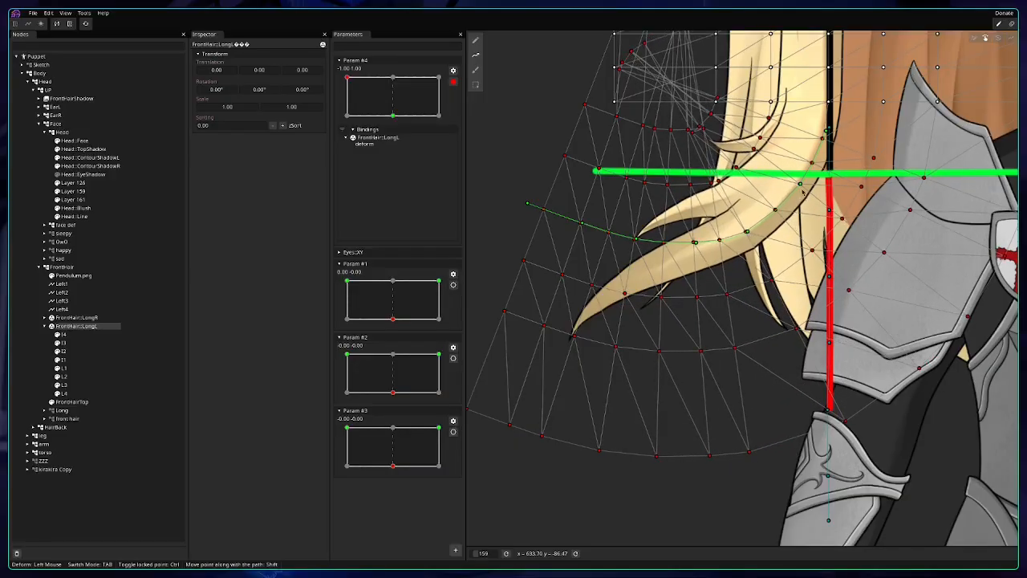
pyautogui.moveTo(800, 186); pyautogui.dragTo(798, 195)
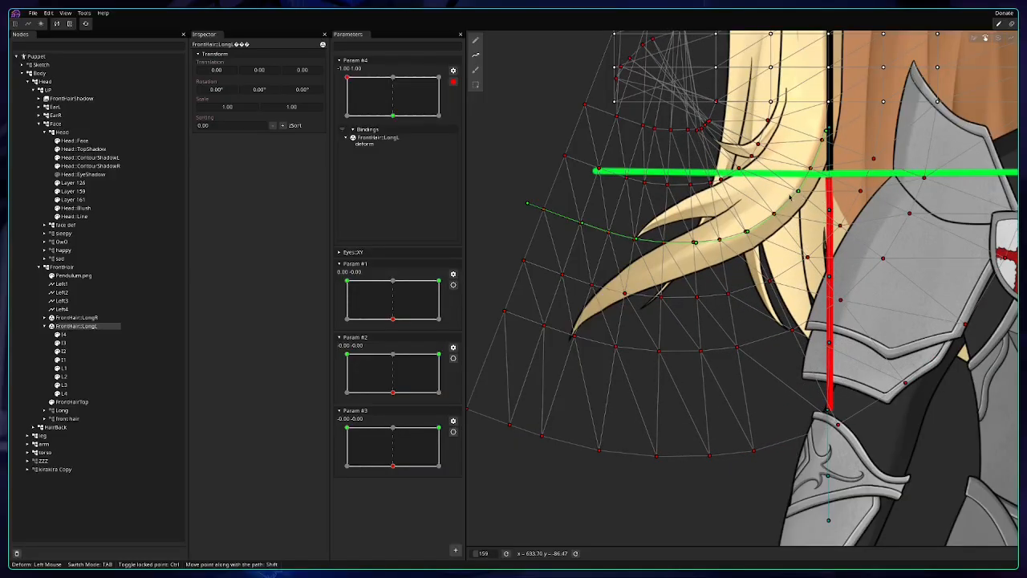
pyautogui.hotkey('ctrl', 's')
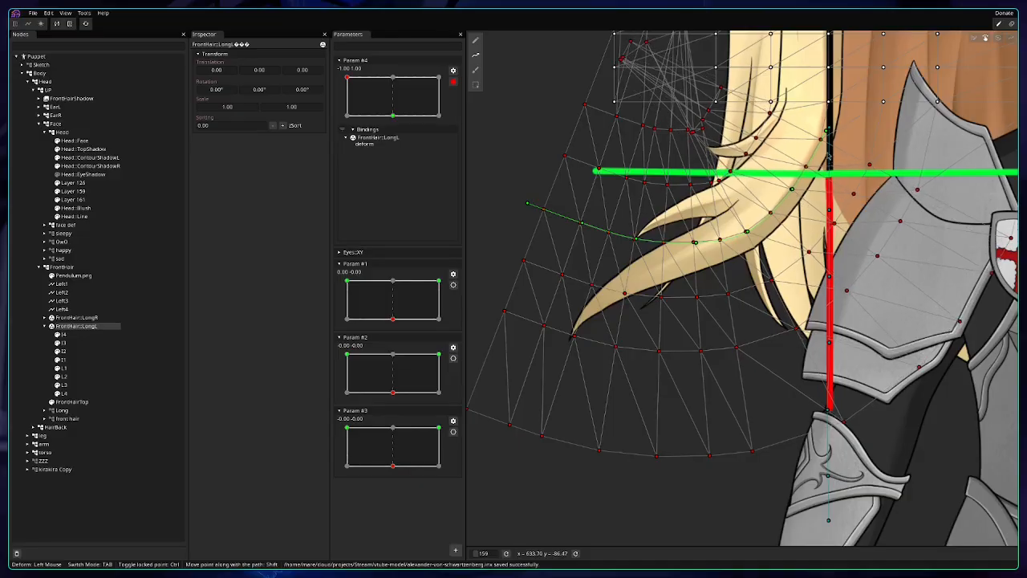
pyautogui.moveTo(794, 192); pyautogui.dragTo(798, 194)
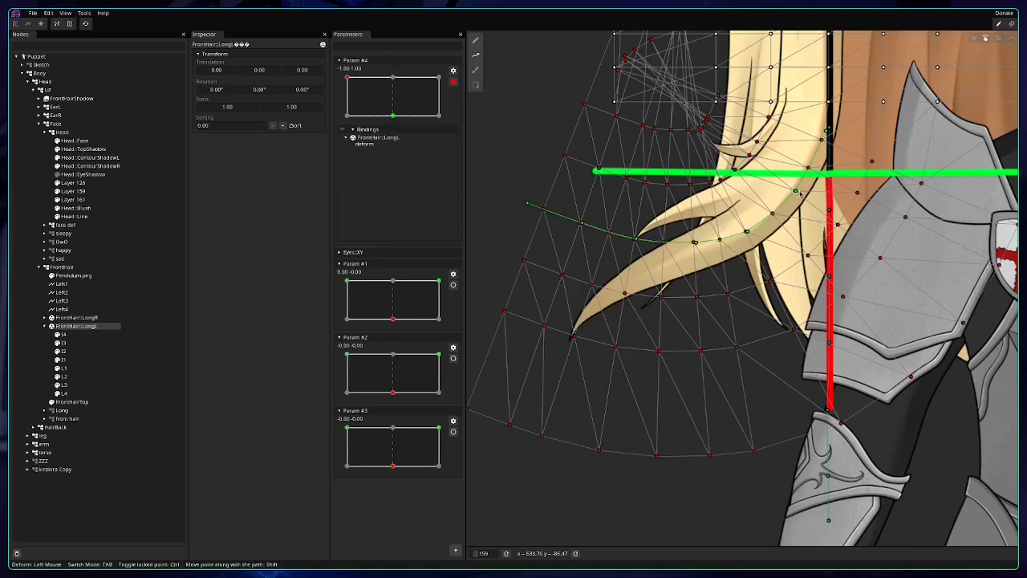
pyautogui.moveTo(795, 193); pyautogui.dragTo(796, 189)
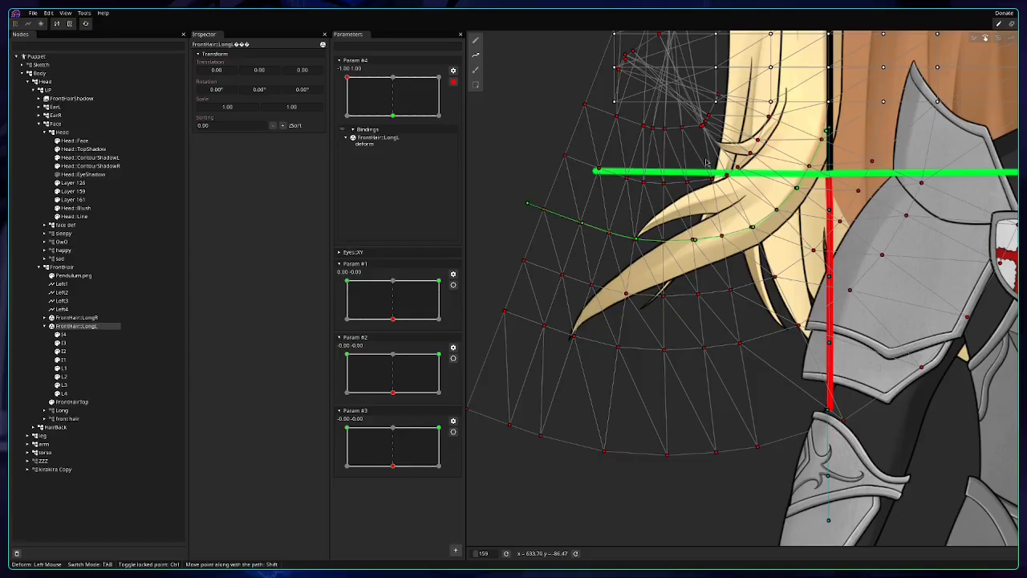
# Sweep the strand's tip farther outward and upward by moving the outer path points, and rebalance the points behind it.
pyautogui.scroll(-5, 714, 235)
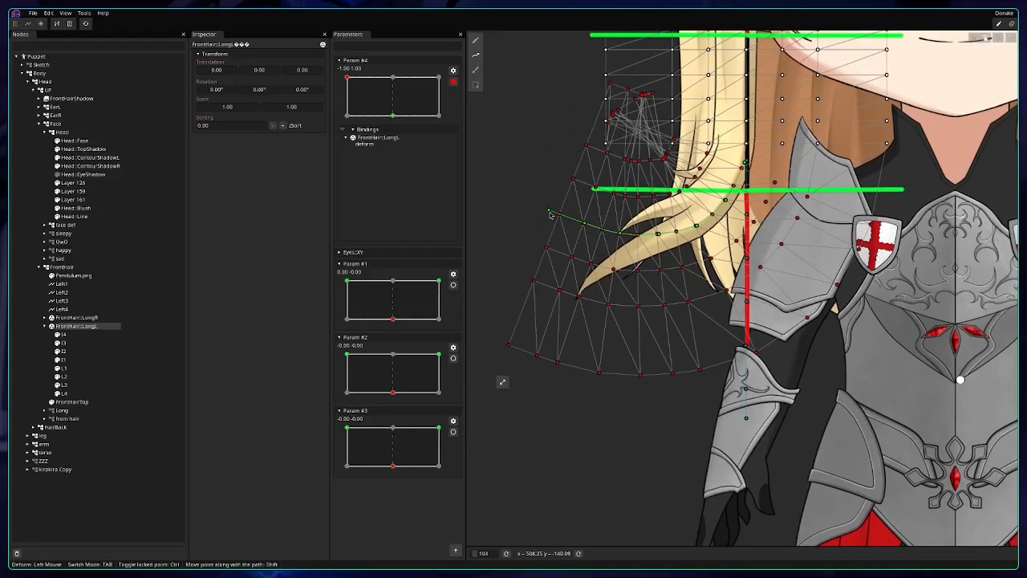
pyautogui.moveTo(585, 224); pyautogui.dragTo(556, 210)
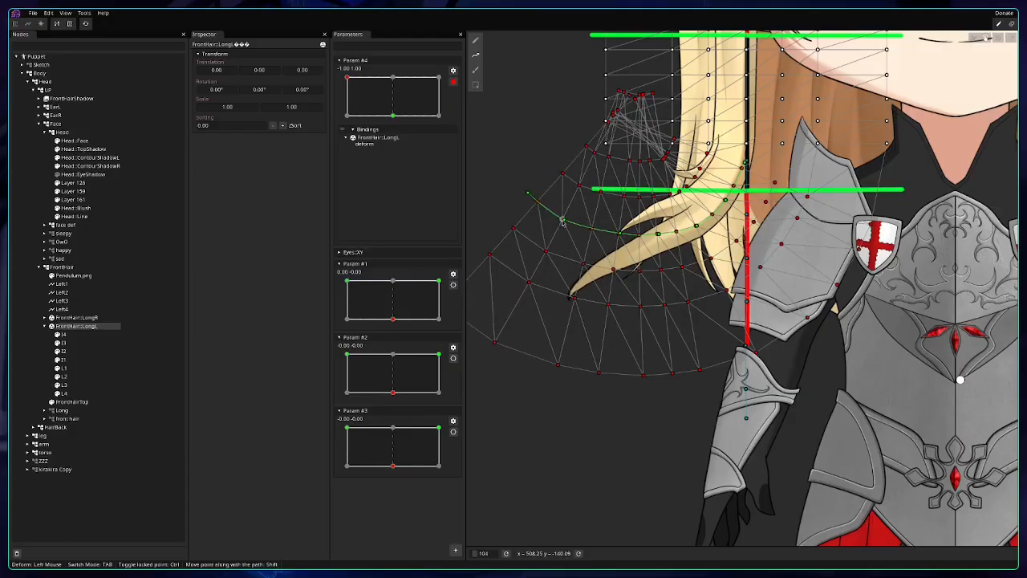
pyautogui.moveTo(563, 219); pyautogui.dragTo(521, 186)
pyautogui.moveTo(620, 233); pyautogui.dragTo(725, 203)
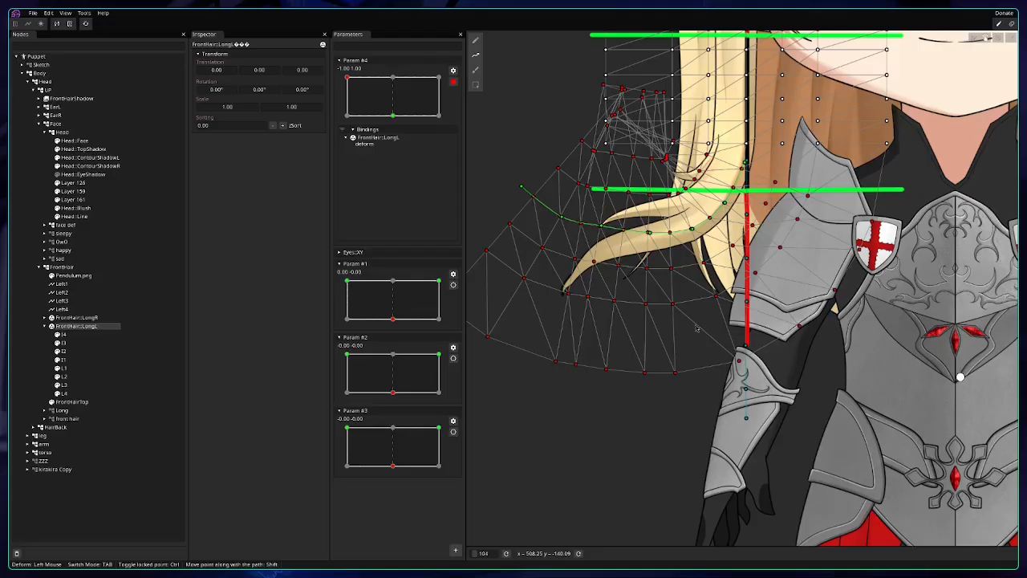
pyautogui.moveTo(601, 227); pyautogui.dragTo(598, 231)
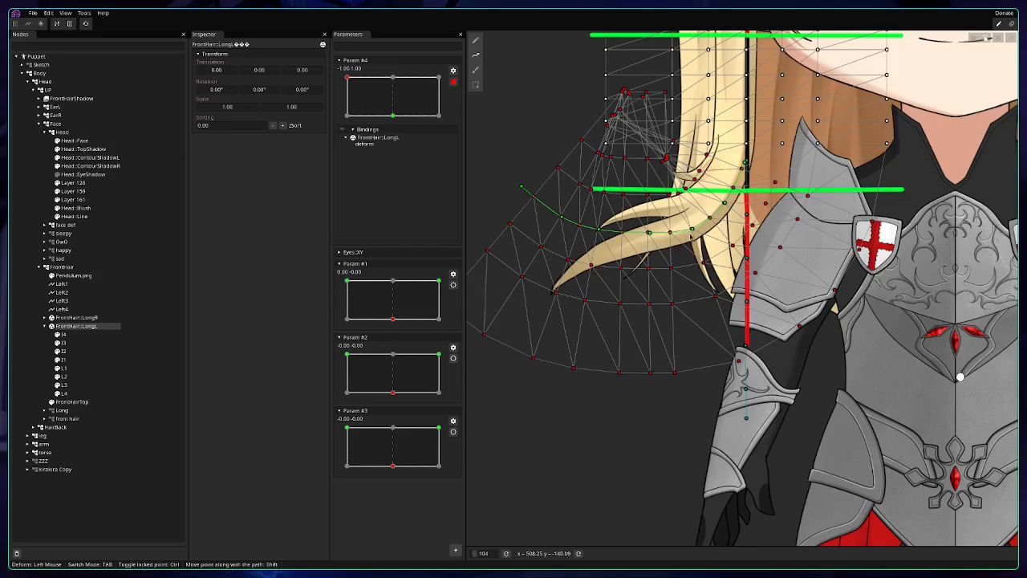
pyautogui.moveTo(690, 233); pyautogui.dragTo(696, 230)
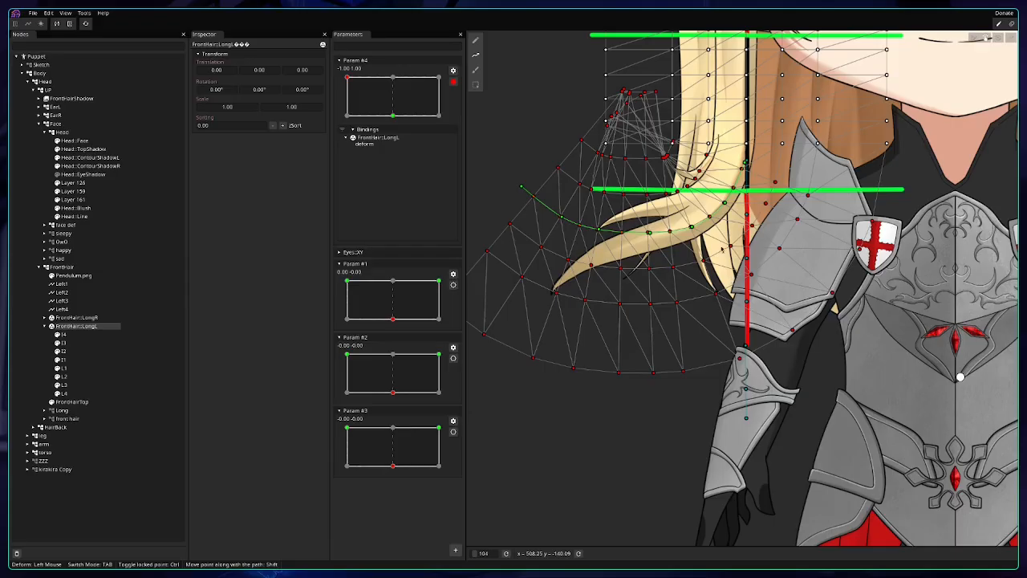
# Try to bend the lower strand across the chest at the upper-right keypoint of Param #4 with the existing path, and unset the deform.
pyautogui.click(439, 79)
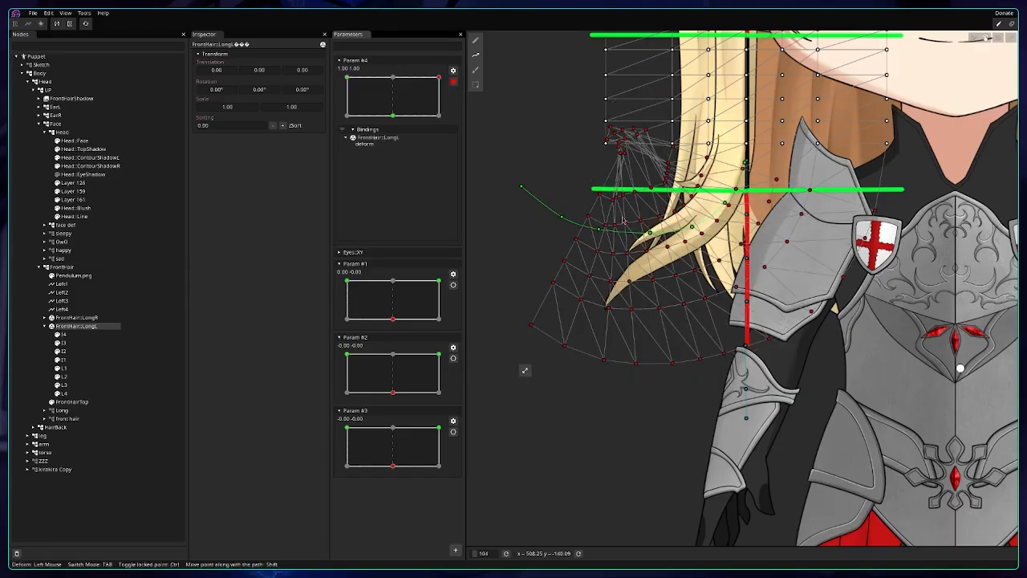
pyautogui.moveTo(651, 237); pyautogui.dragTo(678, 267)
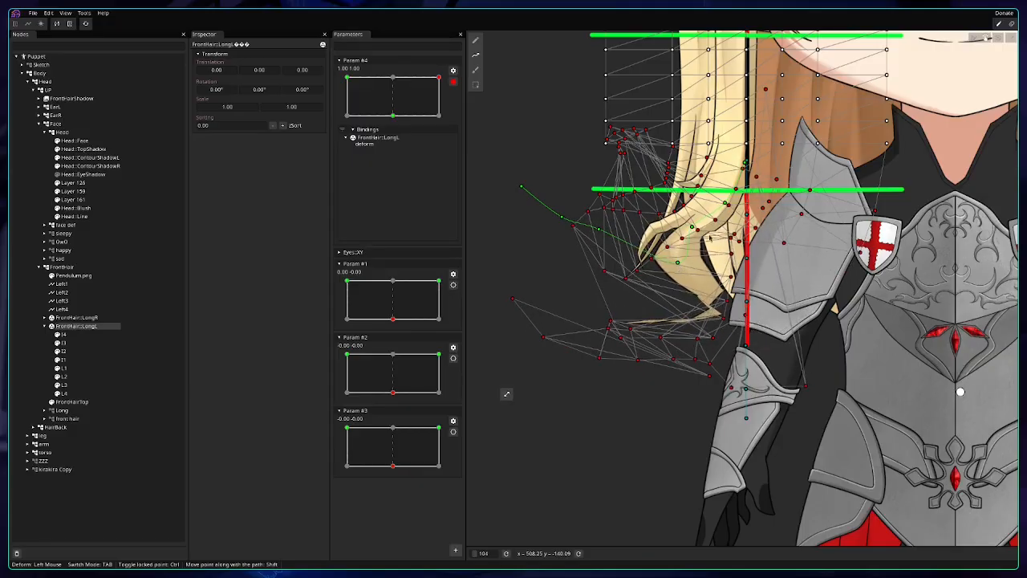
pyautogui.moveTo(726, 203); pyautogui.dragTo(799, 197)
pyautogui.moveTo(693, 227); pyautogui.dragTo(828, 212)
pyautogui.moveTo(677, 264); pyautogui.dragTo(855, 238)
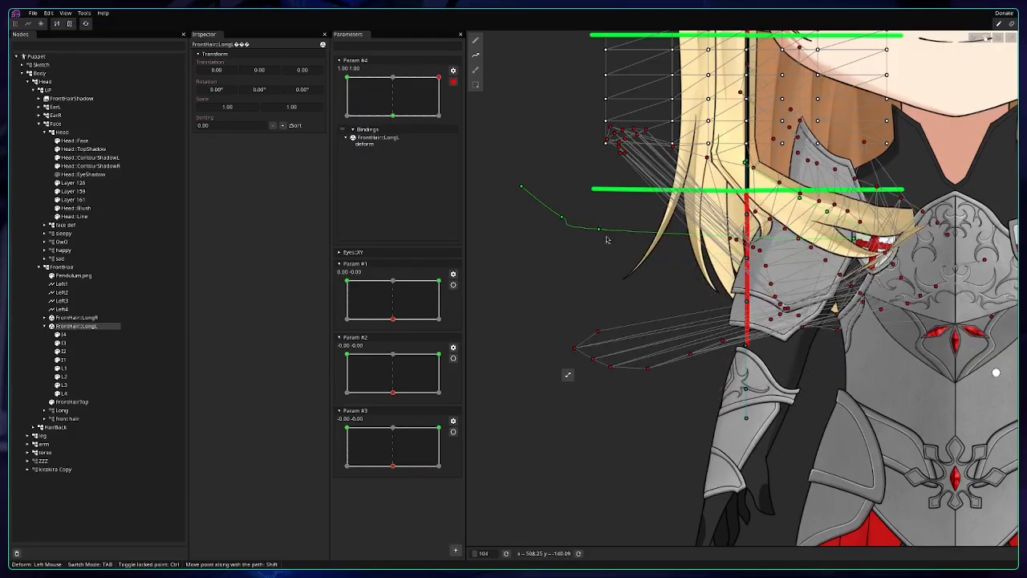
pyautogui.moveTo(599, 229); pyautogui.dragTo(898, 248)
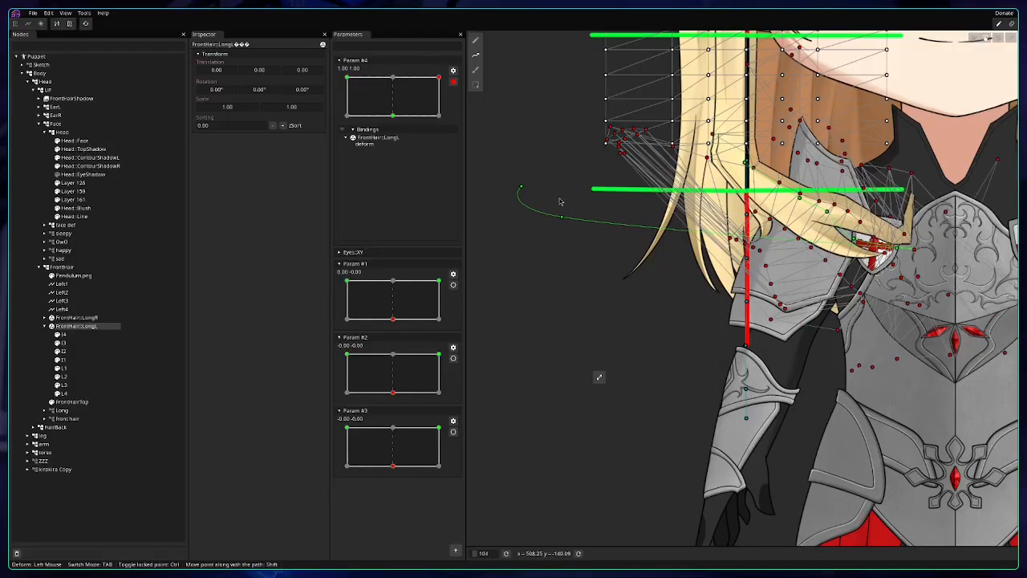
pyautogui.moveTo(561, 219); pyautogui.dragTo(930, 248)
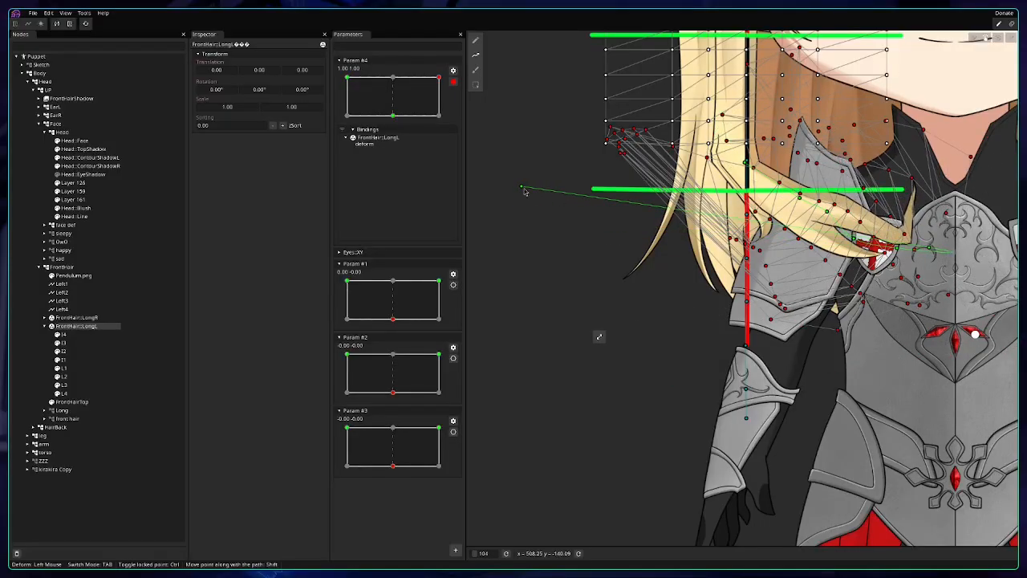
pyautogui.moveTo(521, 187); pyautogui.dragTo(958, 248)
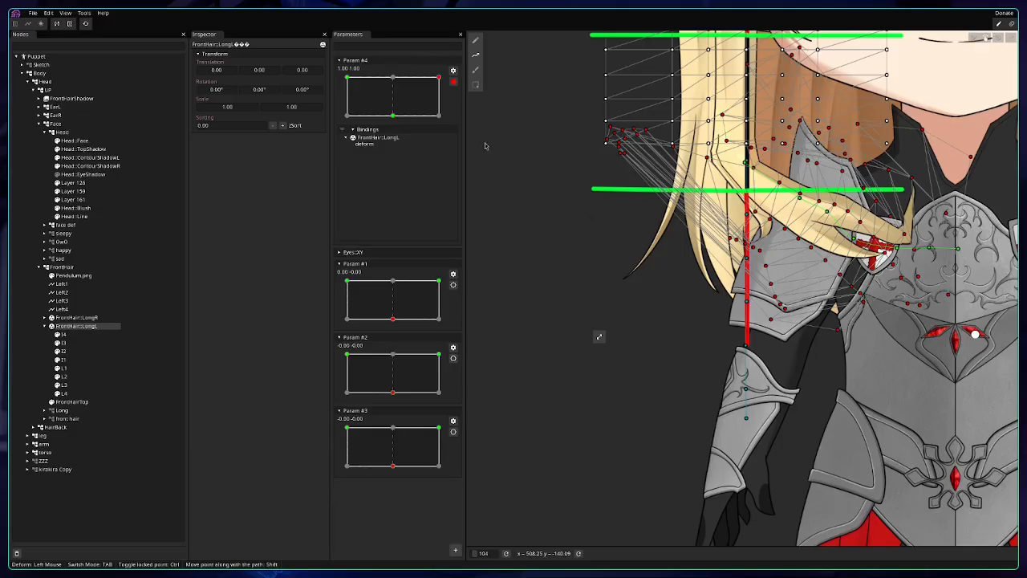
pyautogui.rightClick(382, 138)
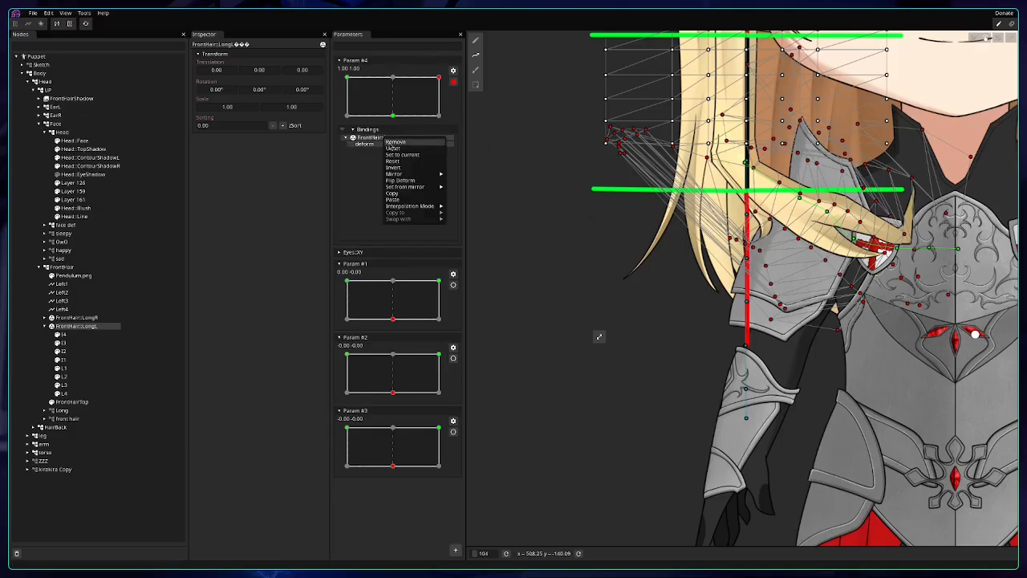
pyautogui.click(392, 147)
# Reset the upper-middle and lower-right keypoints of Param #4 to the undeformed shape.
pyautogui.rightClick(394, 78)
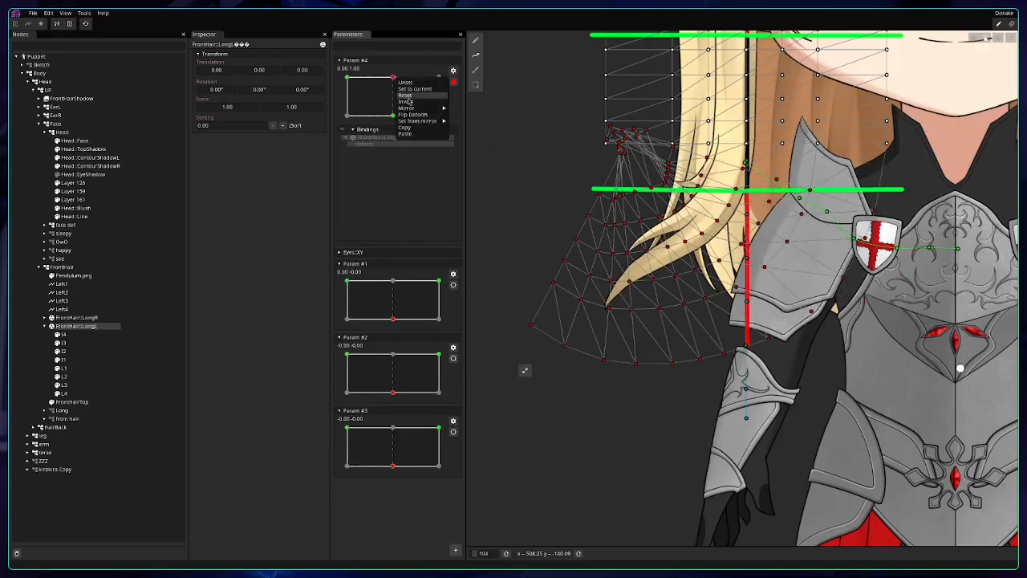
pyautogui.click(406, 91)
pyautogui.rightClick(439, 117)
pyautogui.click(450, 135)
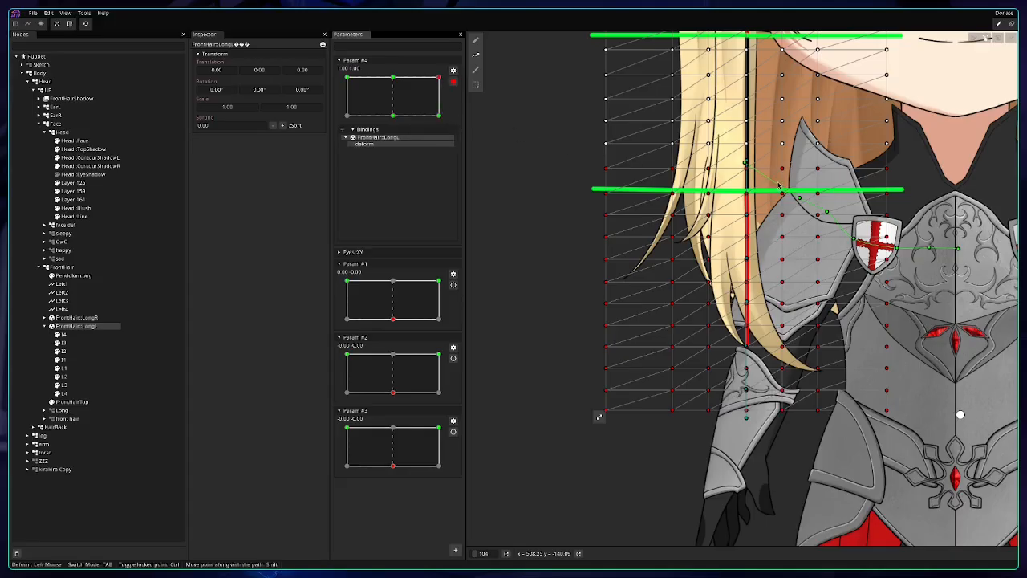
# Define a new deform path down the lower strand at the upper-right keypoint of Param #4 and make it ready for deforming.
pyautogui.click(477, 58)
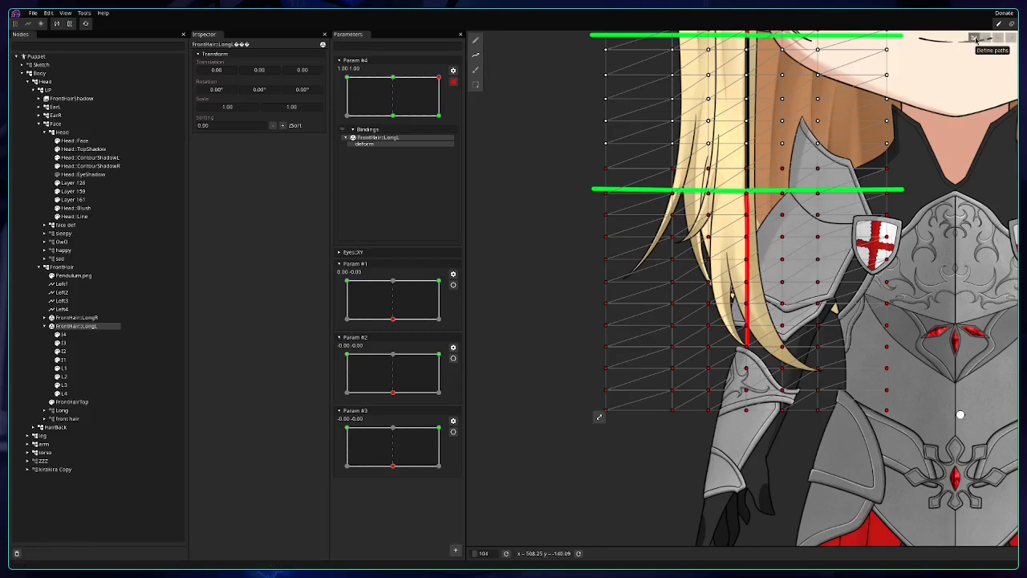
pyautogui.click(348, 79)
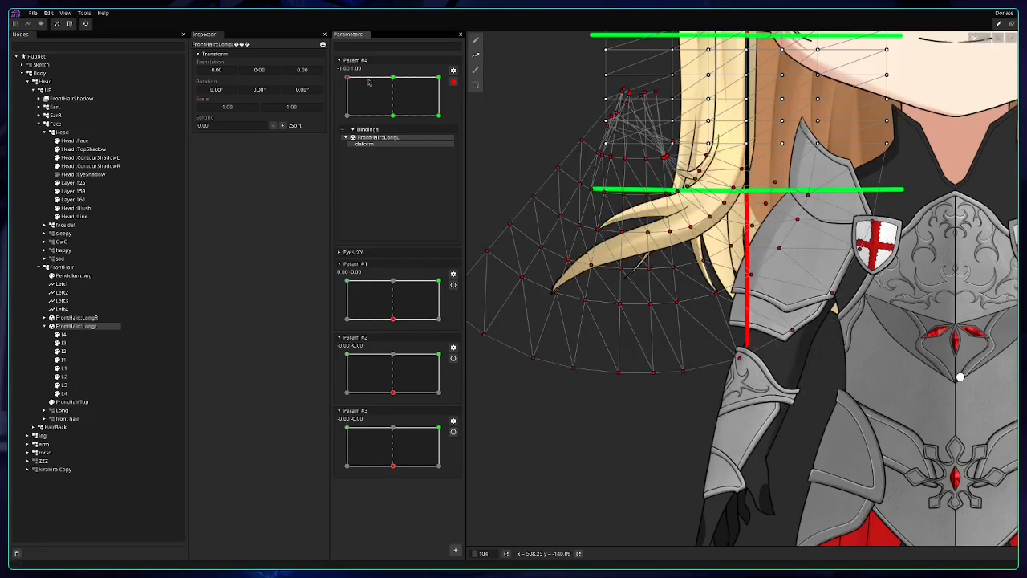
pyautogui.click(438, 78)
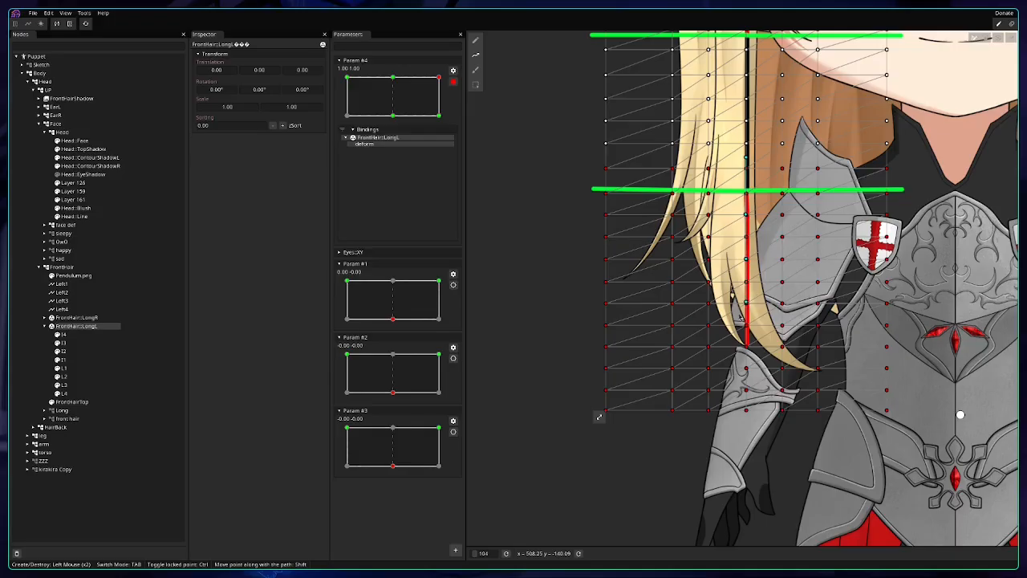
pyautogui.doubleClick(747, 391)
pyautogui.click(986, 38)
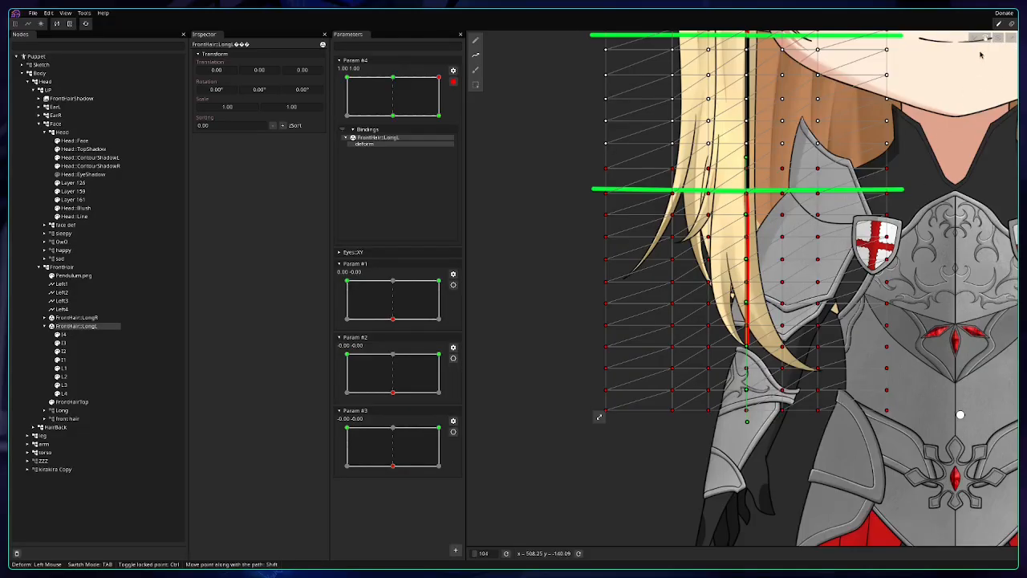
# Bend the lower strand inward across the shoulder armor and chest by moving the path points into an upward-curving arc.
pyautogui.moveTo(749, 215); pyautogui.dragTo(769, 209)
pyautogui.moveTo(750, 261); pyautogui.dragTo(788, 261)
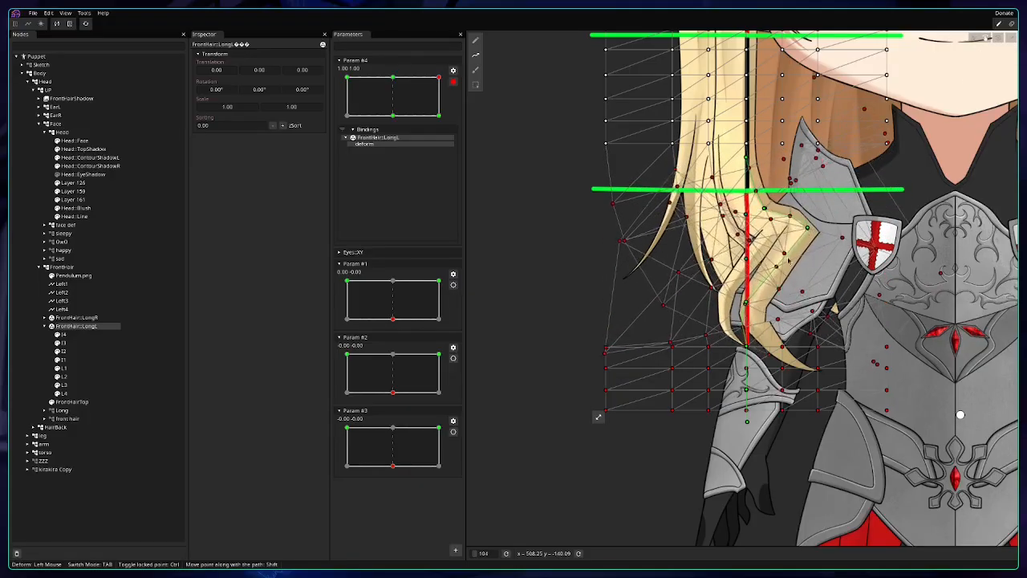
pyautogui.moveTo(746, 303); pyautogui.dragTo(923, 237)
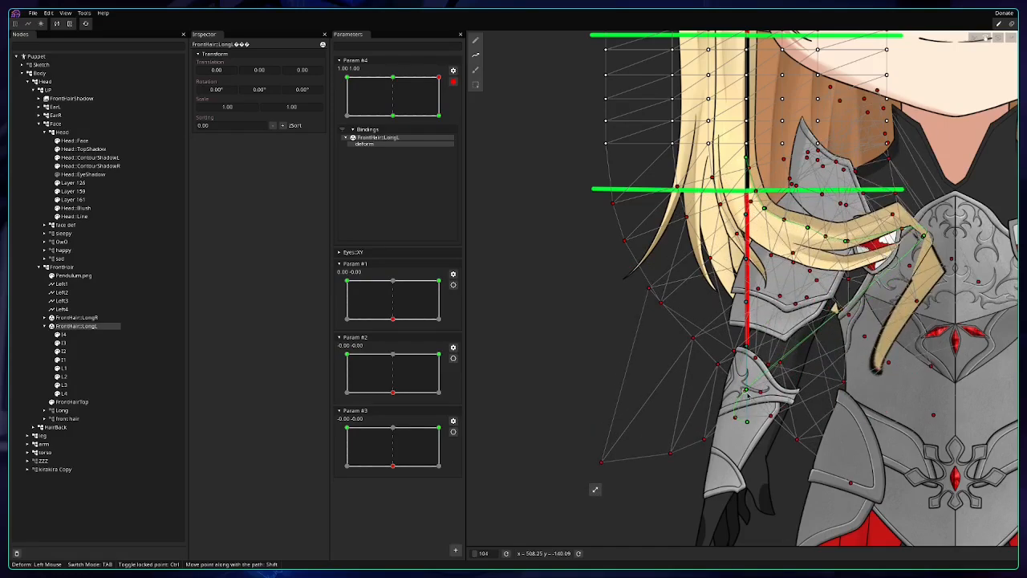
pyautogui.moveTo(747, 393); pyautogui.dragTo(861, 312)
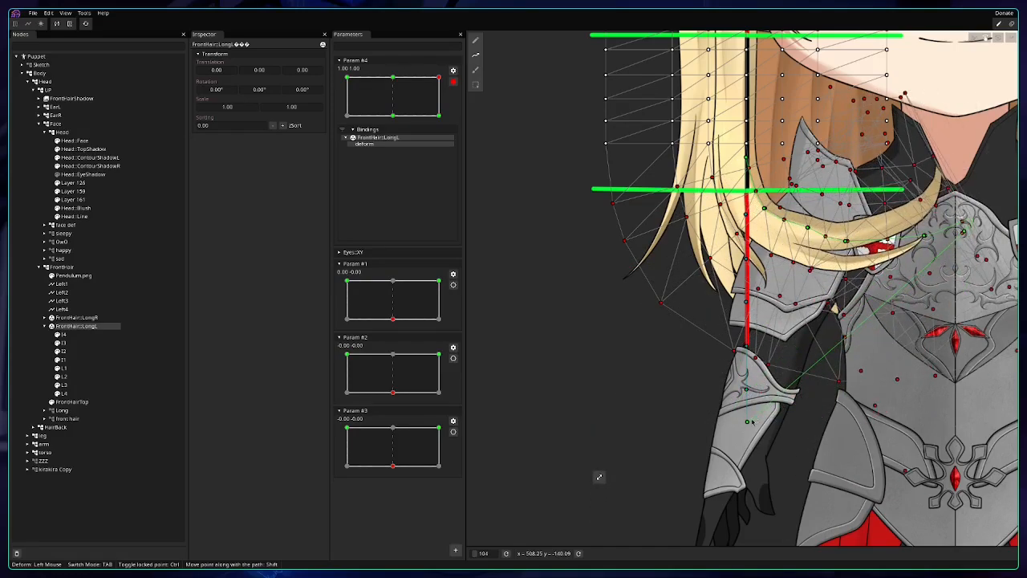
pyautogui.moveTo(748, 421); pyautogui.dragTo(1003, 220)
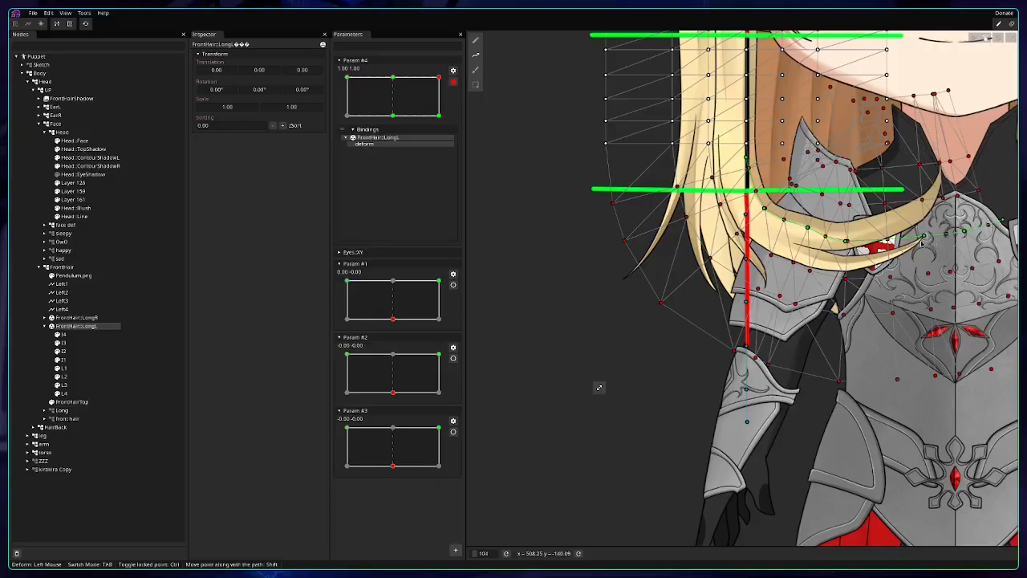
pyautogui.moveTo(928, 237); pyautogui.dragTo(768, 209)
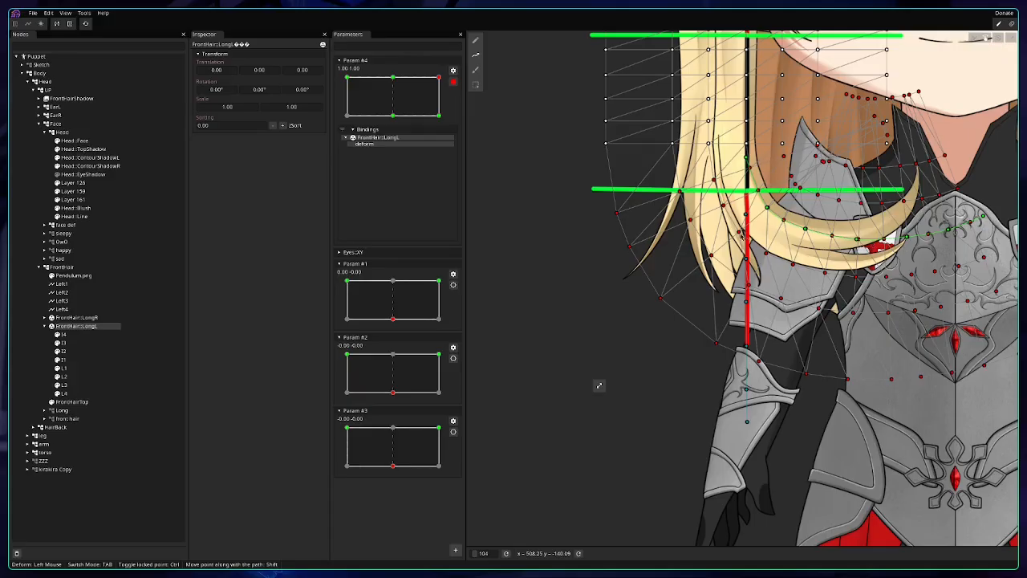
pyautogui.scroll(5, 726, 233)
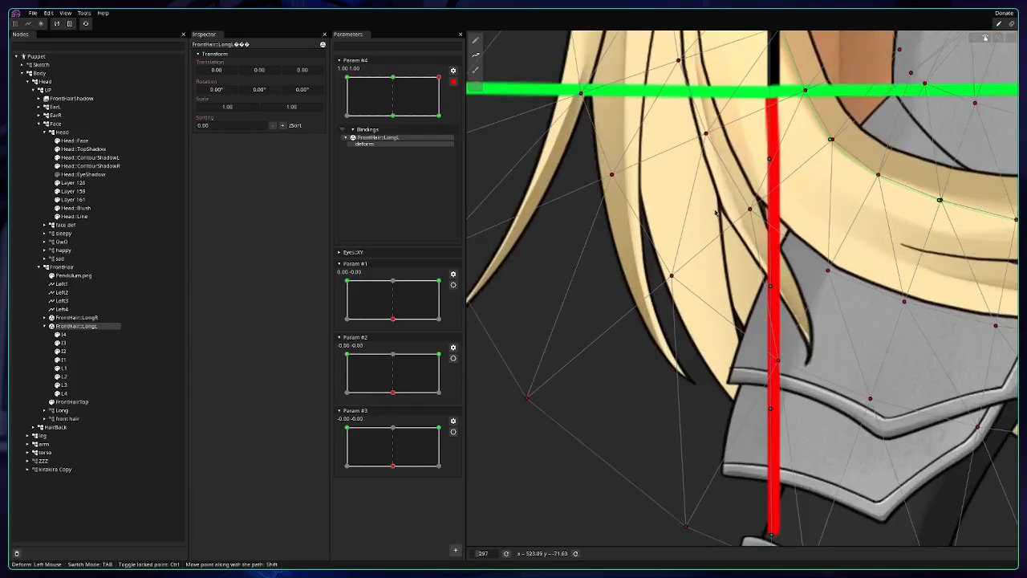
# Unset the FrontHair::LongL deform at the upper-middle and lower-right keypoints of Param #4 and stop editing the parameter.
pyautogui.scroll(-5, 518, 493)
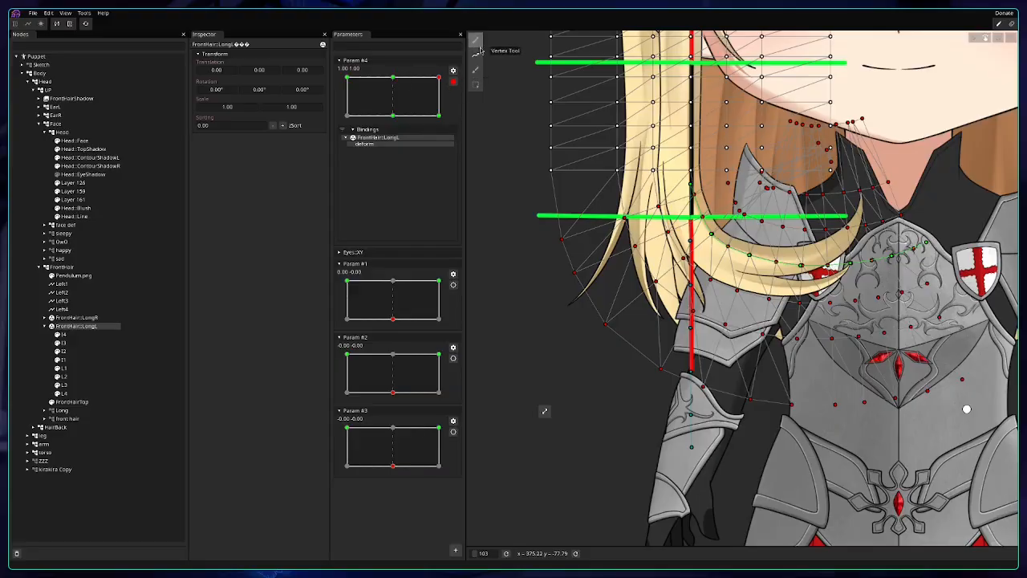
pyautogui.click(393, 79)
pyautogui.rightClick(394, 80)
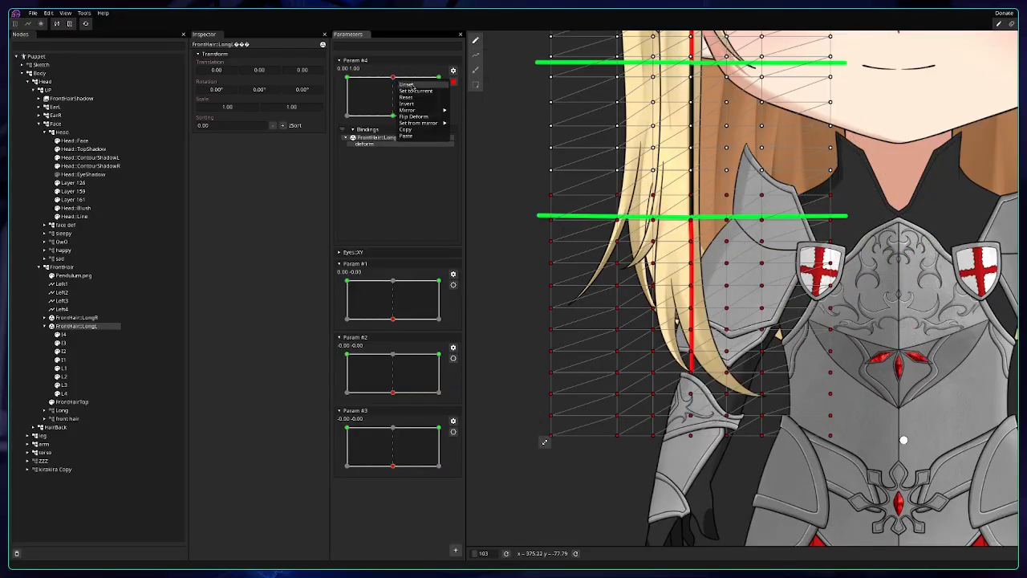
pyautogui.click(405, 85)
pyautogui.click(438, 114)
pyautogui.rightClick(439, 115)
pyautogui.click(448, 120)
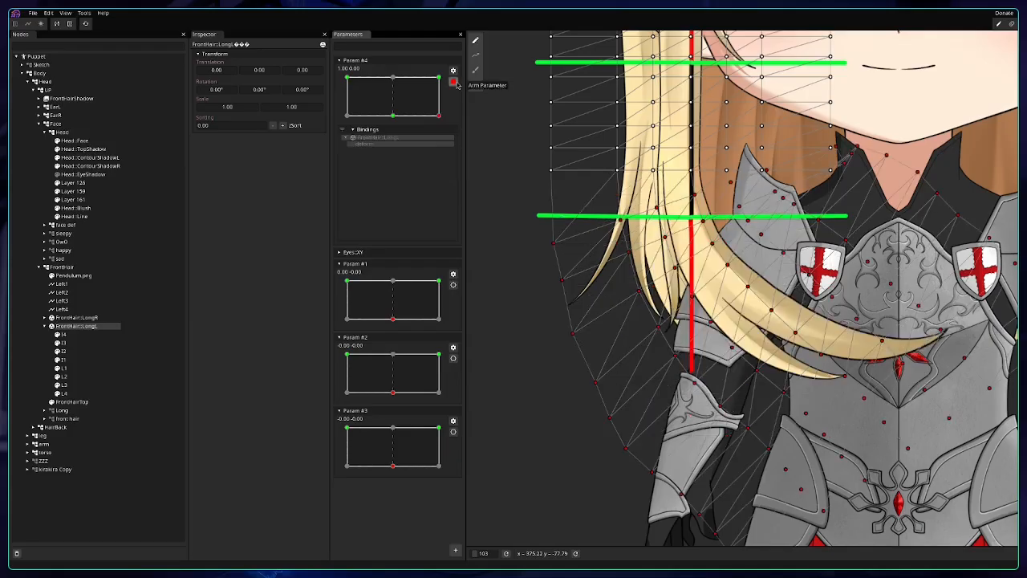
pyautogui.click(453, 82)
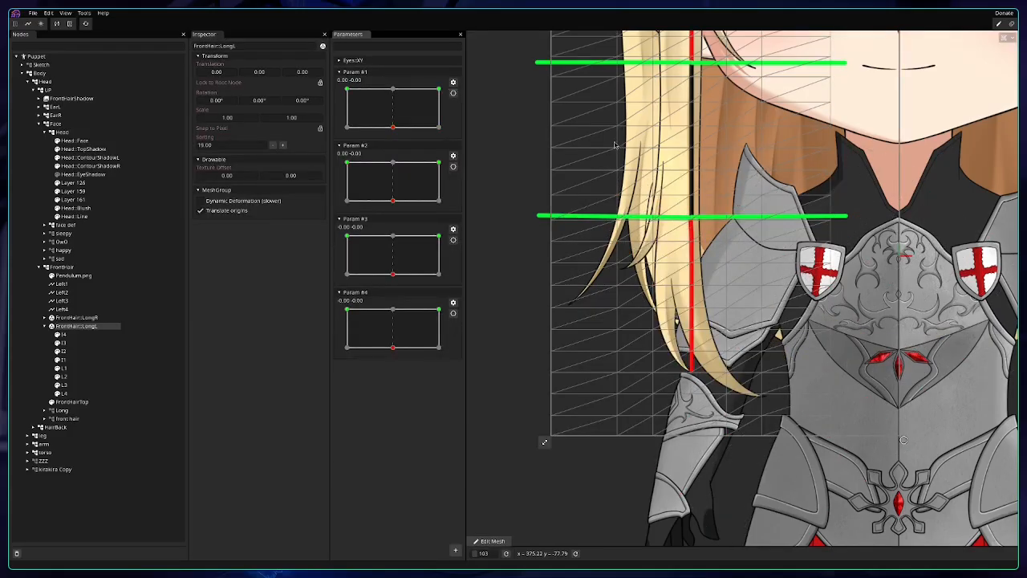
# Hide the Pendulum.png guide in the FrontHair group.
pyautogui.scroll(-6, 614, 145)
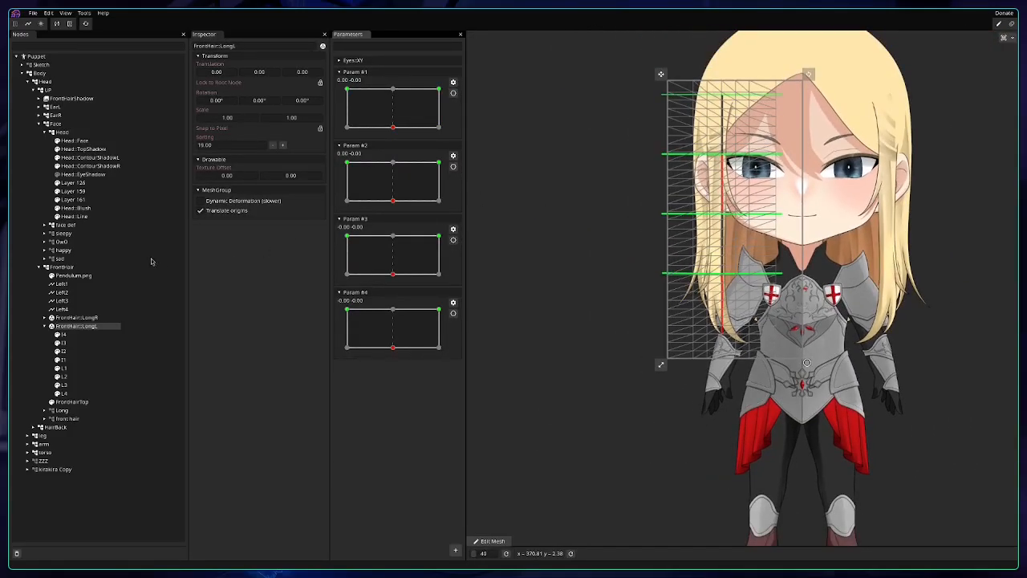
pyautogui.click(126, 267)
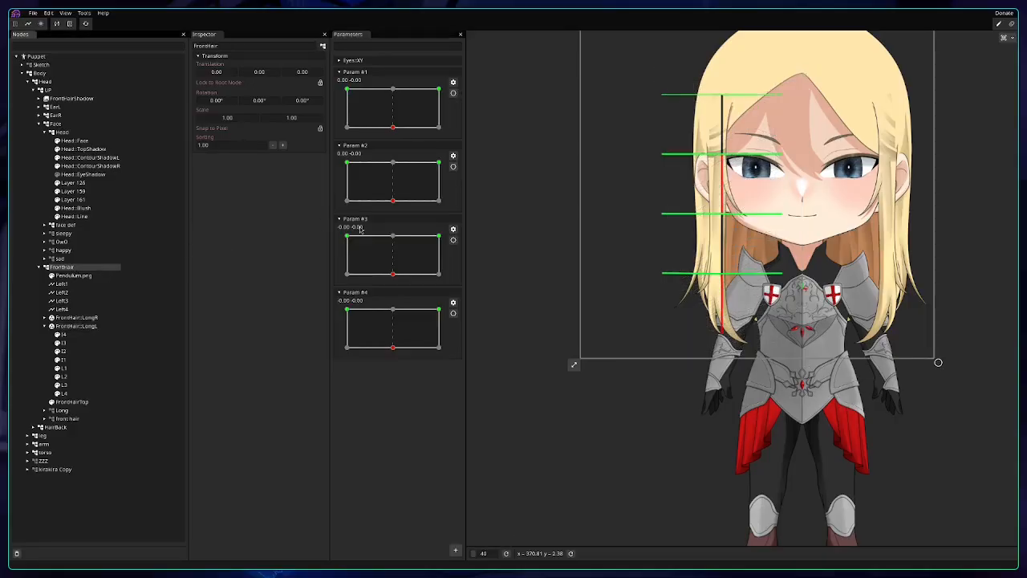
pyautogui.click(52, 280)
pyautogui.click(52, 277)
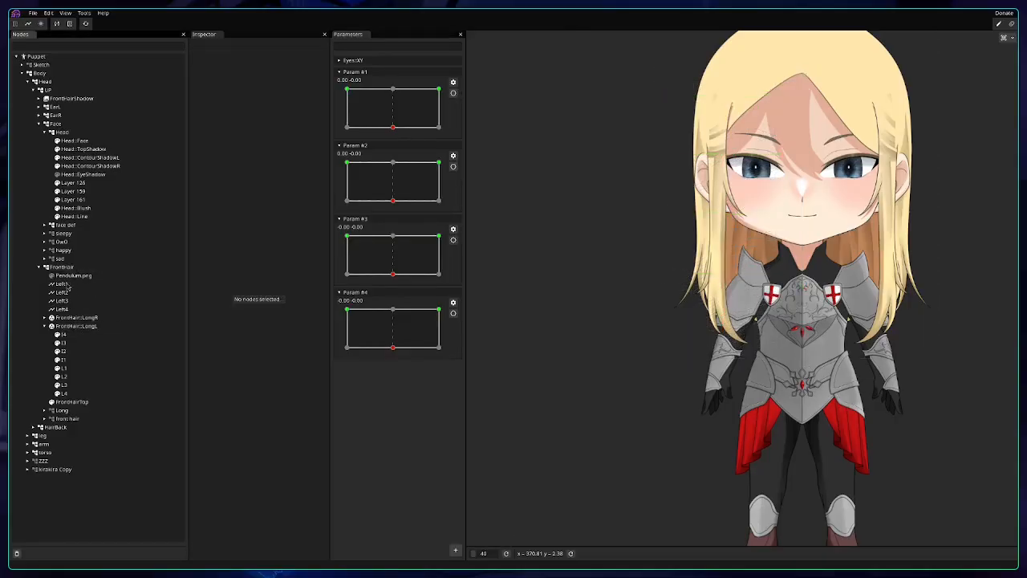
# Move the whole FrontHair group around to test how the left strand swings with physics.
pyautogui.moveTo(577, 156); pyautogui.dragTo(604, 250)
pyautogui.click(84, 267)
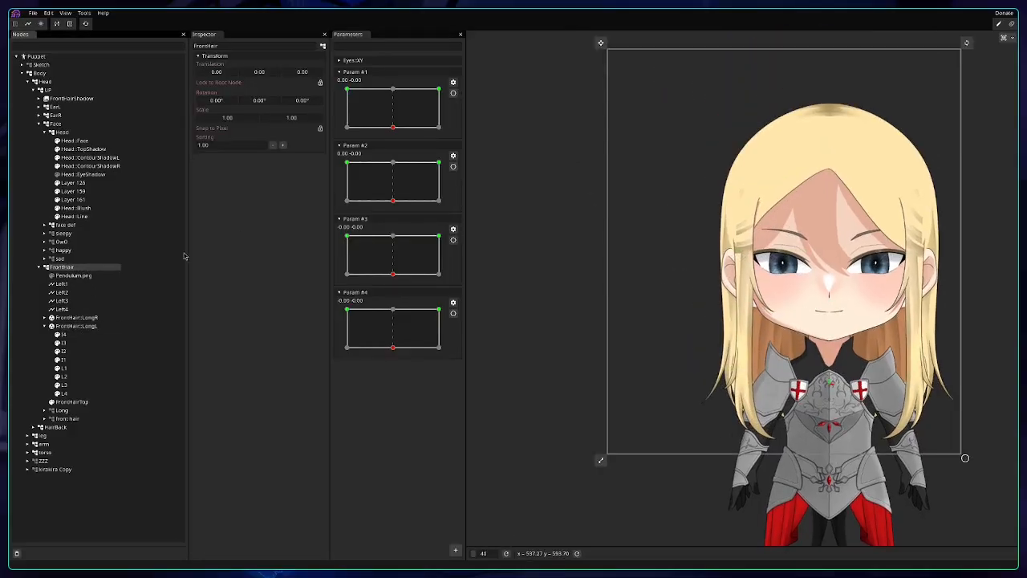
pyautogui.moveTo(601, 43)
pyautogui.mouseDown()
pyautogui.moveTo(532, 47)
pyautogui.moveTo(644, 42)
pyautogui.moveTo(560, 39)
pyautogui.moveTo(633, 35)
pyautogui.moveTo(563, 37)
pyautogui.moveTo(613, 35)
pyautogui.mouseUp()
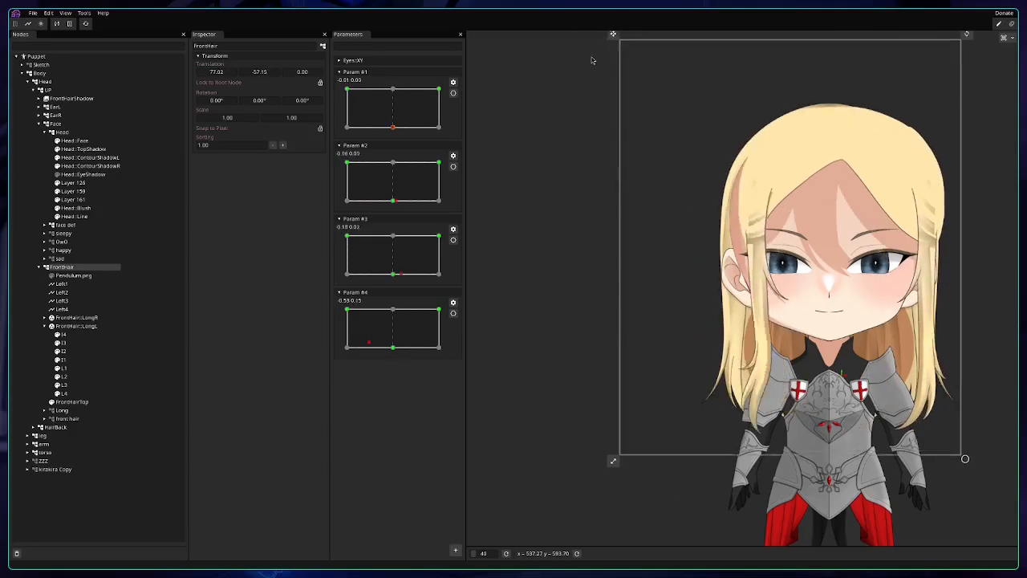
# Examine the hair parts L1, L2 and L3 and how the strand's segments line up from the hairline to the tips.
pyautogui.click(71, 369)
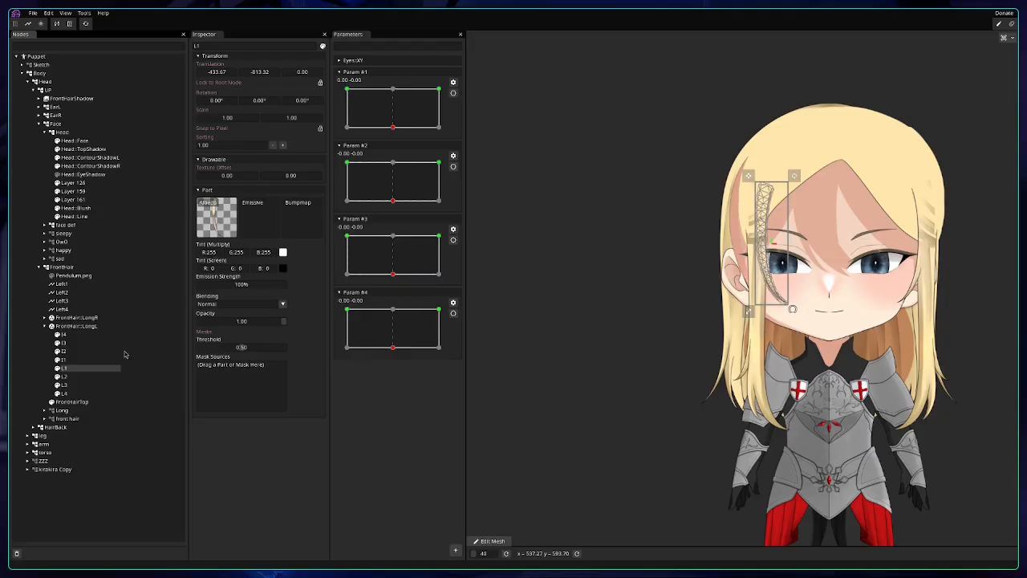
pyautogui.click(80, 376)
pyautogui.click(86, 385)
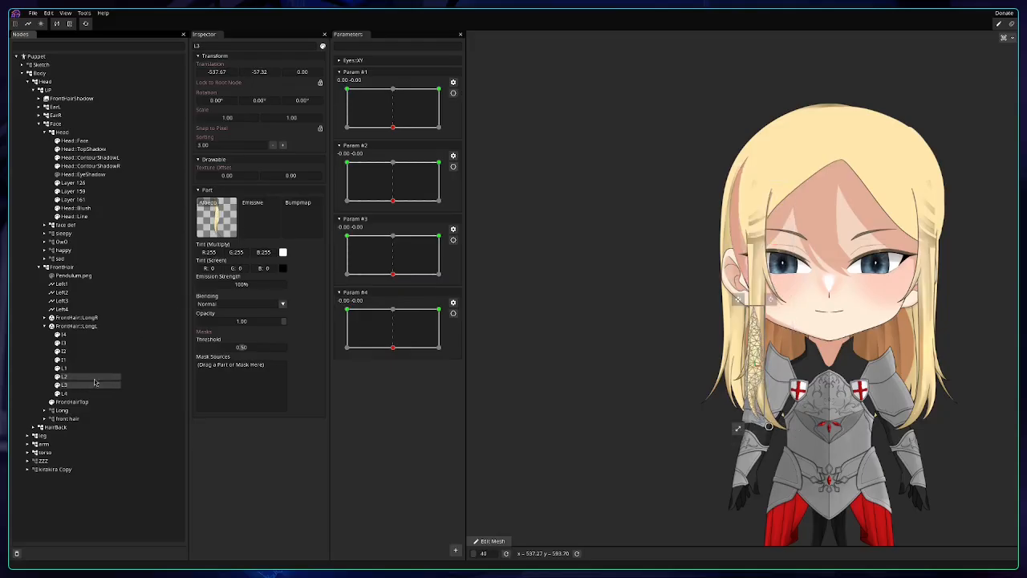
pyautogui.scroll(2, 730, 357)
pyautogui.scroll(5, 730, 357)
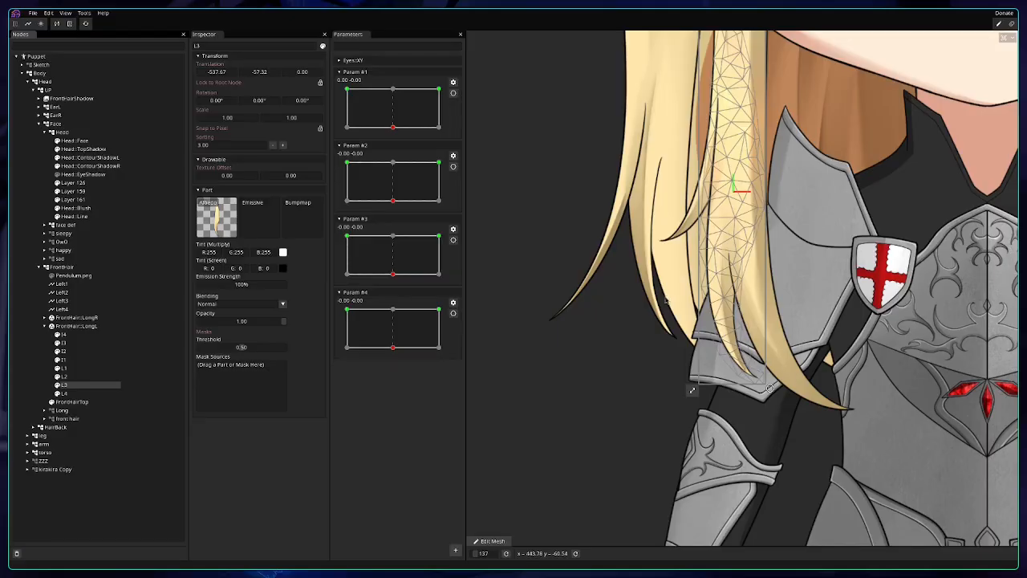
pyautogui.scroll(-5, 666, 300)
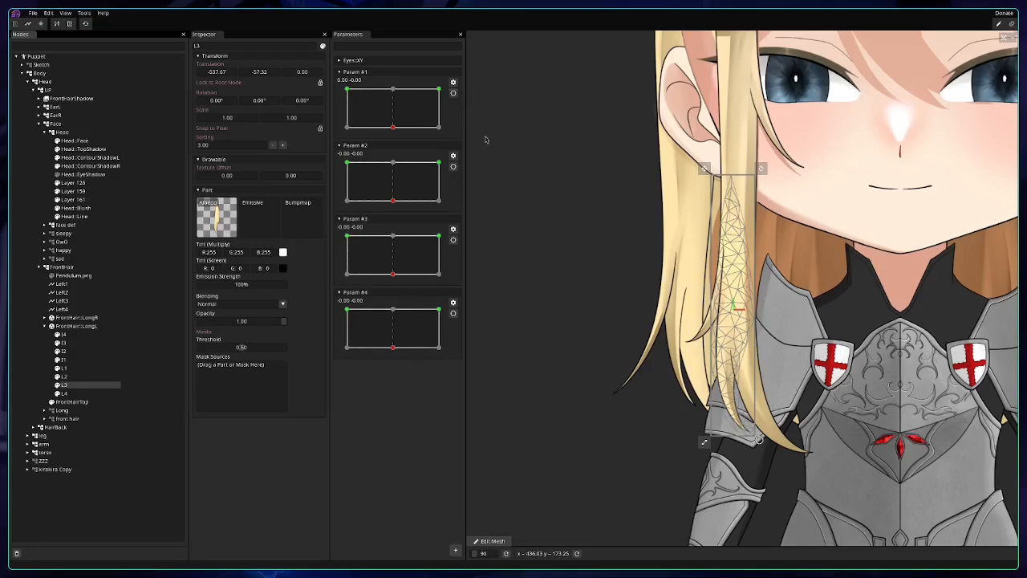
pyautogui.moveTo(720, 134); pyautogui.dragTo(735, 225)
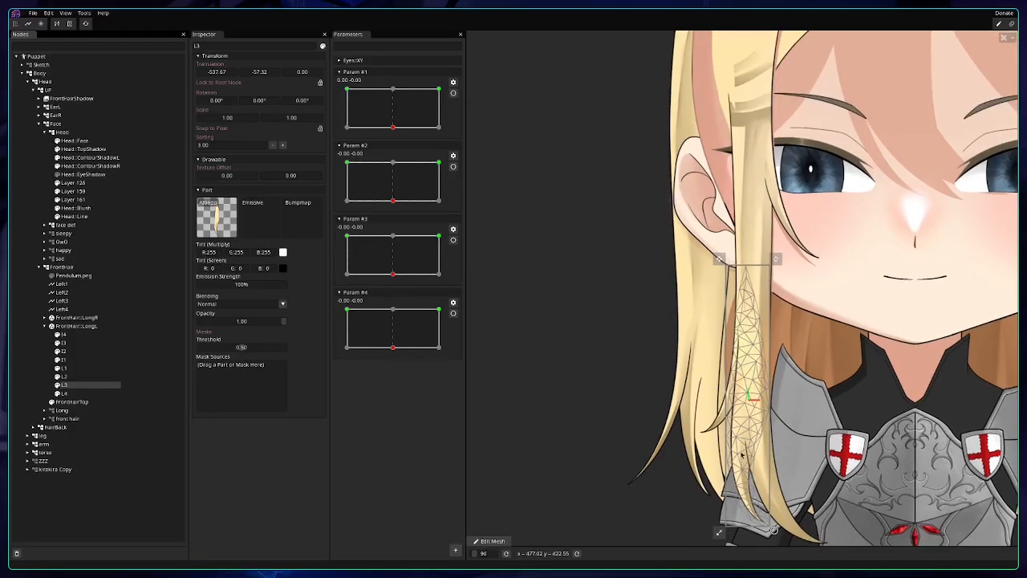
pyautogui.scroll(-3, 796, 259)
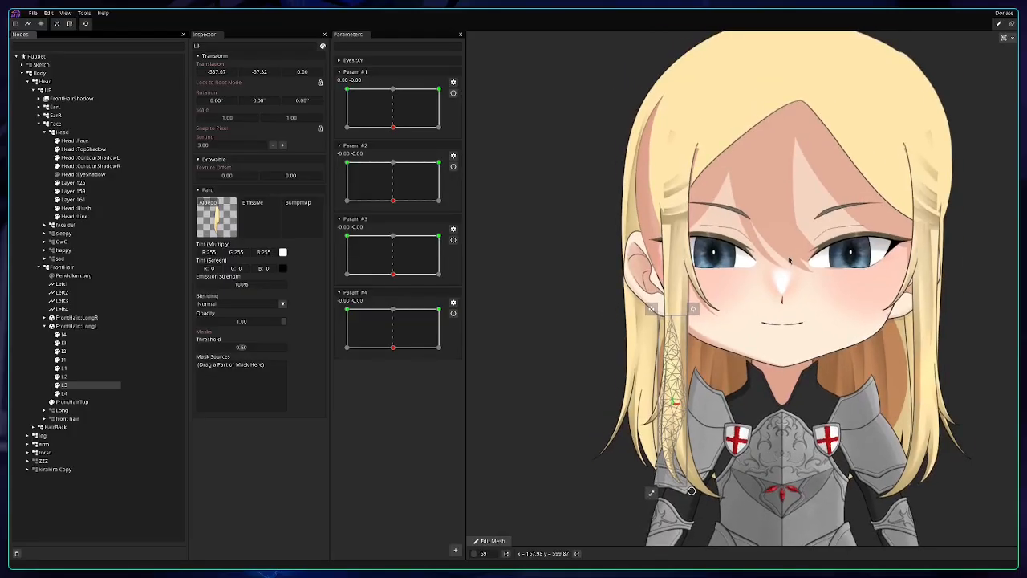
pyautogui.moveTo(765, 306); pyautogui.dragTo(784, 248)
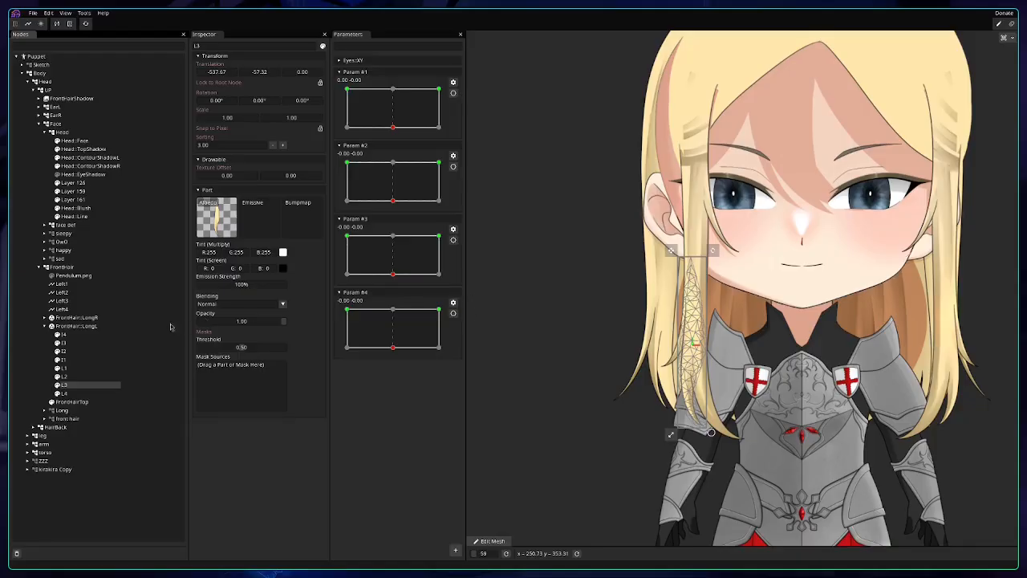
# Test the hair swing again by shifting the FrontHair group over the head, and undo all of the group's moves.
pyautogui.click(66, 269)
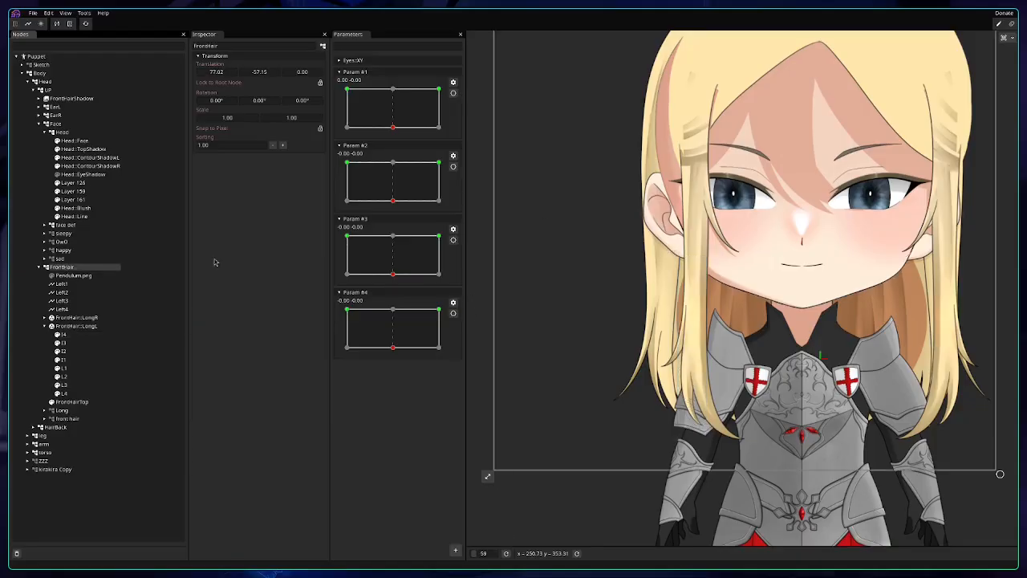
pyautogui.moveTo(625, 152); pyautogui.dragTo(597, 274)
pyautogui.moveTo(578, 192); pyautogui.dragTo(637, 270)
pyautogui.scroll(-2, 637, 271)
pyautogui.moveTo(561, 113); pyautogui.dragTo(533, 74)
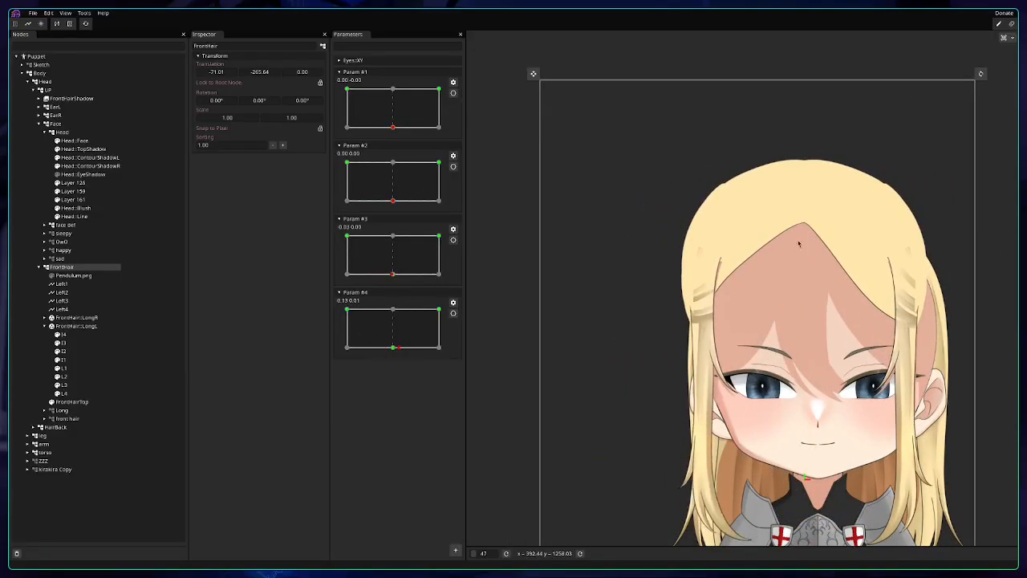
pyautogui.moveTo(783, 253); pyautogui.dragTo(771, 204)
pyautogui.hotkey('ctrl', 'z')
pyautogui.hotkey('ctrl', 'z')
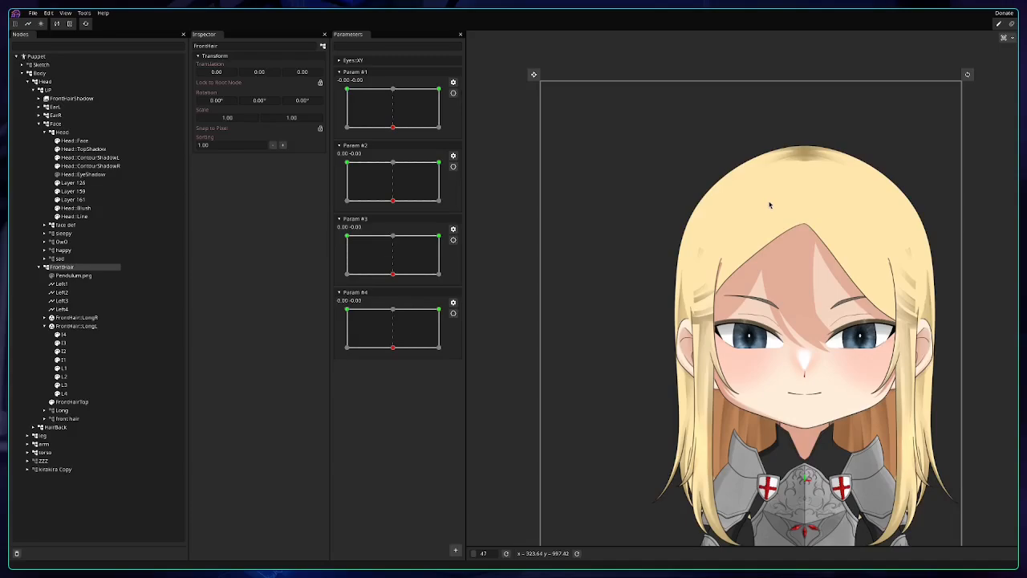
pyautogui.moveTo(802, 309); pyautogui.dragTo(755, 195)
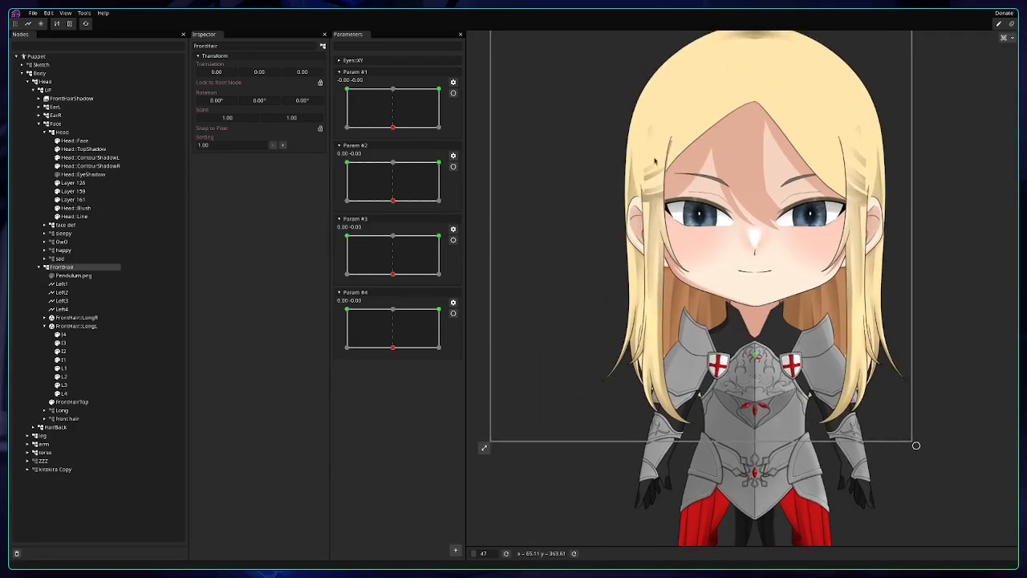
pyautogui.scroll(-5, 655, 162)
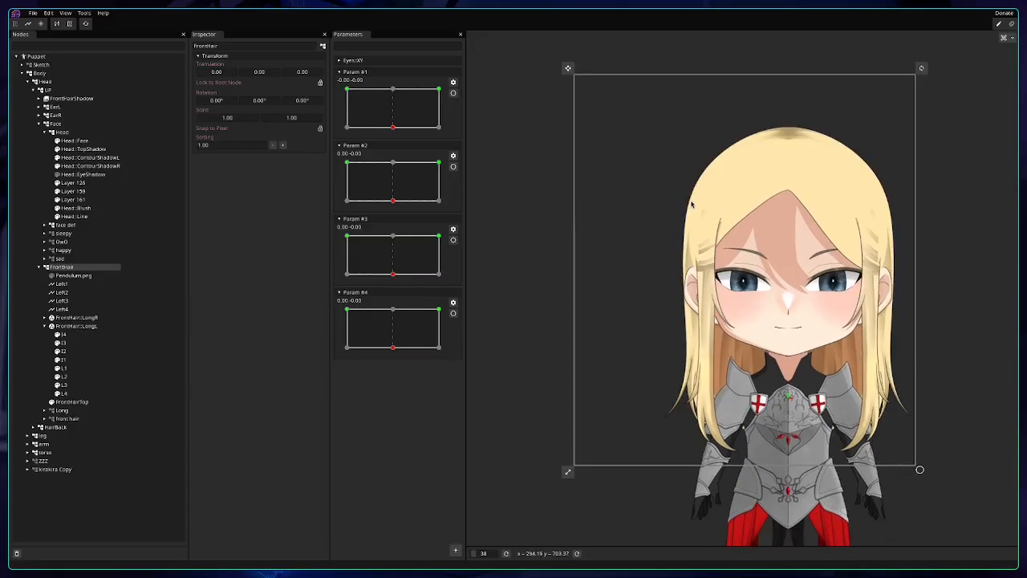